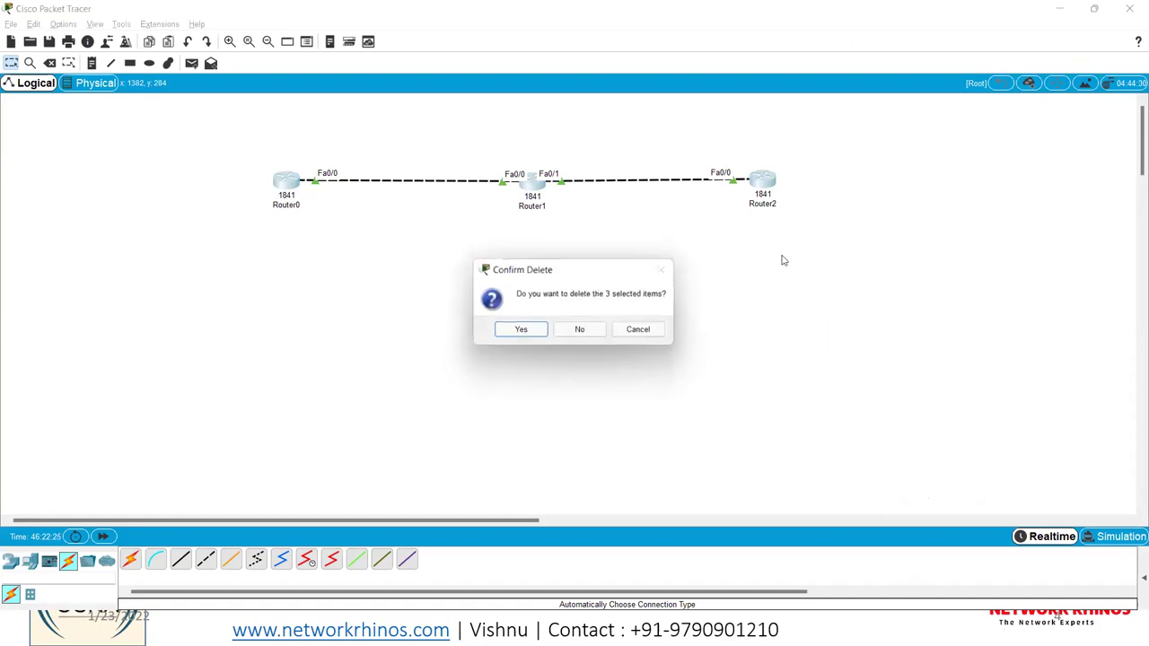
Step: Confirm deleting the three selected routers to clear the workspace, and return to the Select tool
{"action": "left_click", "coordinate": [521, 331]}
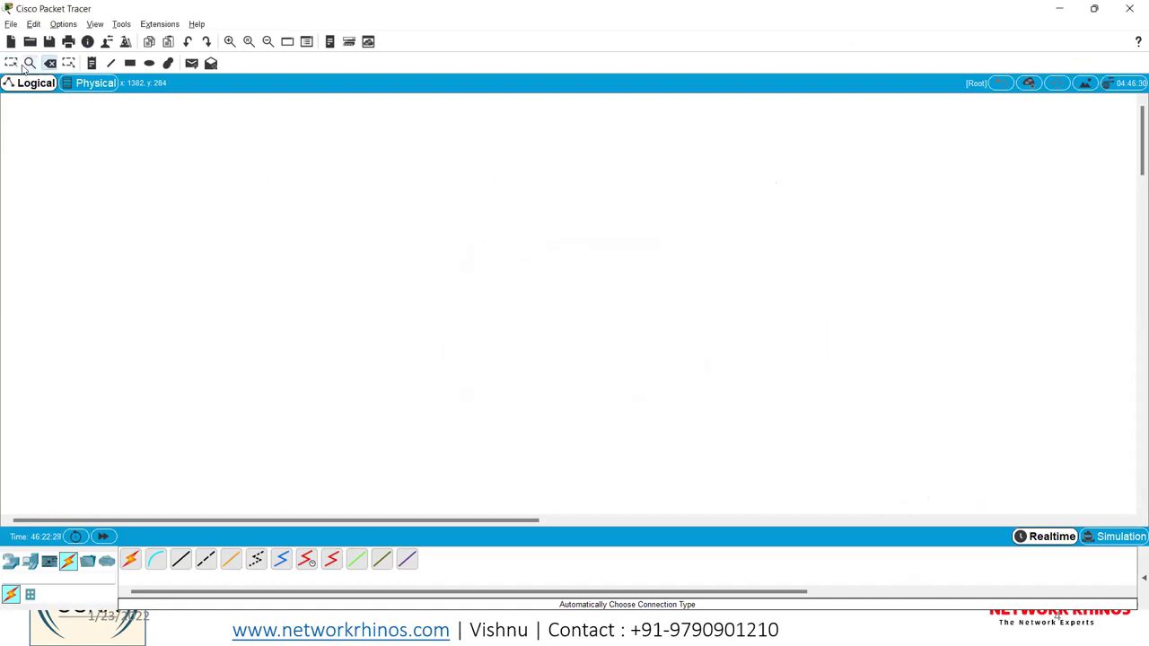
{"action": "left_click", "coordinate": [11, 64]}
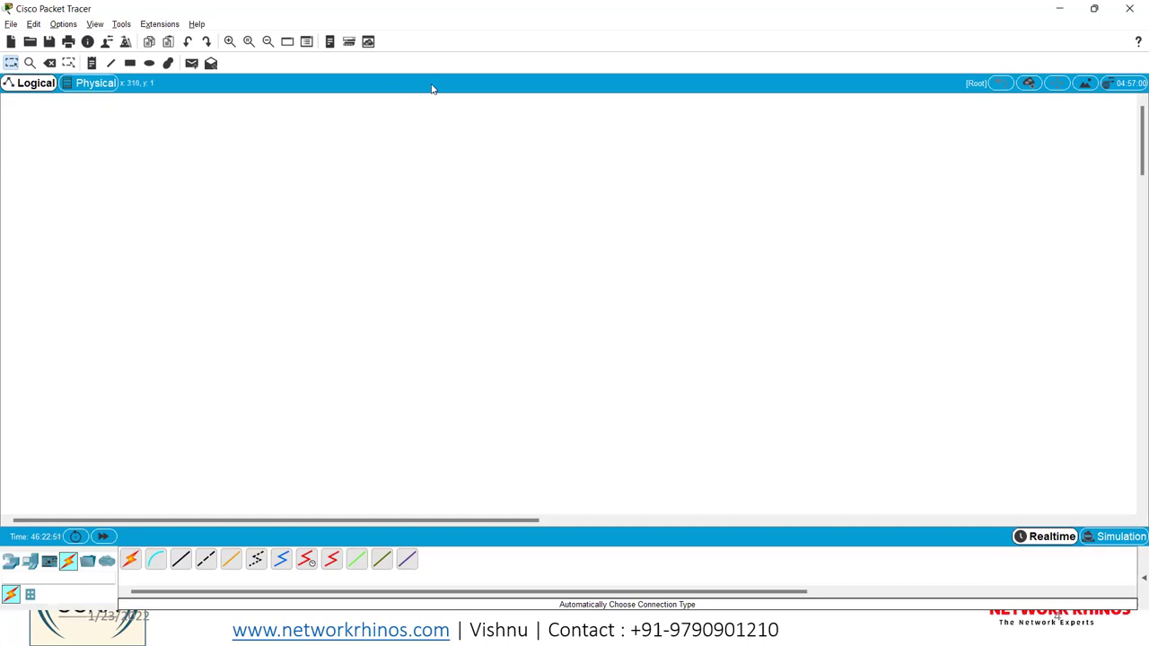
{"action": "mouse_move", "coordinate": [369, 149]}
{"action": "left_mouse_down"}
{"action": "mouse_move", "coordinate": [352, 177]}
{"action": "mouse_move", "coordinate": [385, 155]}
{"action": "left_mouse_up"}
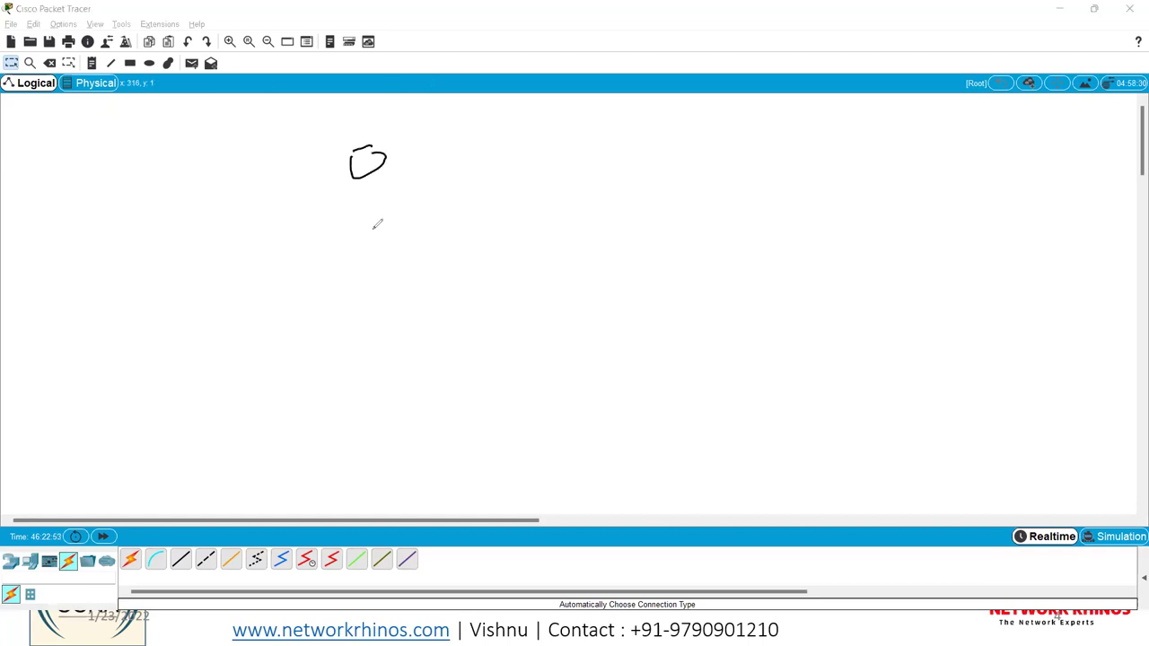
{"action": "mouse_move", "coordinate": [384, 240]}
{"action": "left_mouse_down"}
{"action": "mouse_move", "coordinate": [367, 248]}
{"action": "mouse_move", "coordinate": [391, 262]}
{"action": "left_mouse_up"}
{"action": "left_click_drag", "start_coordinate": [395, 312], "coordinate": [415, 313]}
{"action": "left_click_drag", "start_coordinate": [420, 403], "coordinate": [423, 424]}
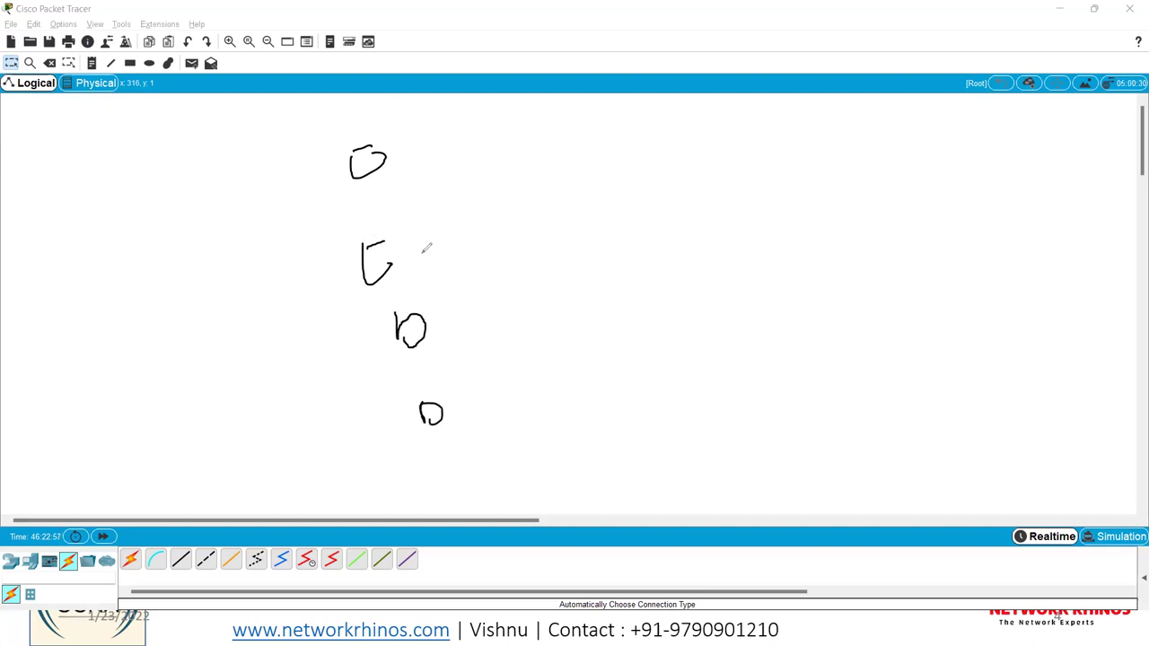
{"action": "left_click_drag", "start_coordinate": [395, 166], "coordinate": [471, 210]}
{"action": "left_click_drag", "start_coordinate": [381, 250], "coordinate": [442, 263]}
{"action": "left_click_drag", "start_coordinate": [425, 311], "coordinate": [467, 290]}
{"action": "left_click_drag", "start_coordinate": [424, 395], "coordinate": [516, 309]}
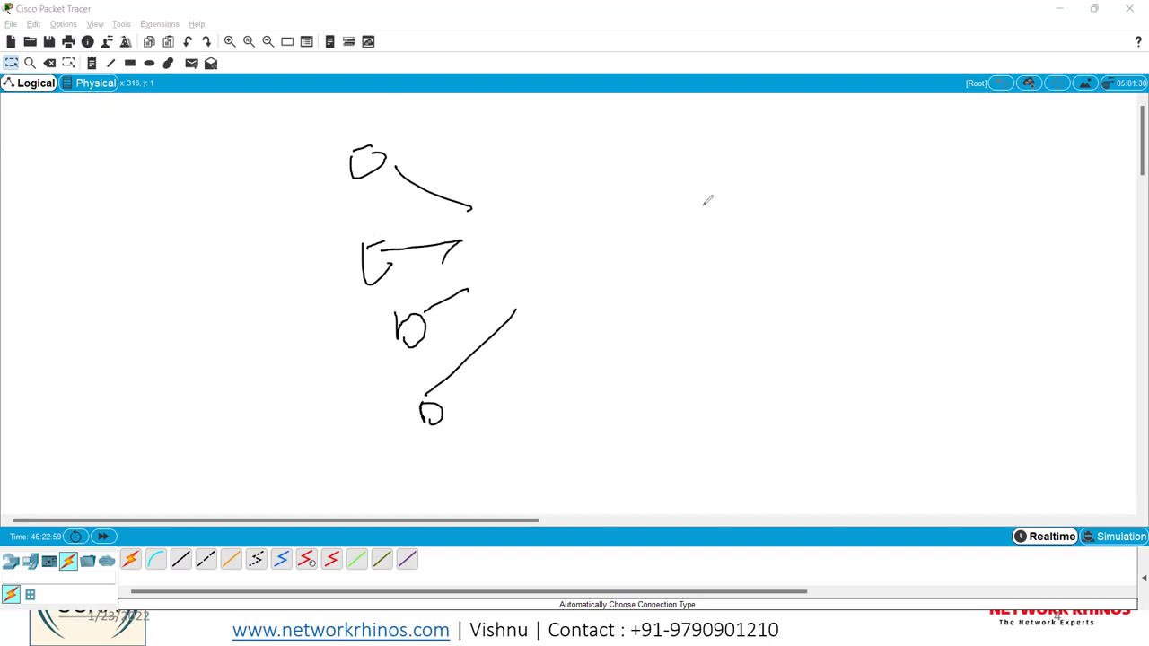
{"action": "mouse_move", "coordinate": [783, 193]}
{"action": "left_mouse_down"}
{"action": "mouse_move", "coordinate": [862, 241]}
{"action": "mouse_move", "coordinate": [803, 266]}
{"action": "left_mouse_up"}
{"action": "left_click_drag", "start_coordinate": [808, 209], "coordinate": [835, 215]}
{"action": "left_click_drag", "start_coordinate": [813, 235], "coordinate": [833, 229]}
{"action": "left_click_drag", "start_coordinate": [815, 247], "coordinate": [835, 241]}
{"action": "mouse_move", "coordinate": [721, 194]}
{"action": "left_mouse_down"}
{"action": "mouse_move", "coordinate": [790, 201]}
{"action": "mouse_move", "coordinate": [713, 212]}
{"action": "left_mouse_up"}
{"action": "mouse_move", "coordinate": [769, 233]}
{"action": "left_mouse_down"}
{"action": "mouse_move", "coordinate": [720, 238]}
{"action": "mouse_move", "coordinate": [724, 270]}
{"action": "left_mouse_up"}
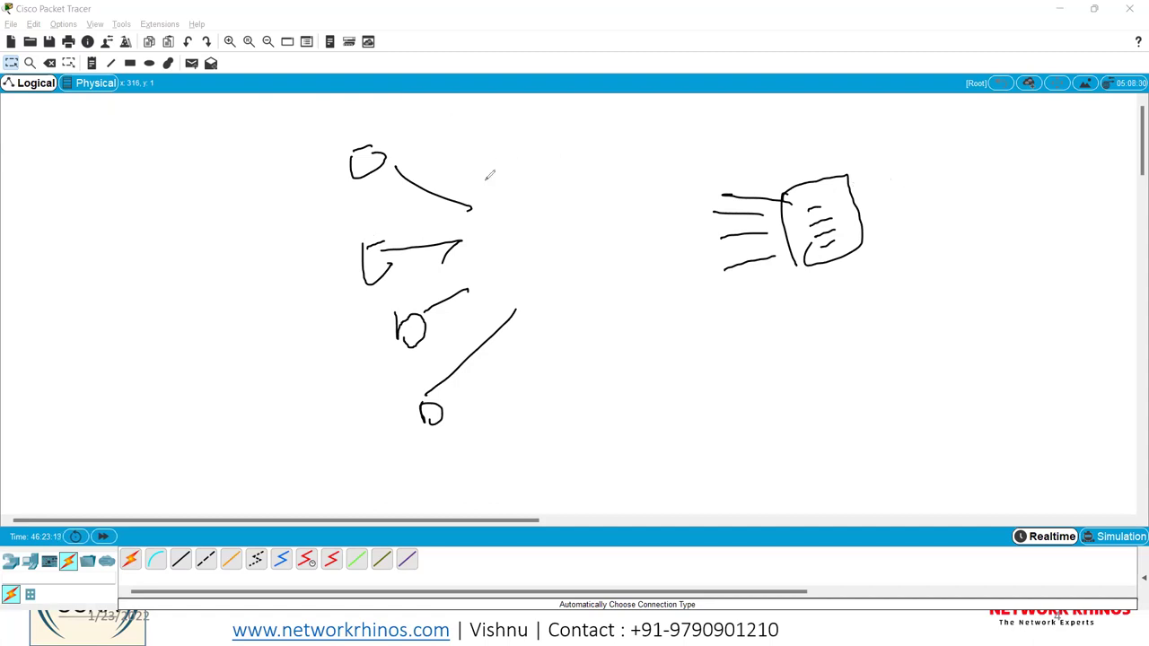
{"action": "mouse_move", "coordinate": [467, 207]}
{"action": "left_mouse_down"}
{"action": "mouse_move", "coordinate": [598, 212]}
{"action": "mouse_move", "coordinate": [727, 194]}
{"action": "left_mouse_up"}
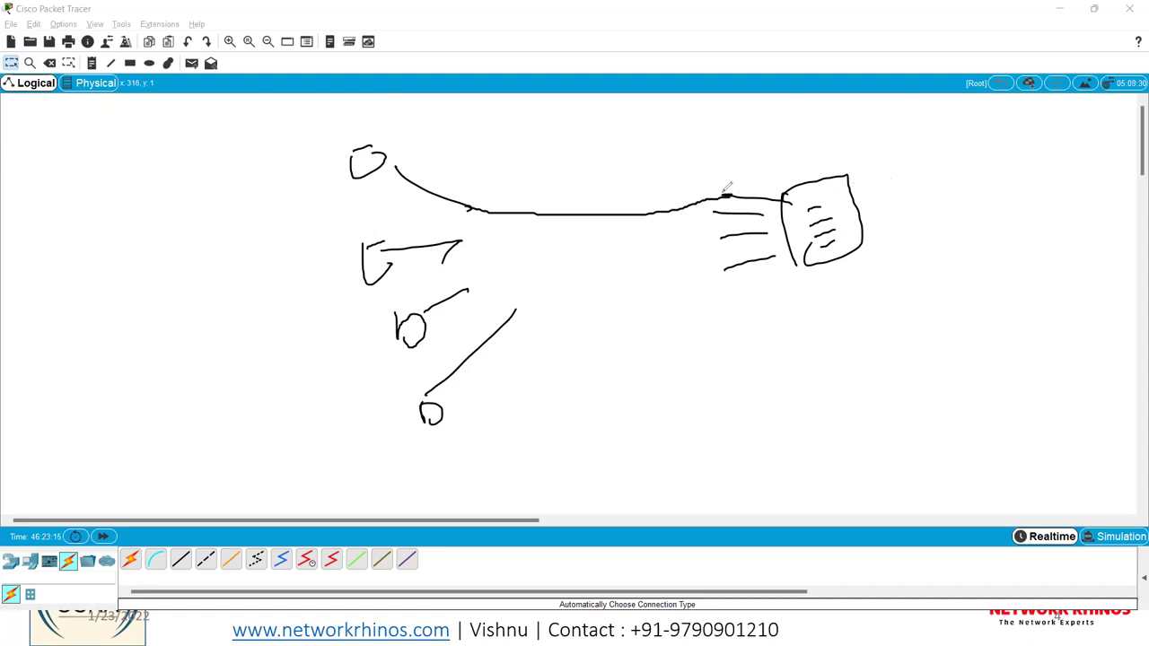
{"action": "left_click_drag", "start_coordinate": [390, 169], "coordinate": [345, 185]}
{"action": "left_click_drag", "start_coordinate": [366, 298], "coordinate": [402, 288]}
{"action": "left_click_drag", "start_coordinate": [392, 352], "coordinate": [422, 346]}
{"action": "left_click_drag", "start_coordinate": [427, 452], "coordinate": [464, 437]}
{"action": "mouse_move", "coordinate": [296, 136]}
{"action": "left_mouse_down"}
{"action": "mouse_move", "coordinate": [287, 148]}
{"action": "mouse_move", "coordinate": [386, 93]}
{"action": "mouse_move", "coordinate": [345, 131]}
{"action": "mouse_move", "coordinate": [350, 140]}
{"action": "left_mouse_up"}
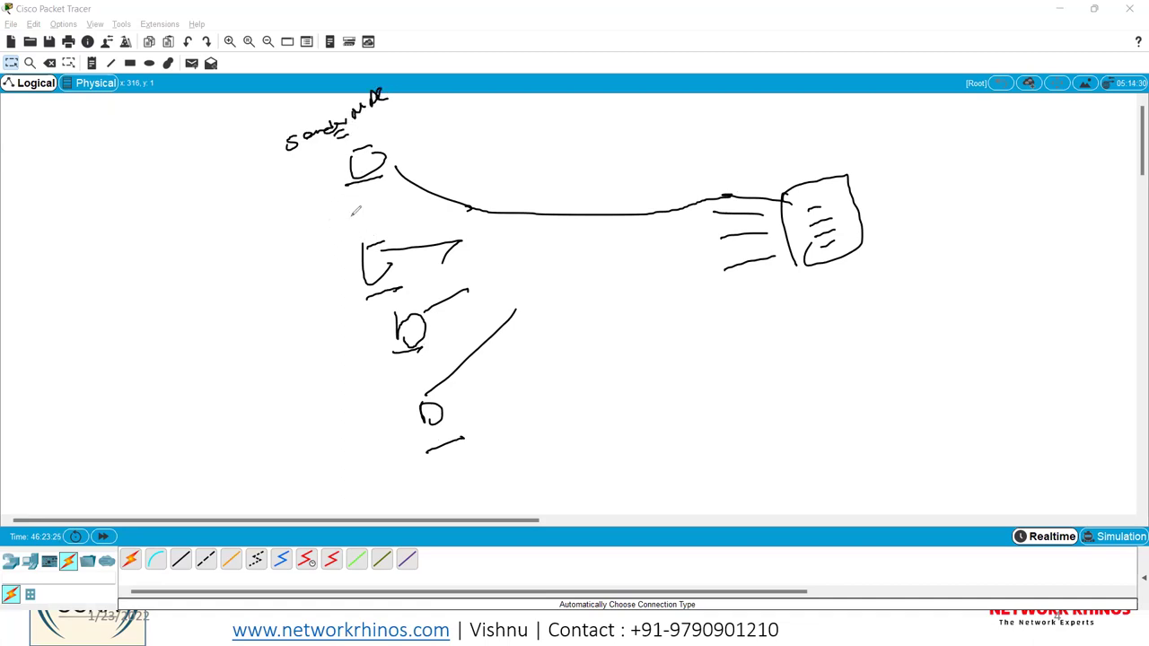
{"action": "left_click_drag", "start_coordinate": [778, 184], "coordinate": [803, 177]}
{"action": "left_click_drag", "start_coordinate": [395, 114], "coordinate": [320, 151]}
{"action": "left_click_drag", "start_coordinate": [334, 149], "coordinate": [402, 122]}
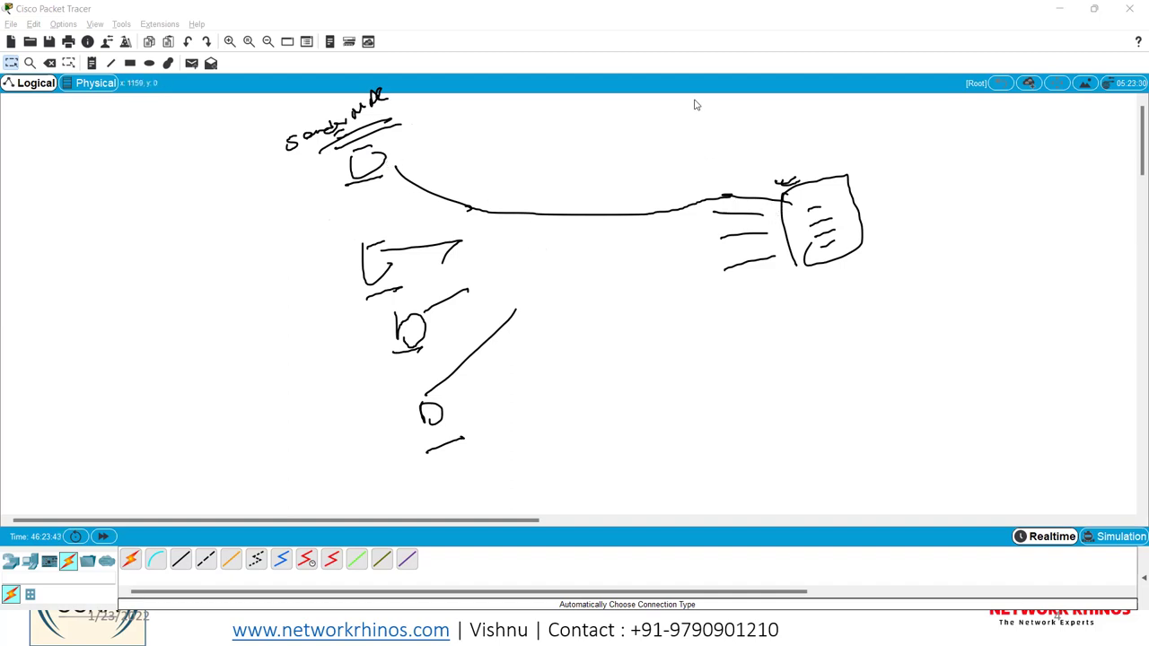
{"action": "key", "text": "Escape"}
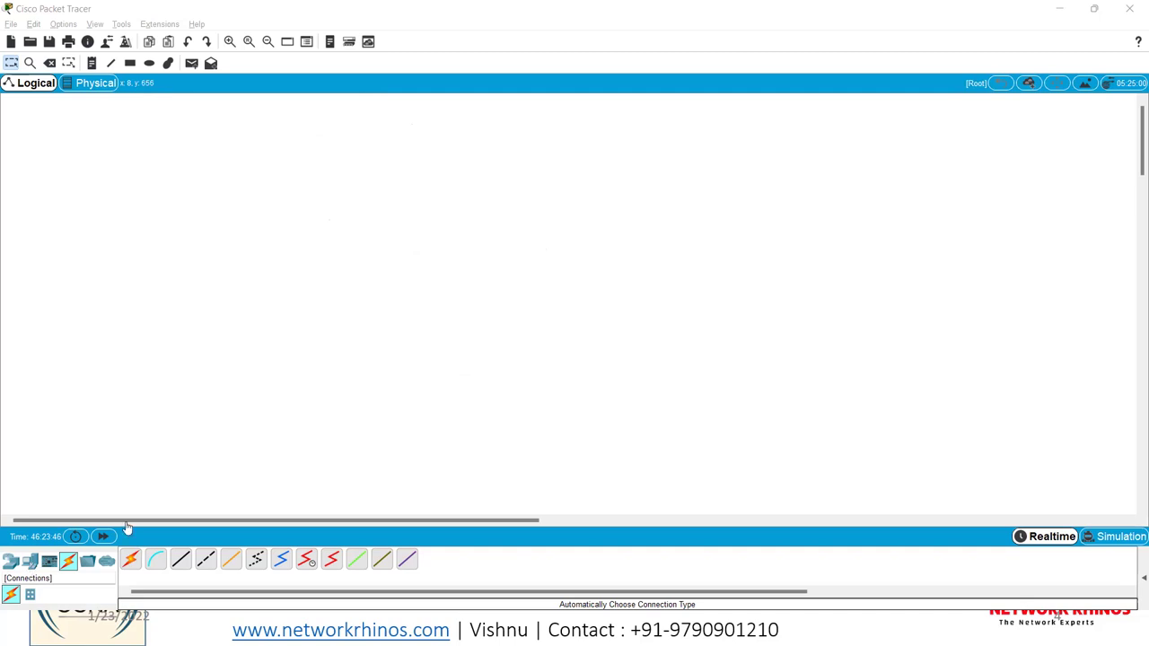
Step: Place two PC-PT devices one above the other and a Server-PT to their right in the workspace
{"action": "left_click", "coordinate": [30, 561]}
{"action": "left_click", "coordinate": [130, 561]}
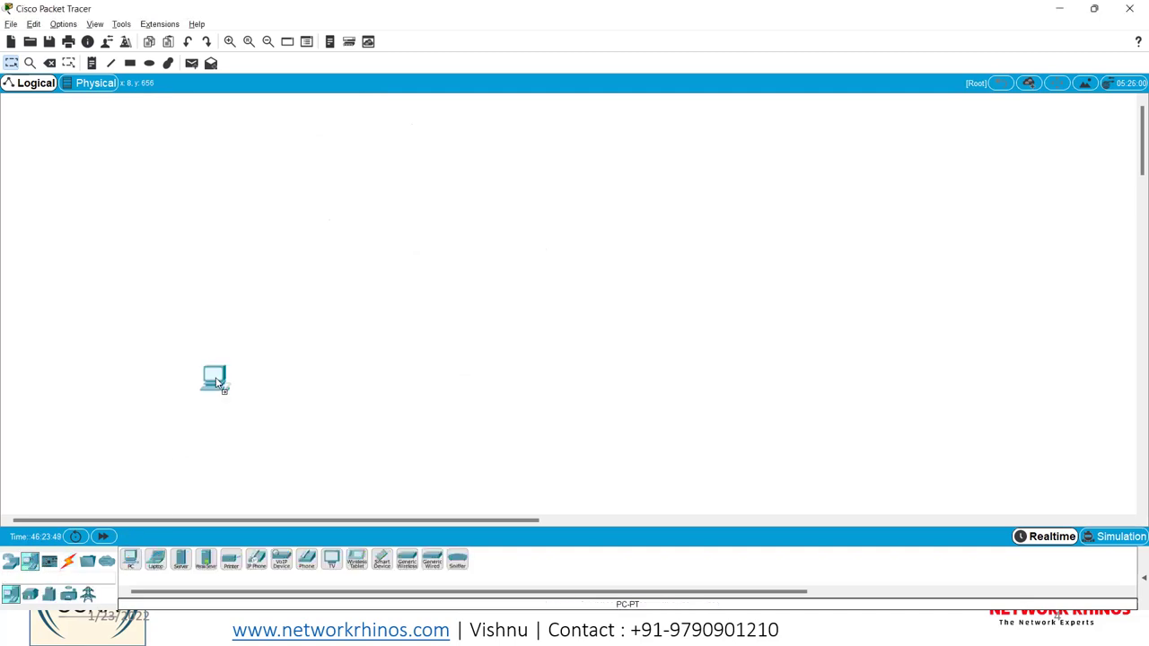
{"action": "left_click", "coordinate": [254, 328]}
{"action": "left_click_drag", "start_coordinate": [255, 325], "coordinate": [255, 262]}
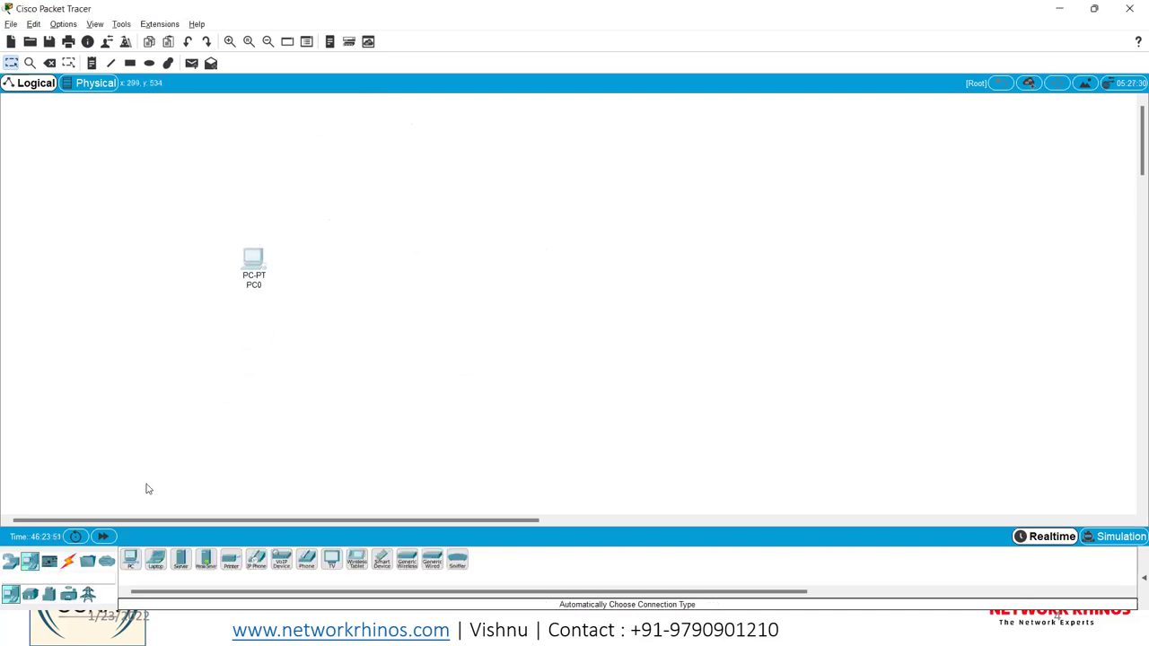
{"action": "left_click_drag", "start_coordinate": [133, 558], "coordinate": [239, 364]}
{"action": "left_click", "coordinate": [239, 365]}
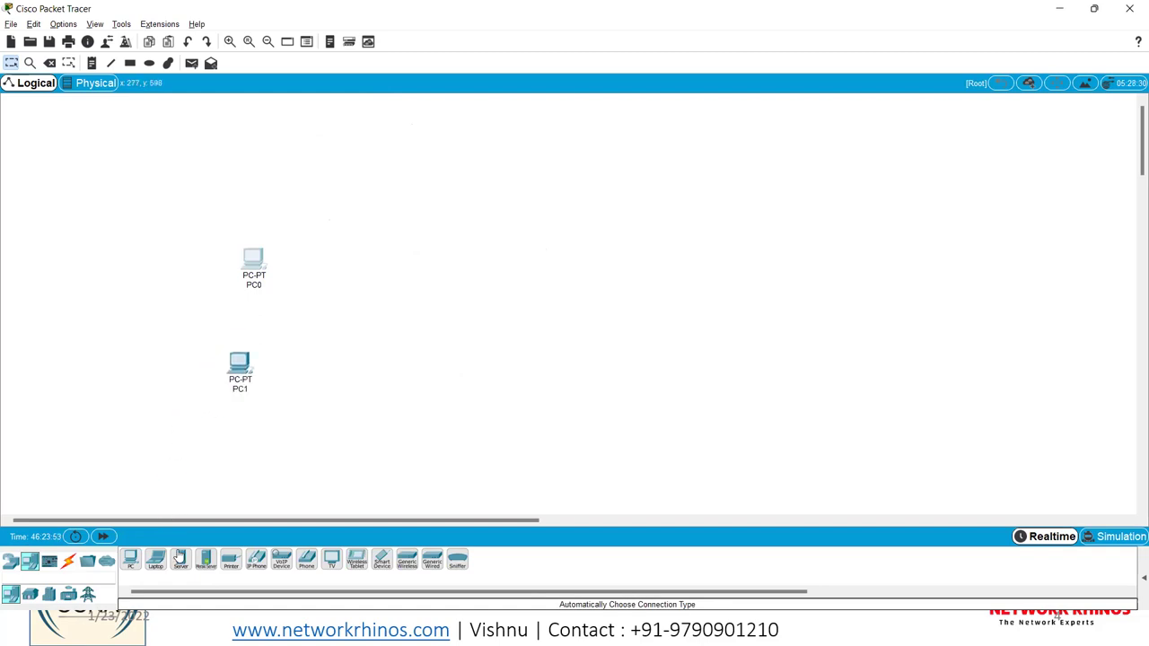
{"action": "left_click_drag", "start_coordinate": [181, 558], "coordinate": [494, 312]}
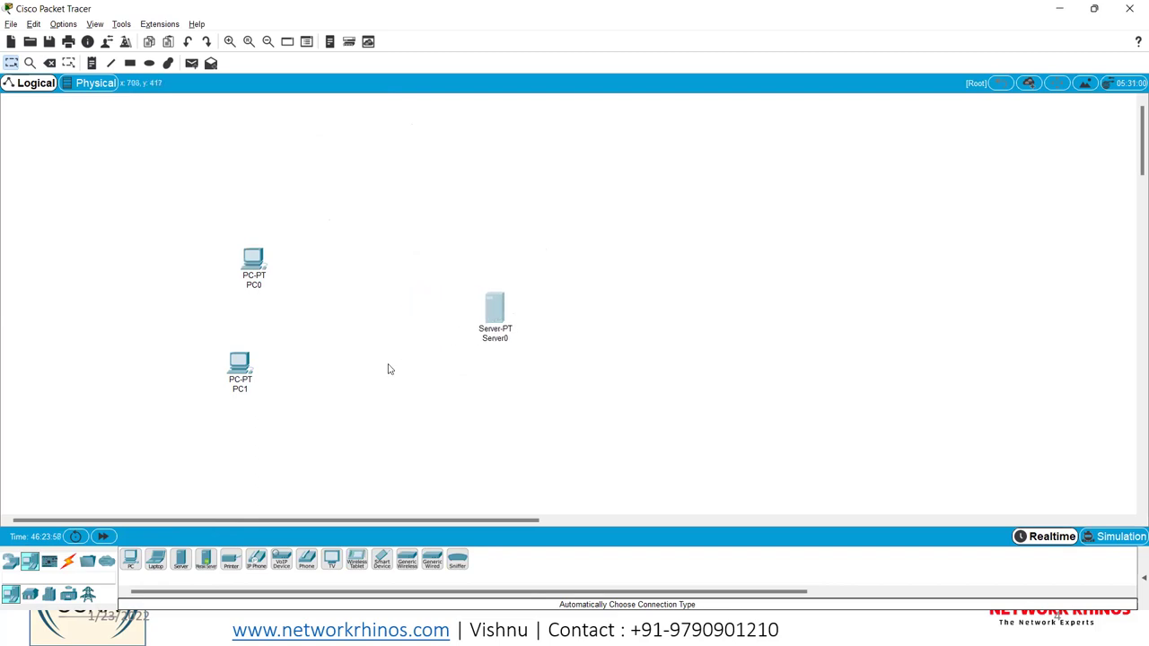
Step: Add a 2960 switch between the PCs and the server, and shift the server slightly farther from the switch
{"action": "left_click", "coordinate": [11, 561]}
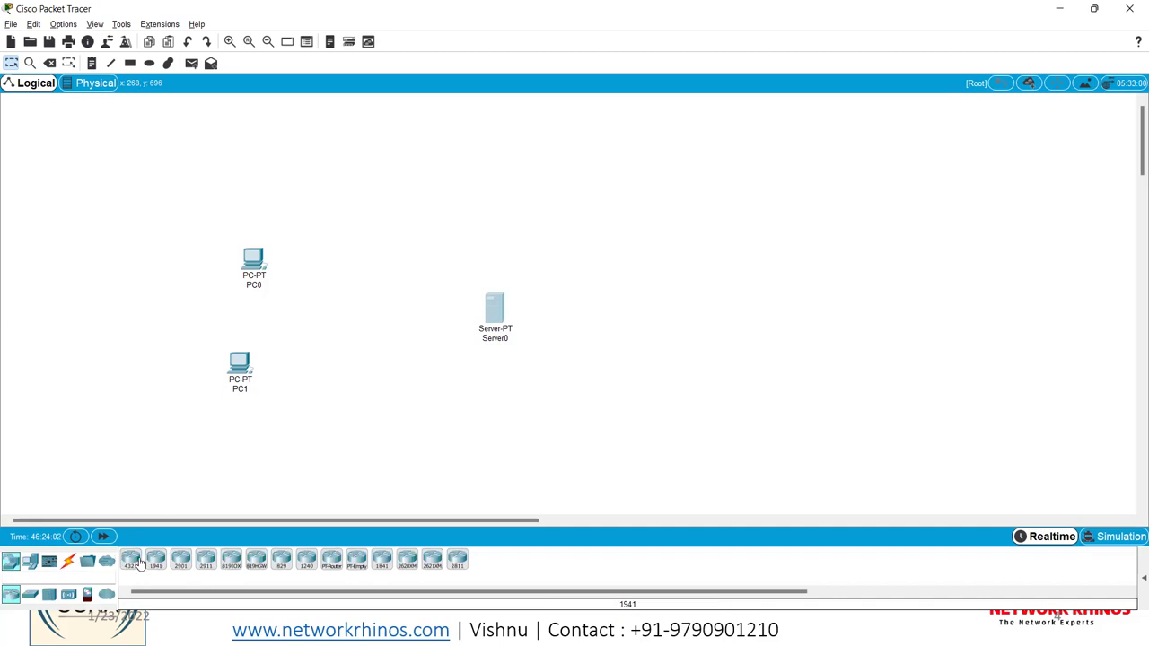
{"action": "left_click", "coordinate": [29, 594]}
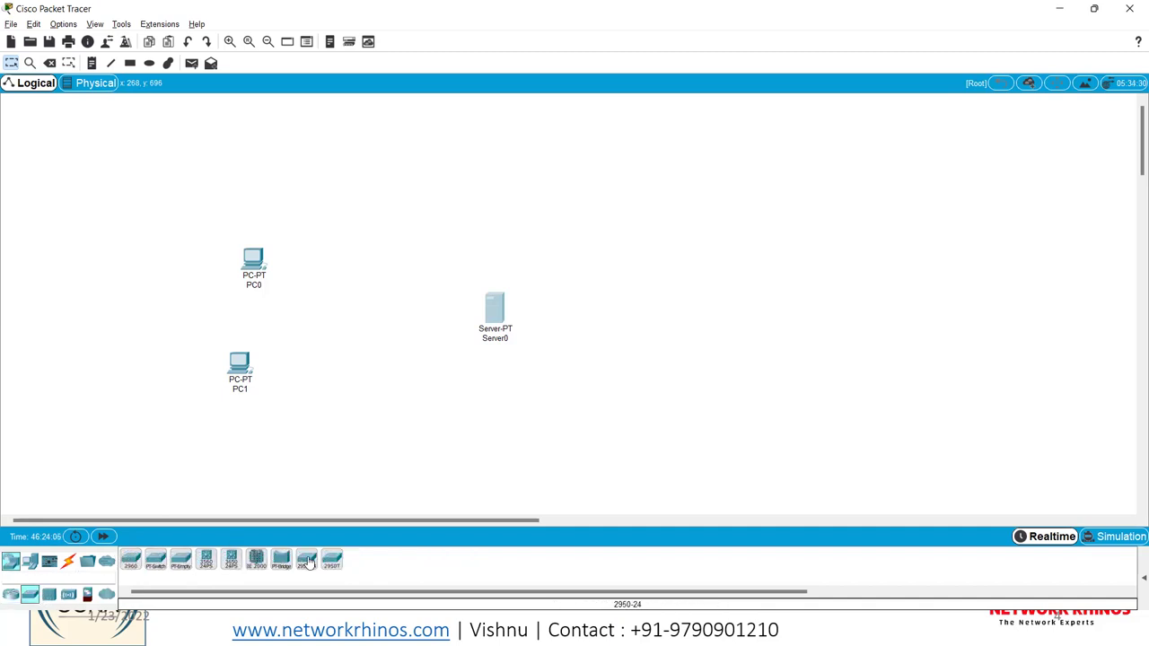
{"action": "left_click", "coordinate": [131, 559]}
{"action": "left_click", "coordinate": [359, 343]}
{"action": "left_click_drag", "start_coordinate": [359, 355], "coordinate": [372, 328]}
{"action": "left_click_drag", "start_coordinate": [496, 316], "coordinate": [529, 318]}
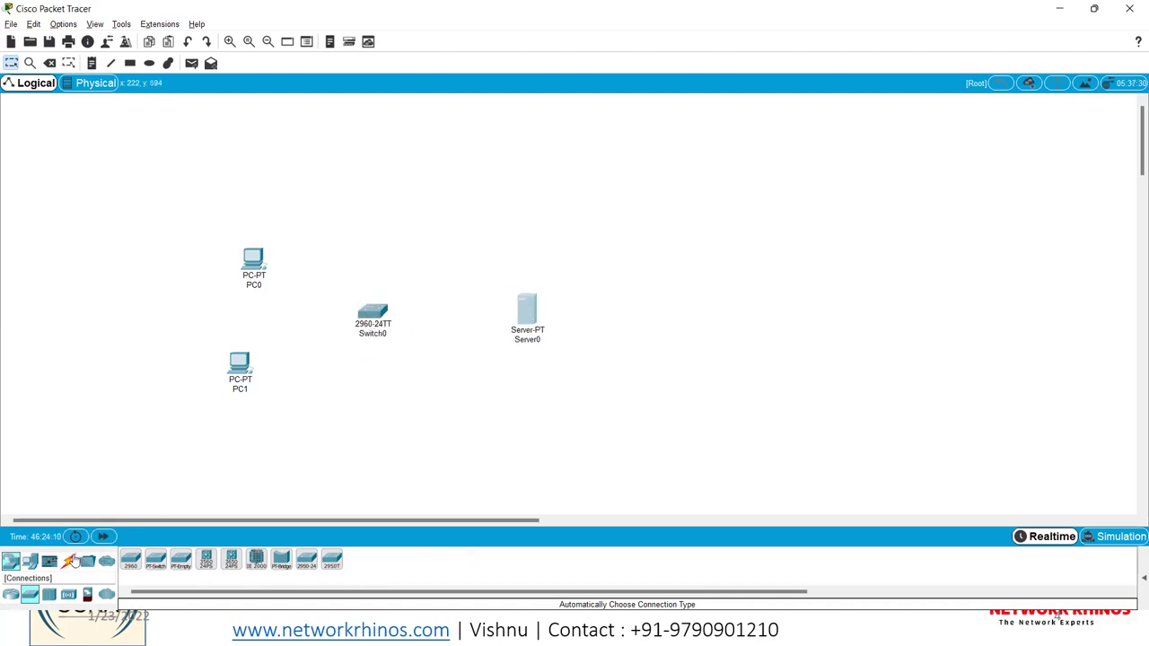
Step: Connect PC0, PC1 and Server0 to the switch using automatically chosen connection types
{"action": "left_click", "coordinate": [68, 561]}
{"action": "left_click", "coordinate": [130, 559]}
{"action": "left_click", "coordinate": [266, 260]}
{"action": "left_click", "coordinate": [363, 309]}
{"action": "left_click", "coordinate": [130, 559]}
{"action": "left_click", "coordinate": [242, 368]}
{"action": "left_click", "coordinate": [372, 314]}
{"action": "left_click", "coordinate": [130, 560]}
{"action": "left_click", "coordinate": [372, 315]}
{"action": "left_click", "coordinate": [527, 313]}
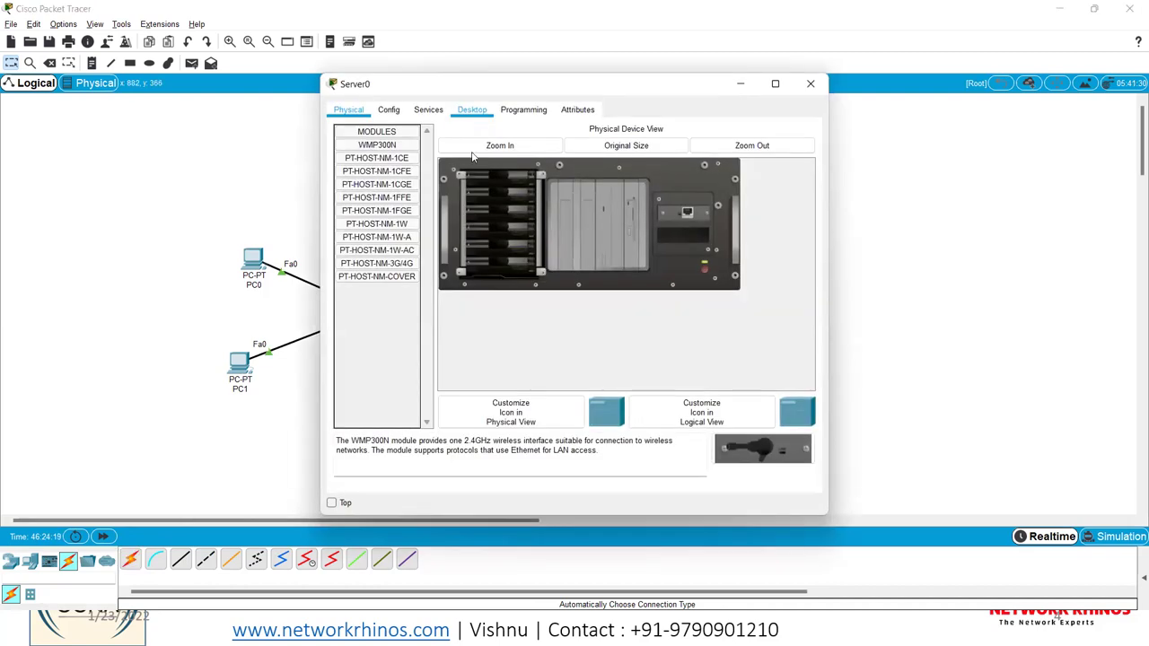
Step: Give Server0's FastEthernet0 interface the static IP address 10.0.0.1 with subnet mask 255.0.0.0
{"action": "left_click_drag", "start_coordinate": [694, 105], "coordinate": [992, 126]}
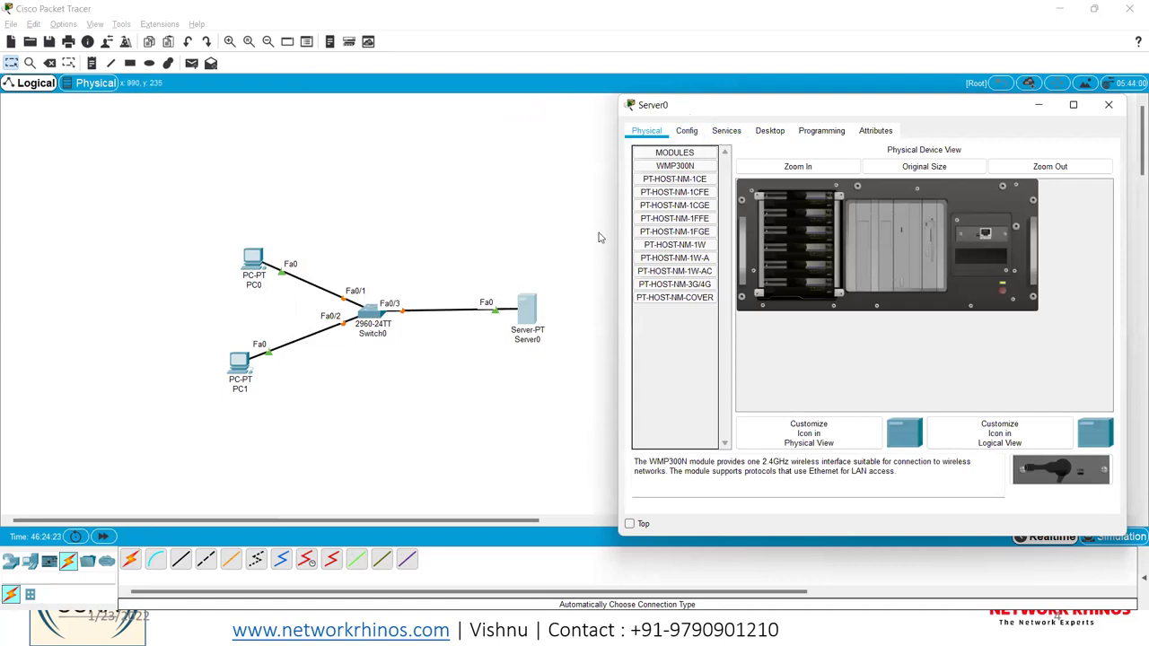
{"action": "left_click", "coordinate": [687, 132]}
{"action": "left_click", "coordinate": [674, 207]}
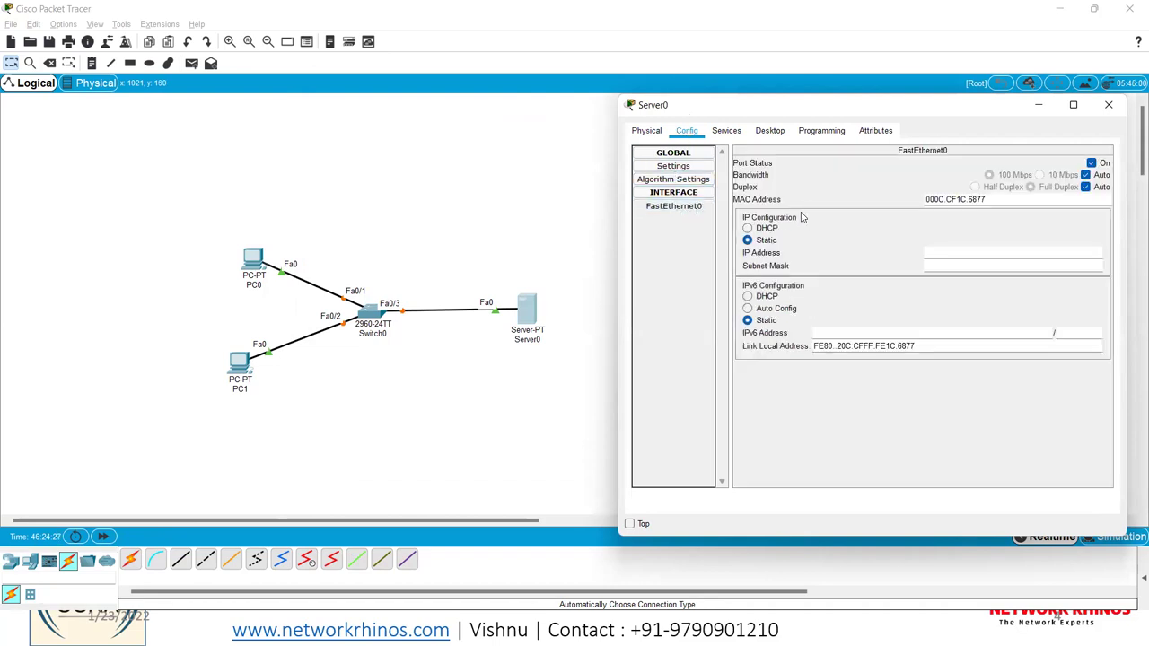
{"action": "left_click", "coordinate": [953, 253]}
{"action": "key", "text": "Tab"}
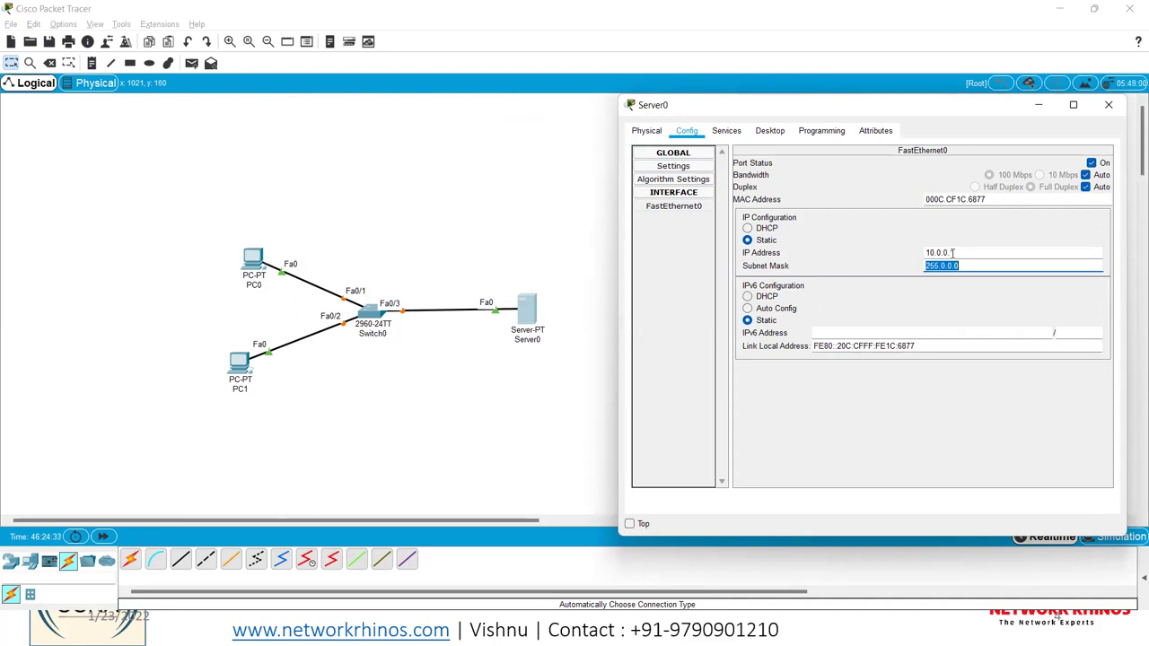
Step: Move Server0 a little farther to the right of the switch
{"action": "left_click_drag", "start_coordinate": [525, 310], "coordinate": [543, 316]}
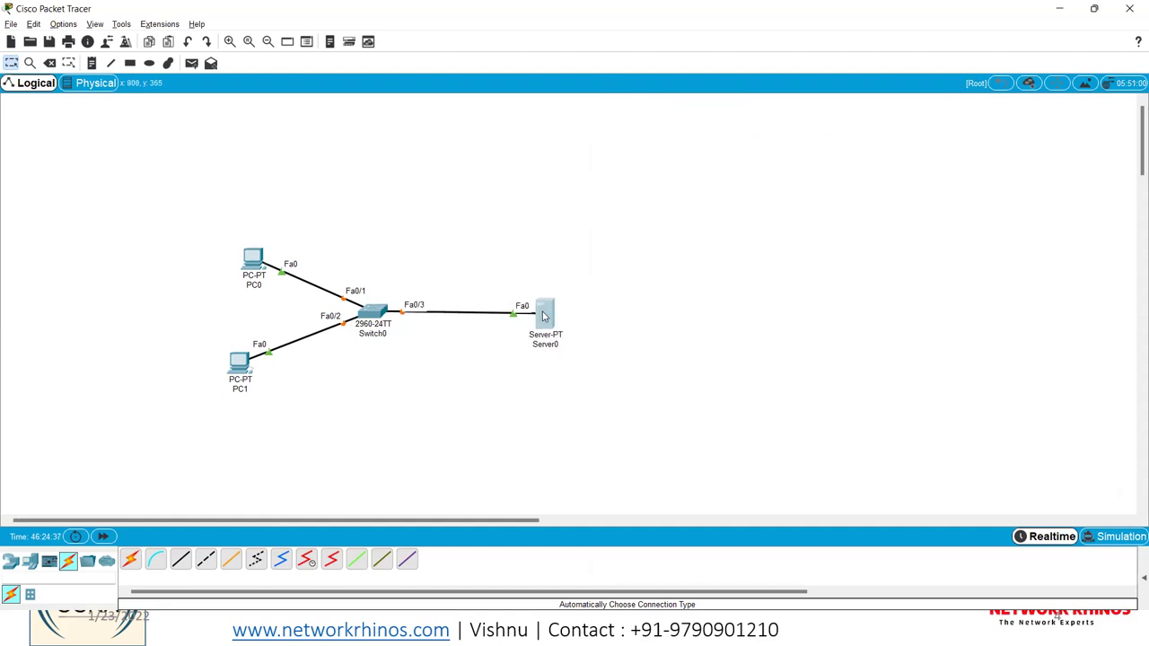
{"action": "left_click_drag", "start_coordinate": [511, 263], "coordinate": [550, 316]}
{"action": "left_click", "coordinate": [540, 374]}
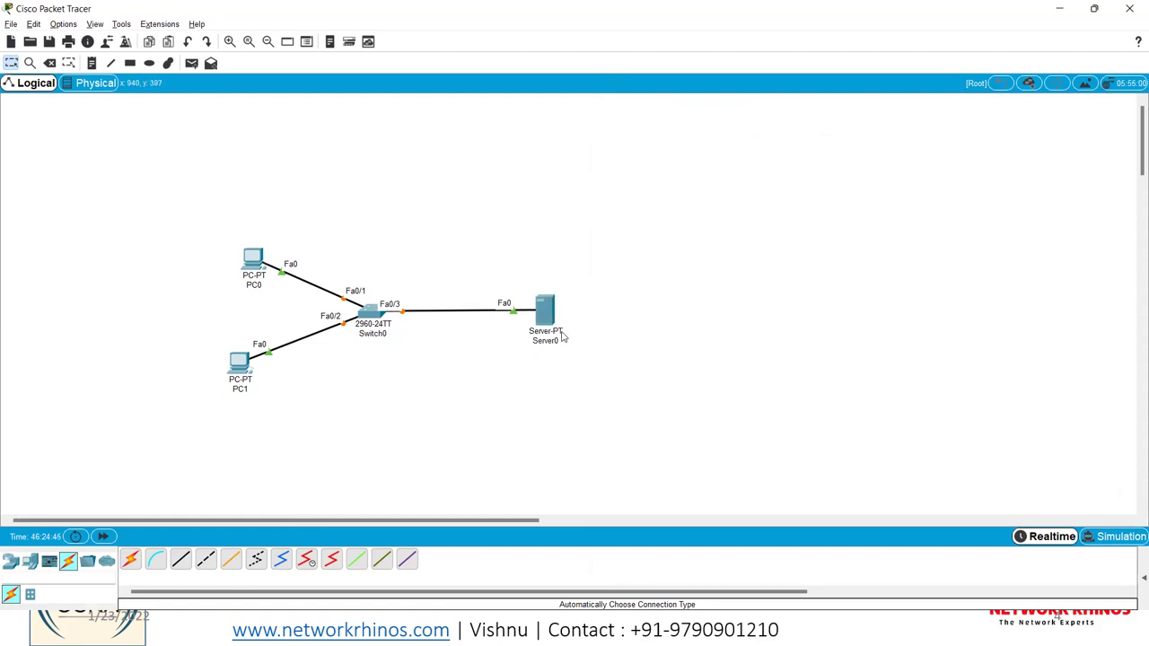
Step: Bring the Server0 configuration window back and open its DHCP service settings
{"action": "key", "text": "super+Tab"}
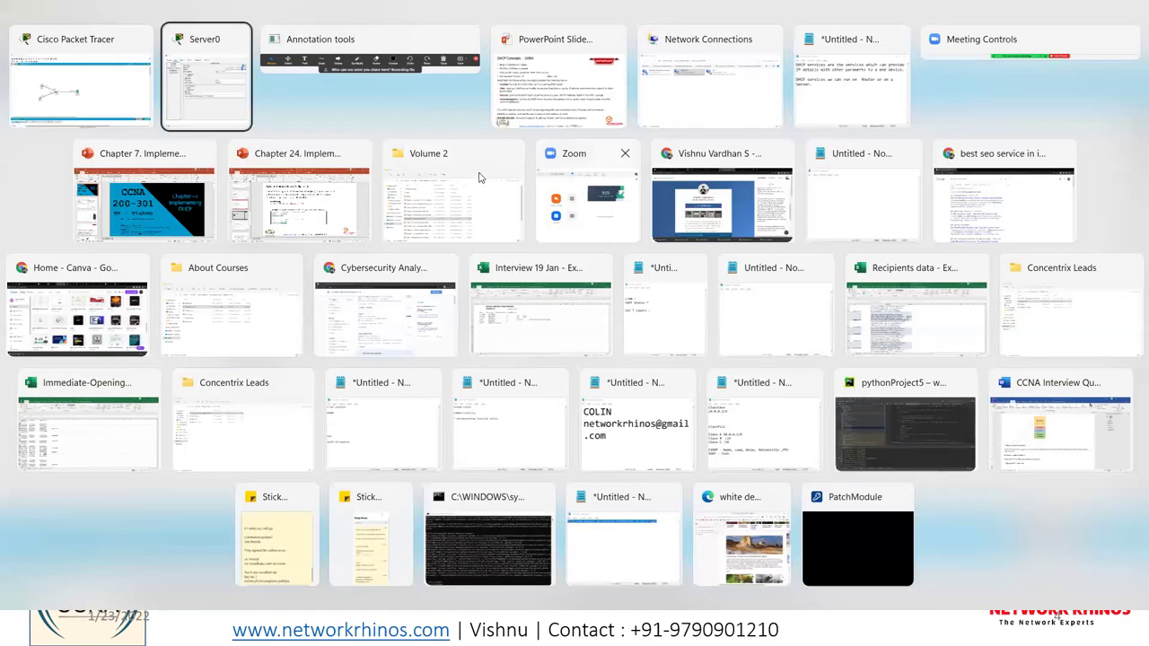
{"action": "left_click", "coordinate": [199, 60]}
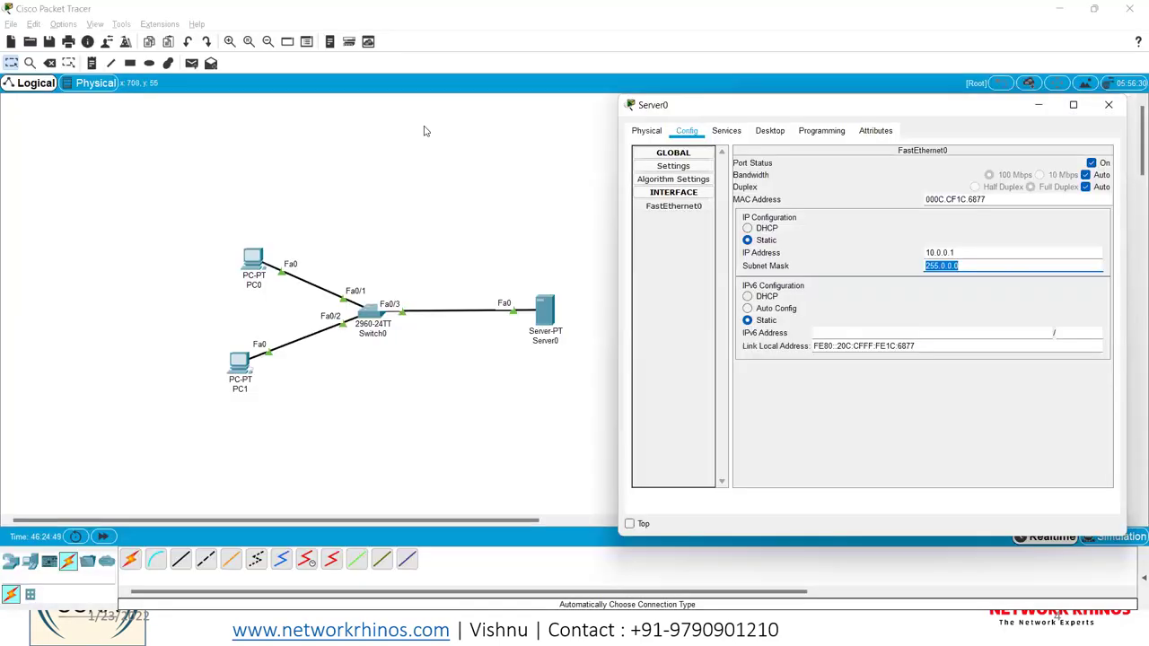
{"action": "left_click", "coordinate": [577, 102]}
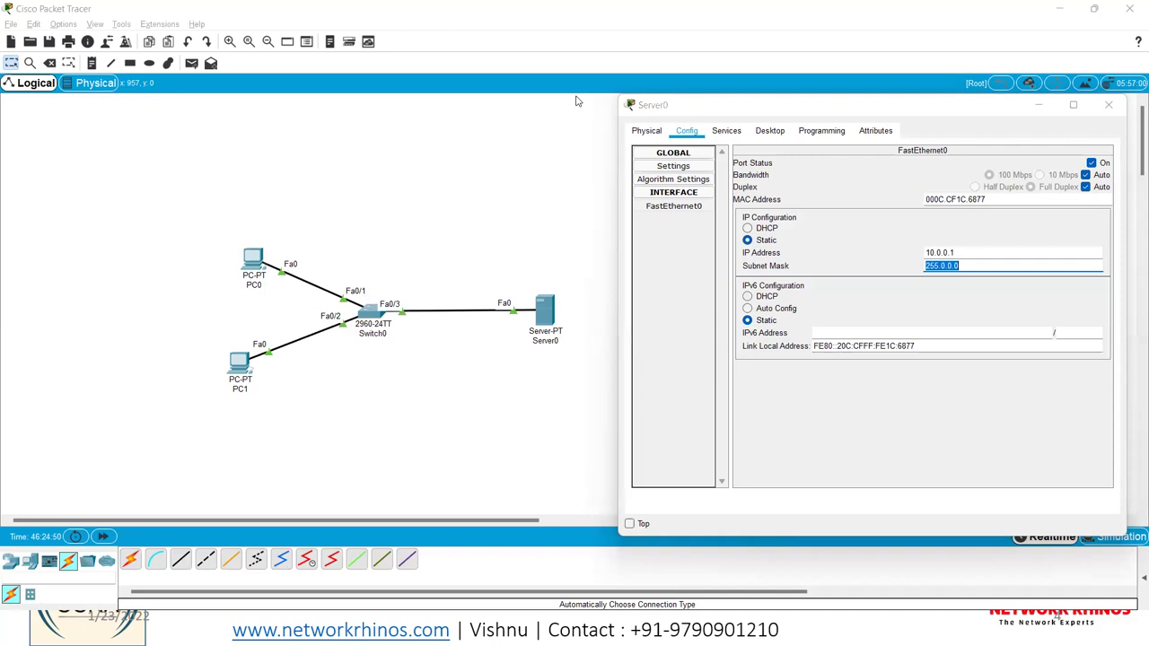
{"action": "left_click", "coordinate": [728, 131]}
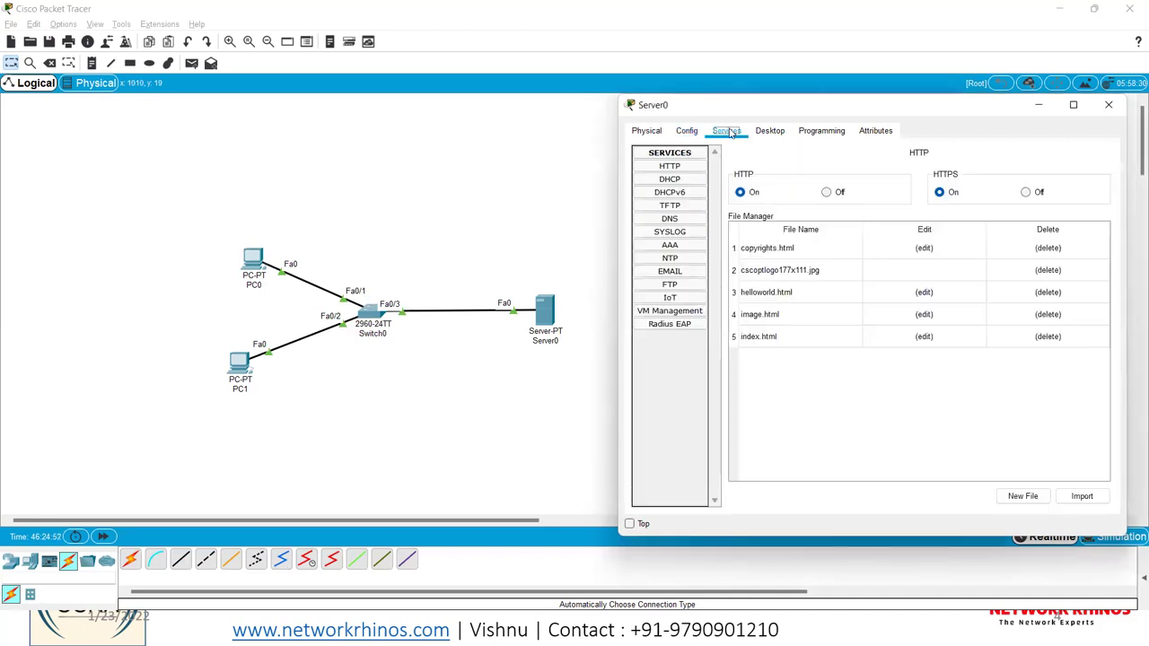
{"action": "left_click", "coordinate": [674, 181]}
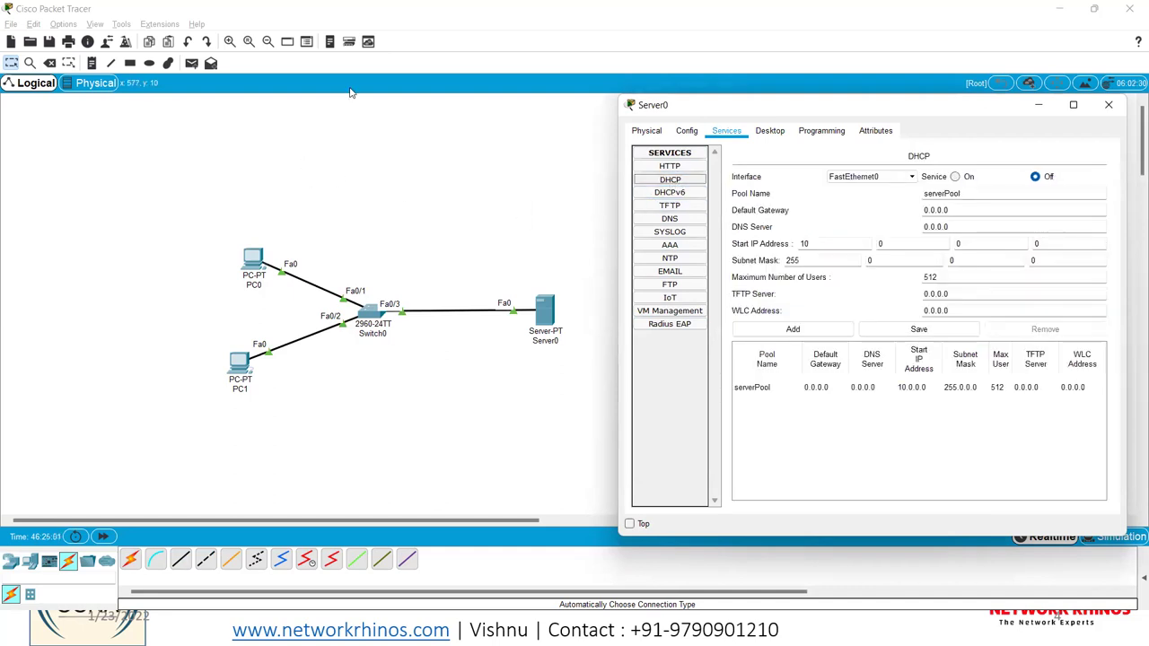
Step: Switch to the Notepad DHCP notes and add the lines "IP address", "Subnet Mask", "Default Gateway" and "DNS IP"
{"action": "key", "text": "alt+Tab"}
{"action": "key", "text": "alt+Tab"}
{"action": "key", "text": "alt+Tab"}
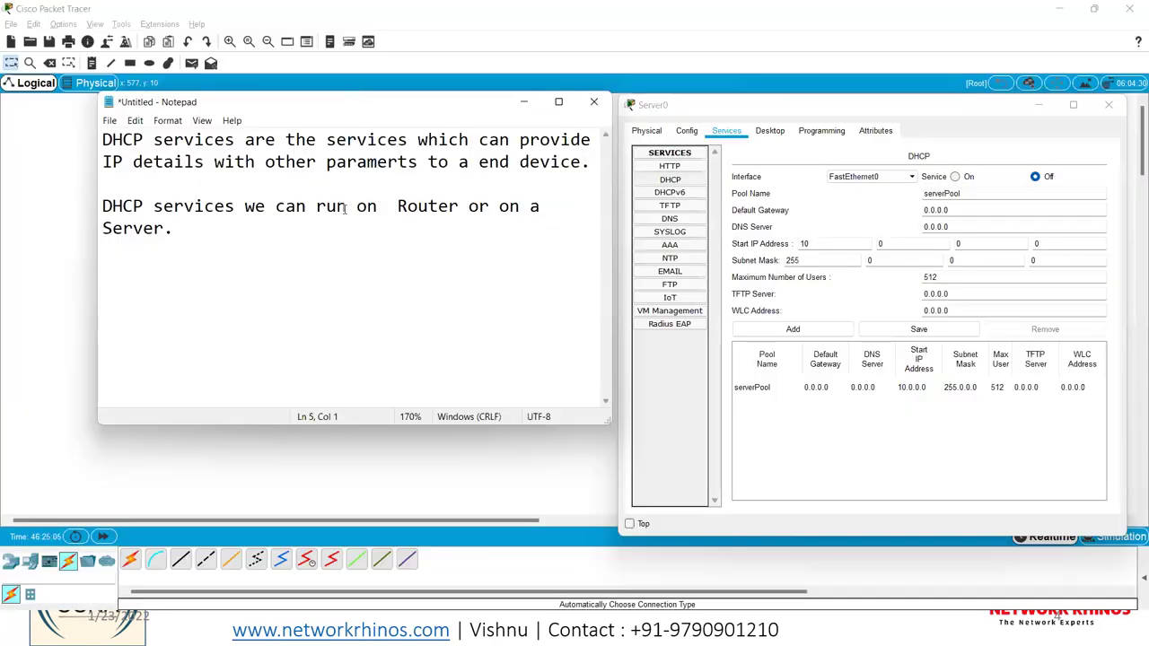
{"action": "type", "text": "IP address"}
{"action": "key", "text": "Return"}
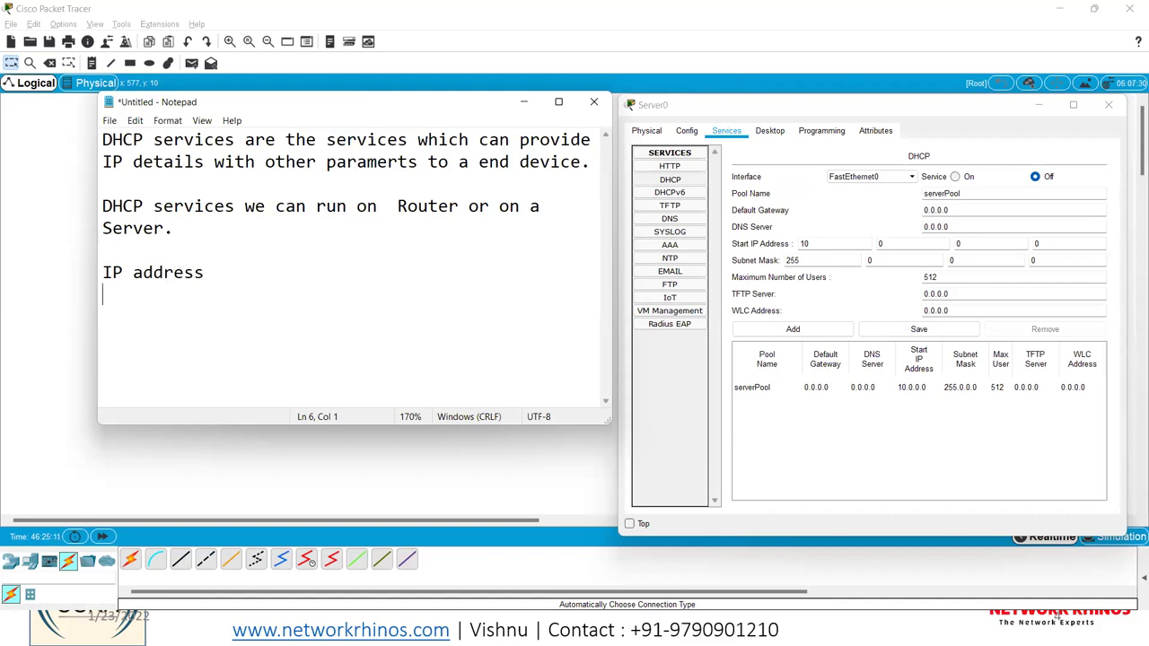
{"action": "type", "text": "SubnetMa"}
{"action": "key", "text": "BackSpace"}
{"action": "key", "text": "BackSpace"}
{"action": "type", "text": "Mask"}
{"action": "key", "text": "Return"}
{"action": "type", "text": "Default"}
{"action": "type", "text": " Gateway"}
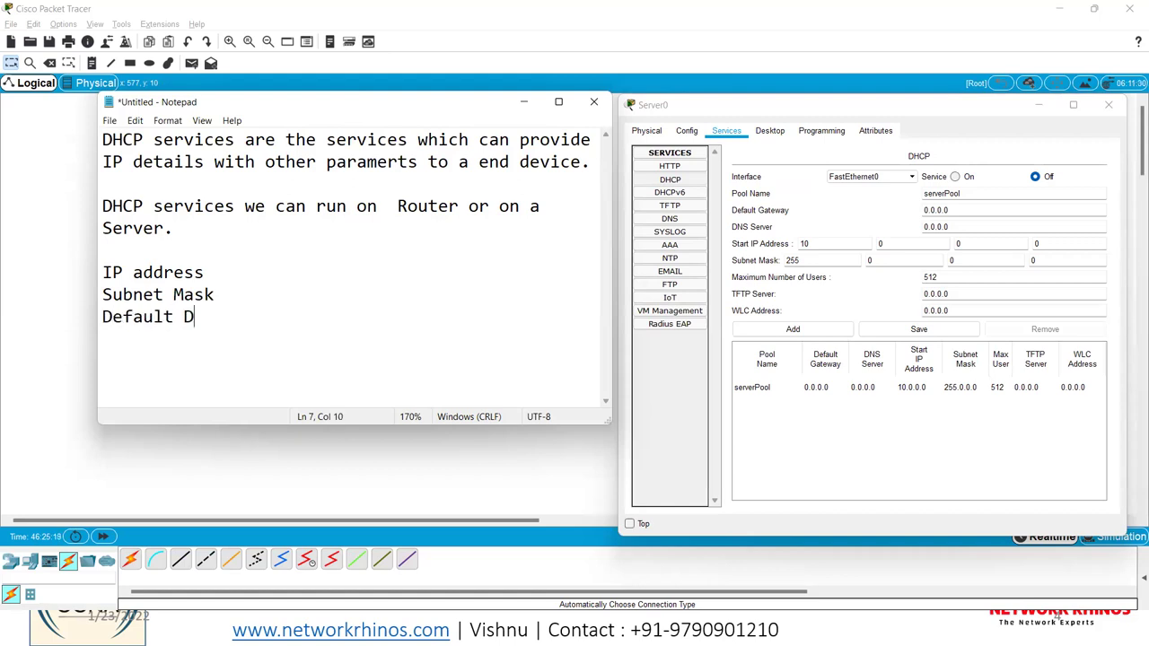
{"action": "key", "text": "Return"}
{"action": "type", "text": "D"}
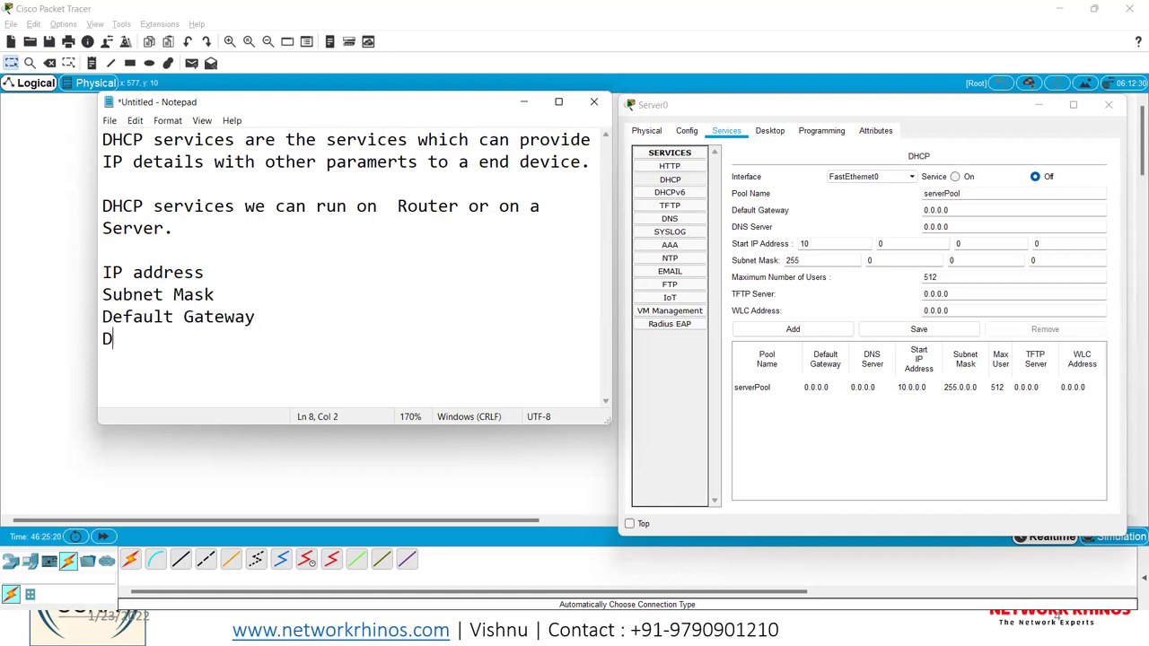
{"action": "type", "text": "NS IP"}
Step: In Server0's DHCP serverPool settings, enter default gateway 10.0.0.2 and DNS server 8.8.8.8
{"action": "left_click", "coordinate": [982, 210]}
{"action": "left_click_drag", "start_coordinate": [969, 208], "coordinate": [902, 209]}
{"action": "type", "text": "10"}
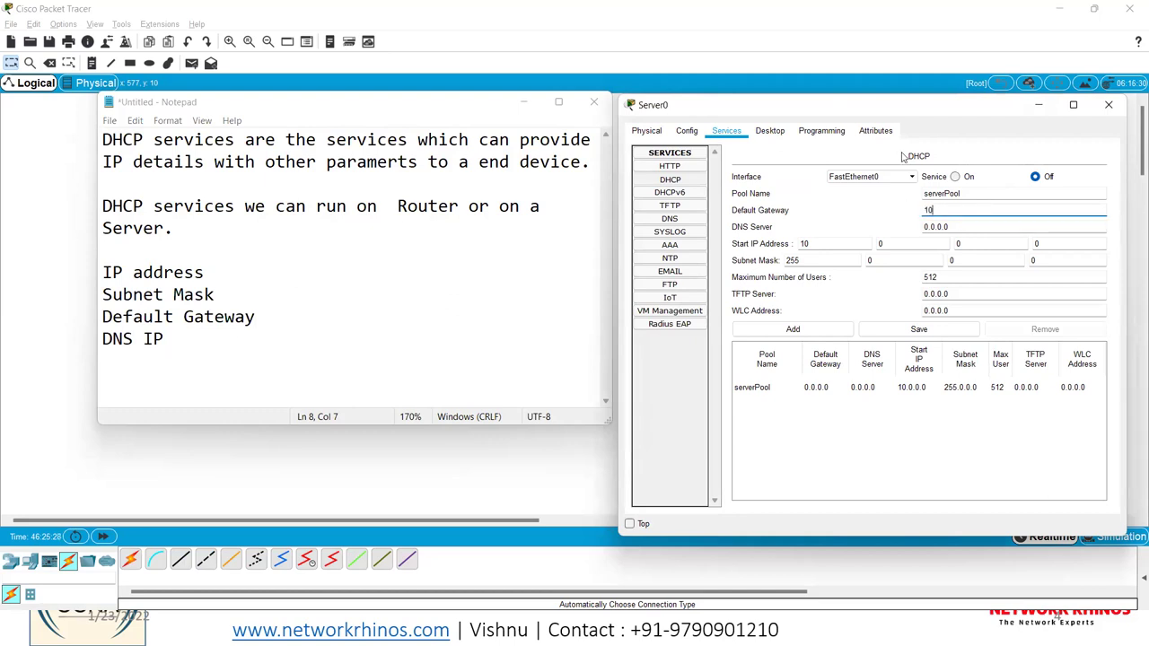
{"action": "key", "text": "Tab"}
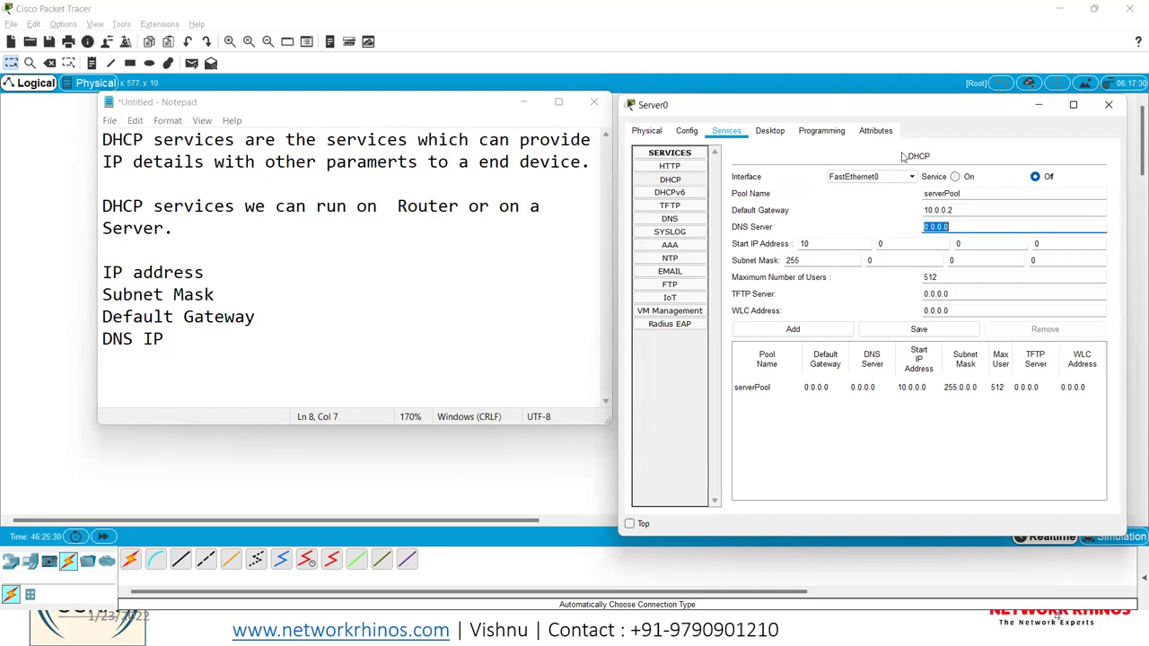
{"action": "type", "text": "8.8.8.8"}
{"action": "key", "text": "Tab"}
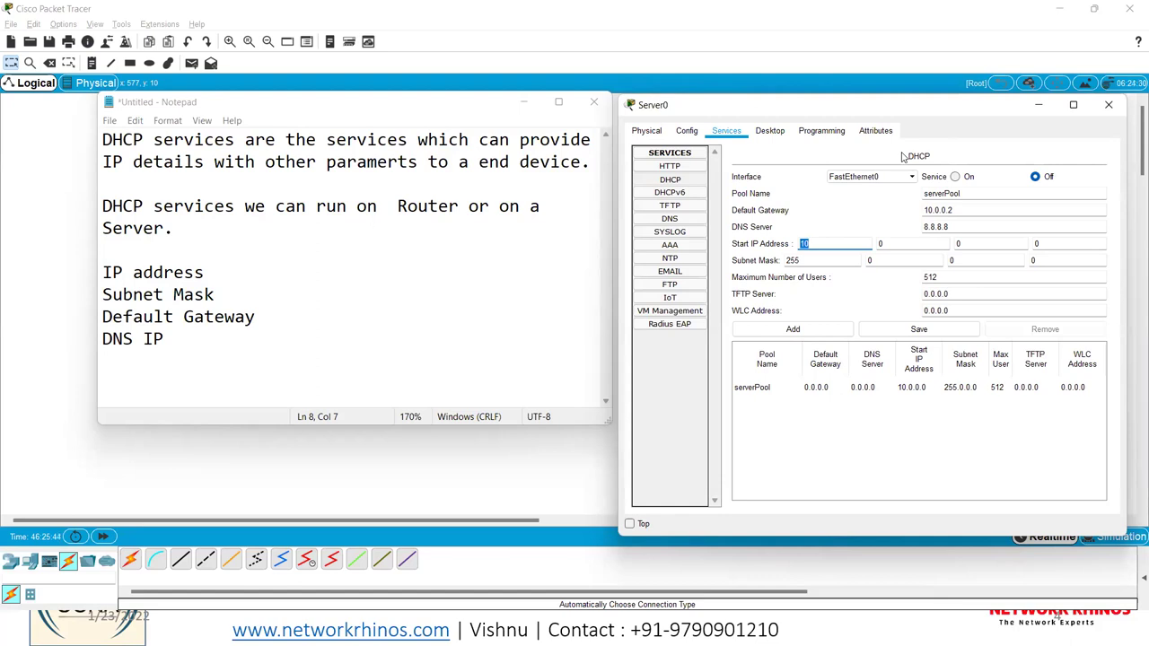
Step: Set the serverPool start IP address to 10.0.0.100
{"action": "key", "text": "Tab"}
{"action": "key", "text": "Tab"}
{"action": "key", "text": "Tab"}
{"action": "key", "text": "Tab"}
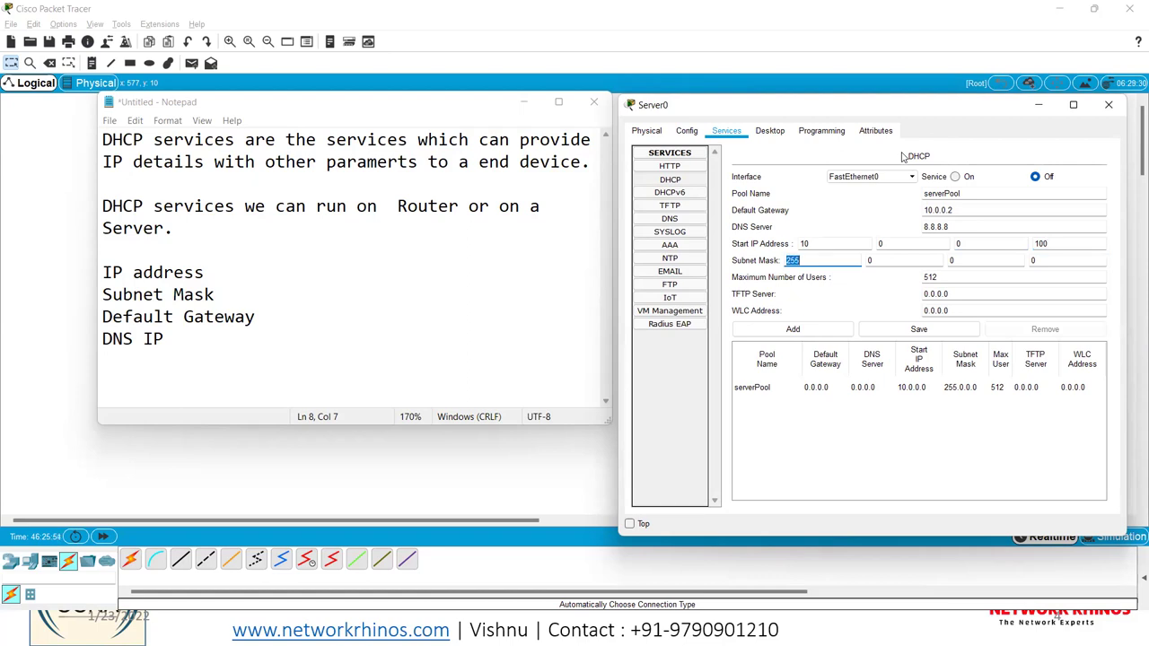
Step: Add the address range "10.0.0.100 - 10.255.255.254" below a blank line at the end of the Notepad DHCP notes
{"action": "left_click", "coordinate": [213, 350]}
{"action": "key", "text": "Return"}
{"action": "key", "text": "Return"}
{"action": "type", "text": "10.0.0.100 - 10.255.255.254"}
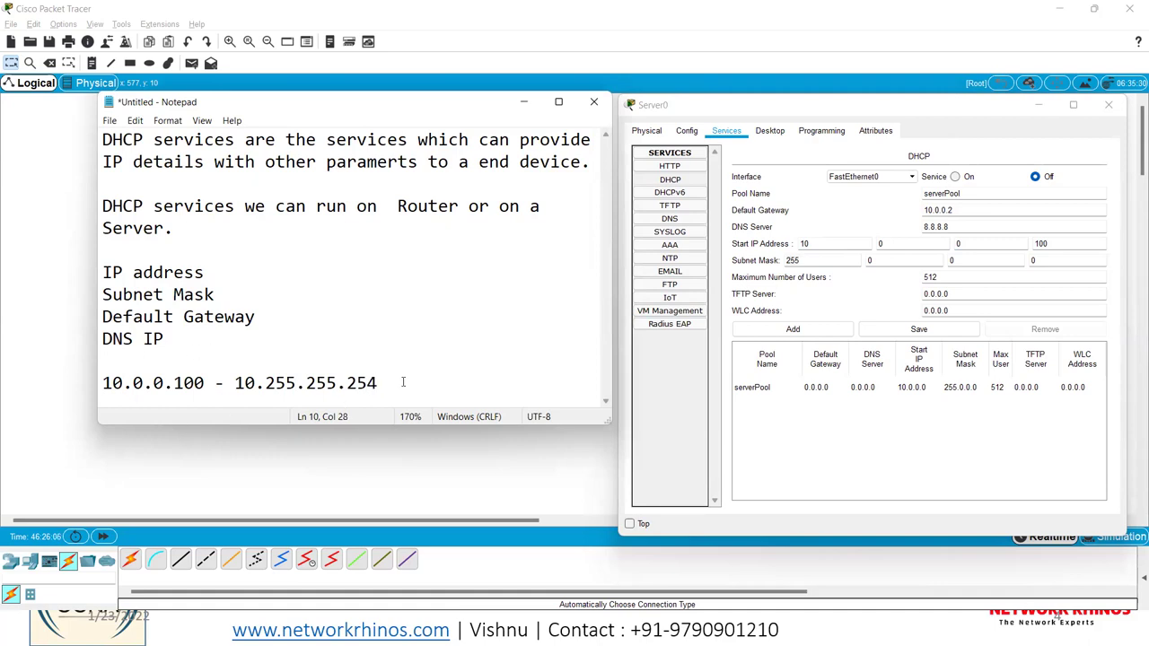
{"action": "left_click_drag", "start_coordinate": [404, 382], "coordinate": [102, 382]}
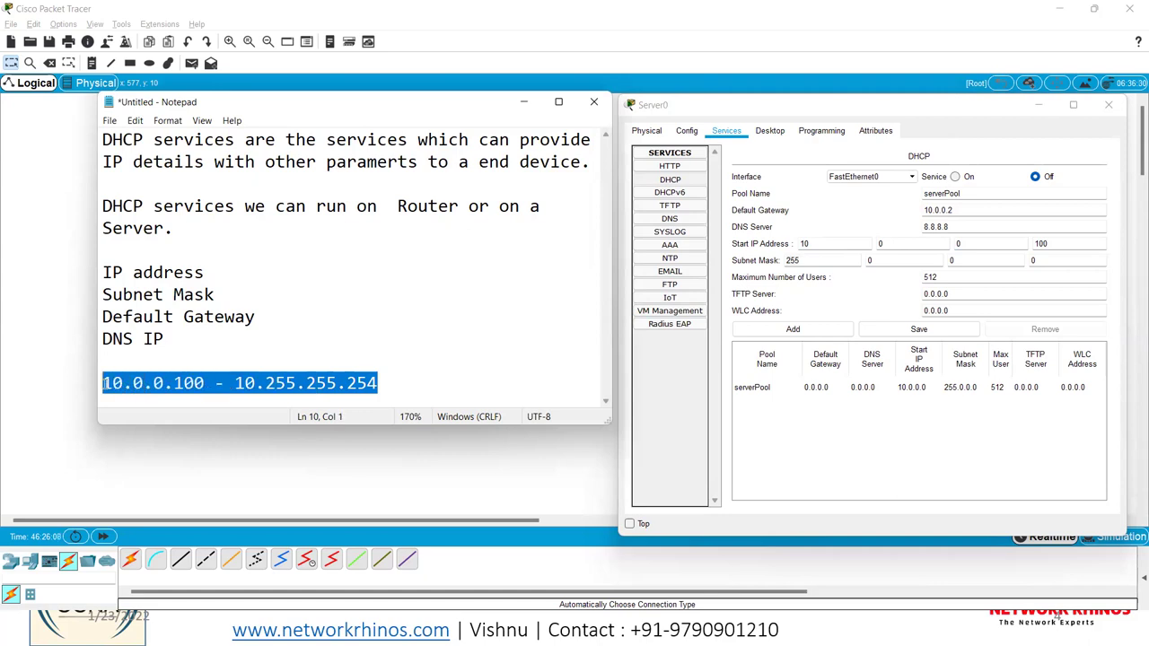
{"action": "left_click", "coordinate": [407, 387]}
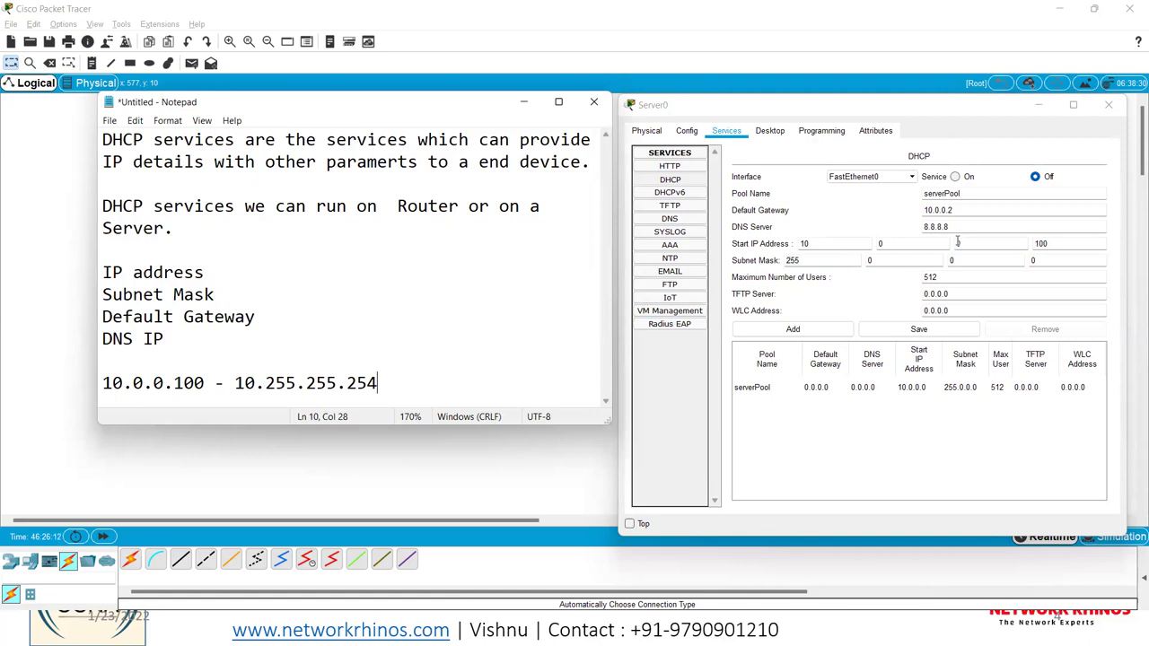
Step: Compare the IP details listed in the notes with the gateway, DNS, start address and subnet mask fields of Server0's DHCP pool
{"action": "left_click", "coordinate": [773, 214]}
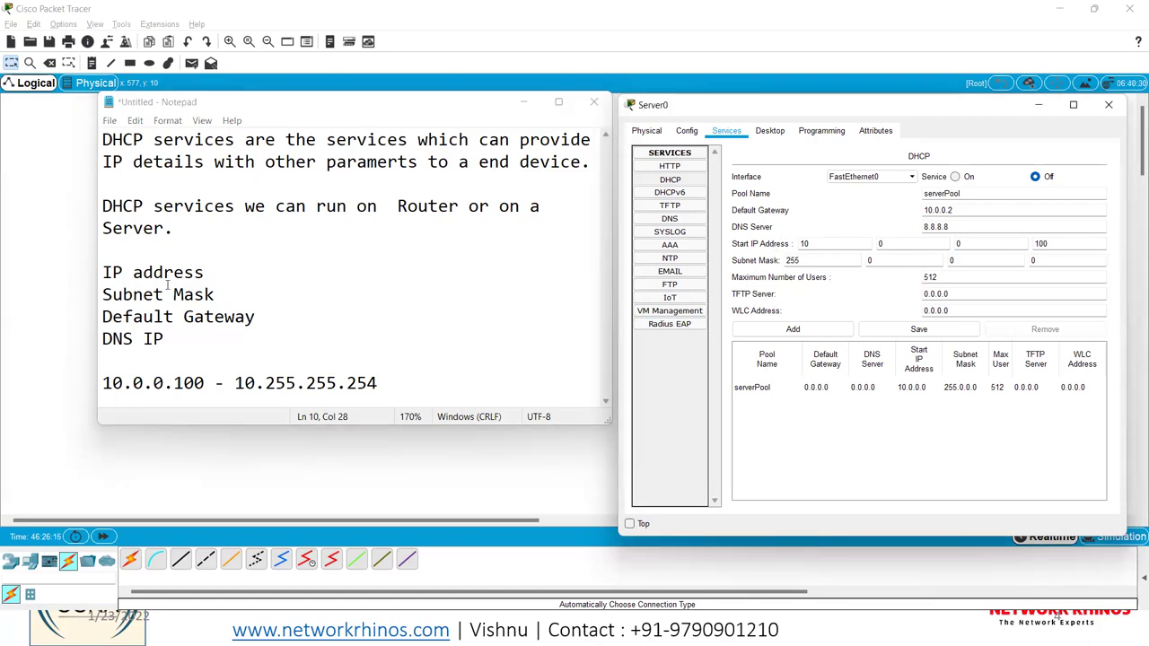
{"action": "double_click", "coordinate": [222, 297]}
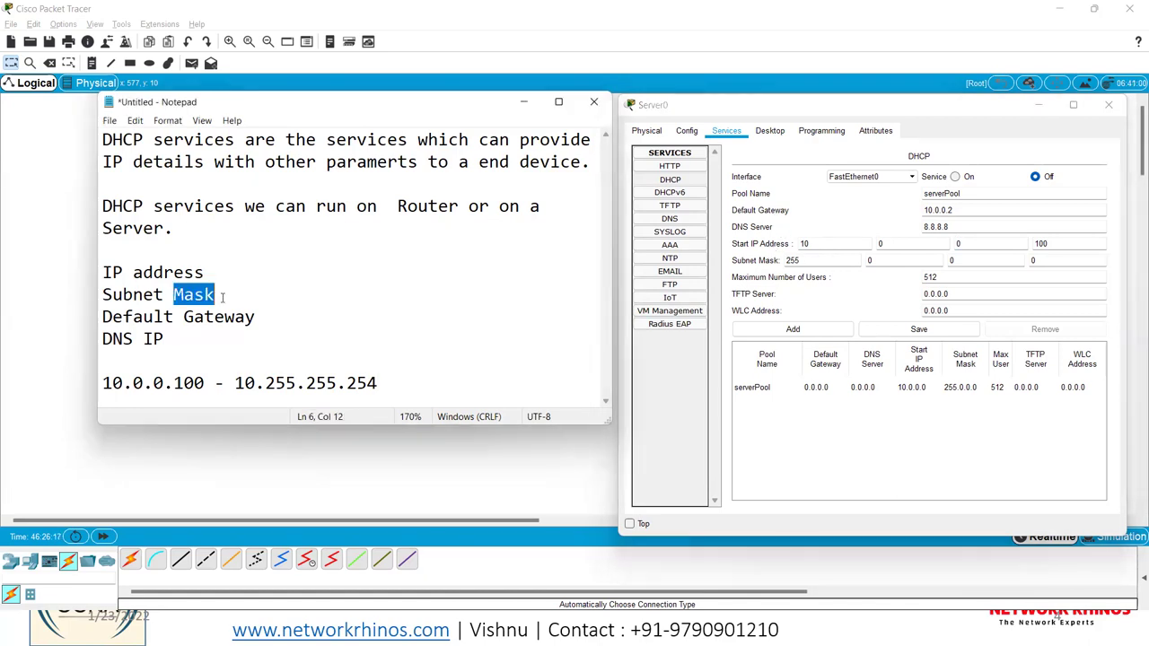
{"action": "left_click", "coordinate": [763, 228]}
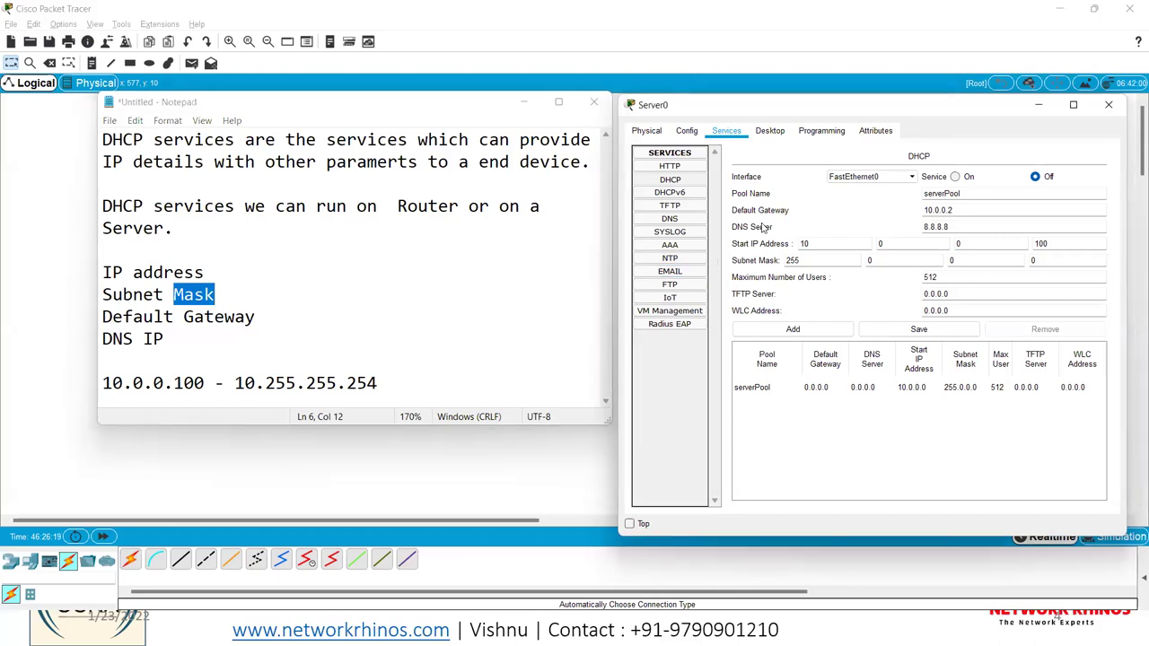
{"action": "double_click", "coordinate": [172, 342]}
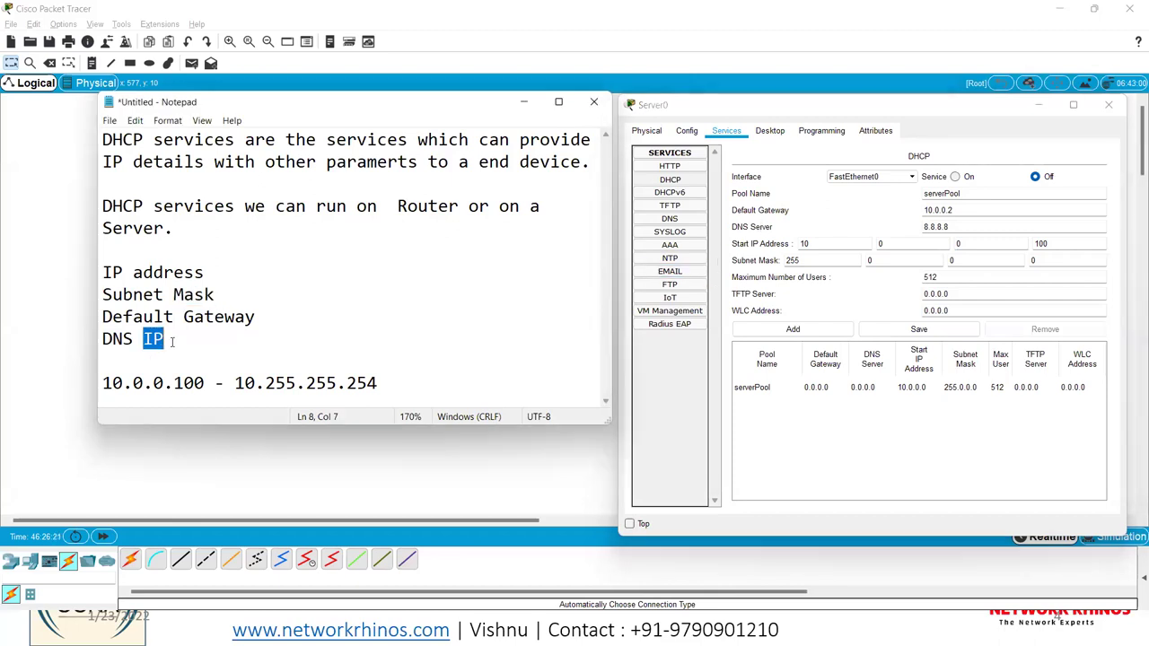
{"action": "left_click", "coordinate": [772, 245]}
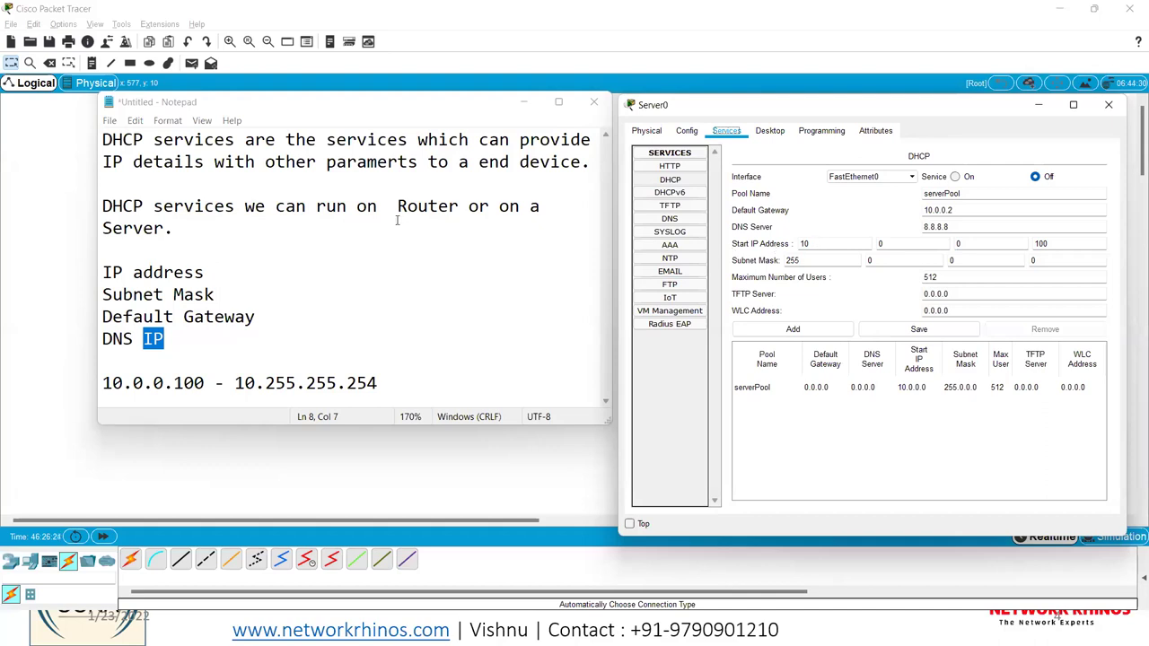
{"action": "double_click", "coordinate": [208, 277]}
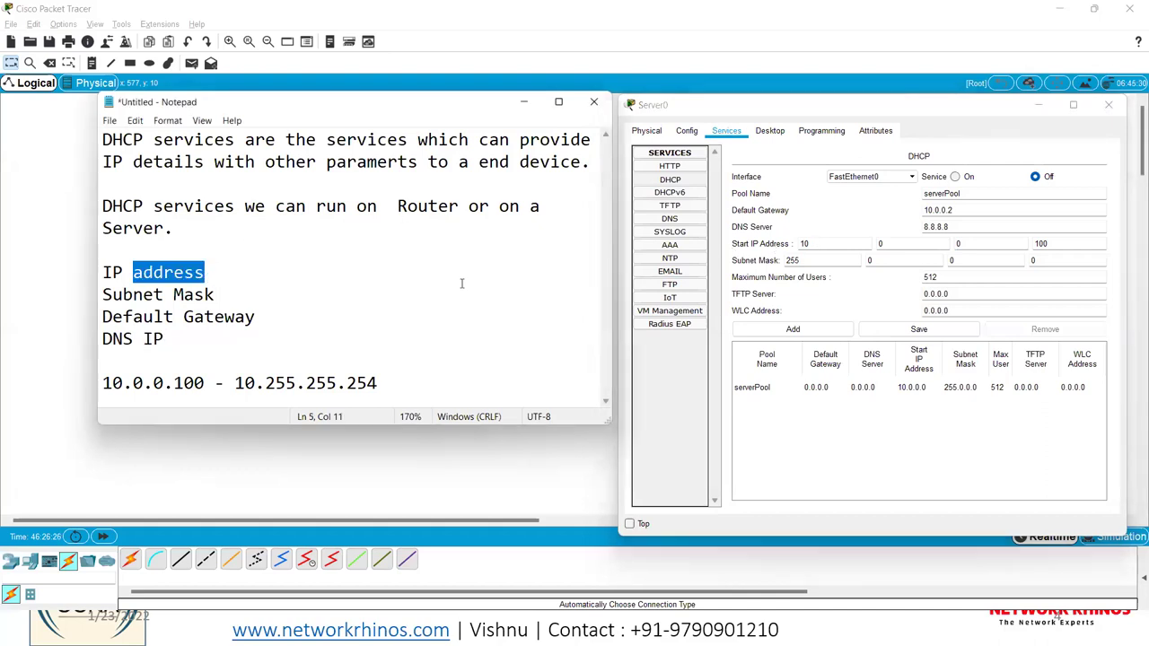
{"action": "left_click", "coordinate": [759, 261]}
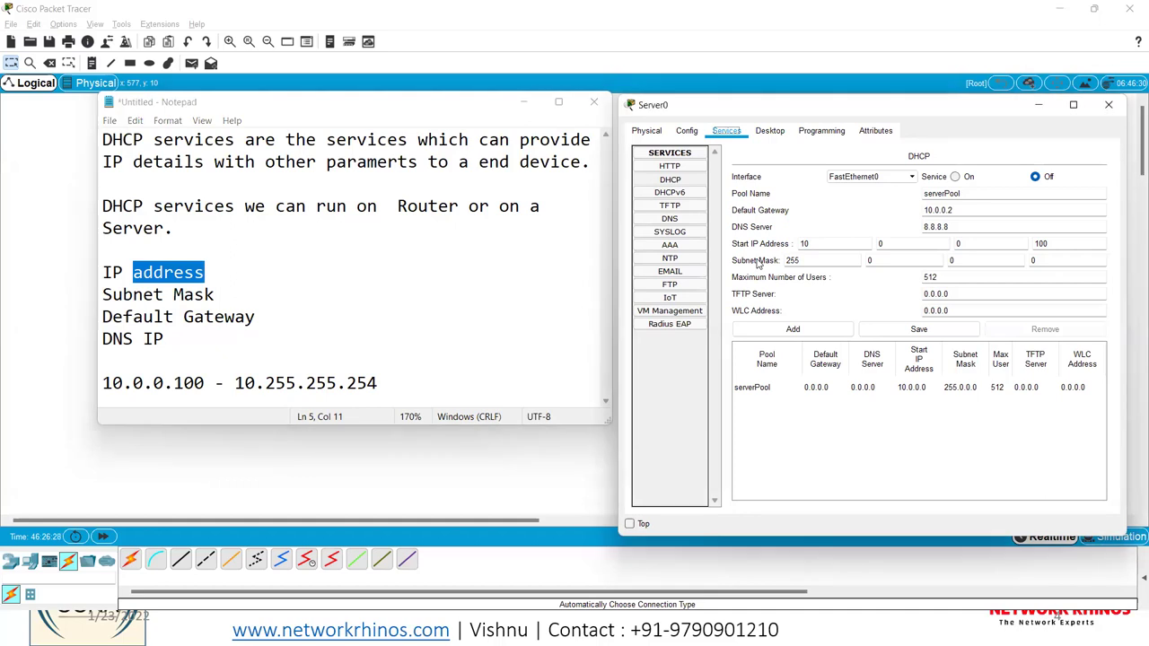
Step: Turn on the DHCP service on Server0 and save the serverPool settings
{"action": "left_click", "coordinate": [955, 177]}
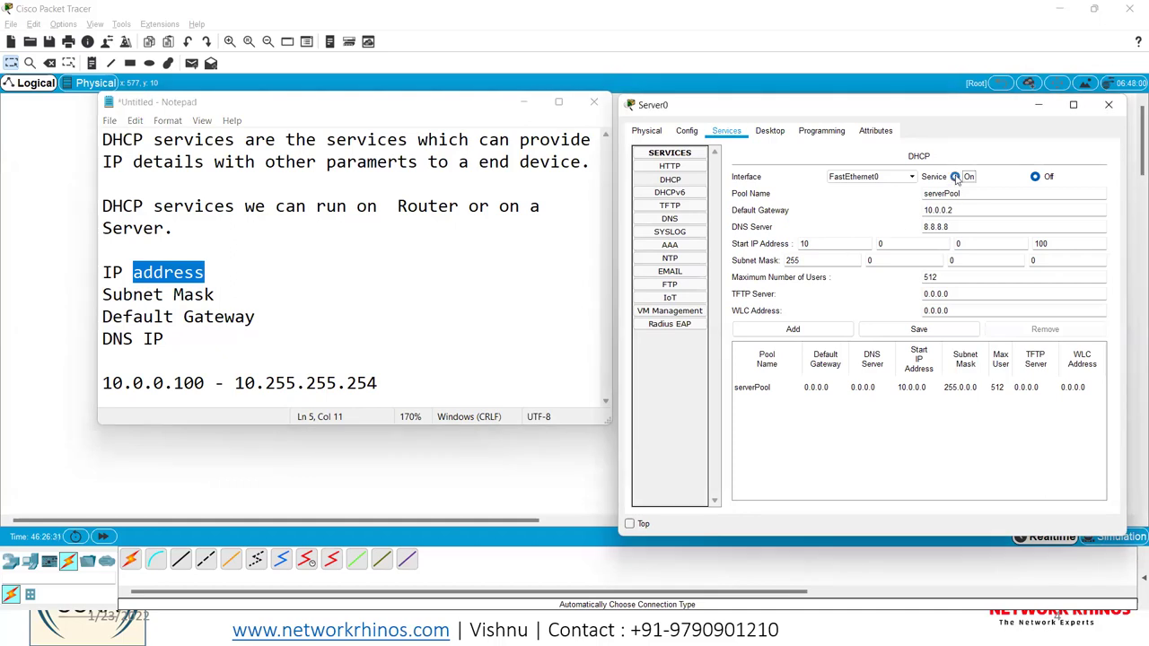
{"action": "left_click", "coordinate": [941, 331]}
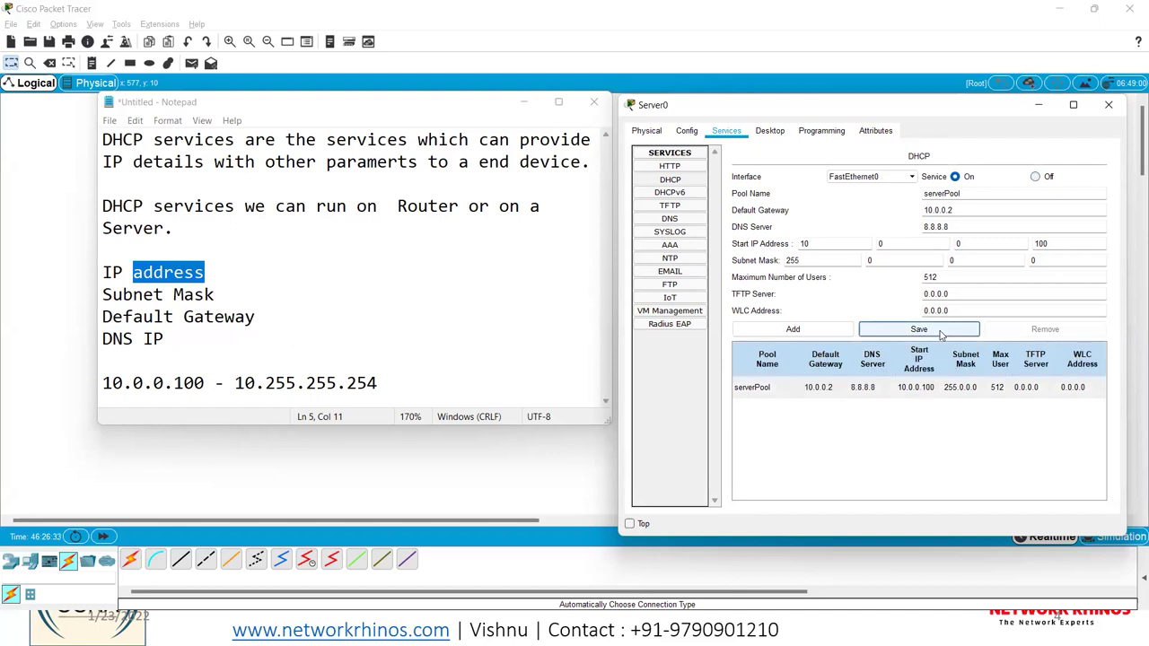
{"action": "left_click", "coordinate": [912, 390]}
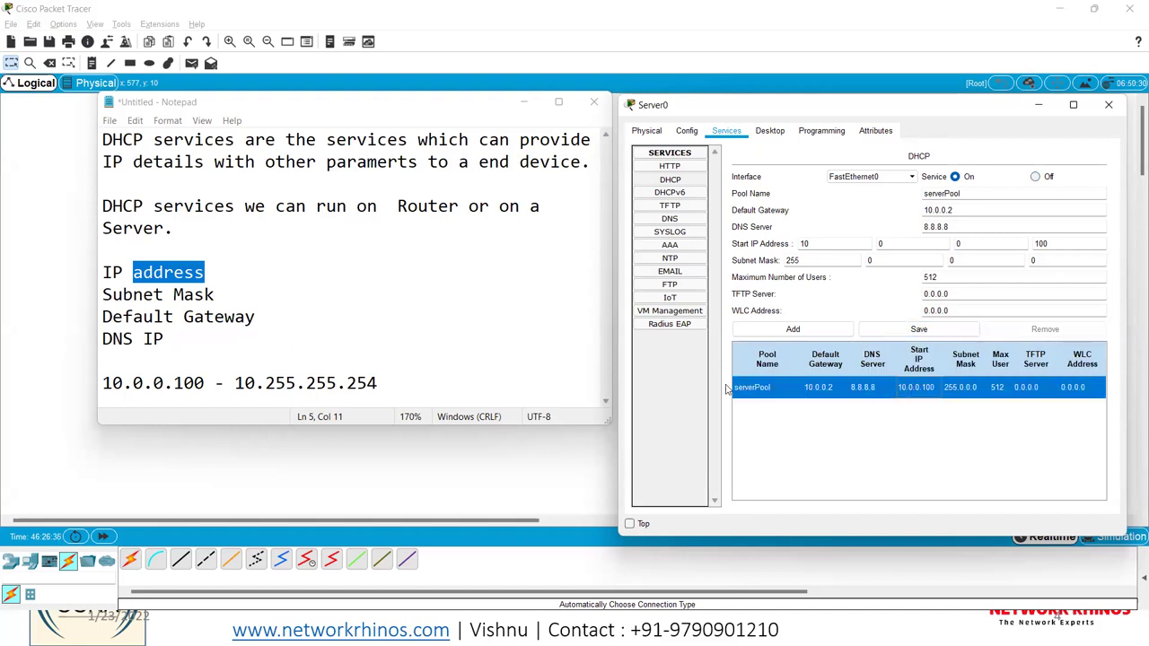
Step: Return to the topology, move PC0 slightly up and left, and set its IPv4 configuration to DHCP
{"action": "left_click", "coordinate": [477, 458]}
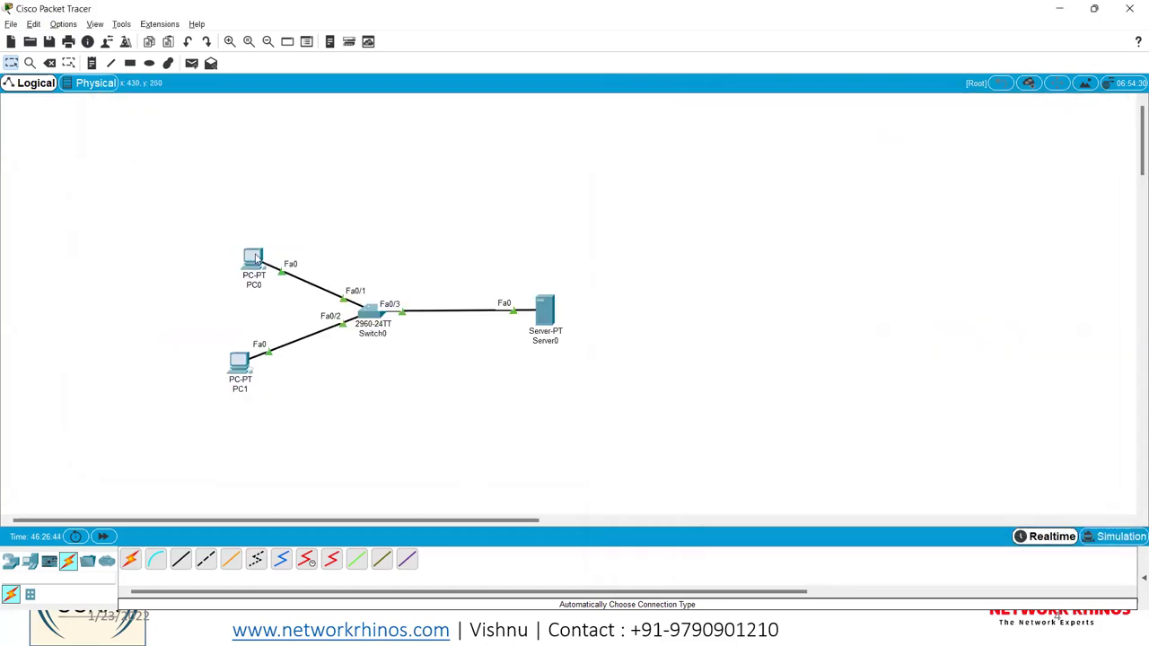
{"action": "left_click_drag", "start_coordinate": [255, 259], "coordinate": [242, 242]}
{"action": "left_click", "coordinate": [245, 246]}
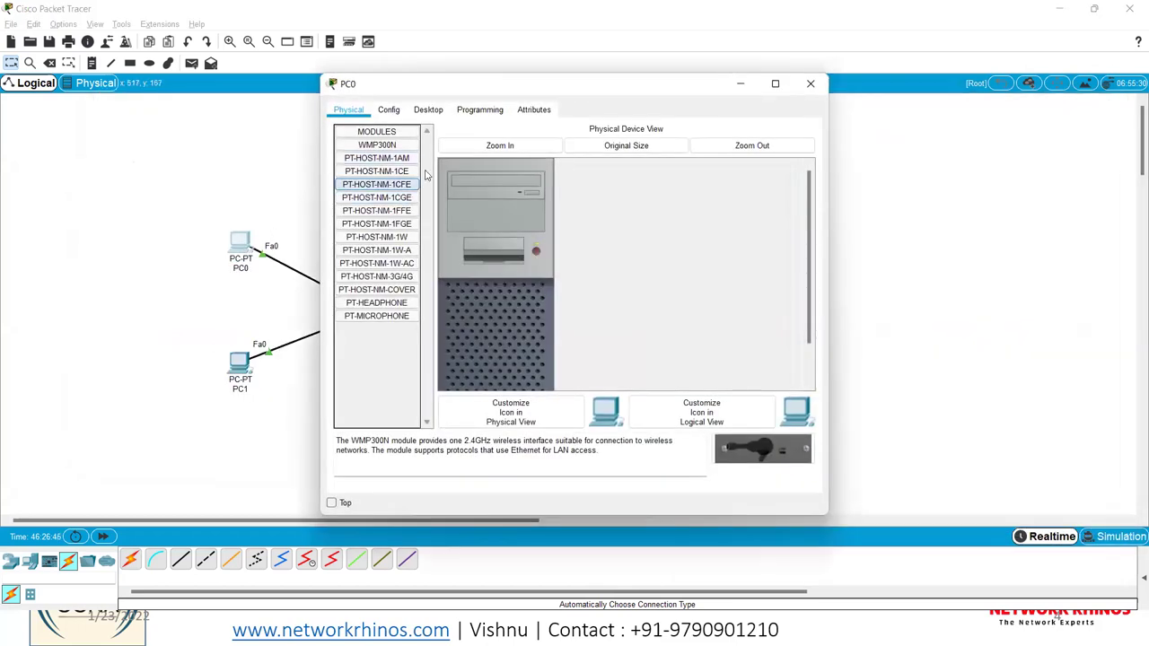
{"action": "left_click", "coordinate": [434, 114]}
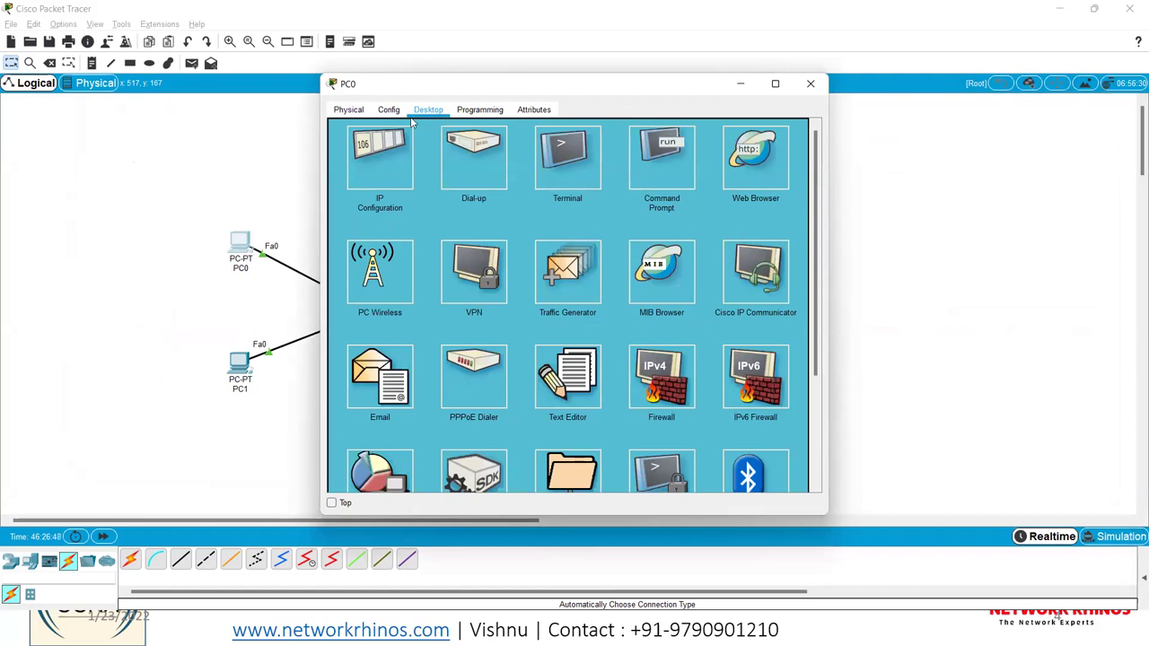
{"action": "left_click", "coordinate": [386, 163]}
{"action": "left_click", "coordinate": [362, 180]}
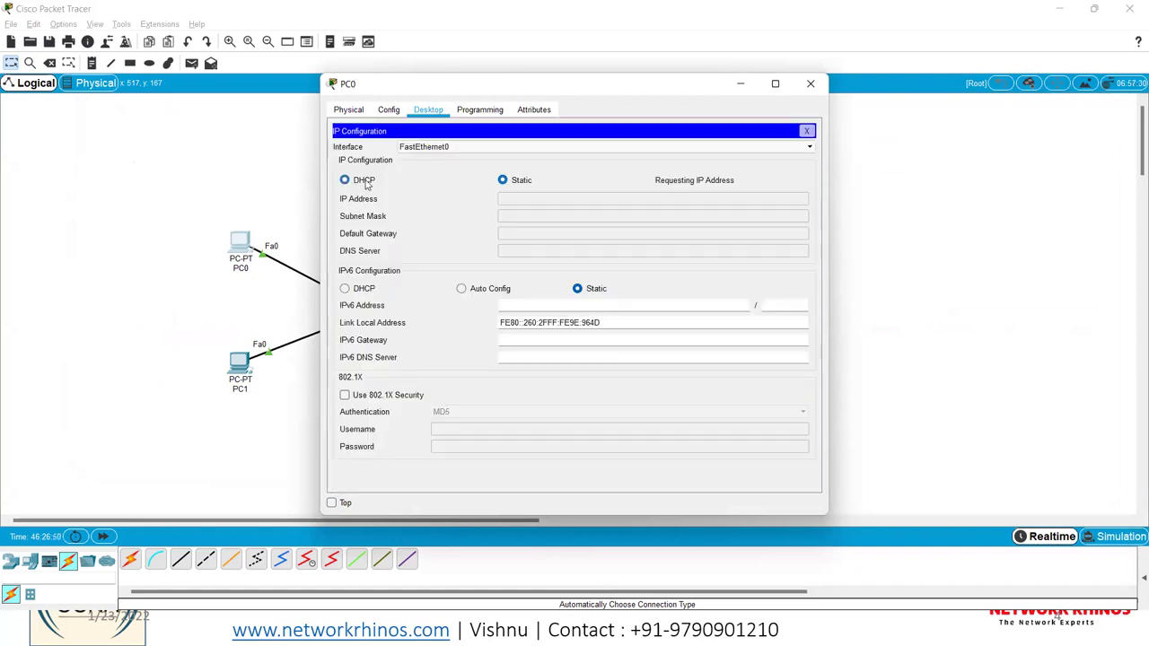
{"action": "left_click_drag", "start_coordinate": [448, 93], "coordinate": [742, 122]}
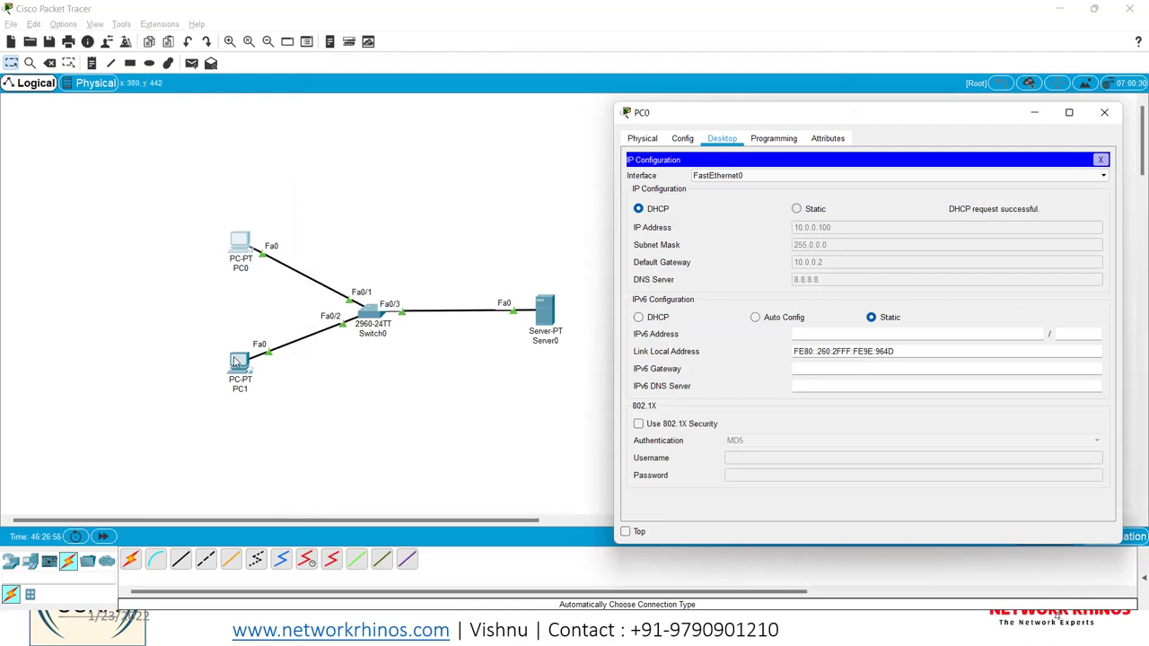
Step: Set PC1's IPv4 configuration to DHCP, check the assigned details, and close its window
{"action": "left_click", "coordinate": [238, 363]}
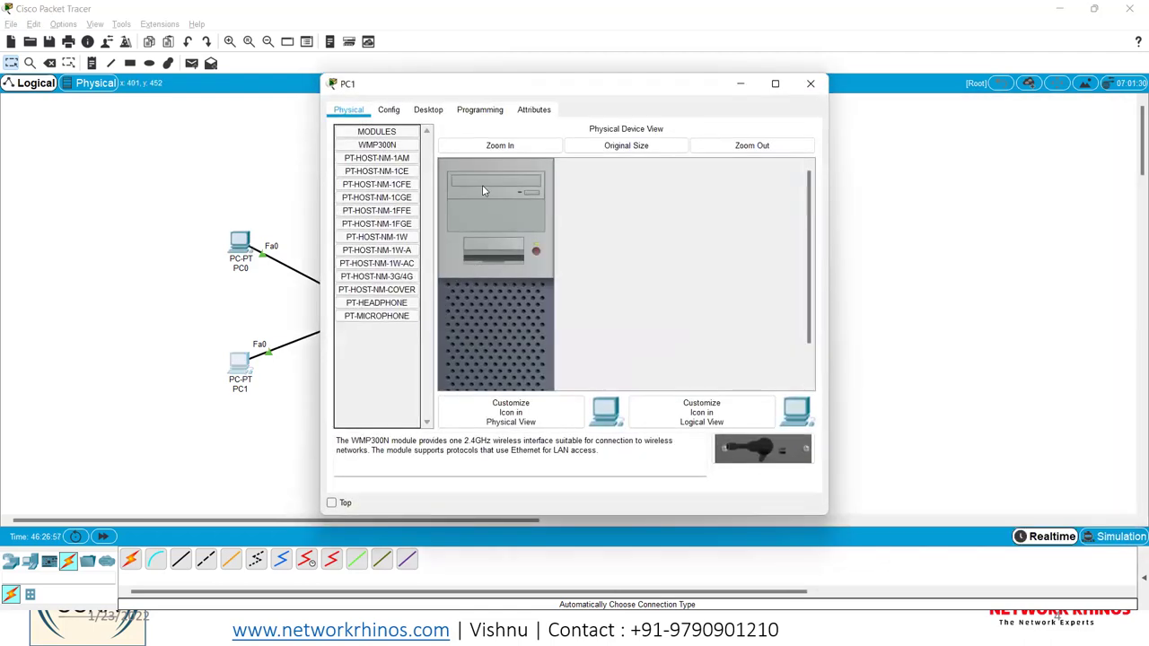
{"action": "left_click", "coordinate": [426, 111]}
{"action": "left_click", "coordinate": [395, 156]}
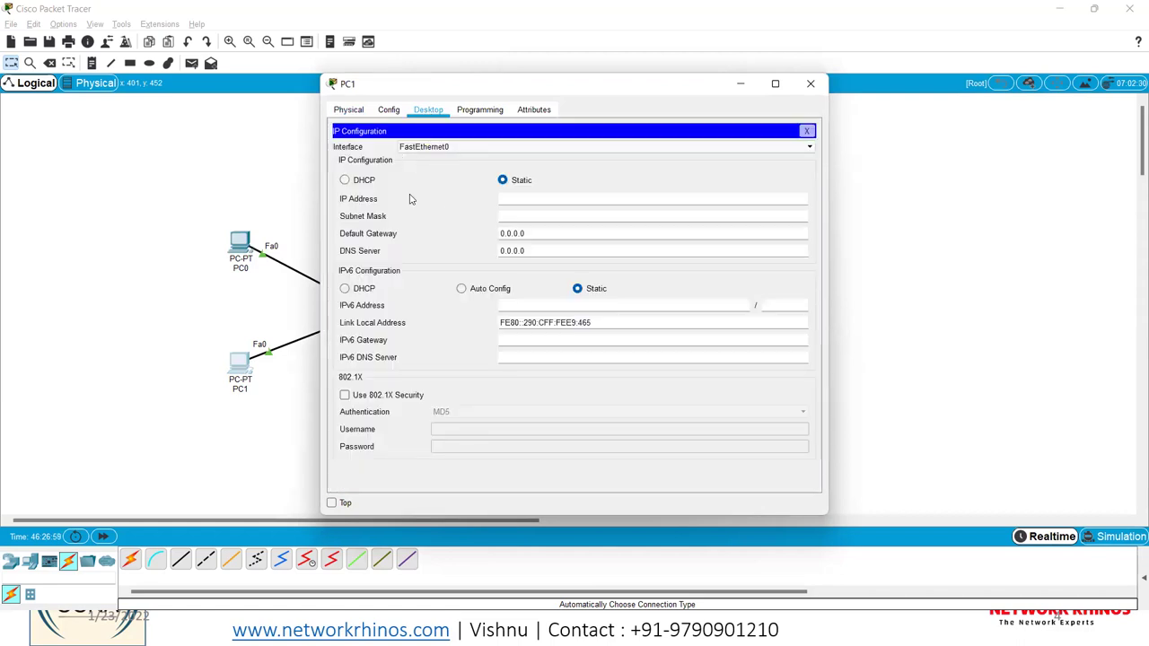
{"action": "left_click", "coordinate": [363, 179]}
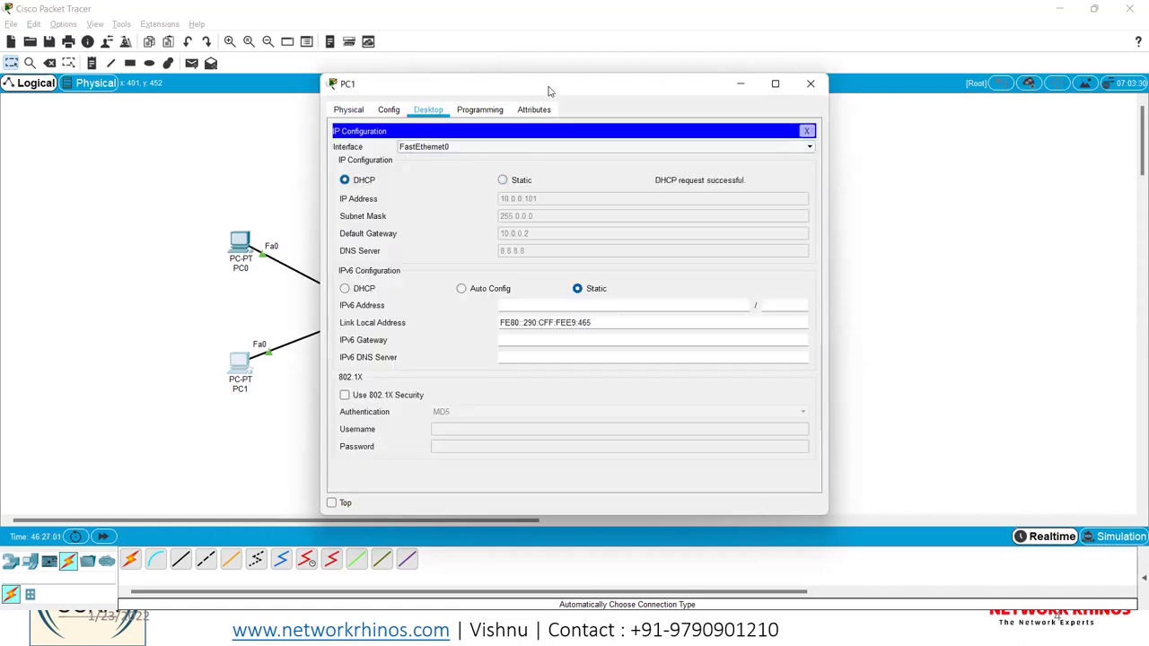
{"action": "left_click_drag", "start_coordinate": [554, 96], "coordinate": [840, 133]}
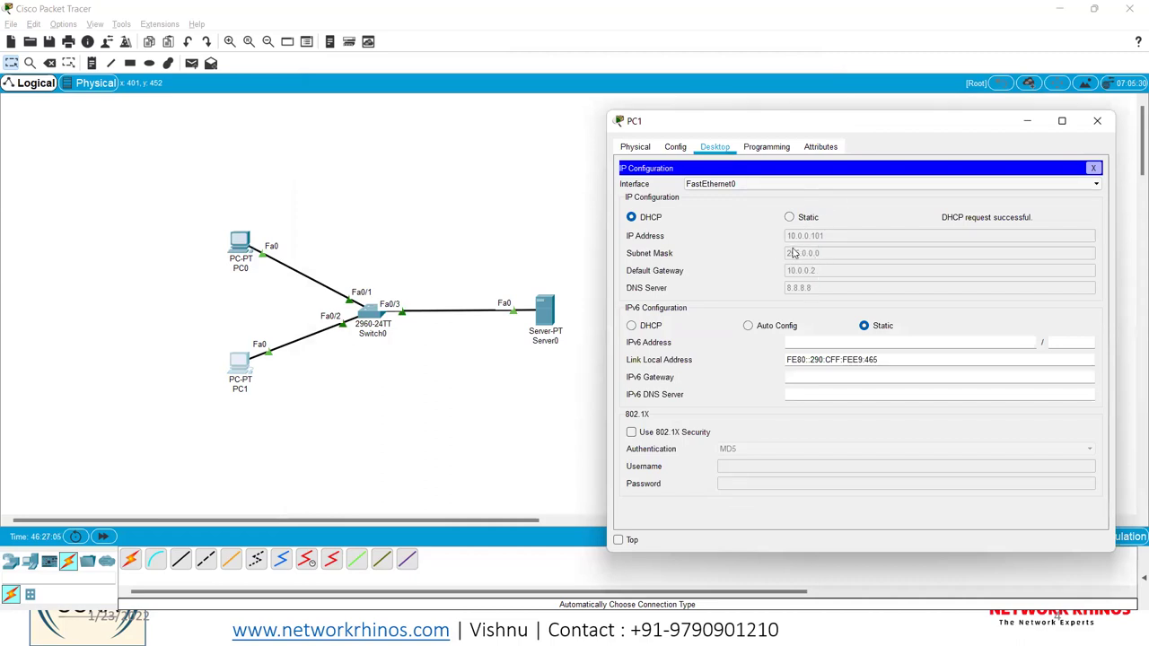
{"action": "left_click", "coordinate": [1097, 123]}
Step: Delete Server0 from the topology and return to the selection tool
{"action": "left_click_drag", "start_coordinate": [503, 260], "coordinate": [592, 366]}
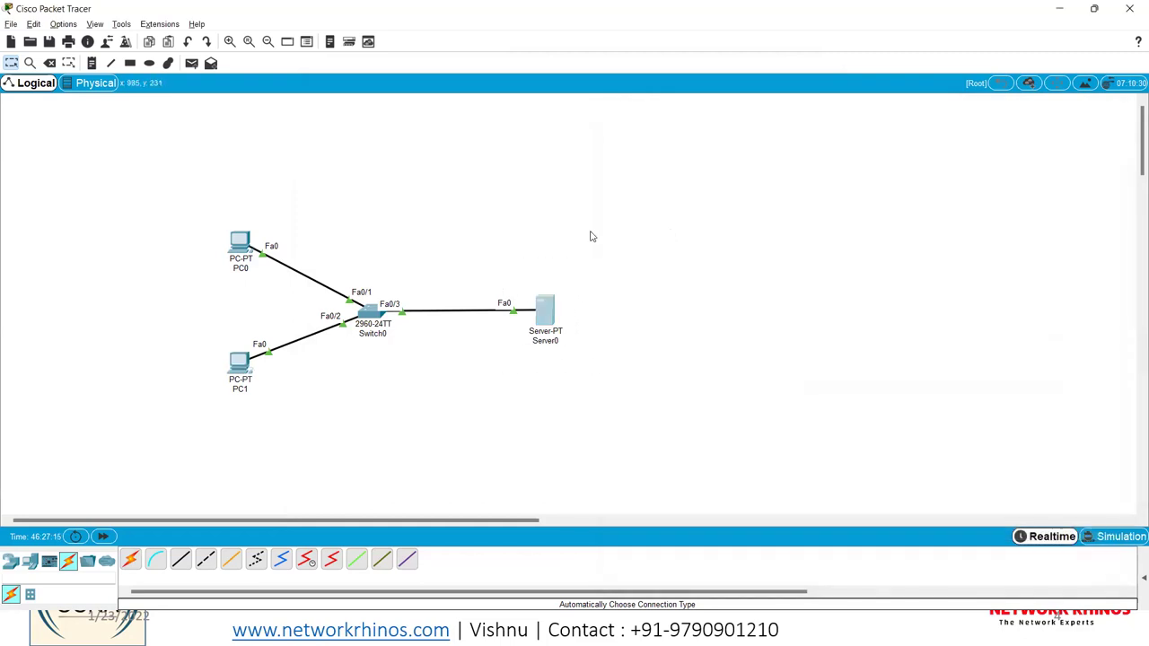
{"action": "left_click_drag", "start_coordinate": [507, 262], "coordinate": [585, 368]}
{"action": "left_click", "coordinate": [51, 65]}
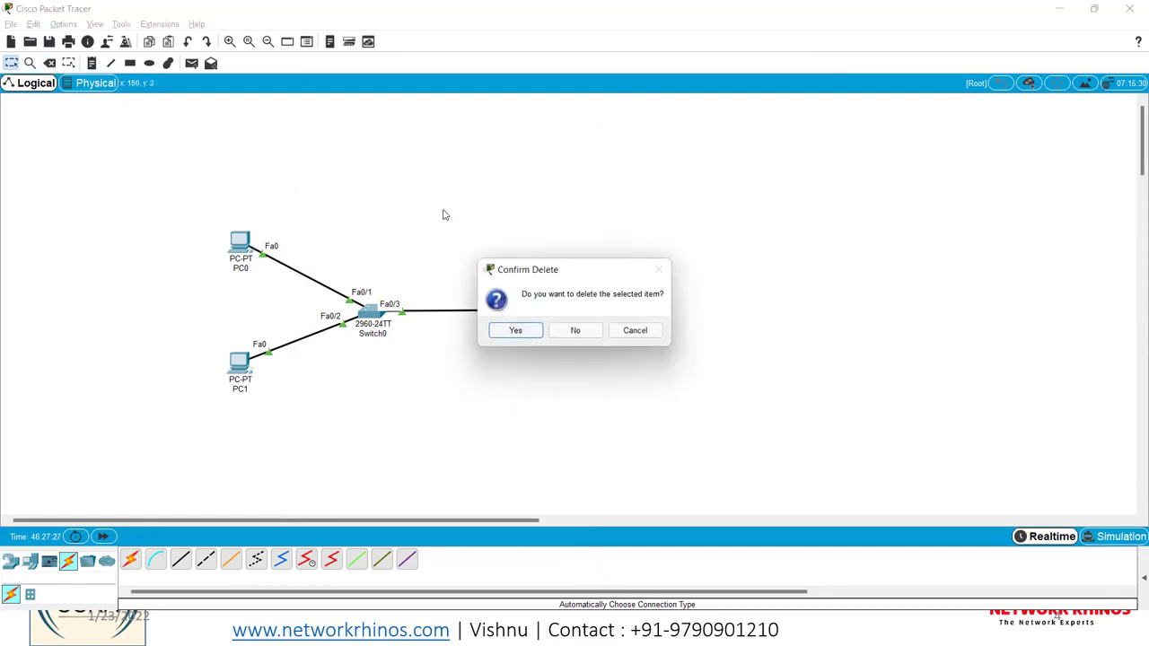
{"action": "left_click", "coordinate": [514, 334]}
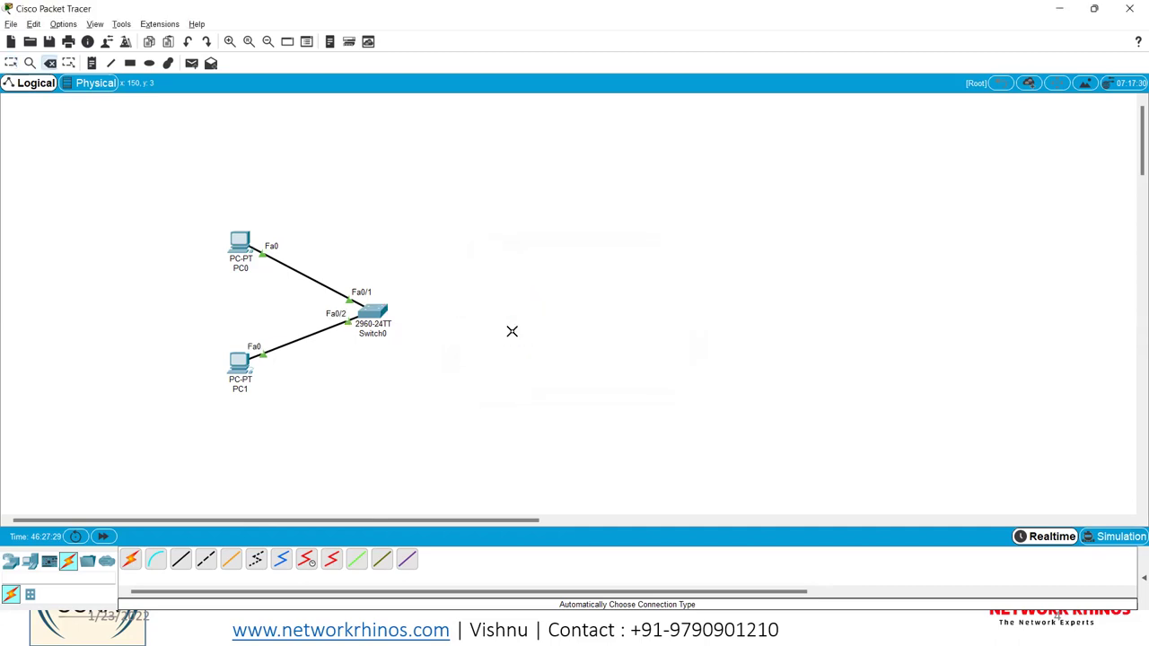
{"action": "left_click", "coordinate": [11, 65]}
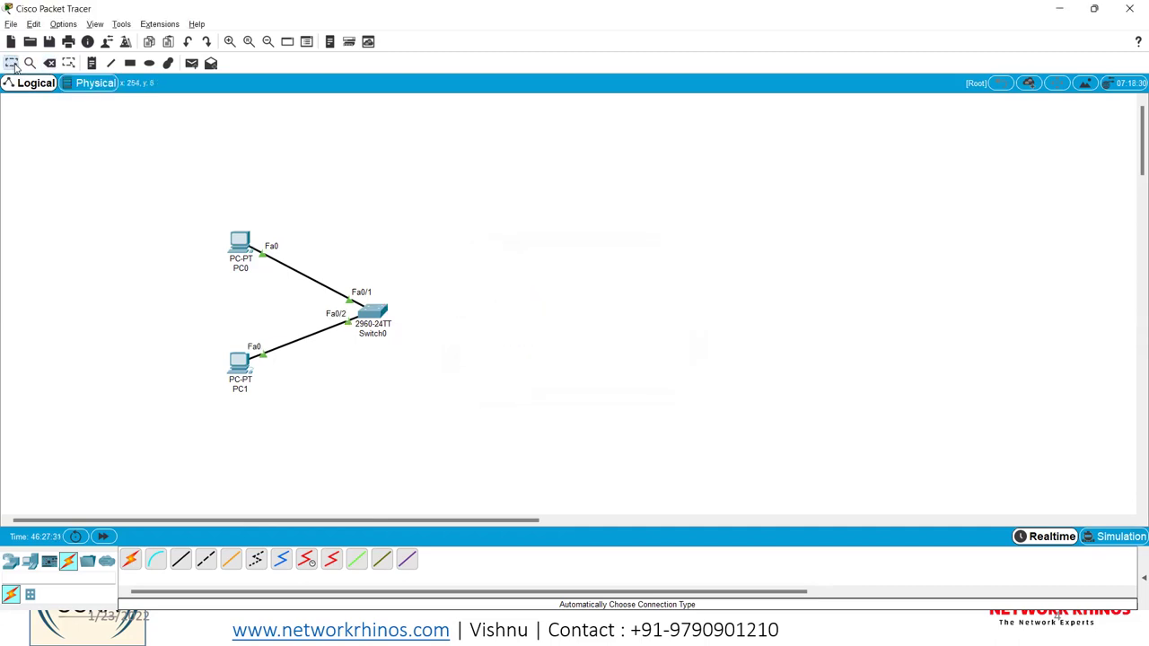
Step: Place an 1841 router to the right of Switch0, where the server stood
{"action": "left_click", "coordinate": [11, 562]}
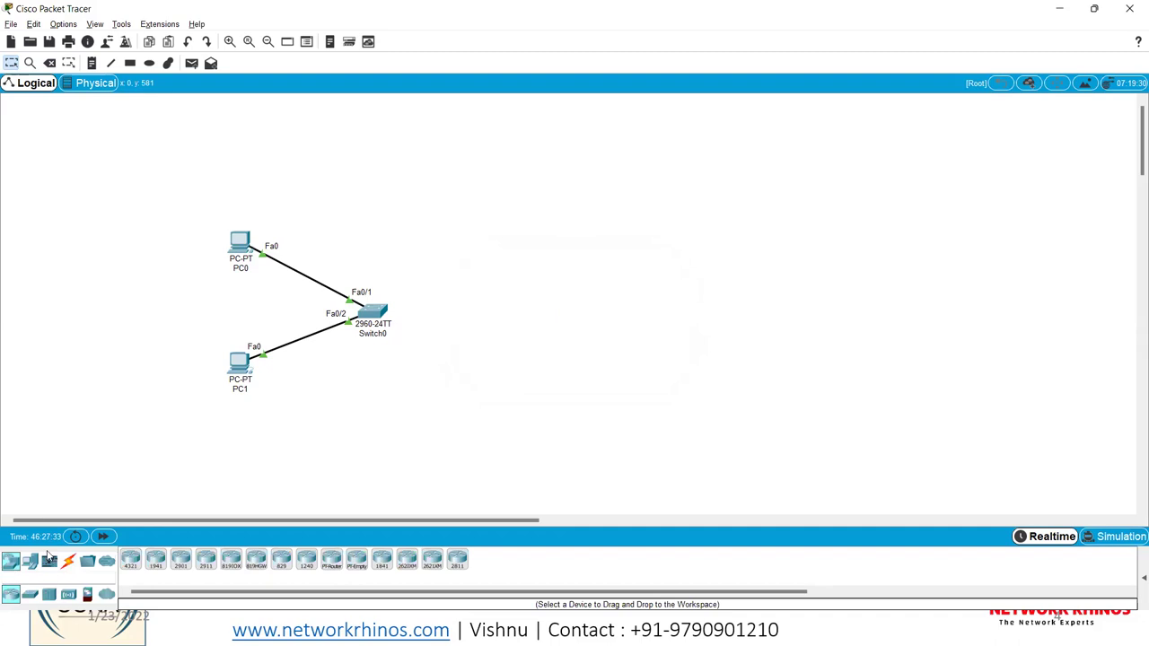
{"action": "left_click", "coordinate": [381, 556]}
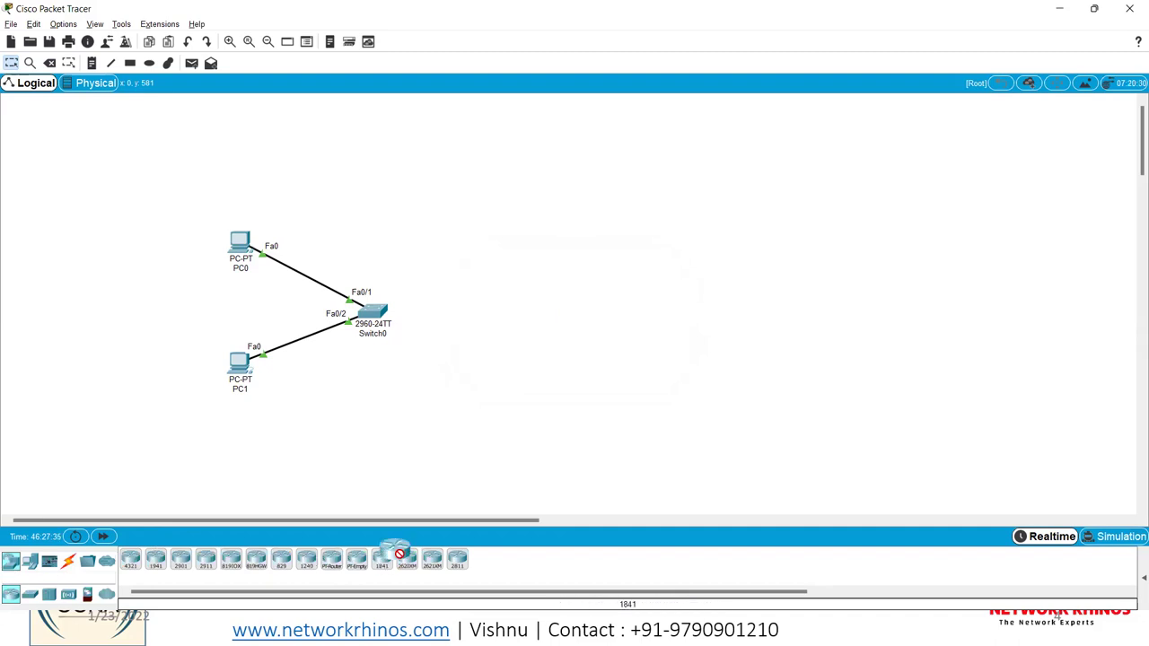
{"action": "left_click", "coordinate": [535, 347]}
{"action": "left_click_drag", "start_coordinate": [537, 348], "coordinate": [550, 311]}
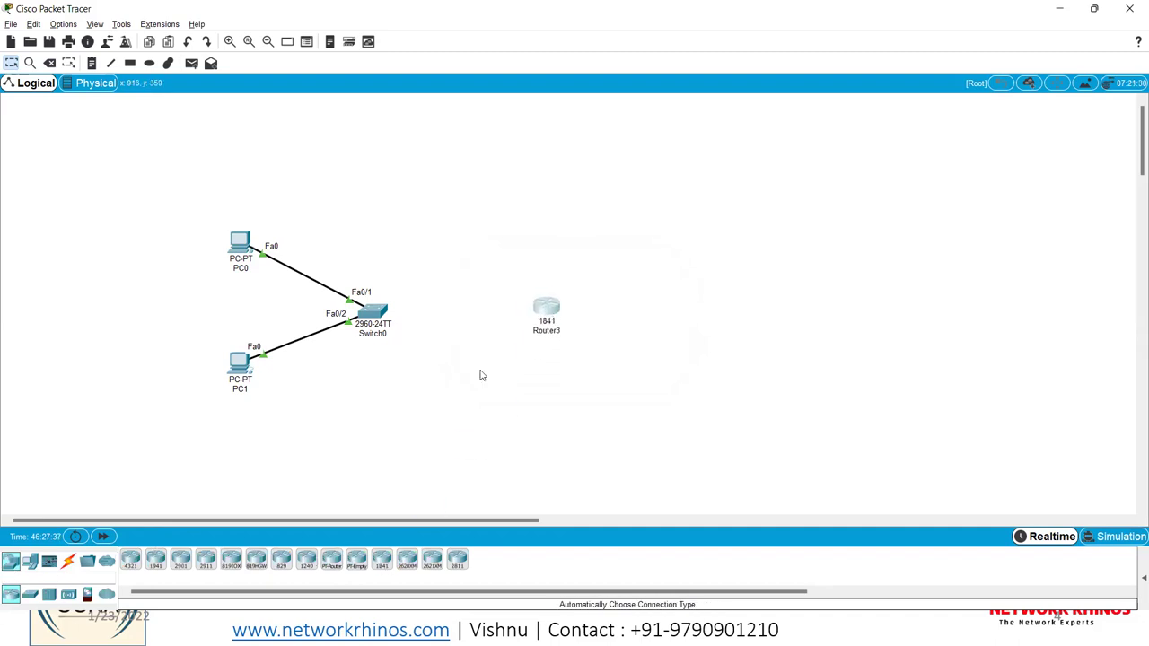
Step: Connect Switch0 to the 1841 router with an automatically chosen cable
{"action": "left_click", "coordinate": [68, 561]}
{"action": "left_click", "coordinate": [128, 560]}
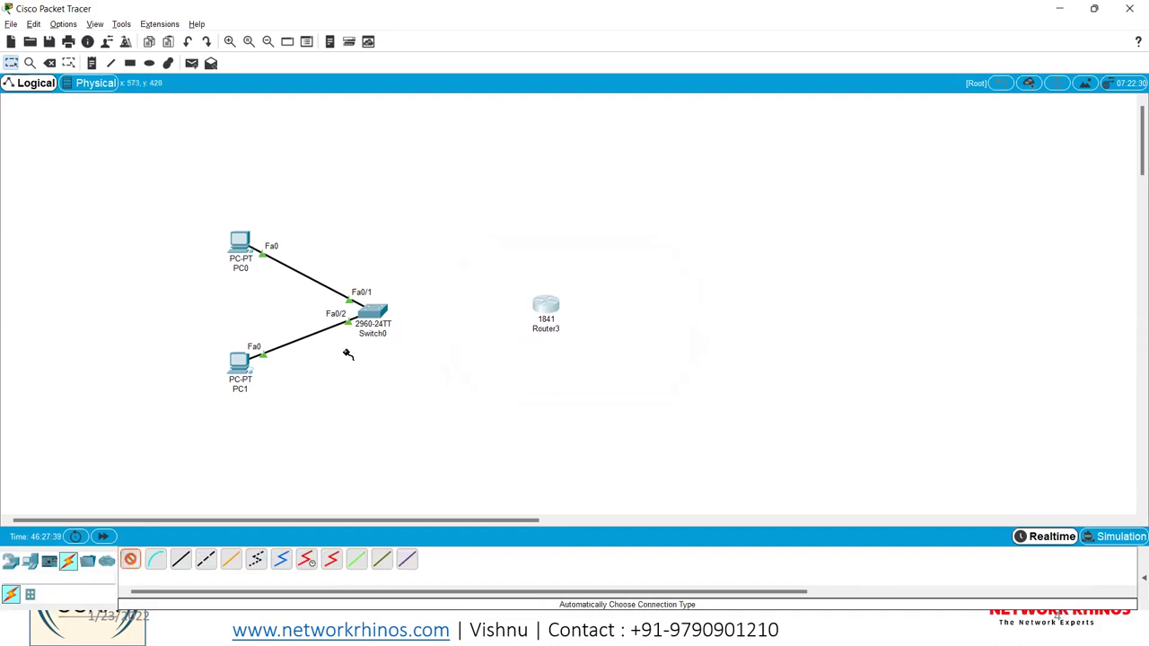
{"action": "left_click", "coordinate": [377, 311]}
{"action": "left_click", "coordinate": [546, 307]}
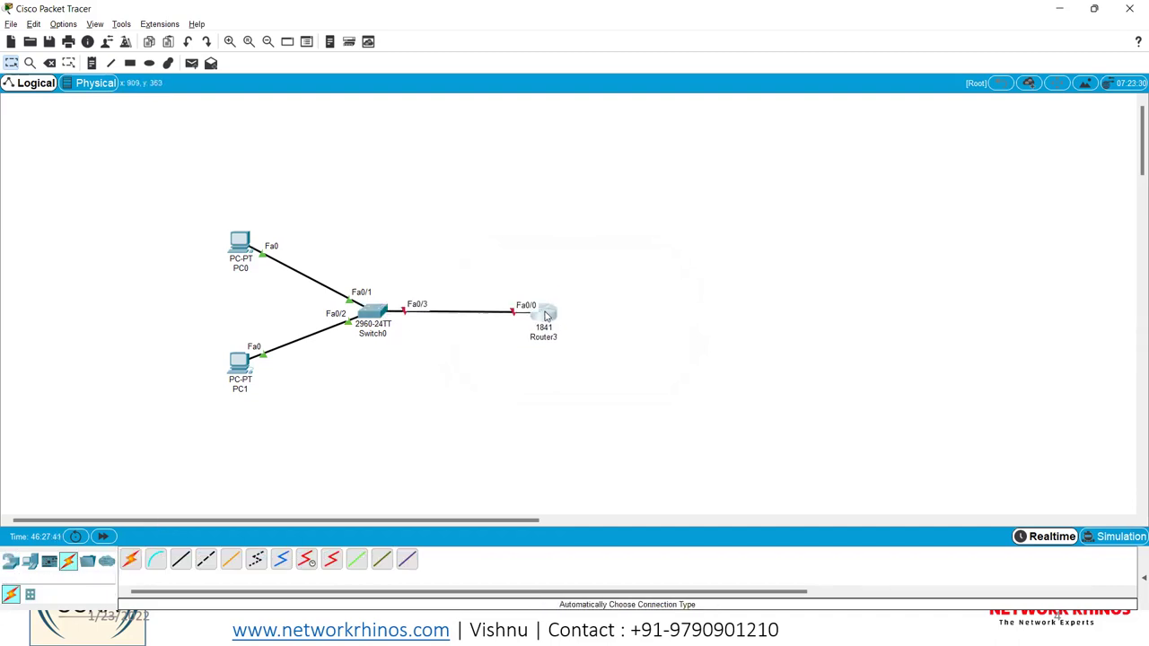
Step: Open the 1841 router's command line interface and enlarge its window beside the topology
{"action": "left_click", "coordinate": [546, 307]}
{"action": "left_click_drag", "start_coordinate": [495, 131], "coordinate": [661, 137]}
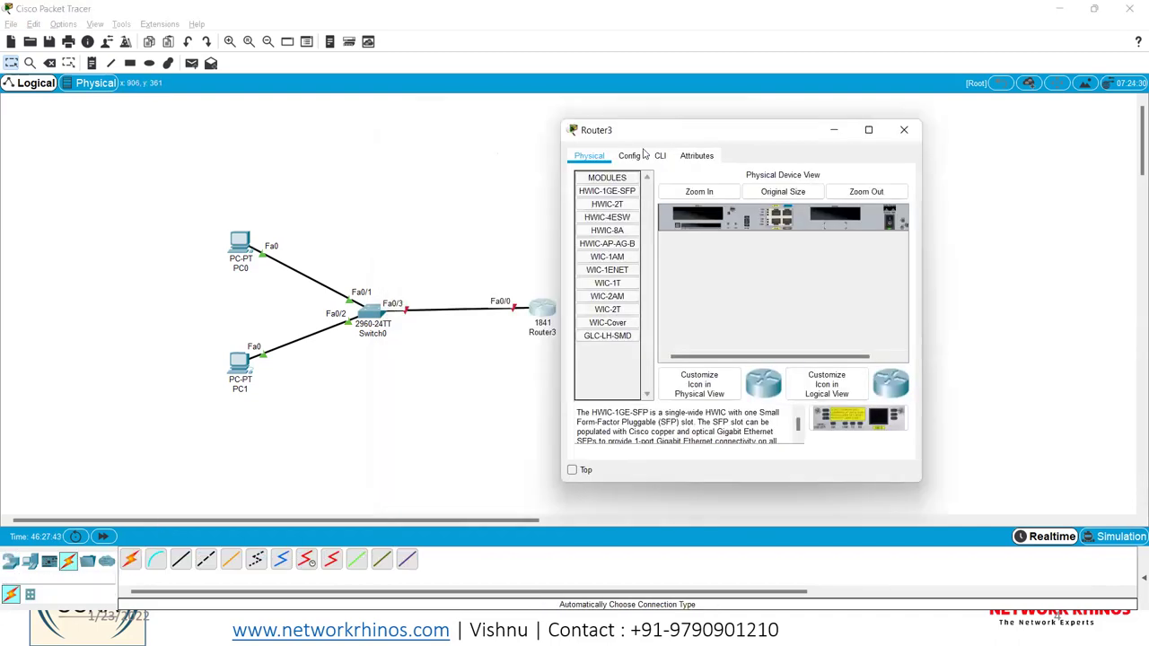
{"action": "left_click", "coordinate": [660, 155]}
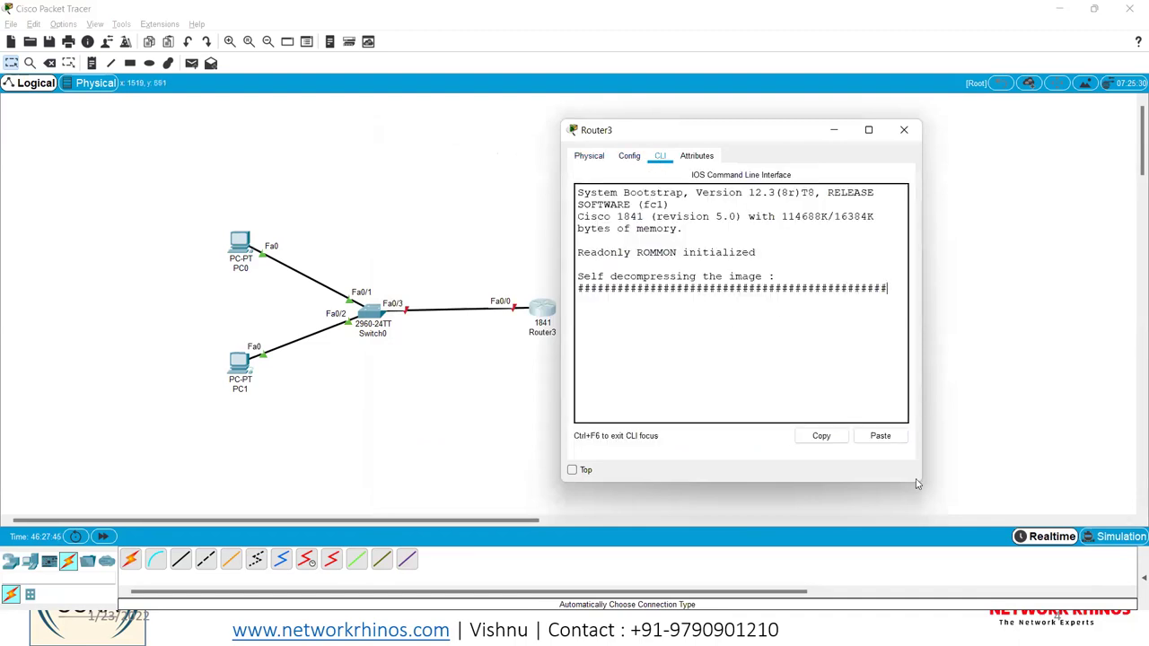
{"action": "left_click_drag", "start_coordinate": [921, 482], "coordinate": [1044, 553]}
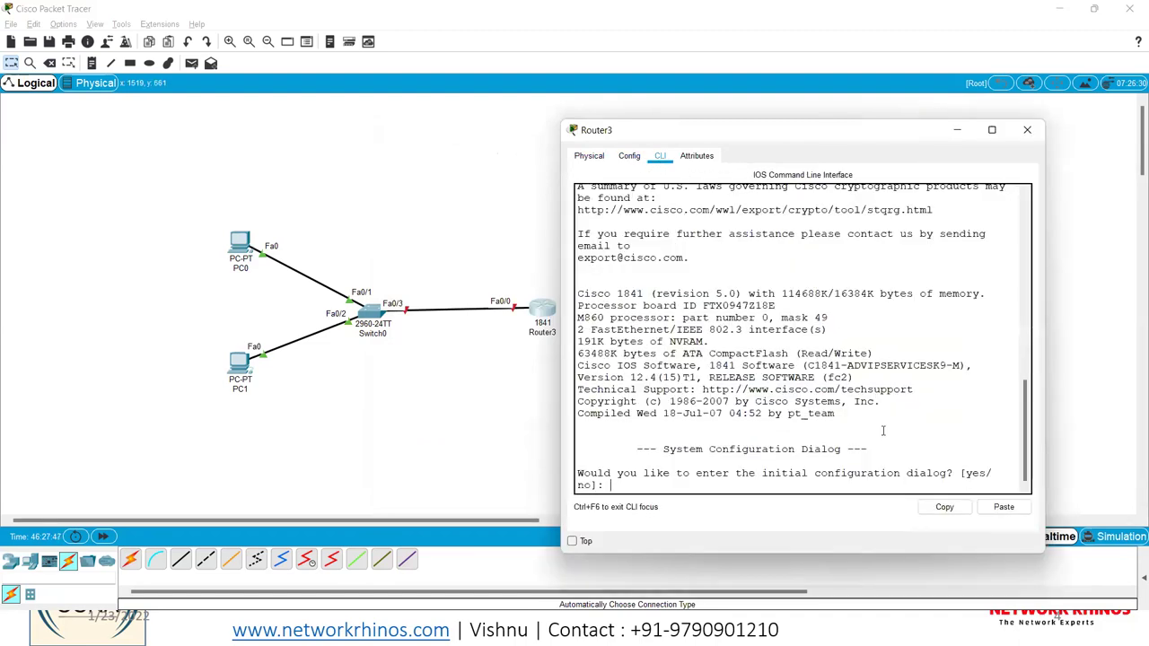
Step: Decline the initial configuration dialog and enter global configuration mode with the commands en and conf t
{"action": "type", "text": "no"}
{"action": "key", "text": "Return"}
{"action": "key", "text": "Return"}
{"action": "type", "text": "en"}
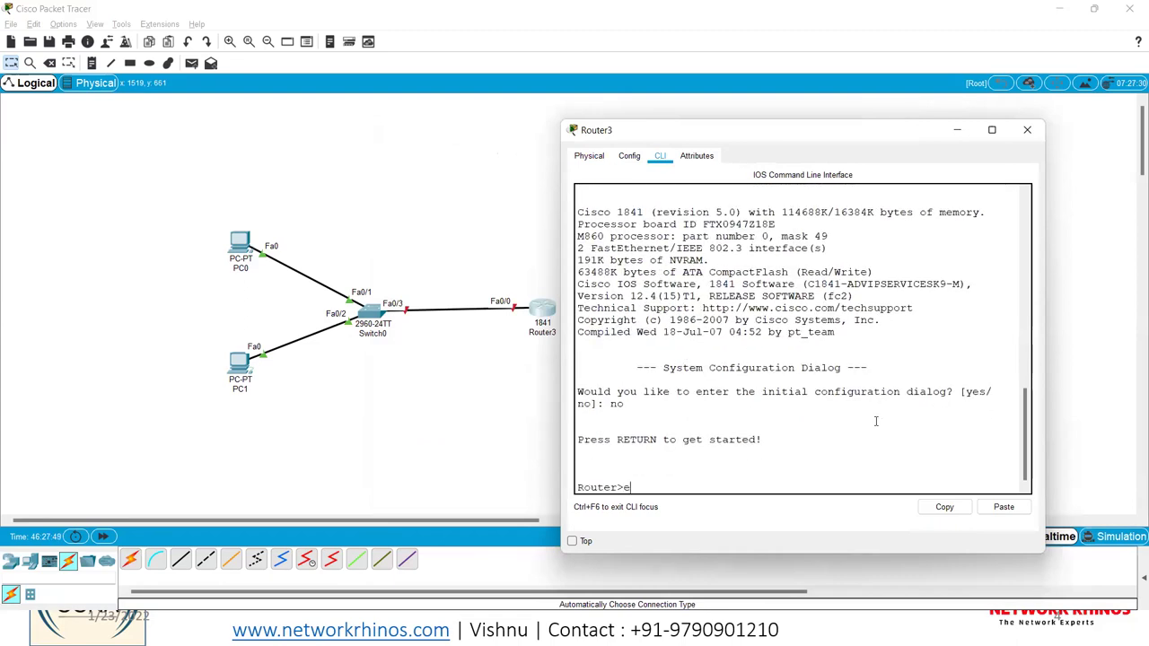
{"action": "key", "text": "Return"}
{"action": "type", "text": "conf t"}
{"action": "key", "text": "Return"}
Step: Assign the IP address 10.0.0.1 with mask 255.0.0.0 to the router's interface fa0/0
{"action": "type", "text": "inter"}
{"action": "key", "text": "Tab"}
{"action": "type", "text": "fa0/0"}
{"action": "key", "text": "Return"}
{"action": "type", "text": "ip address 10.0"}
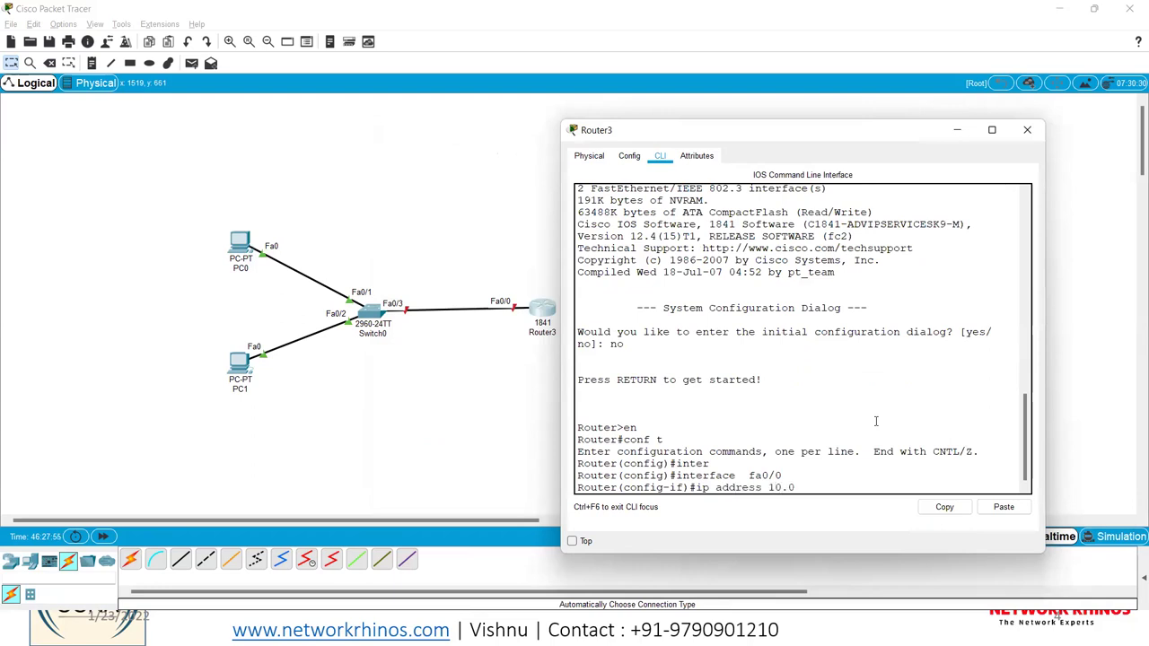
{"action": "type", "text": ".0.1 255.0.0.0"}
{"action": "key", "text": "Return"}
Step: Enable interface fa0/0 with no shutdown and exit to global configuration mode
{"action": "type", "text": "no shut"}
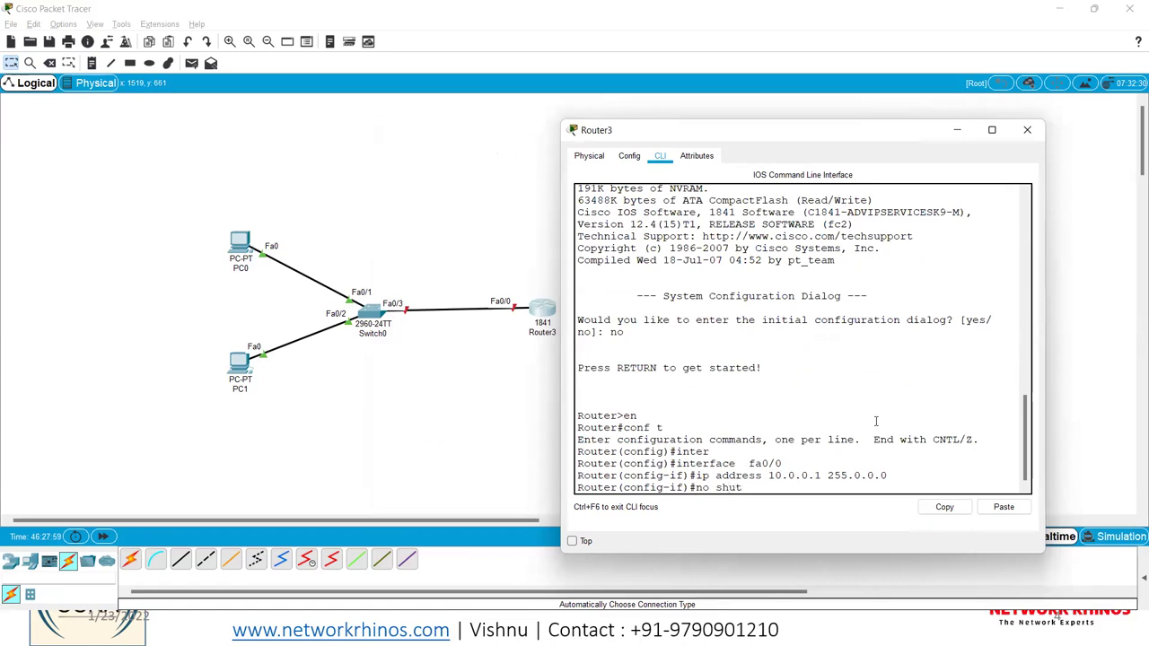
{"action": "key", "text": "Tab"}
{"action": "key", "text": "Return"}
{"action": "key", "text": "Return"}
{"action": "type", "text": "exi"}
{"action": "key", "text": "Tab"}
{"action": "key", "text": "Return"}
{"action": "key", "text": "Return"}
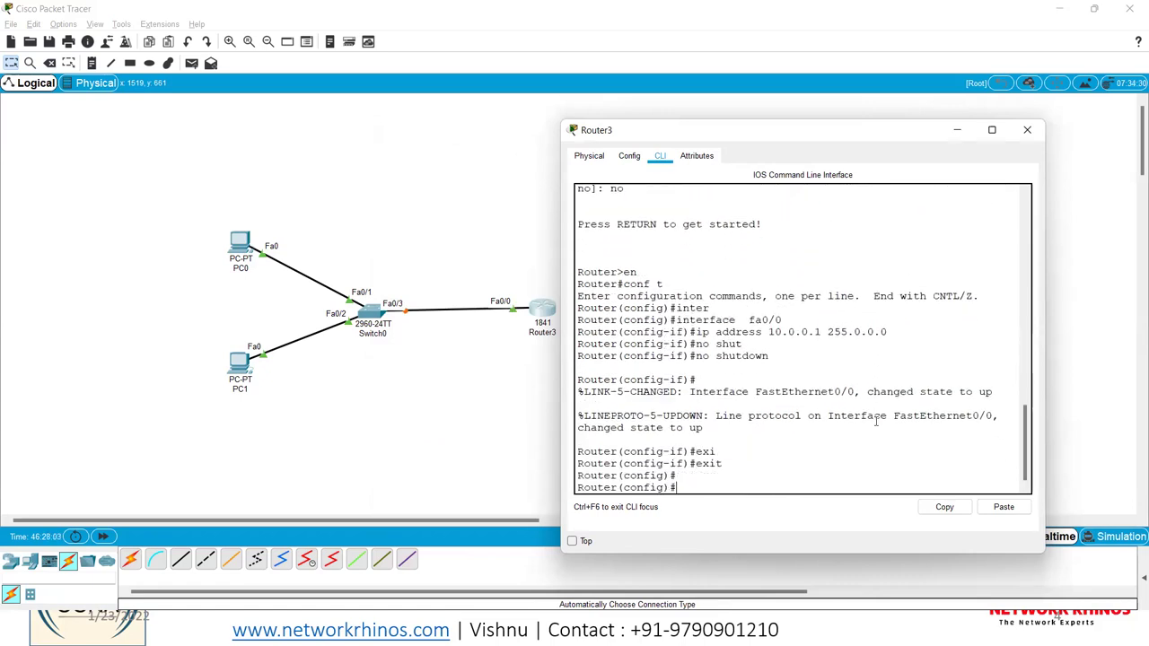
Step: Switch to the Notepad notes and write the commands conf t and ip dhcp pool with a pool name below the address range
{"action": "left_click_drag", "start_coordinate": [695, 138], "coordinate": [797, 145]}
{"action": "left_click", "coordinate": [517, 235]}
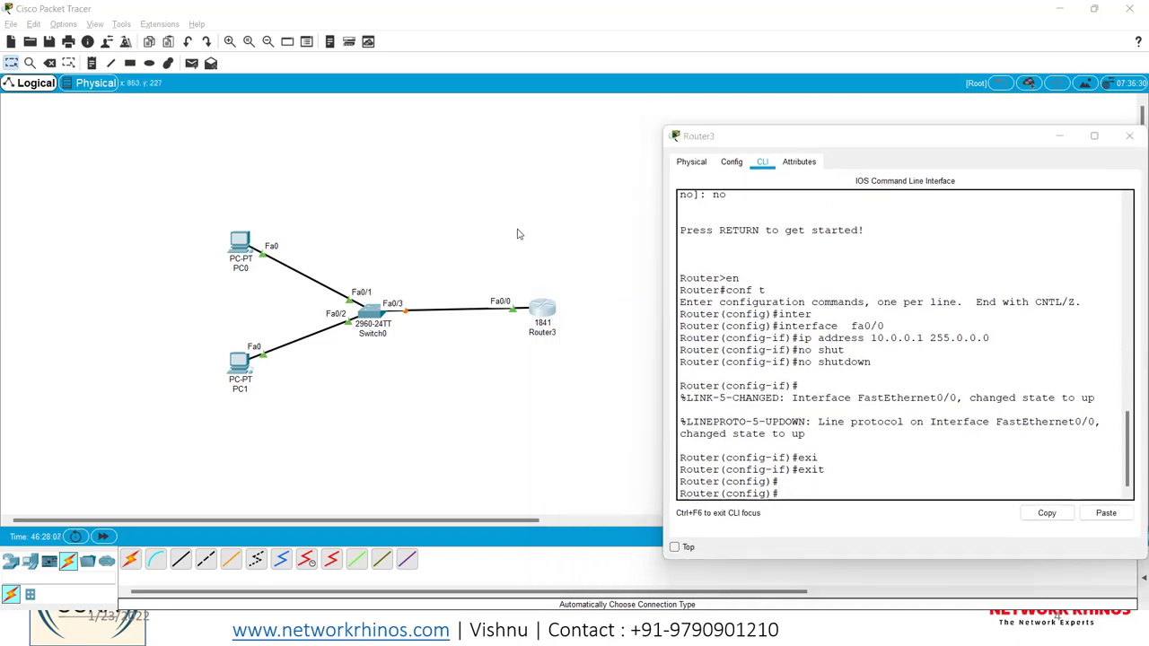
{"action": "key", "text": "alt+Tab"}
{"action": "key", "text": "alt+Tab"}
{"action": "key", "text": "alt+Tab"}
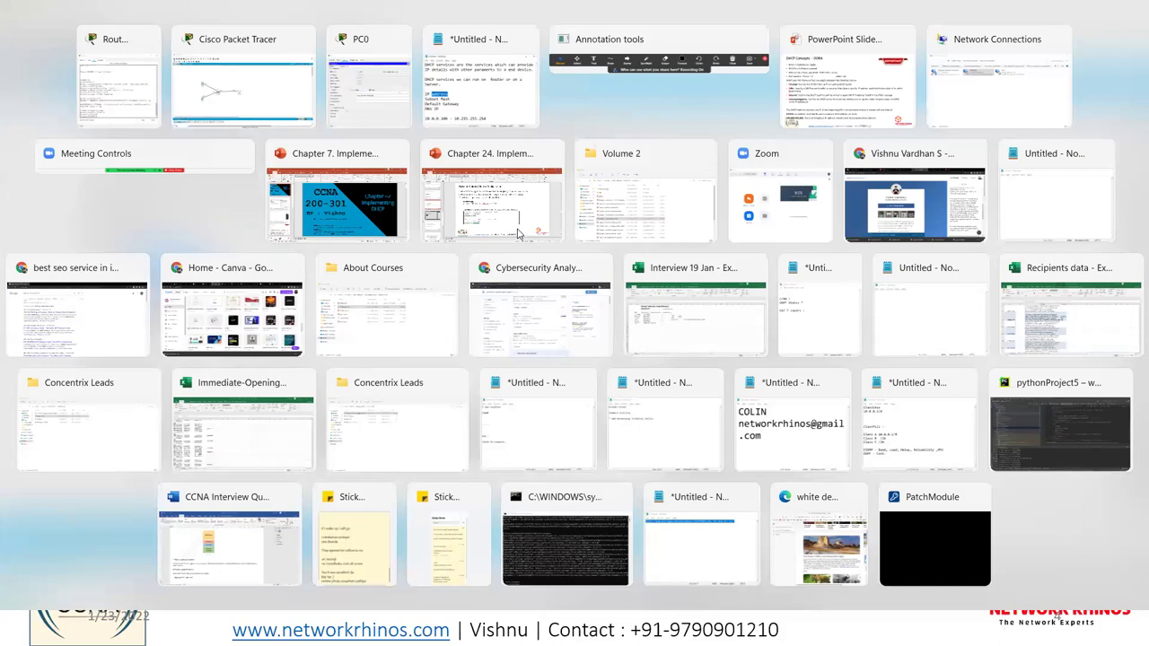
{"action": "left_click", "coordinate": [417, 387]}
{"action": "key", "text": "Return"}
{"action": "key", "text": "Return"}
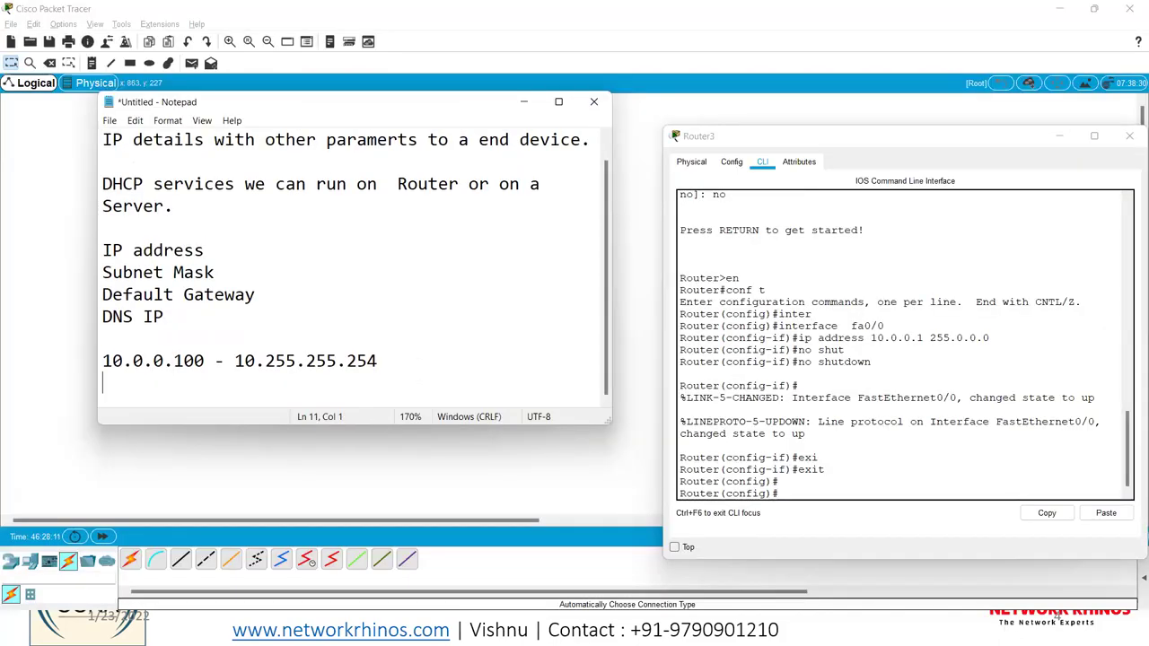
{"action": "type", "text": "conf t"}
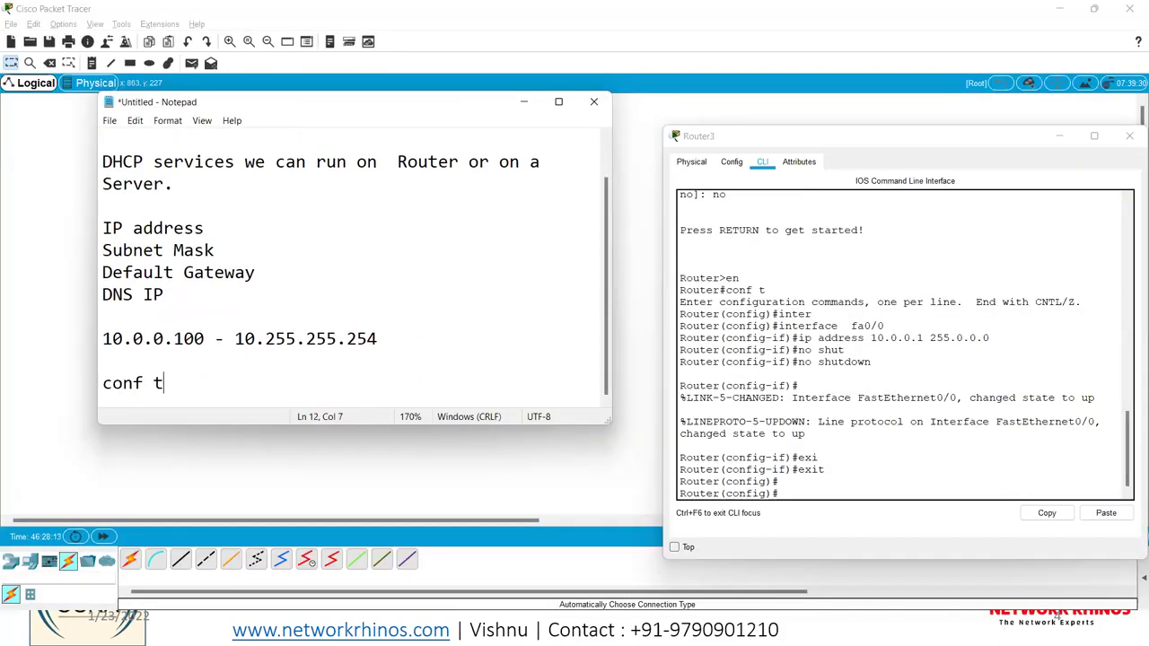
{"action": "key", "text": "Return"}
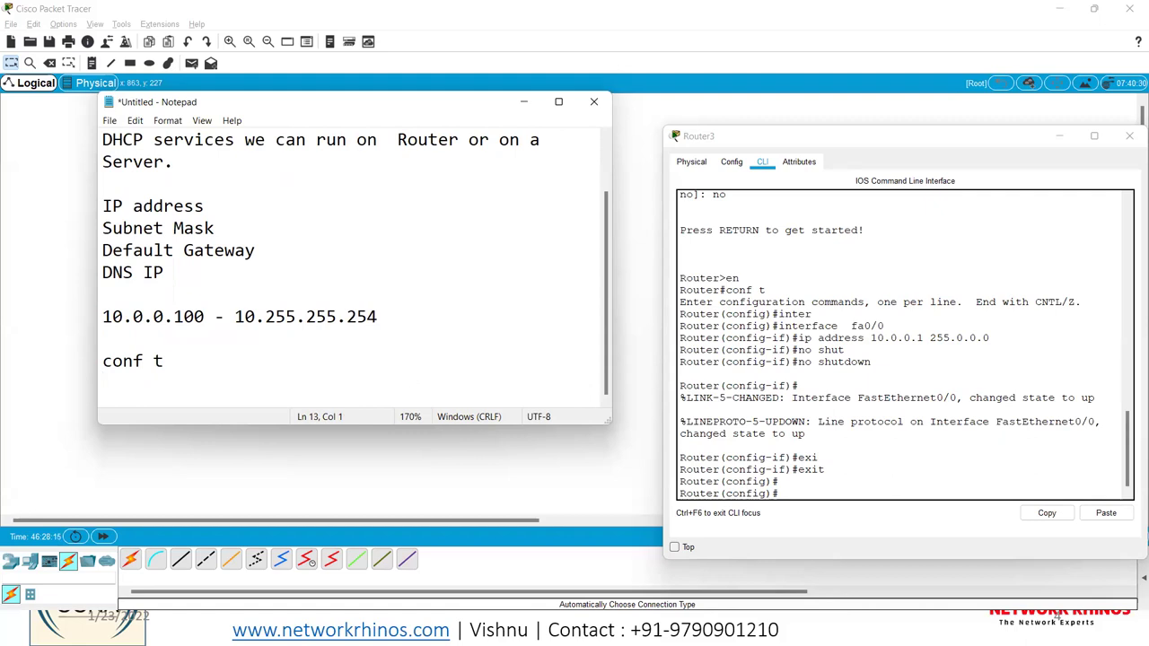
{"action": "type", "text": "ip dhcp pool VISHNU"}
{"action": "key", "text": "Return"}
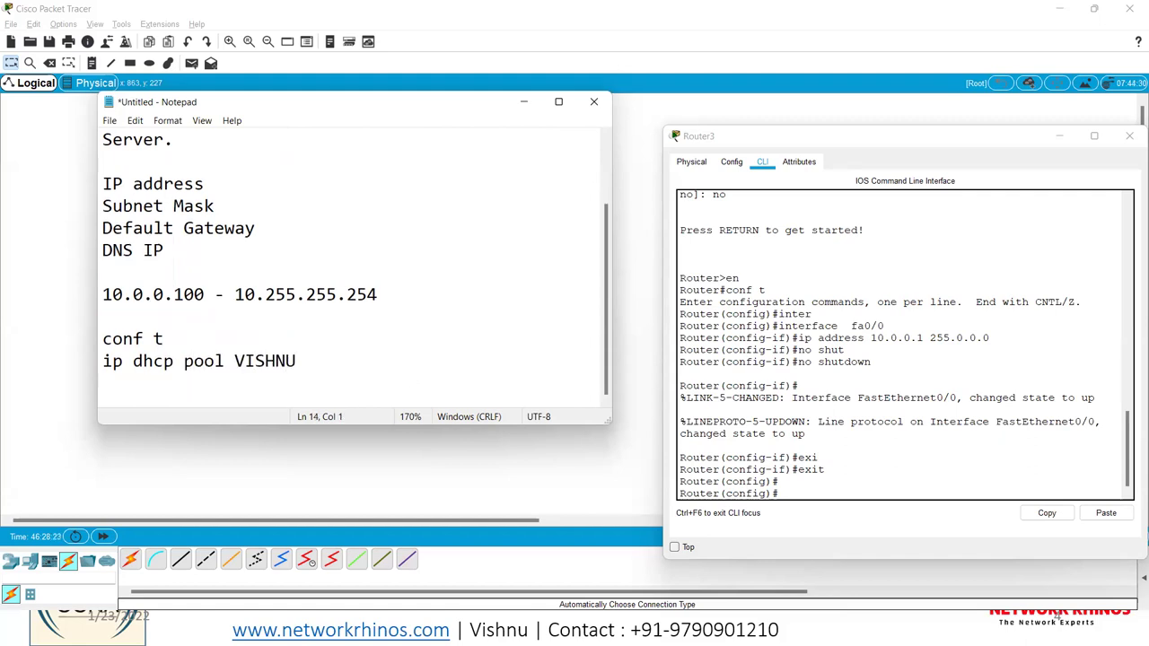
Step: Add the note lines network 10.0.0.10 255.0.0.0, default-router 10.0.0.1 and dns-server 8.8.8.8 under the pool command
{"action": "type", "text": "network 10.0.0.10 255.0.0.0"}
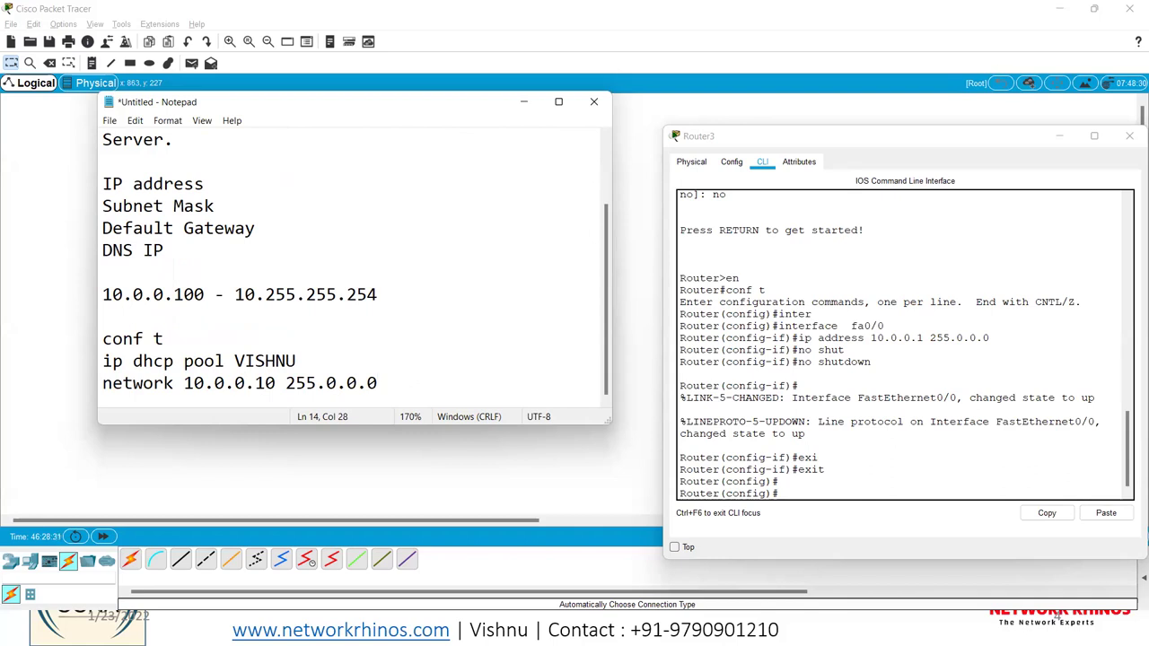
{"action": "key", "text": "Return"}
{"action": "type", "text": "defau"}
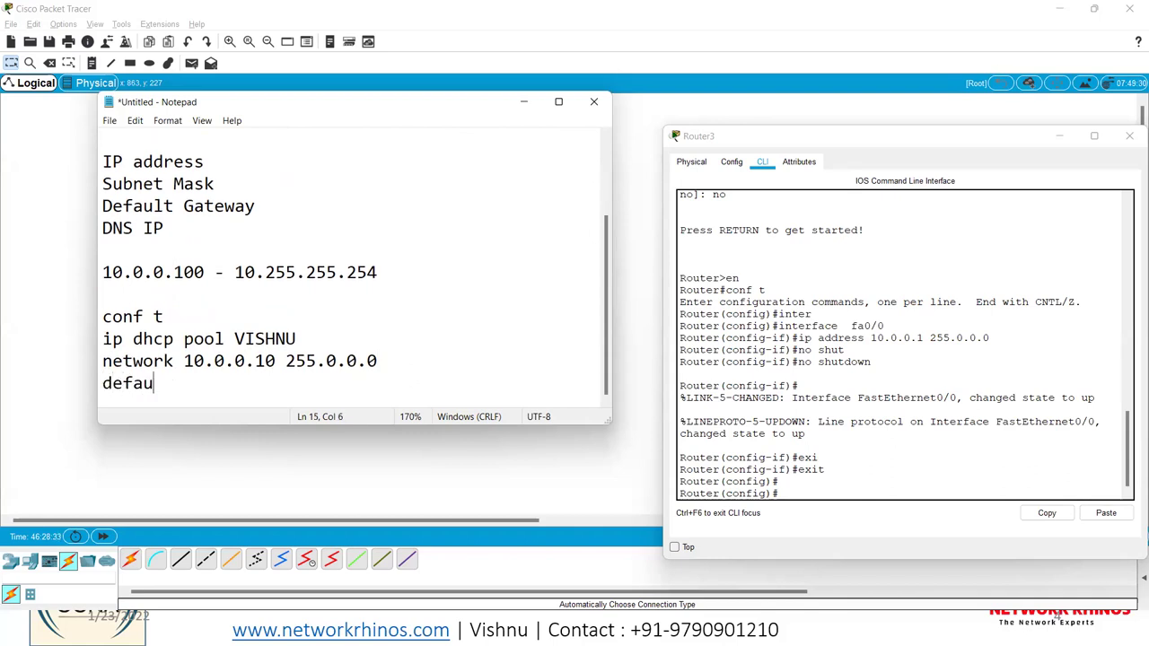
{"action": "type", "text": "lt-router 10"}
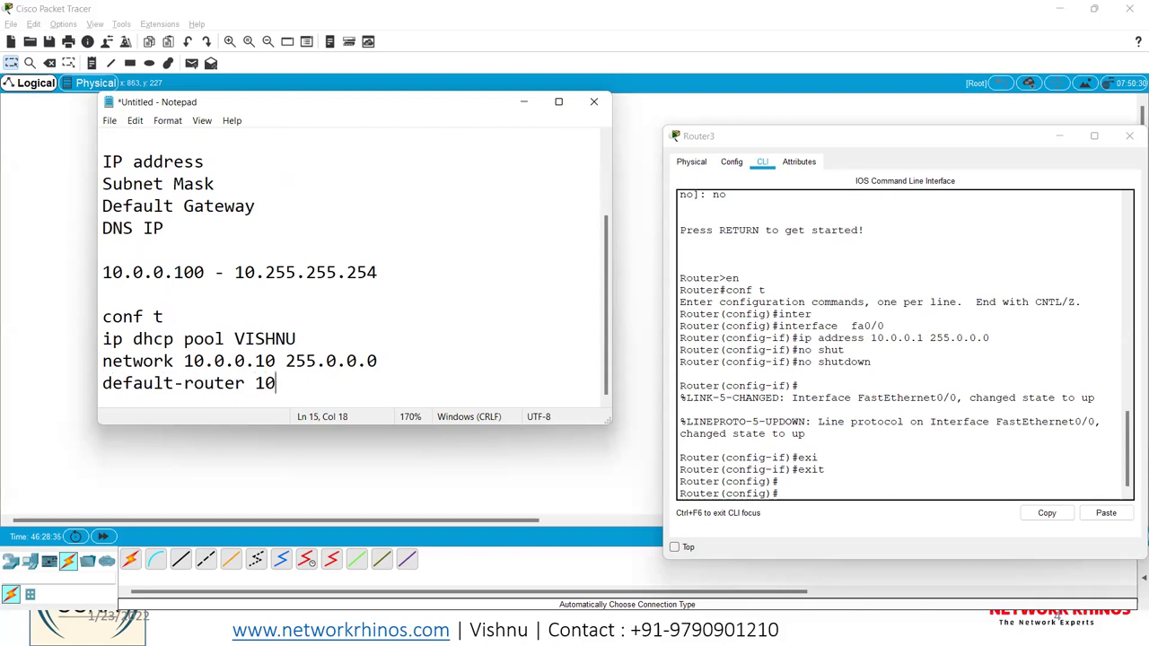
{"action": "type", "text": ".0.0.1"}
{"action": "key", "text": "Return"}
{"action": "type", "text": "dns-serve"}
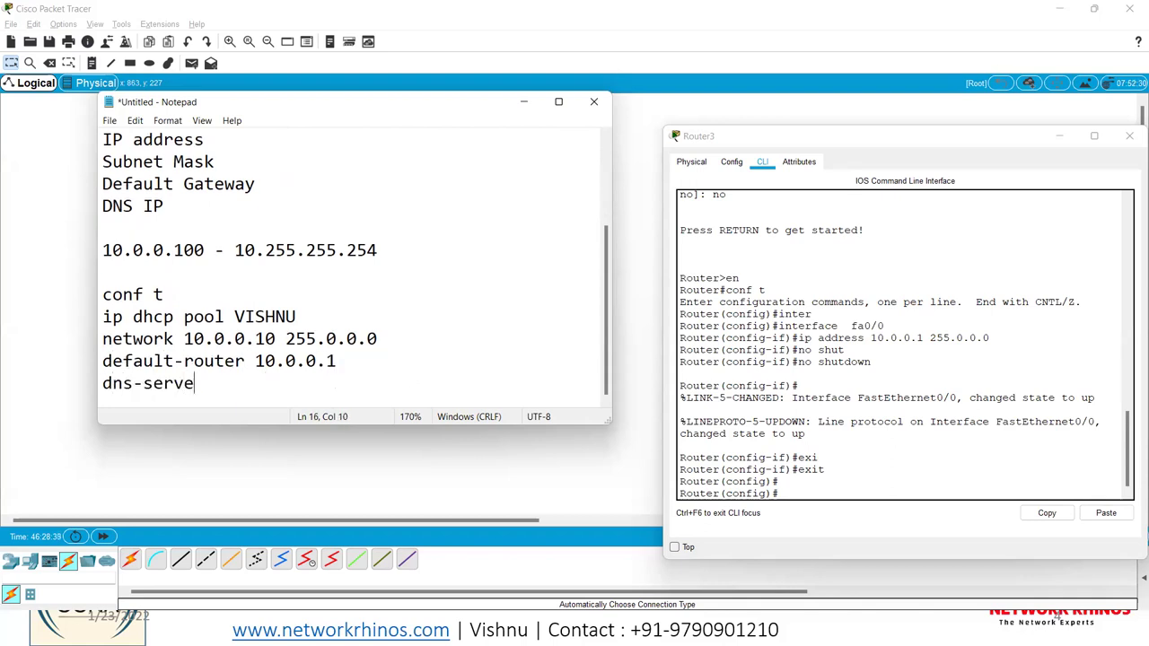
{"action": "type", "text": "r 8.8.8.8"}
{"action": "key", "text": "Return"}
{"action": "key", "text": "Return"}
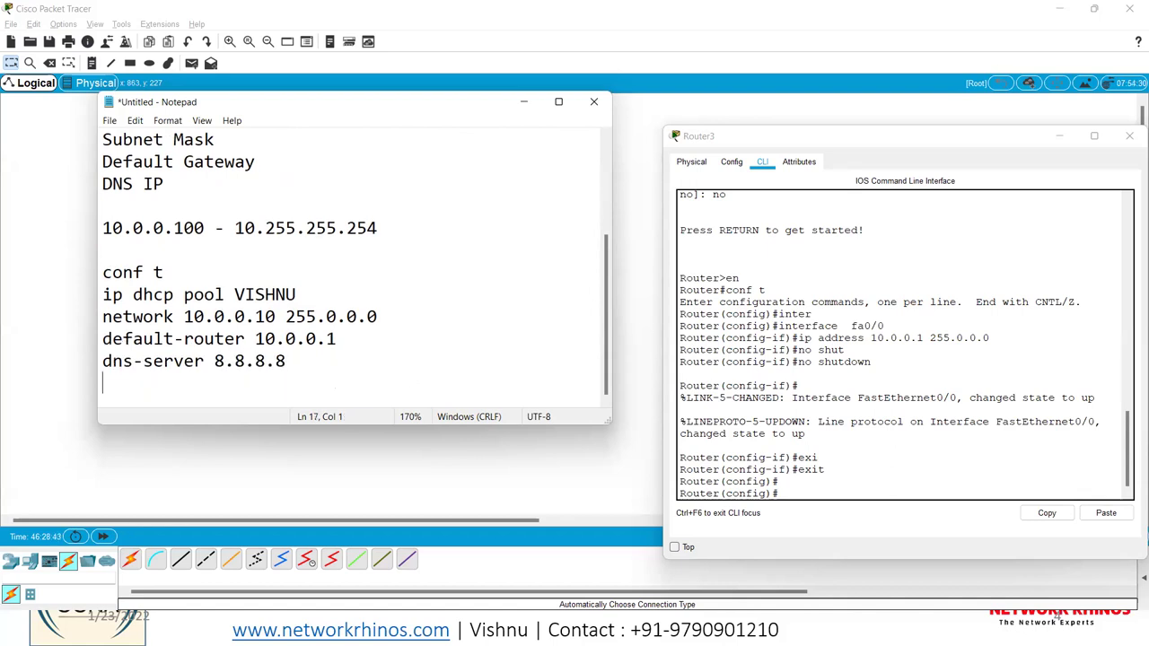
Step: Replace the pool name in the noted ip dhcp pool command with Rhinos
{"action": "double_click", "coordinate": [253, 272]}
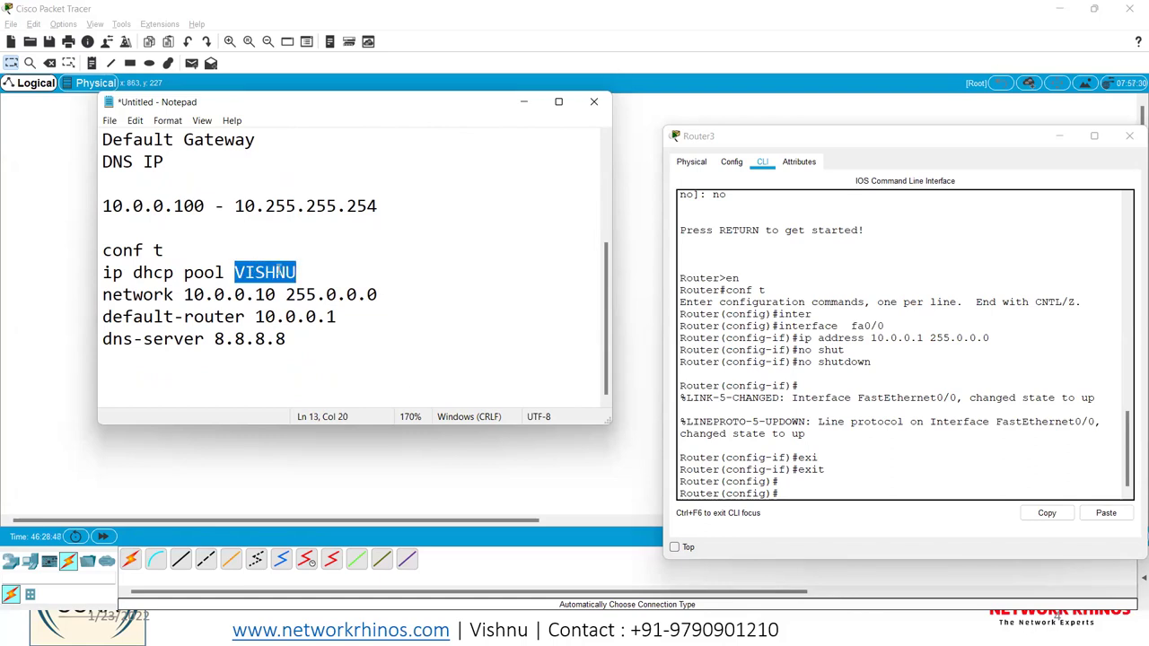
{"action": "left_click", "coordinate": [220, 272]}
{"action": "double_click", "coordinate": [241, 273]}
{"action": "type", "text": "Rhinos"}
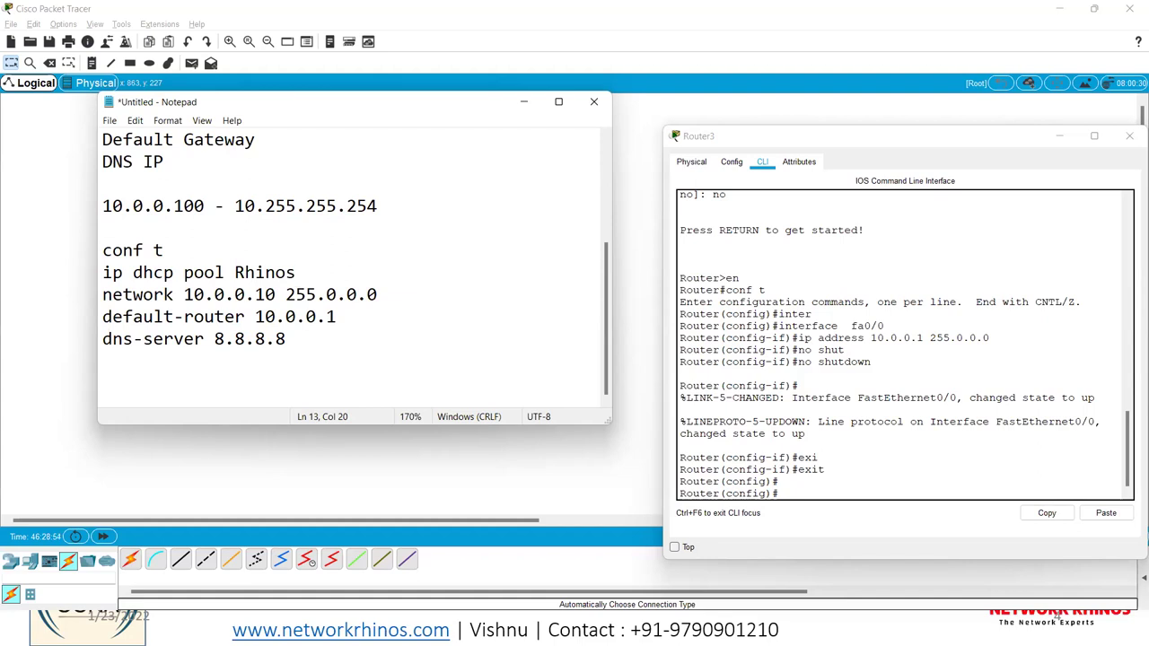
{"action": "left_click_drag", "start_coordinate": [104, 296], "coordinate": [329, 295]}
{"action": "left_click_drag", "start_coordinate": [372, 294], "coordinate": [378, 295]}
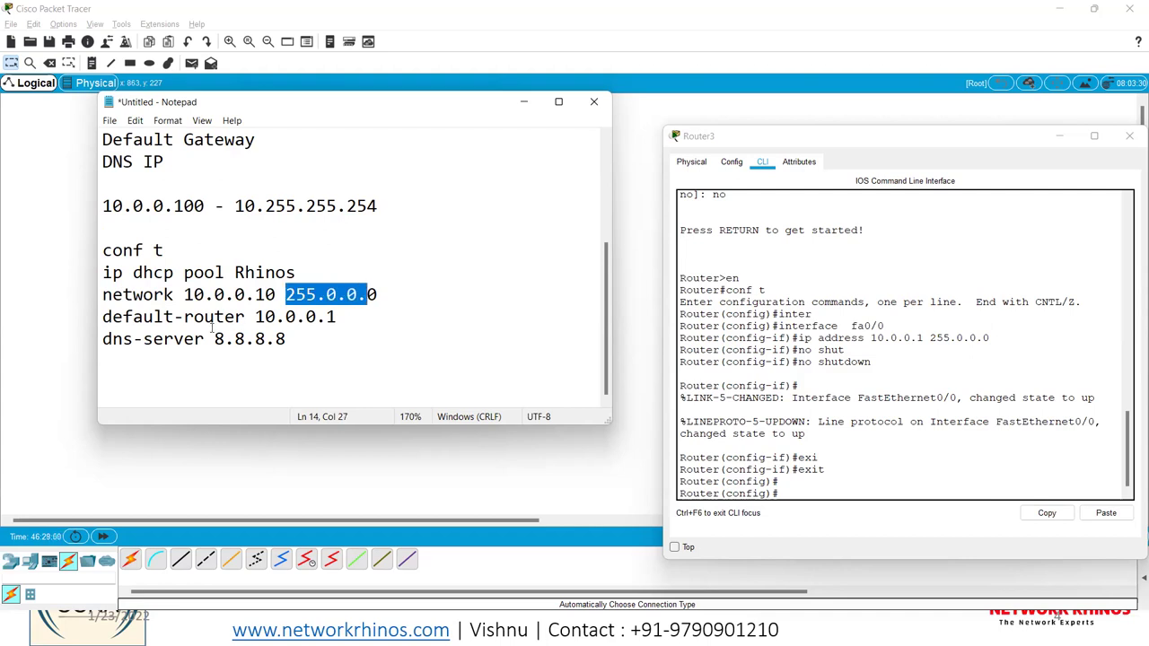
{"action": "left_click_drag", "start_coordinate": [194, 317], "coordinate": [309, 317]}
{"action": "left_click_drag", "start_coordinate": [206, 338], "coordinate": [288, 340]}
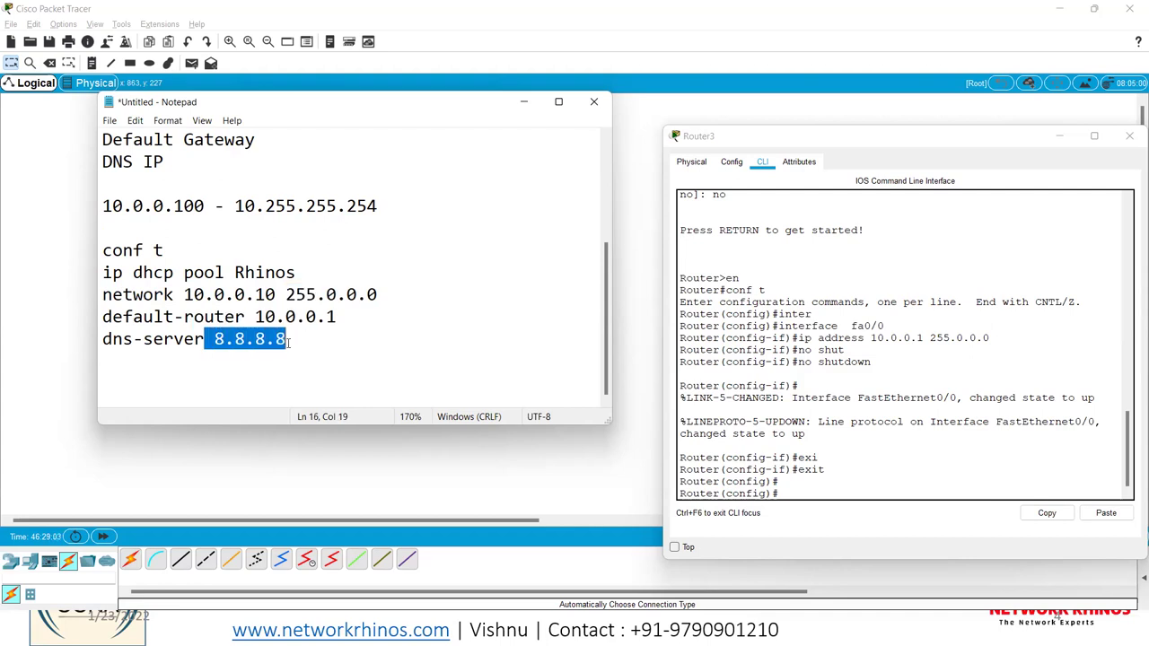
Step: Create the DHCP pool Rhinos in Router3's command line with network 10.0.0.10 255.0.0.0
{"action": "left_click", "coordinate": [846, 458]}
{"action": "type", "text": "ip dhcp pool Rhinos"}
{"action": "key", "text": "Return"}
{"action": "type", "text": "networ"}
{"action": "key", "text": "Tab"}
{"action": "type", "text": "10.0.0.10 255.0.0.0"}
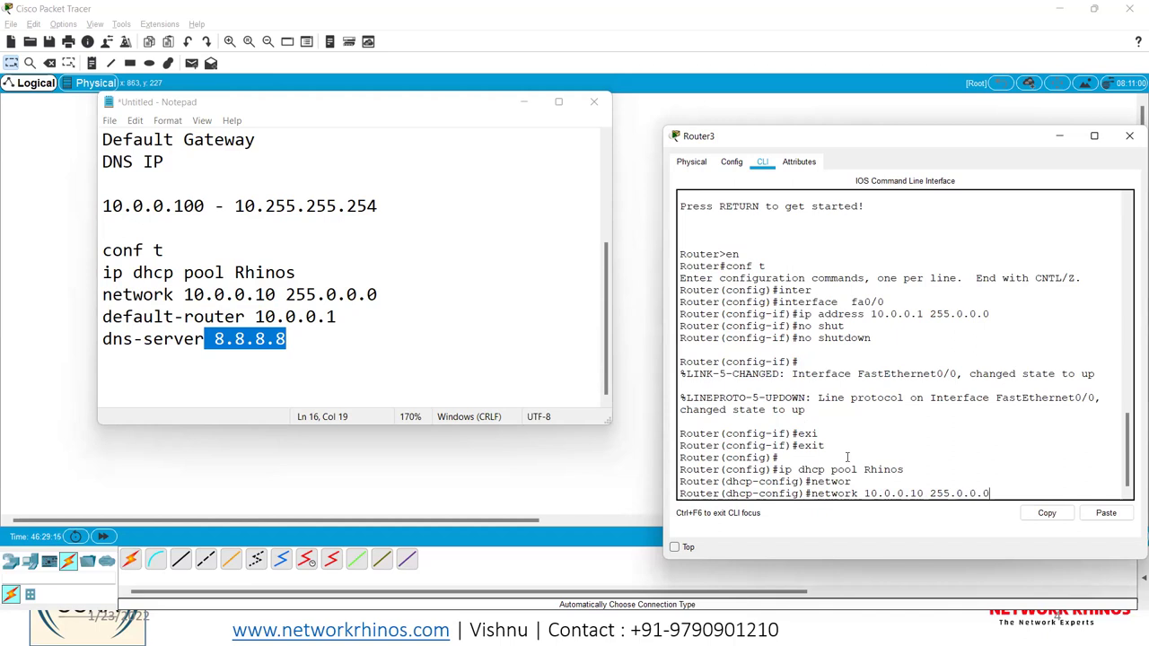
{"action": "key", "text": "Return"}
Step: Set the pool's default-router to 10.0.0.1 and dns-server to 8.8.8.8, and leave configuration mode with end
{"action": "type", "text": "defa"}
{"action": "key", "text": "Tab"}
{"action": "type", "text": "10.0"}
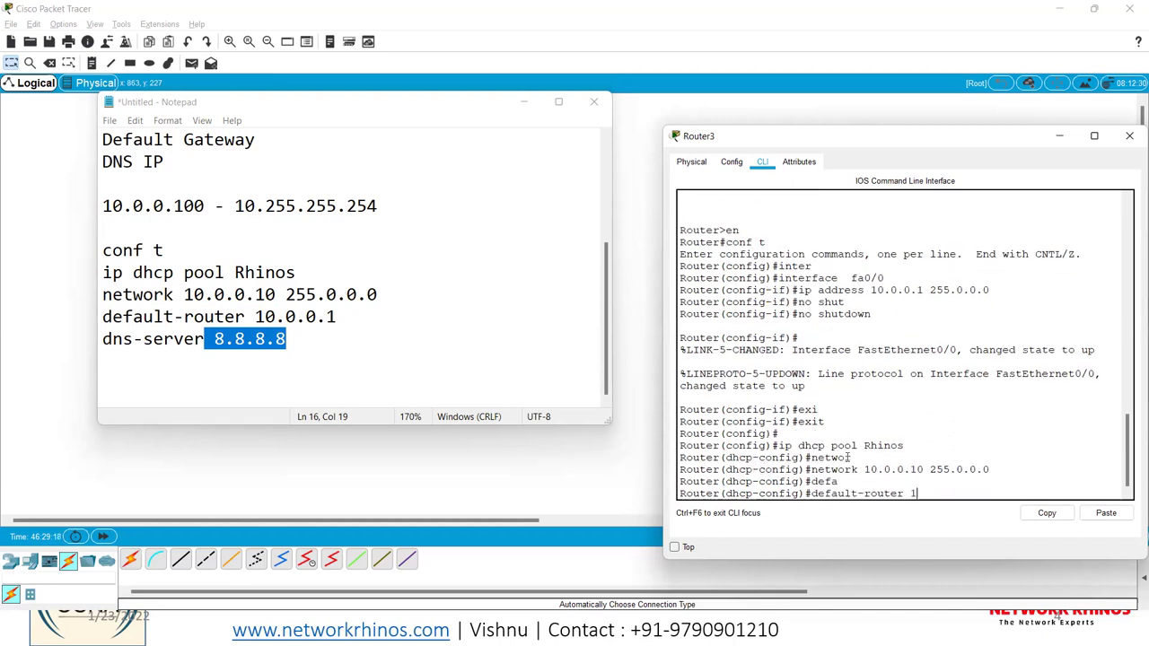
{"action": "type", "text": ".0.1"}
{"action": "key", "text": "Return"}
{"action": "type", "text": "dns-server 8.8.8.8"}
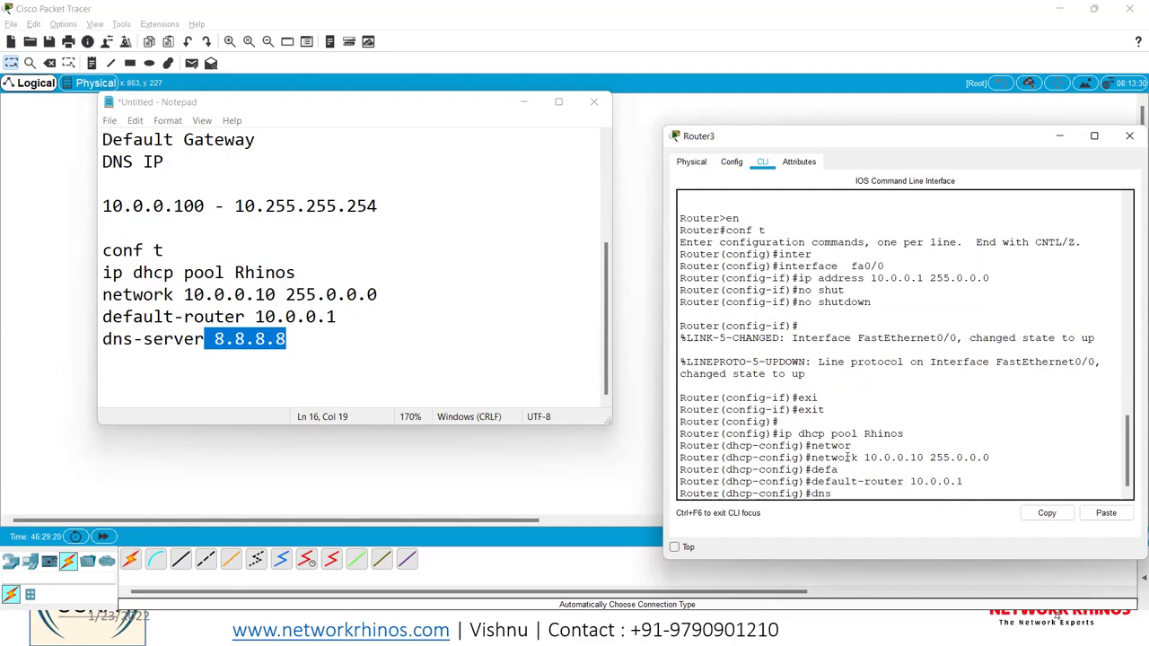
{"action": "key", "text": "Tab"}
{"action": "type", "text": "8.8.8.8"}
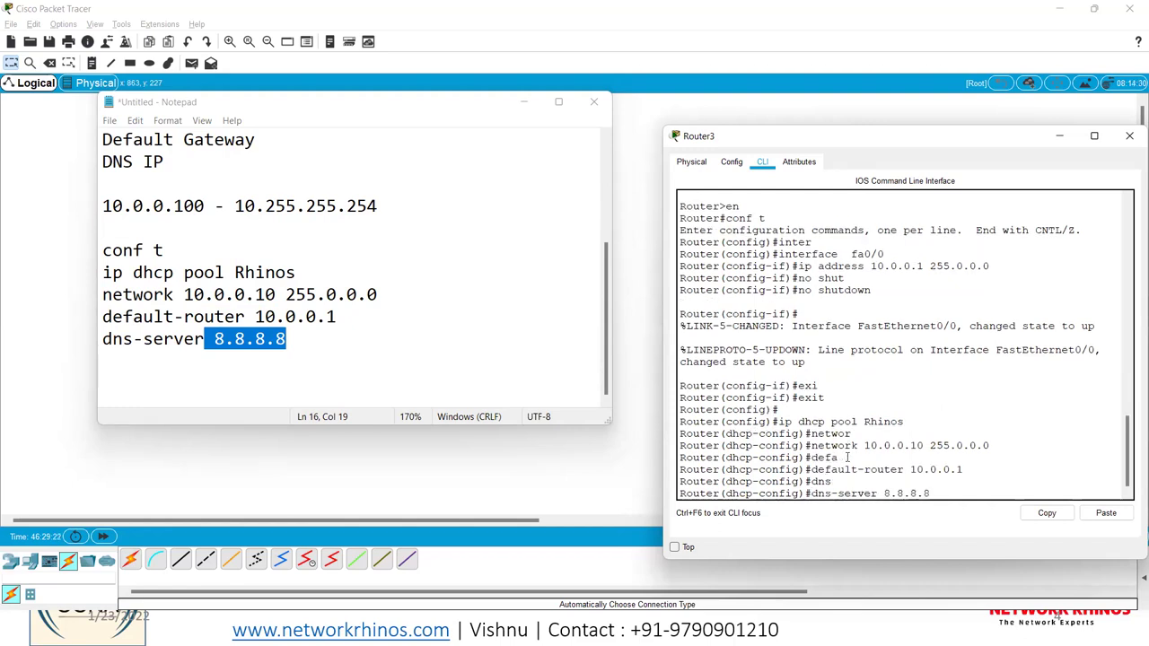
{"action": "key", "text": "Return"}
{"action": "type", "text": "end"}
{"action": "key", "text": "Return"}
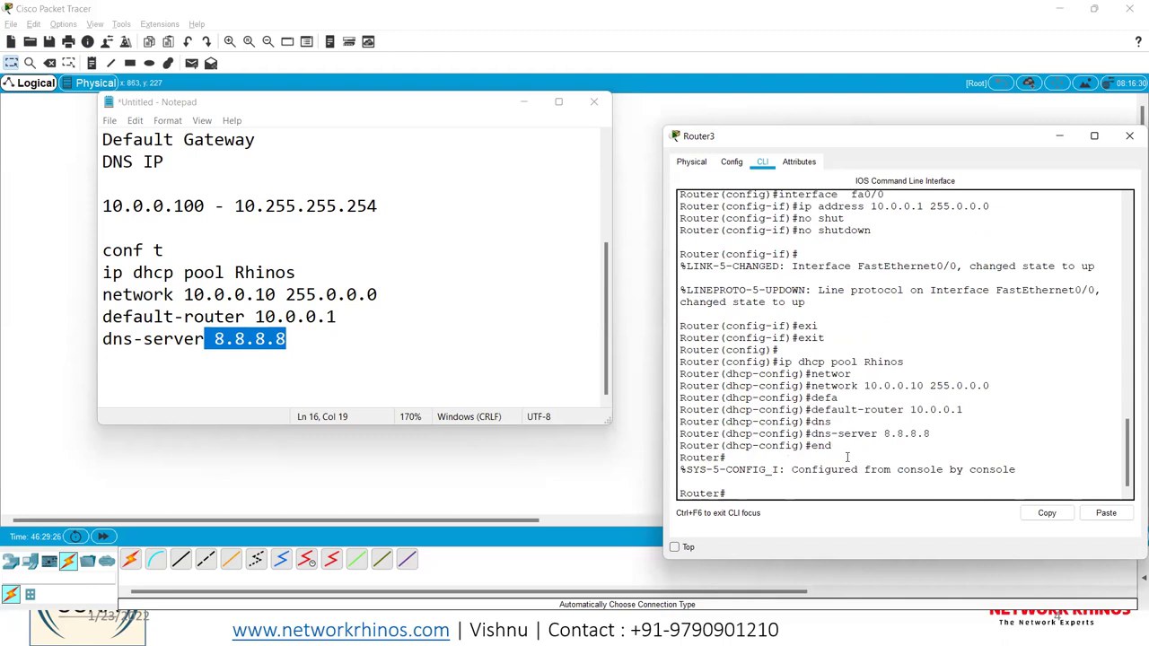
Step: Open PC0's IP configuration and request a new address by switching to Static and back to DHCP
{"action": "left_click", "coordinate": [619, 468]}
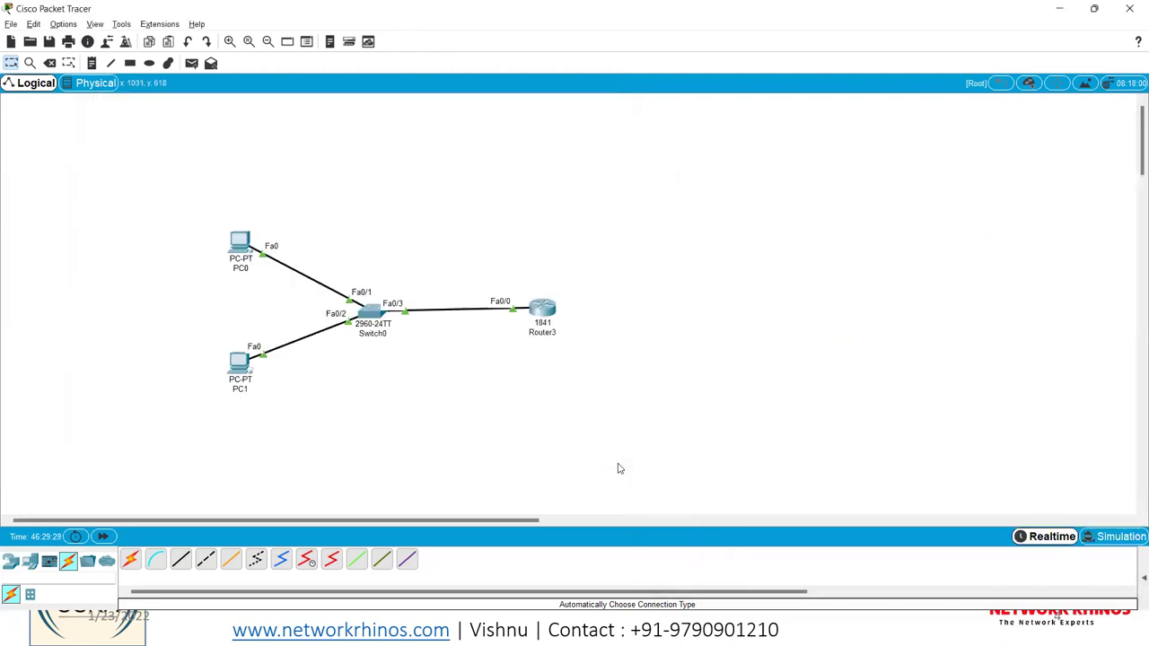
{"action": "left_click", "coordinate": [240, 240]}
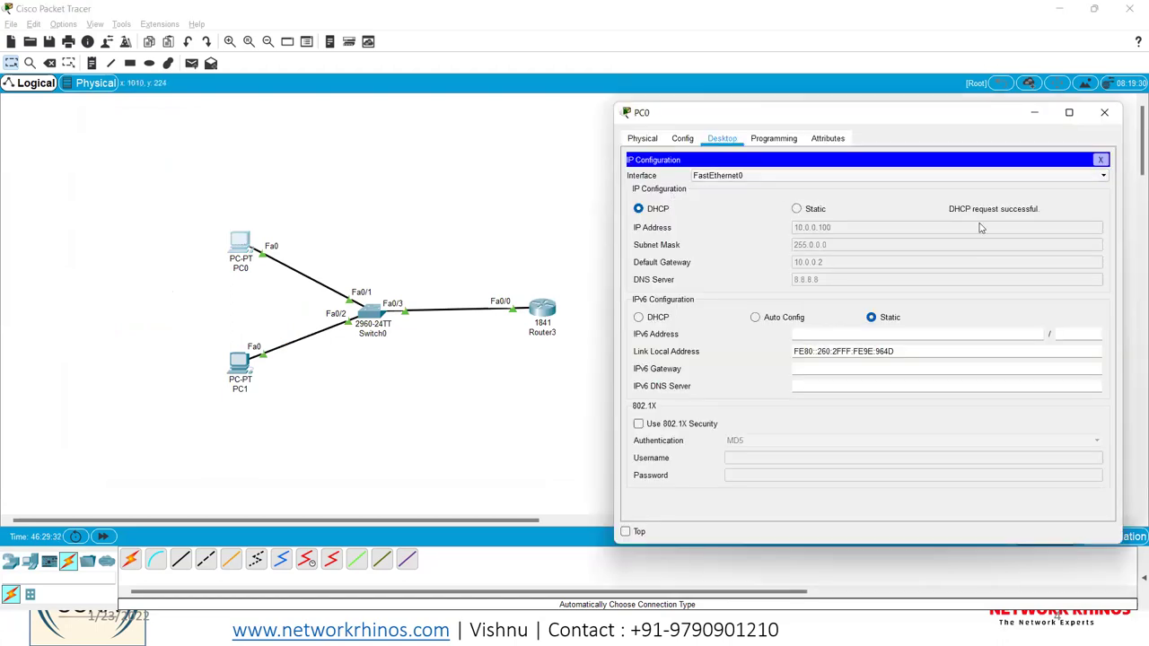
{"action": "left_click", "coordinate": [797, 210]}
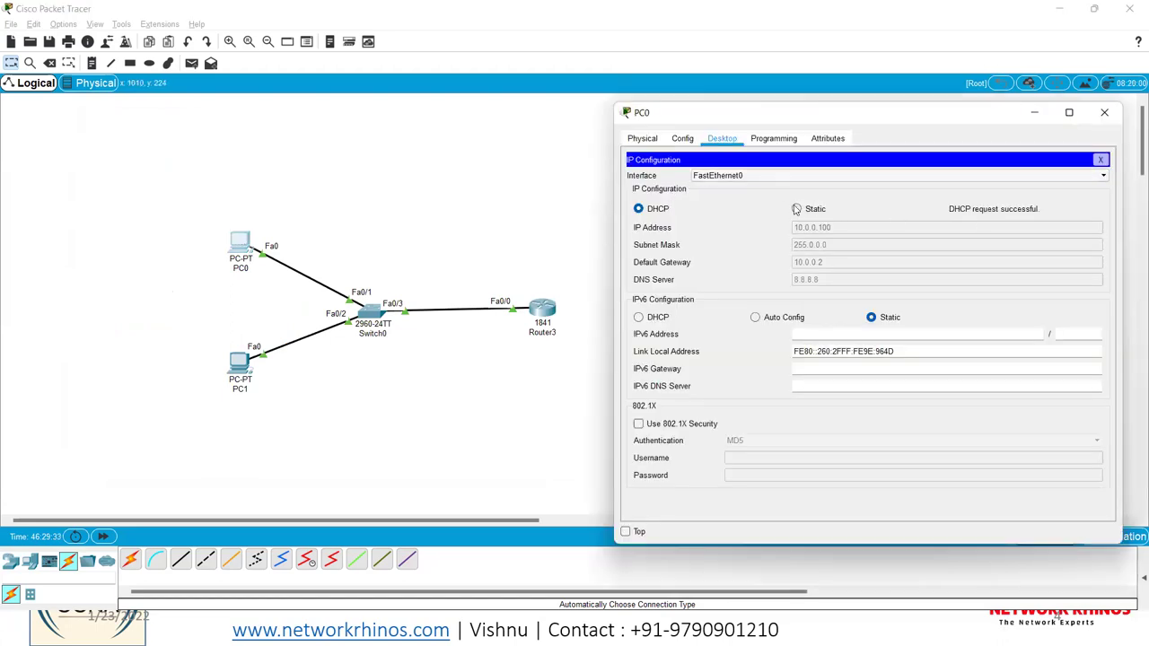
{"action": "left_click", "coordinate": [642, 215]}
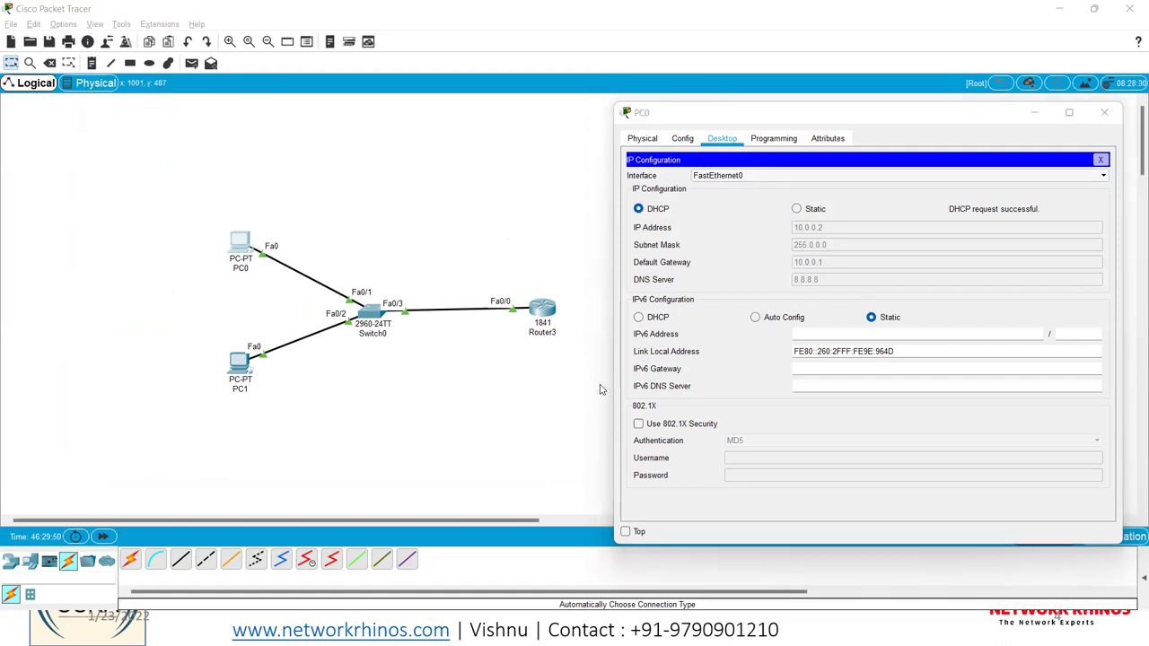
Step: Select the five command lines from conf t to dns-server in the Notepad notes and return to Packet Tracer
{"action": "key", "text": "alt+Tab"}
{"action": "key", "text": "alt+Tab"}
{"action": "key", "text": "alt+Tab"}
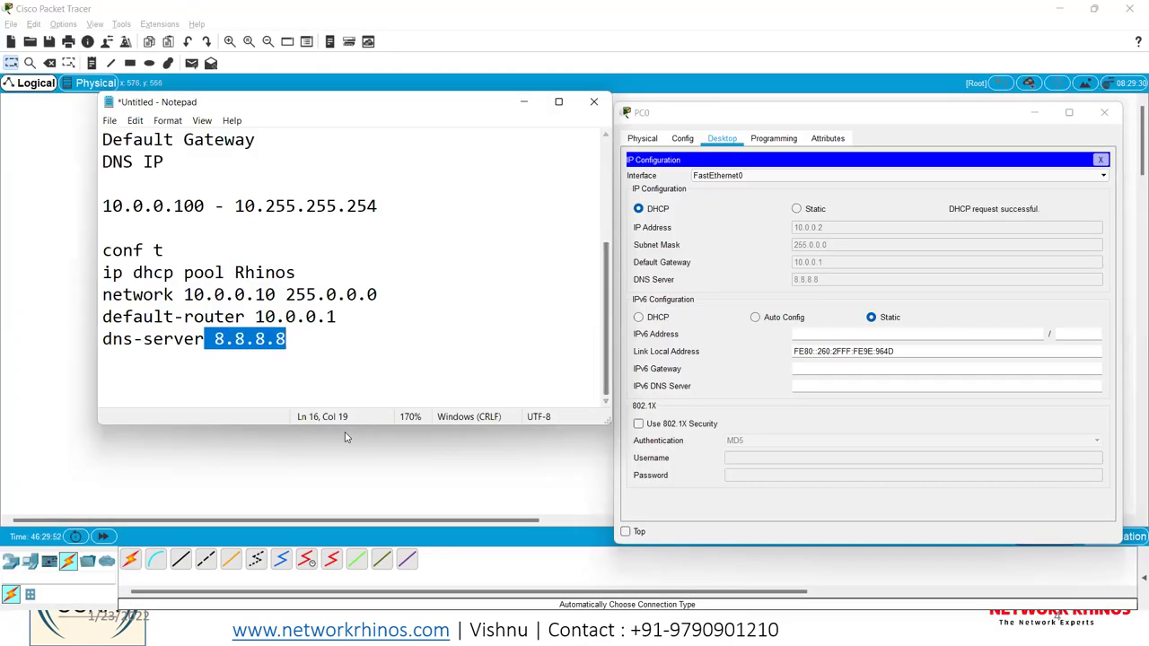
{"action": "left_click", "coordinate": [345, 431]}
{"action": "key", "text": "alt+Tab"}
{"action": "left_click", "coordinate": [321, 353]}
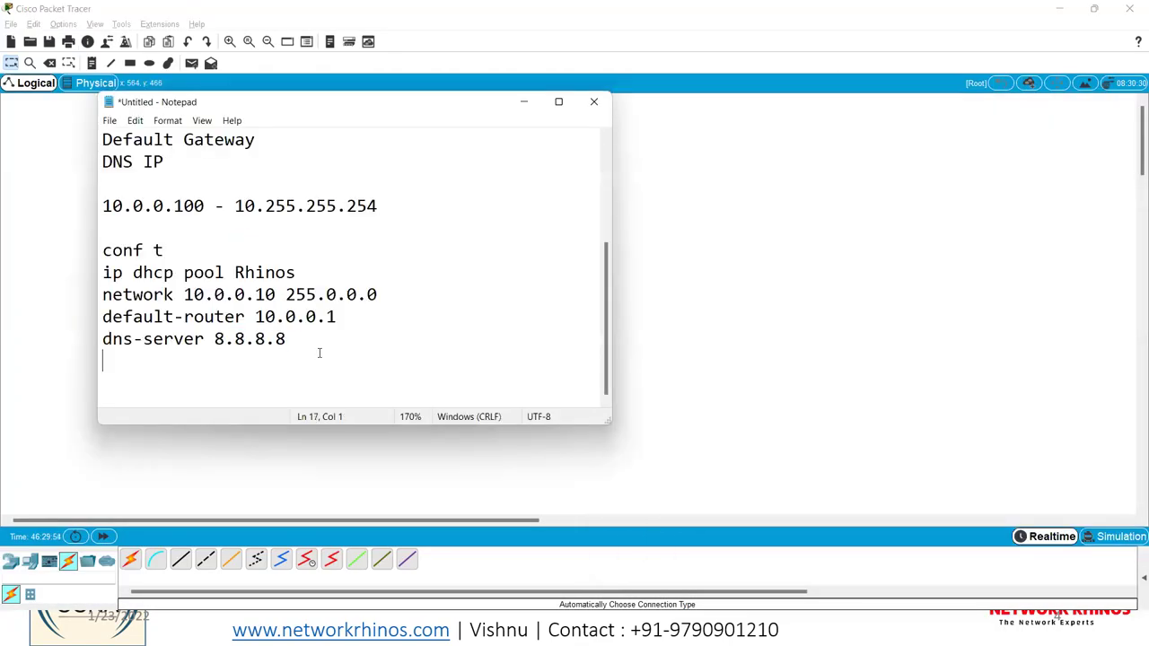
{"action": "key", "text": "shift+Up"}
{"action": "key", "text": "shift+Up"}
{"action": "key", "text": "shift+Up"}
{"action": "key", "text": "shift+Up"}
{"action": "key", "text": "shift+Up"}
{"action": "key", "text": "alt+Tab"}
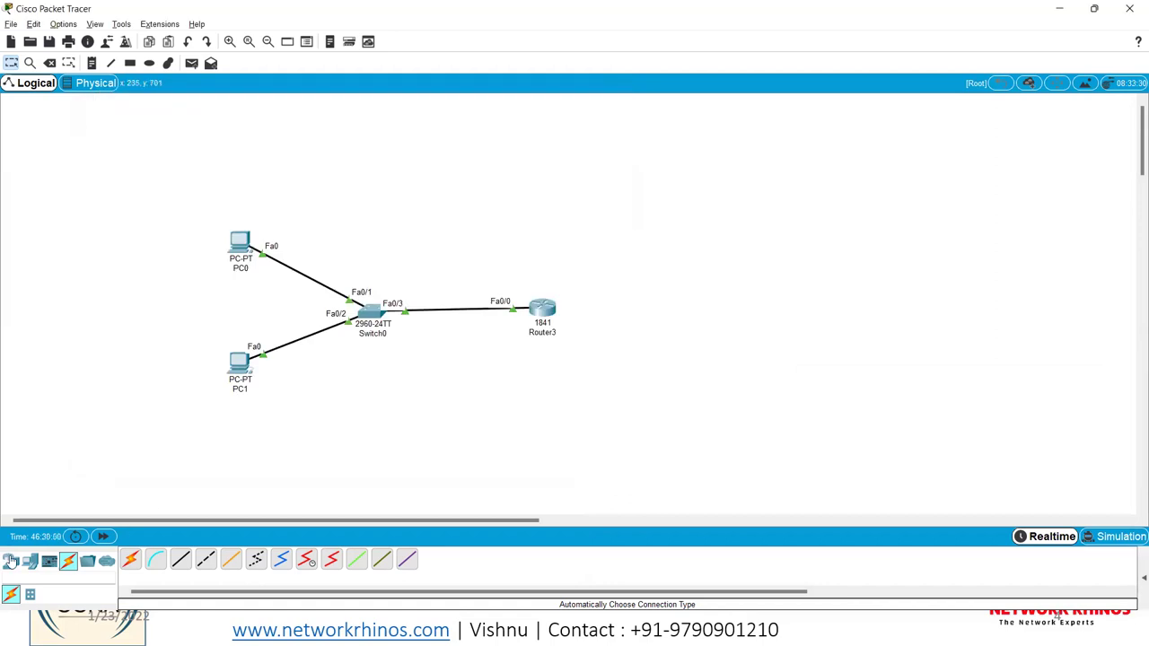
Step: Place a second 1841 router below Switch0 and connect the switch to it with an automatically chosen cable
{"action": "left_click", "coordinate": [11, 561]}
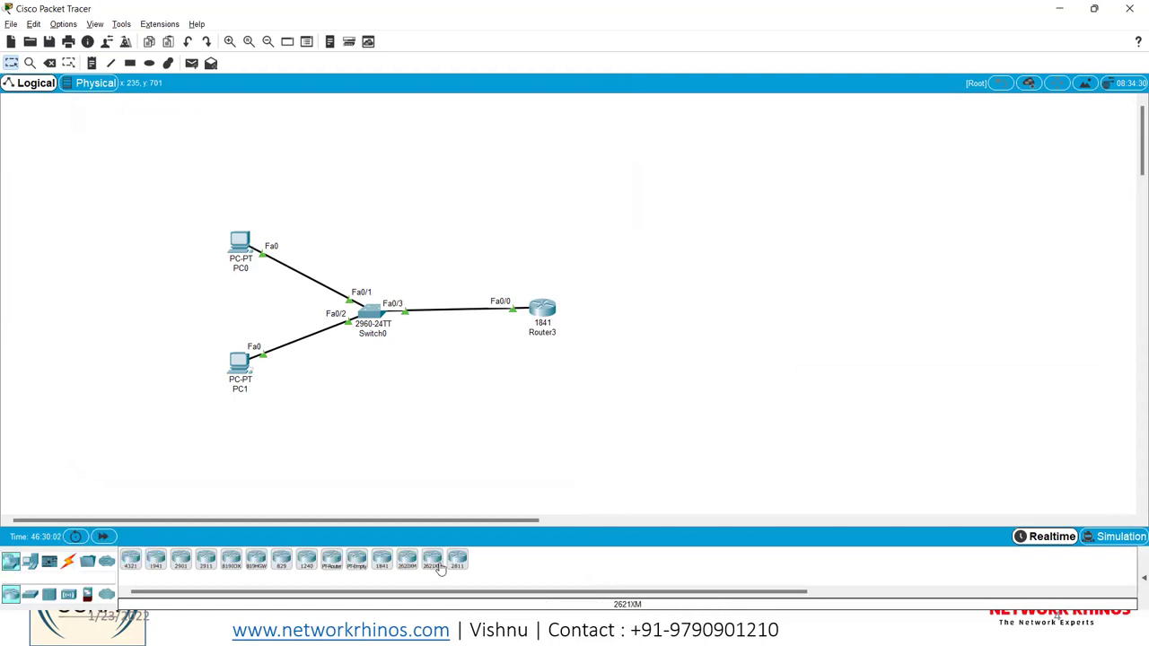
{"action": "left_click", "coordinate": [361, 455]}
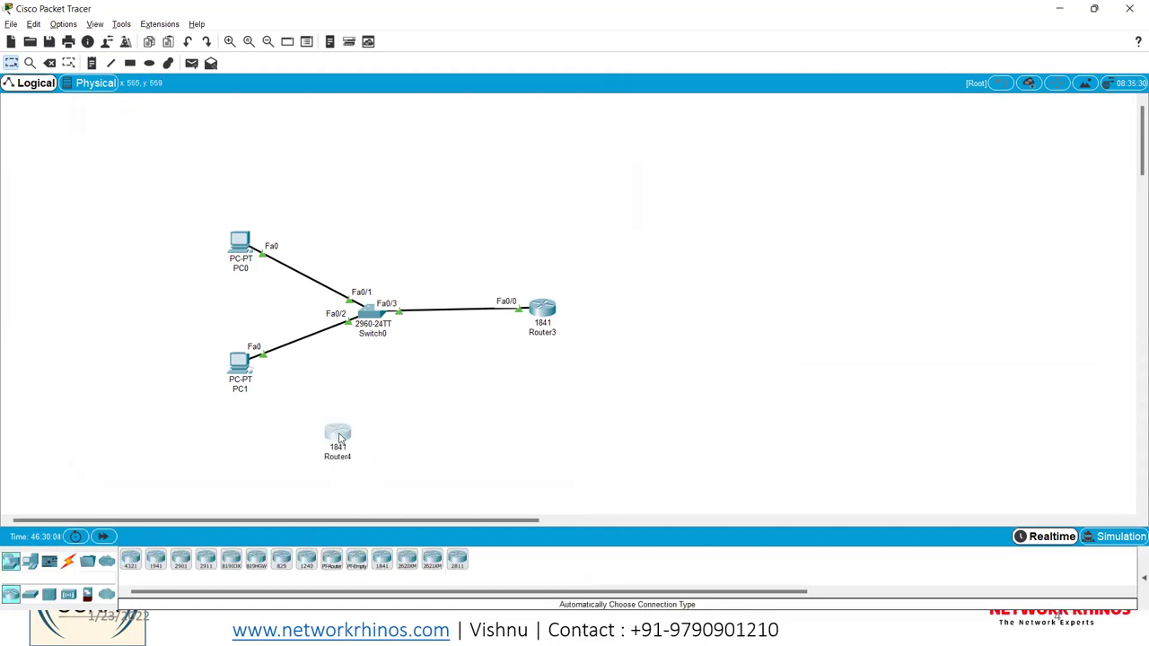
{"action": "left_click", "coordinate": [68, 563]}
{"action": "left_click", "coordinate": [130, 559]}
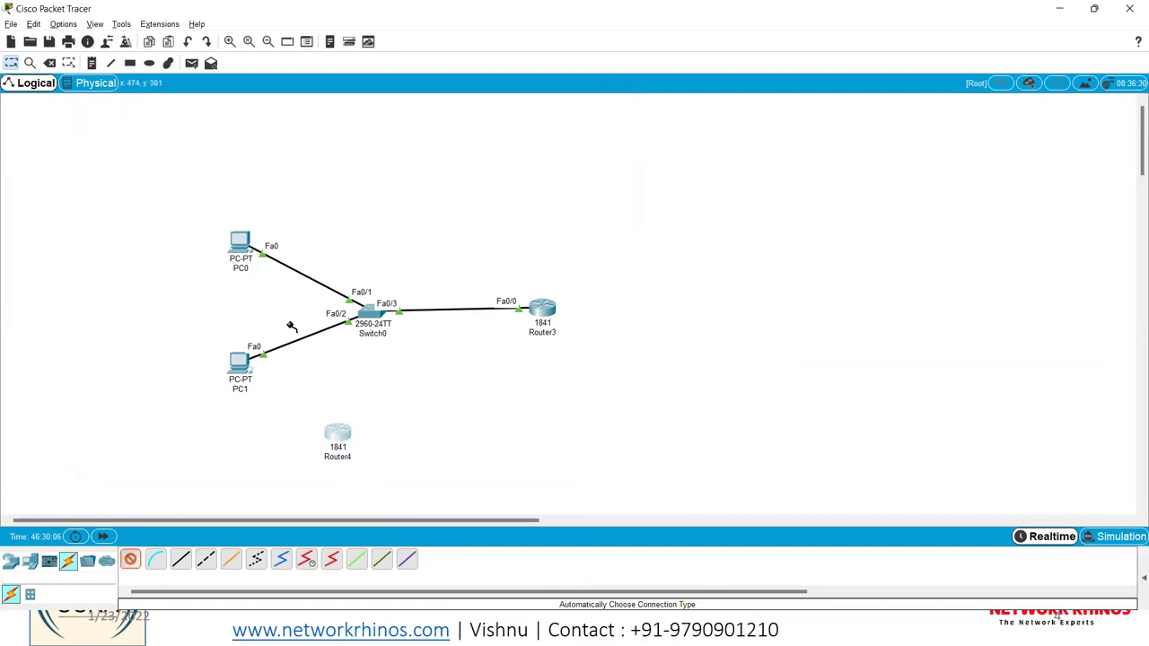
{"action": "left_click", "coordinate": [363, 319]}
{"action": "left_click", "coordinate": [338, 434]}
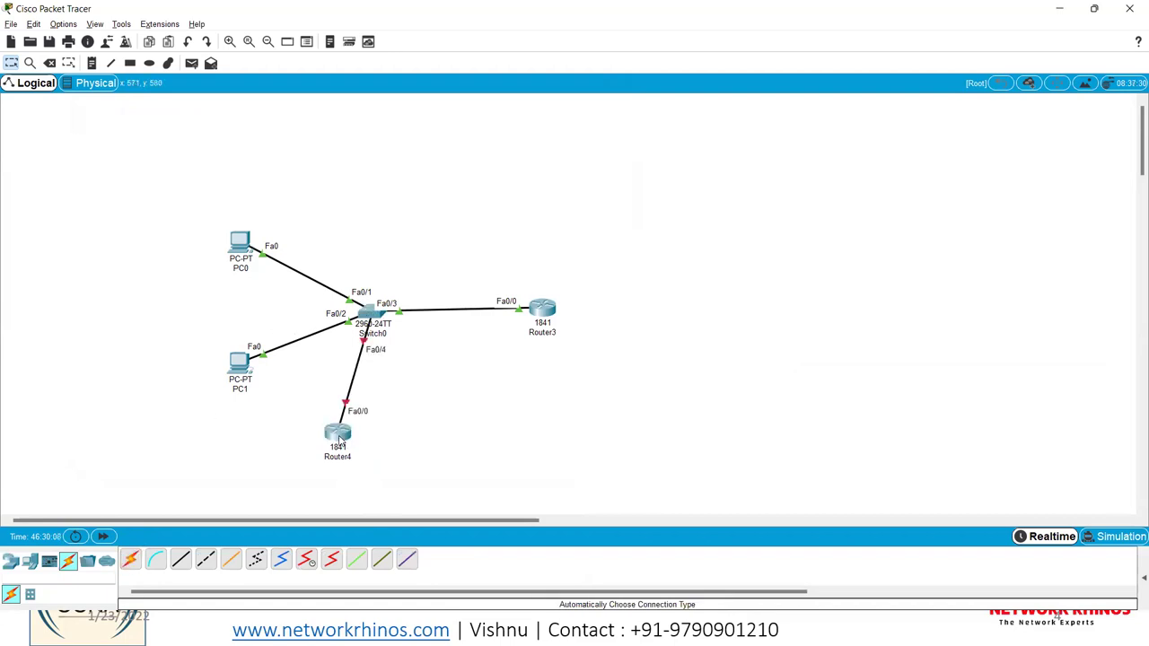
Step: Open Router4's command line, decline the initial configuration dialog, and enter privileged mode
{"action": "left_click", "coordinate": [338, 434]}
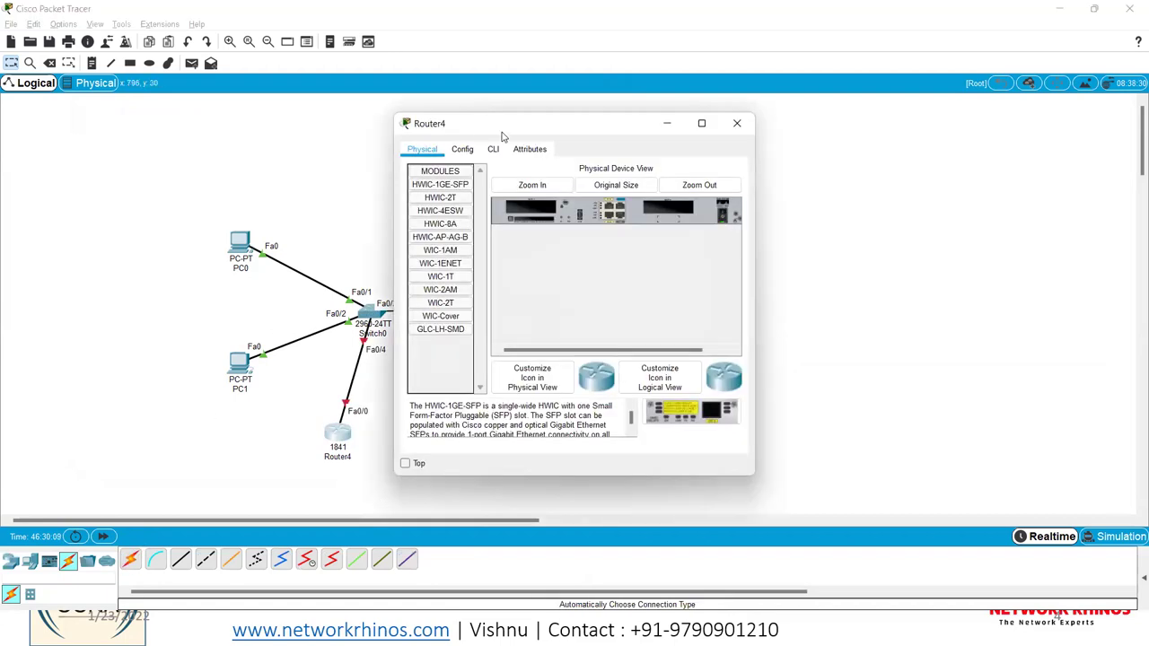
{"action": "left_click_drag", "start_coordinate": [504, 138], "coordinate": [713, 165]}
{"action": "left_click", "coordinate": [704, 176]}
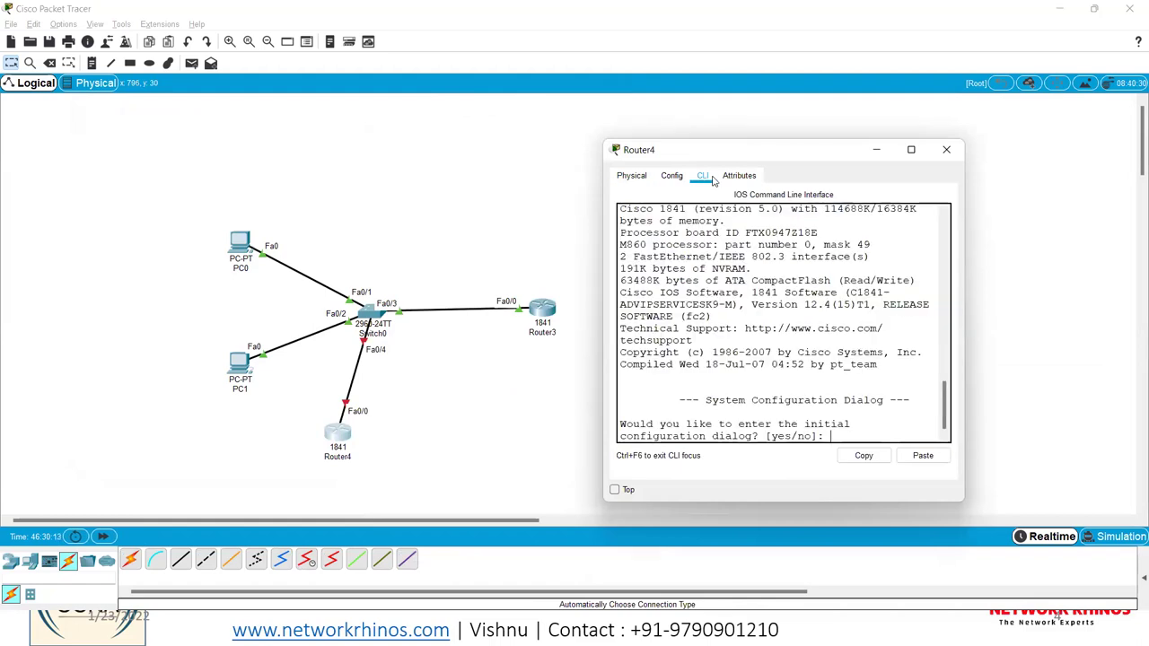
{"action": "type", "text": "no"}
{"action": "key", "text": "Return"}
{"action": "key", "text": "Return"}
{"action": "type", "text": "en"}
{"action": "key", "text": "Return"}
Step: Enter global configuration mode on Router4 and enable interface fa0/0 with no shutdown
{"action": "type", "text": "cof"}
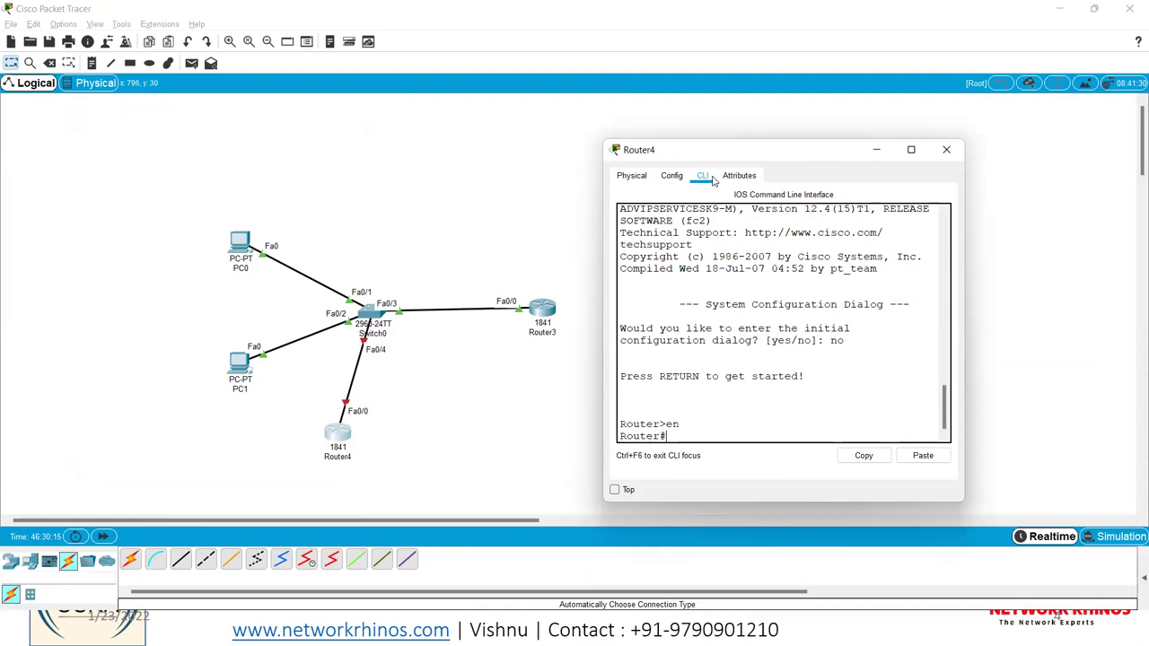
{"action": "key", "text": "BackSpace"}
{"action": "key", "text": "BackSpace"}
{"action": "type", "text": "nf t"}
{"action": "key", "text": "Return"}
{"action": "type", "text": "inter"}
{"action": "key", "text": "Tab"}
{"action": "type", "text": "fa0/0"}
{"action": "key", "text": "Return"}
{"action": "type", "text": "no su"}
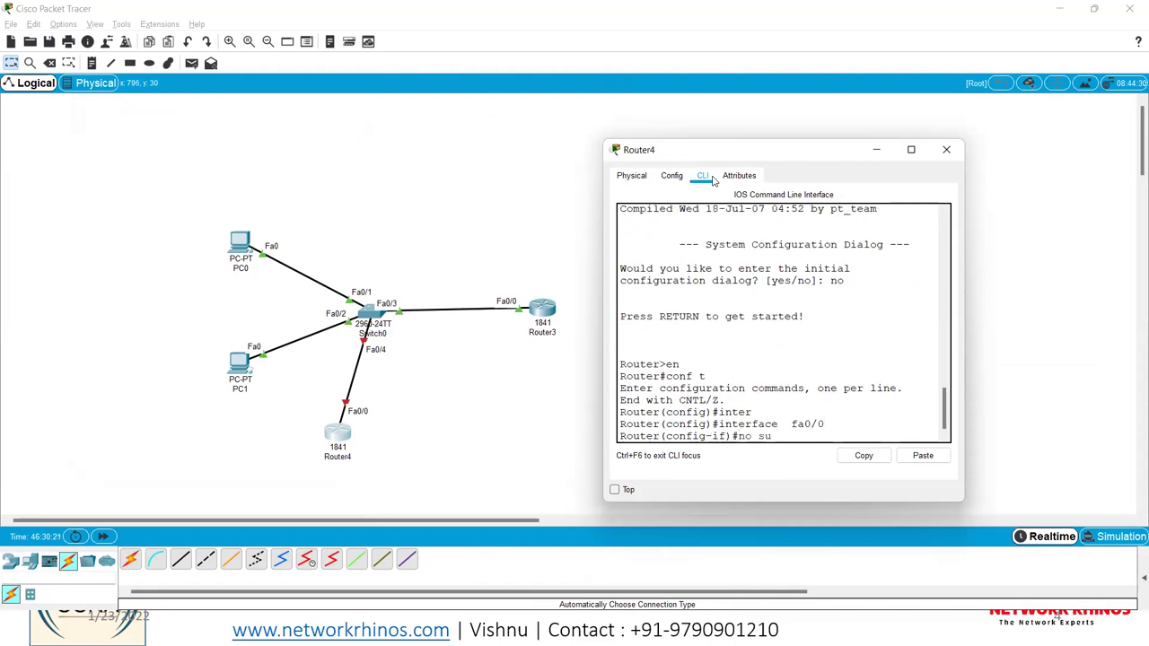
{"action": "key", "text": "BackSpace"}
{"action": "type", "text": "hut"}
{"action": "key", "text": "Tab"}
{"action": "key", "text": "Return"}
{"action": "key", "text": "Return"}
Step: Set Router4's fa0/0 interface to obtain its address with ip address dhcp, checking the command's further options first
{"action": "type", "text": "ip dh"}
{"action": "key", "text": "Tab"}
{"action": "type", "text": "c"}
{"action": "key", "text": "Tab"}
{"action": "key", "text": "BackSpace"}
{"action": "key", "text": "BackSpace"}
{"action": "key", "text": "BackSpace"}
{"action": "type", "text": "add"}
{"action": "key", "text": "Tab"}
{"action": "type", "text": "dh"}
{"action": "key", "text": "Tab"}
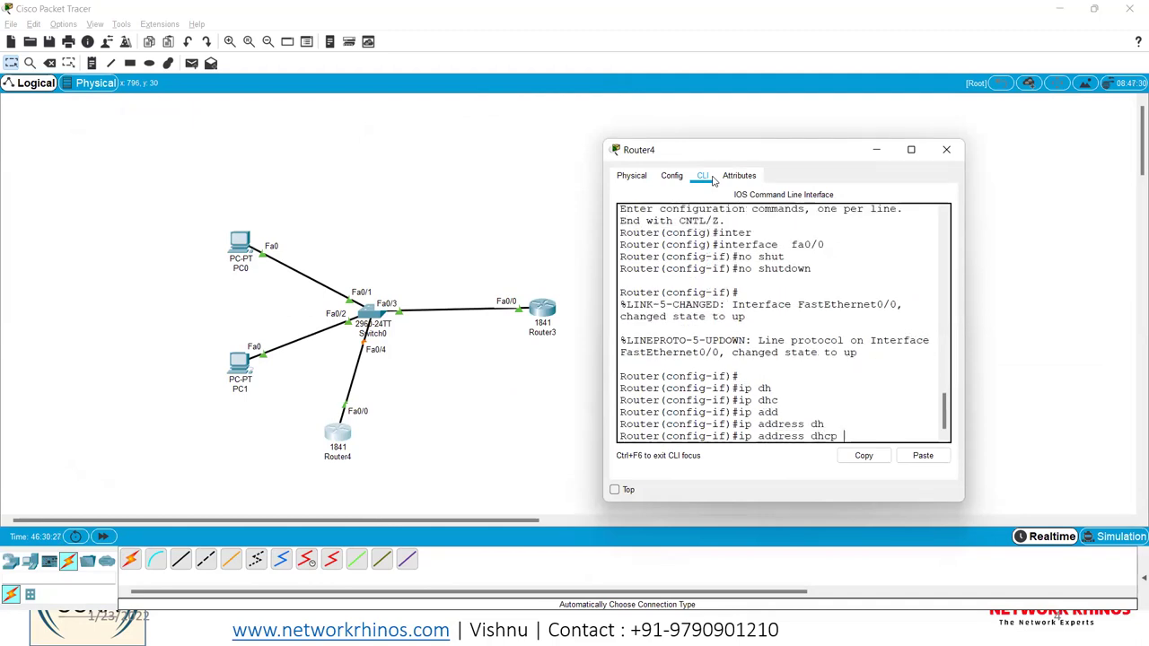
{"action": "type", "text": "?"}
{"action": "key", "text": "Return"}
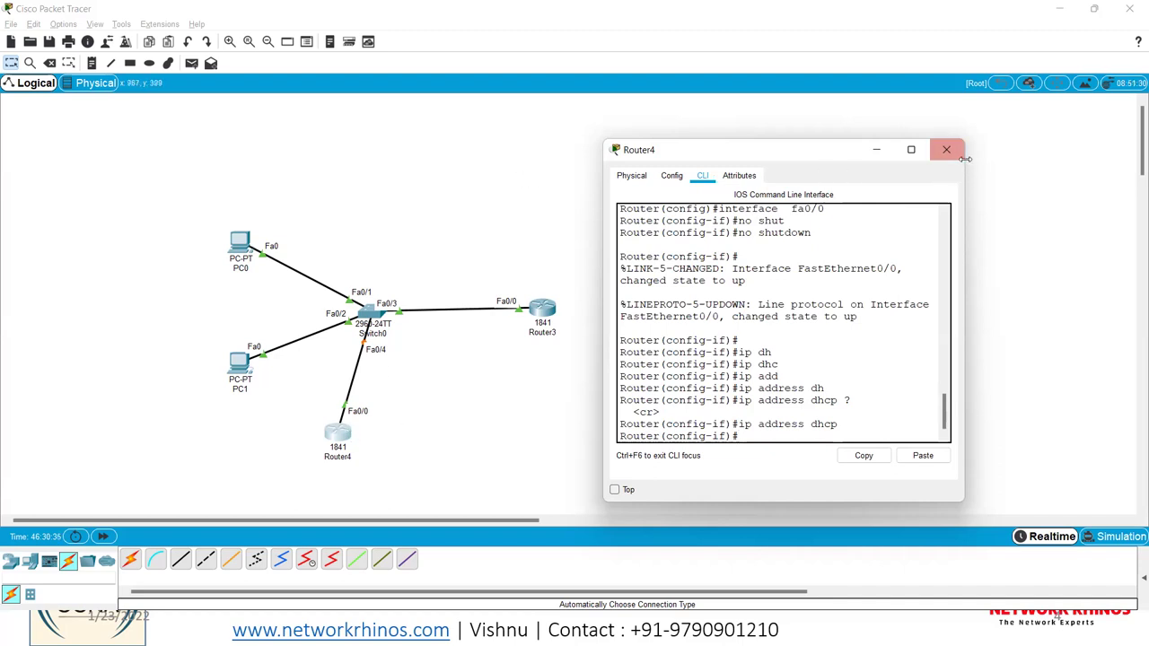
Step: Widen Router4's window, leave configuration mode with end, and run show ip interface brief
{"action": "left_click_drag", "start_coordinate": [966, 159], "coordinate": [1122, 167]}
{"action": "type", "text": "end"}
{"action": "key", "text": "Return"}
{"action": "type", "text": "sh"}
{"action": "key", "text": "Tab"}
{"action": "type", "text": "ip in"}
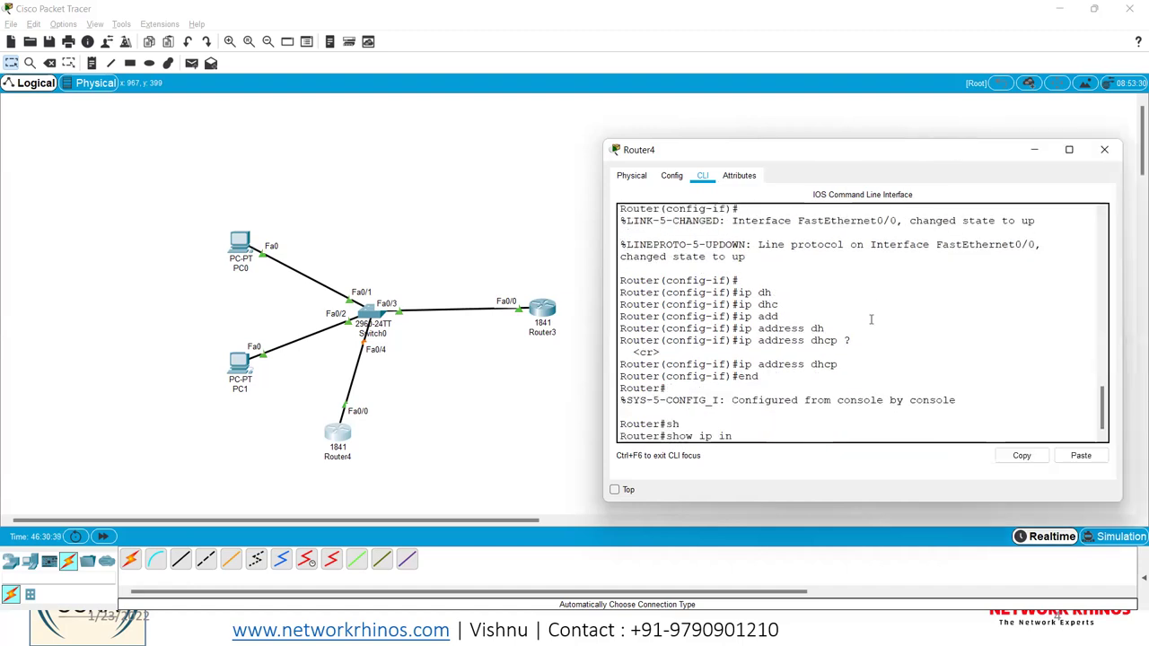
{"action": "type", "text": "ter"}
{"action": "key", "text": "Tab"}
{"action": "type", "text": "bri"}
{"action": "key", "text": "Tab"}
{"action": "key", "text": "Return"}
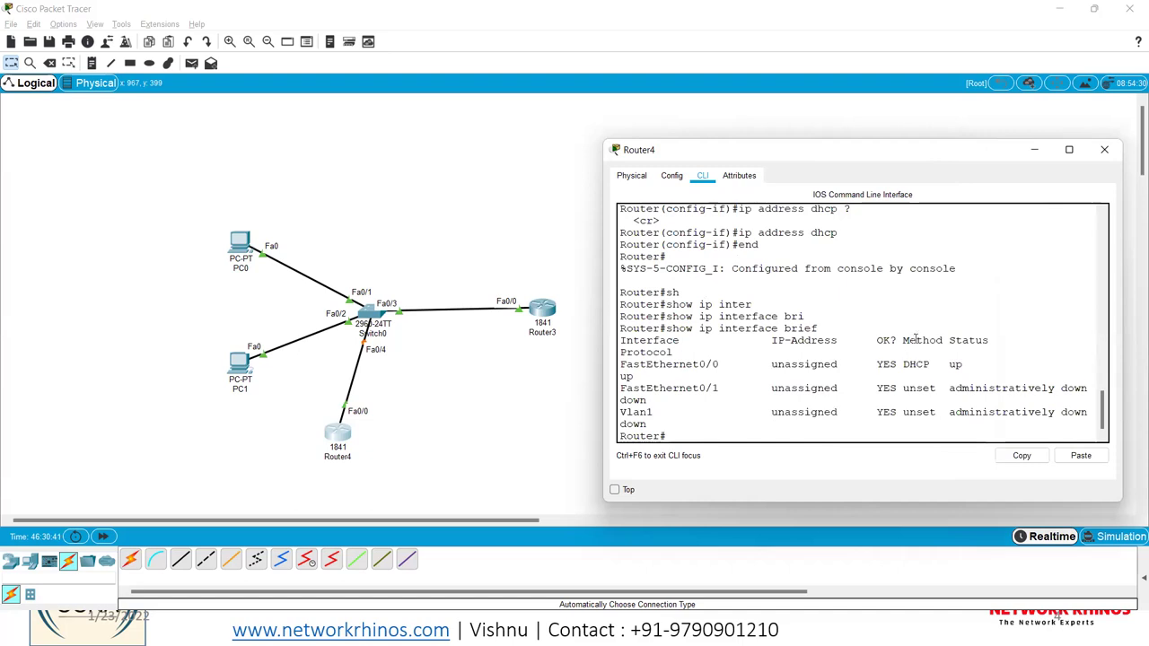
Step: Widen Router4's window further and repeat show ip interface brief to check FastEthernet0/0's address and method
{"action": "triple_click", "coordinate": [917, 340]}
{"action": "double_click", "coordinate": [915, 363]}
{"action": "left_click_drag", "start_coordinate": [601, 197], "coordinate": [344, 199]}
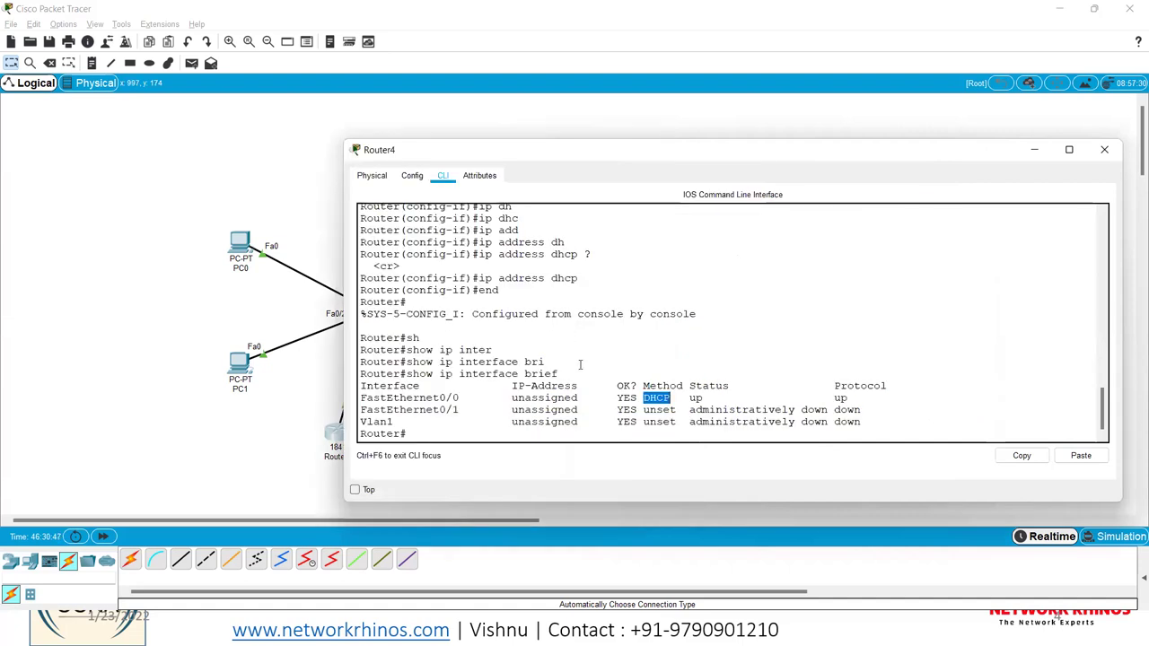
{"action": "double_click", "coordinate": [543, 399]}
{"action": "key", "text": "Up"}
{"action": "key", "text": "Return"}
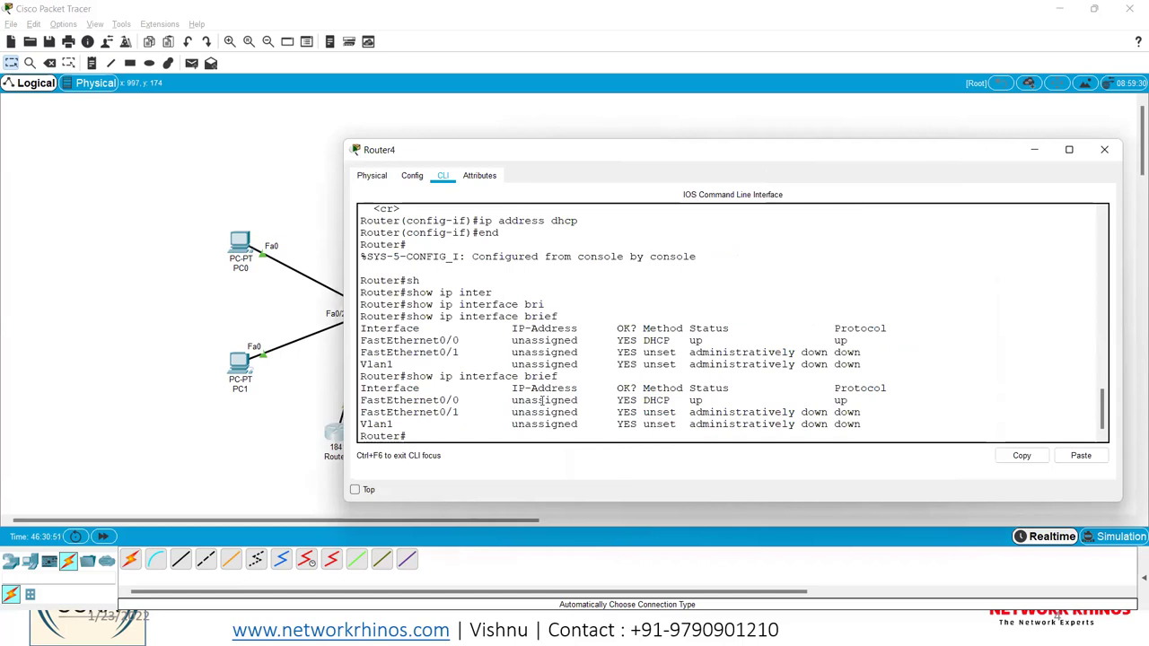
{"action": "key", "text": "Up"}
{"action": "key", "text": "Return"}
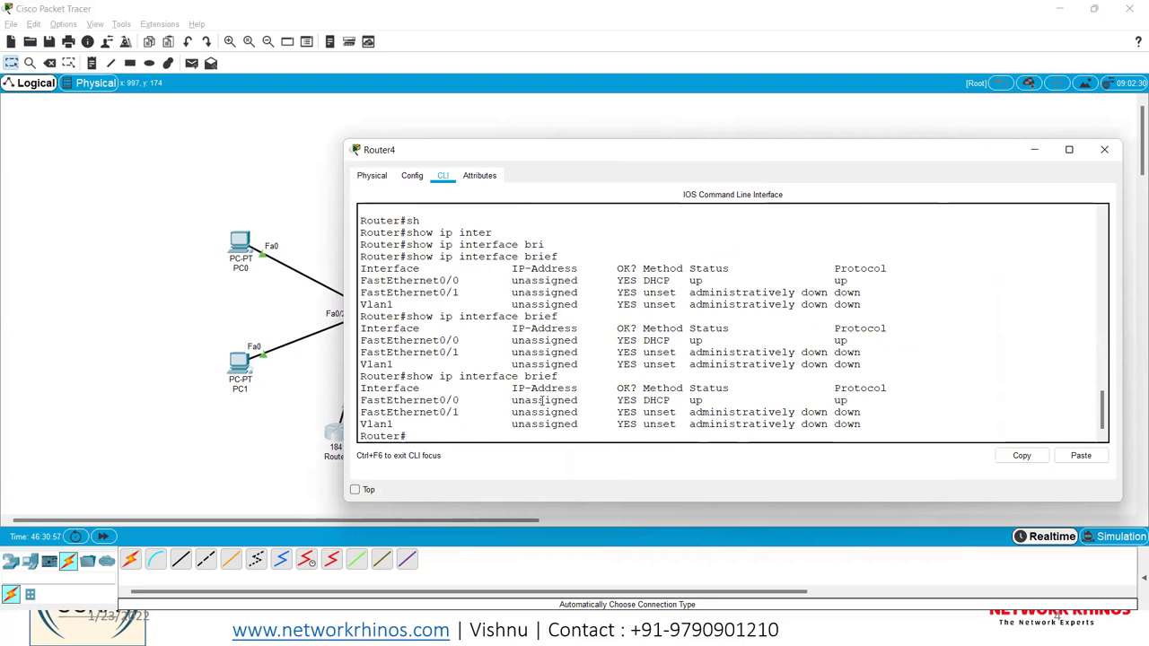
{"action": "double_click", "coordinate": [650, 412]}
{"action": "double_click", "coordinate": [655, 400]}
{"action": "key", "text": "Up"}
{"action": "key", "text": "Return"}
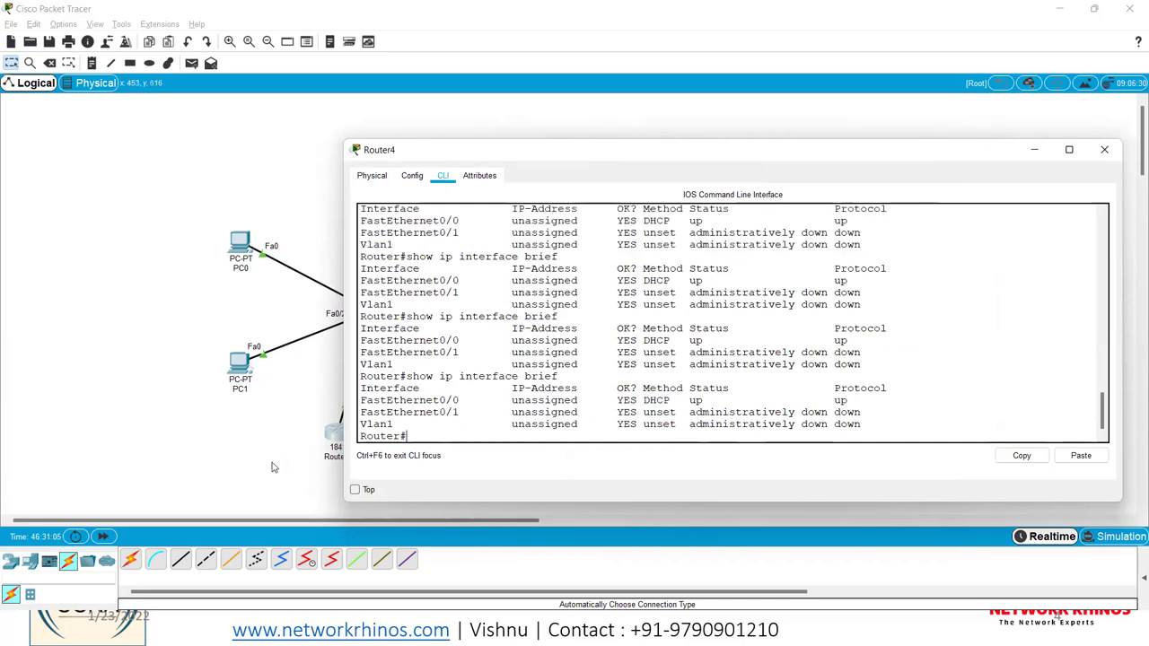
Step: Bring Router4's command-line window back to the front and move it clear of the topology
{"action": "left_click", "coordinate": [274, 467]}
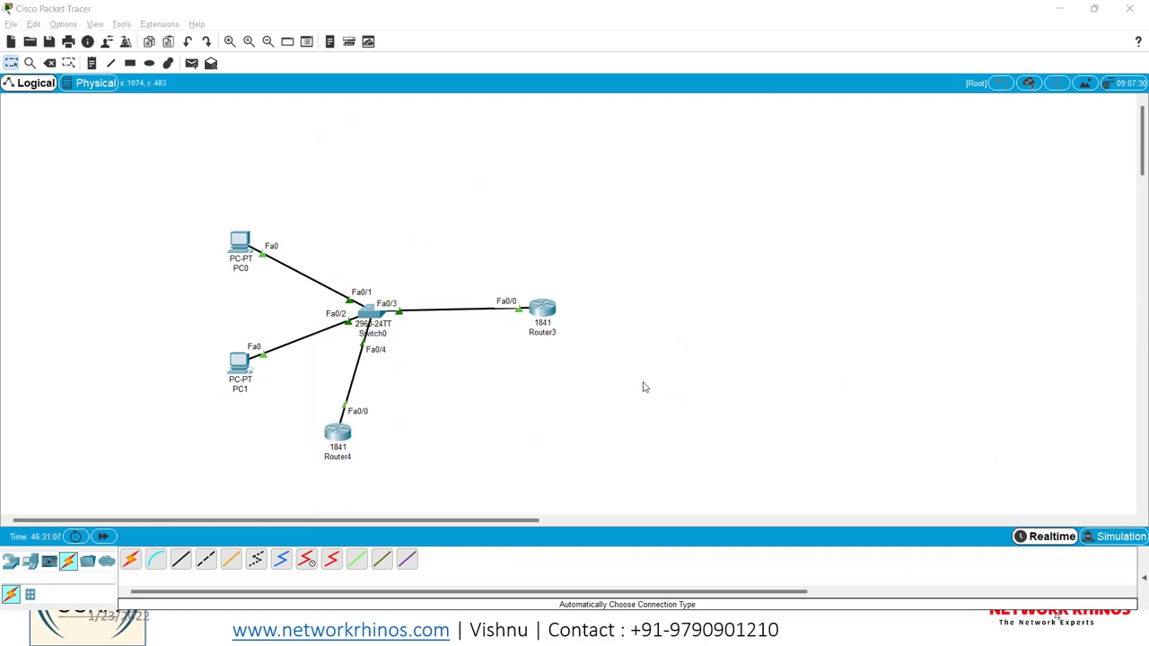
{"action": "key", "text": "super+Tab"}
{"action": "left_click", "coordinate": [328, 90]}
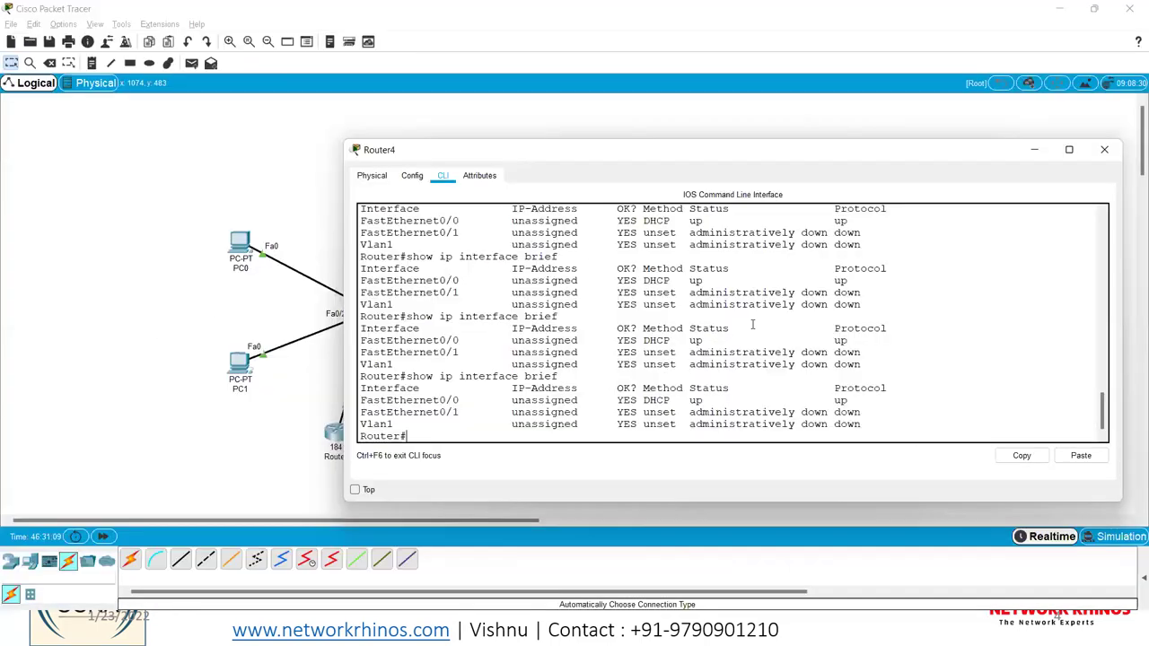
{"action": "key", "text": "Up"}
{"action": "key", "text": "Down"}
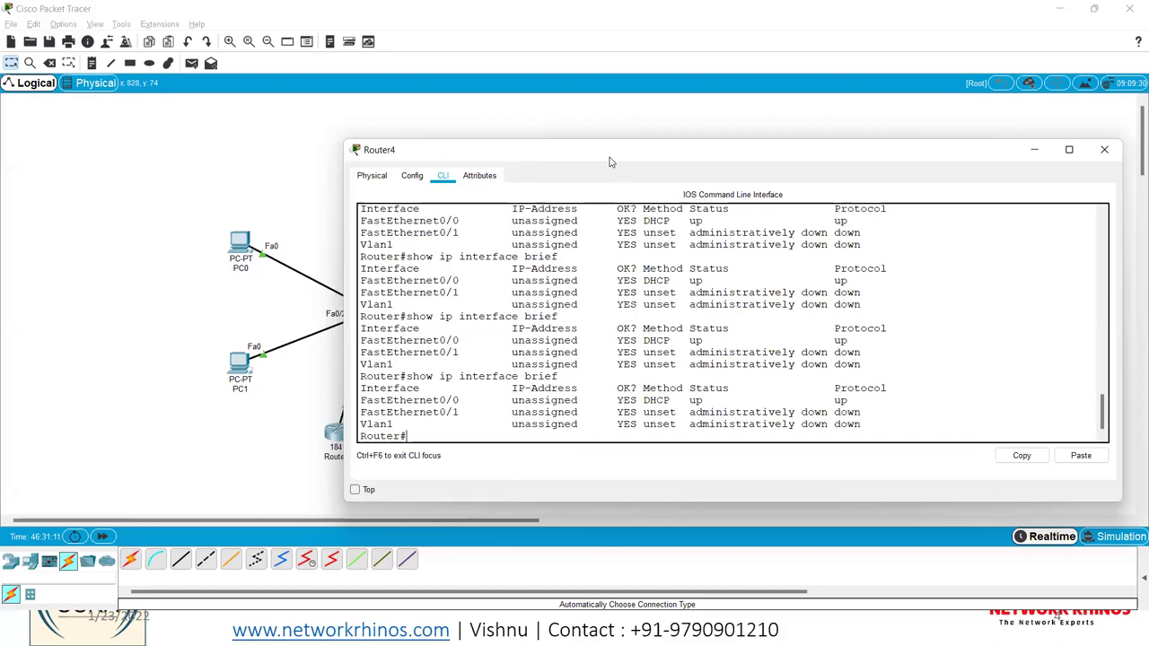
{"action": "left_click_drag", "start_coordinate": [584, 158], "coordinate": [802, 156]}
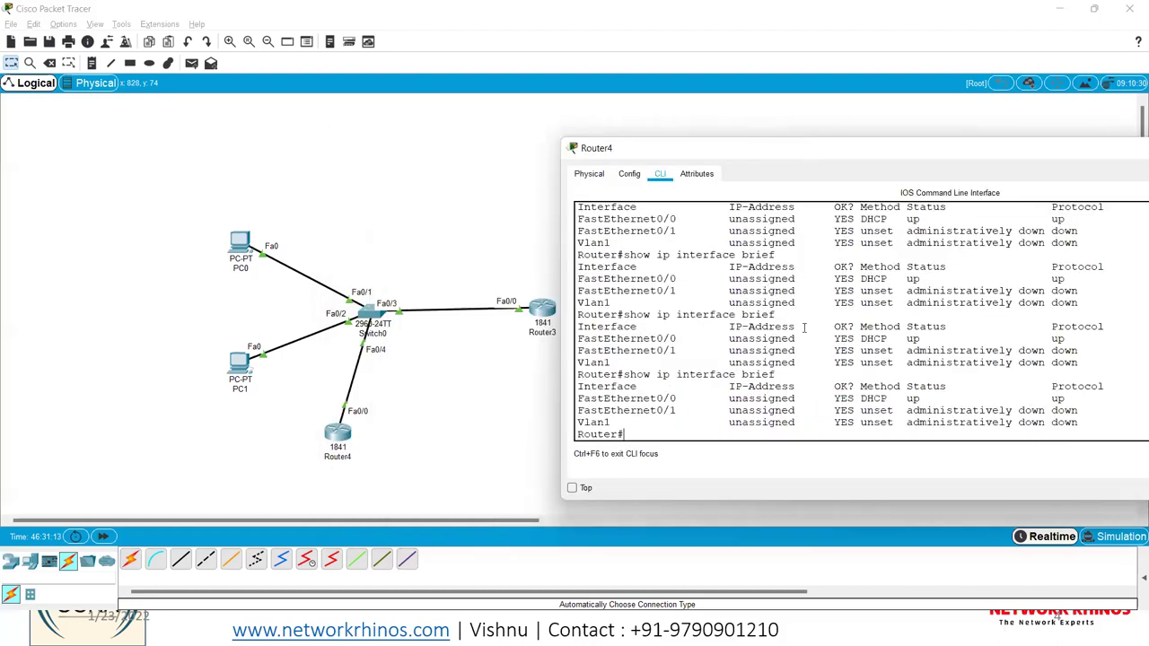
{"action": "key", "text": "Up"}
{"action": "key", "text": "Down"}
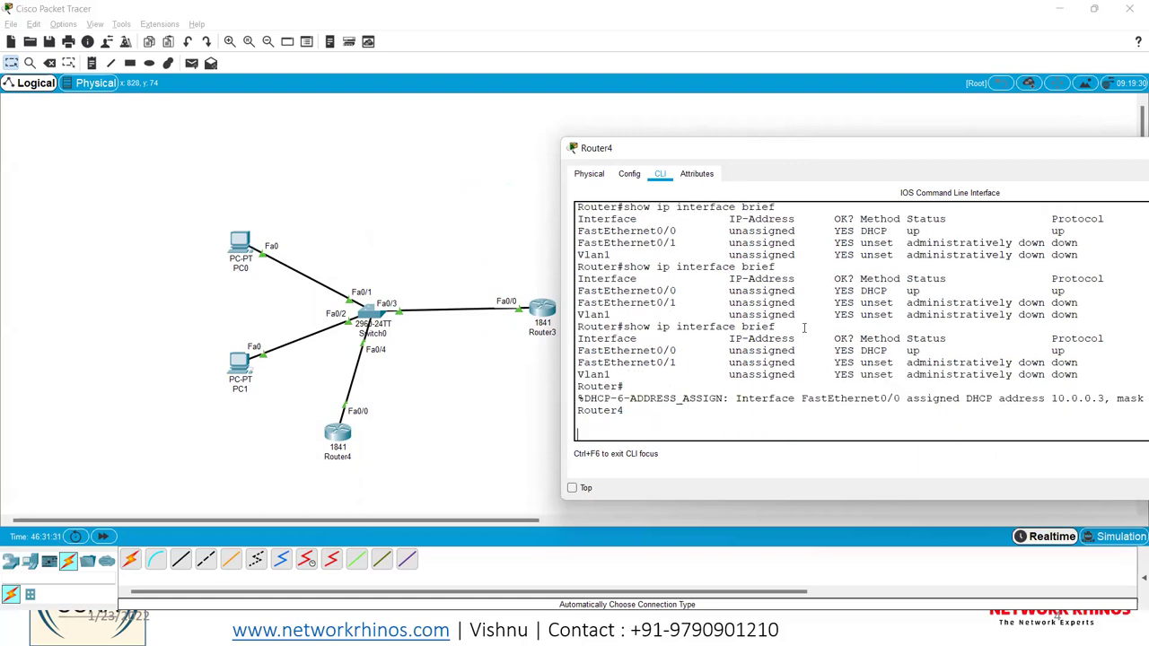
Step: Run show ip interface brief on Router4 again, examine FastEthernet0/0's IP address, and return to the topology
{"action": "key", "text": "Return"}
{"action": "key", "text": "Return"}
{"action": "key", "text": "Up"}
{"action": "key", "text": "Return"}
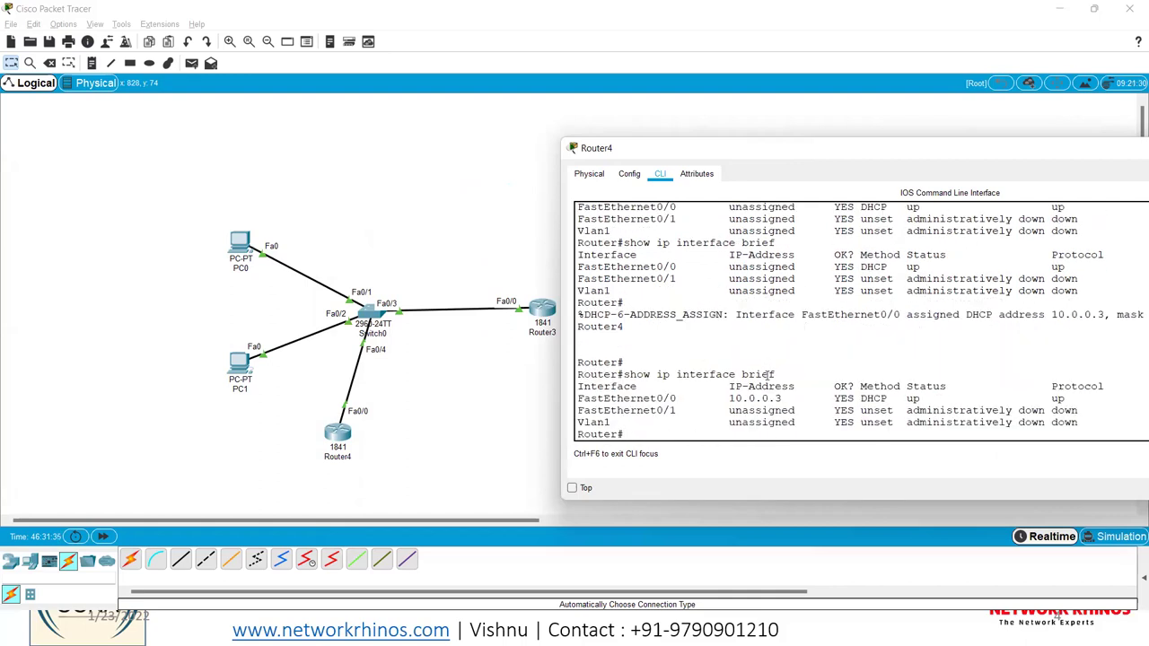
{"action": "left_click_drag", "start_coordinate": [748, 399], "coordinate": [784, 397]}
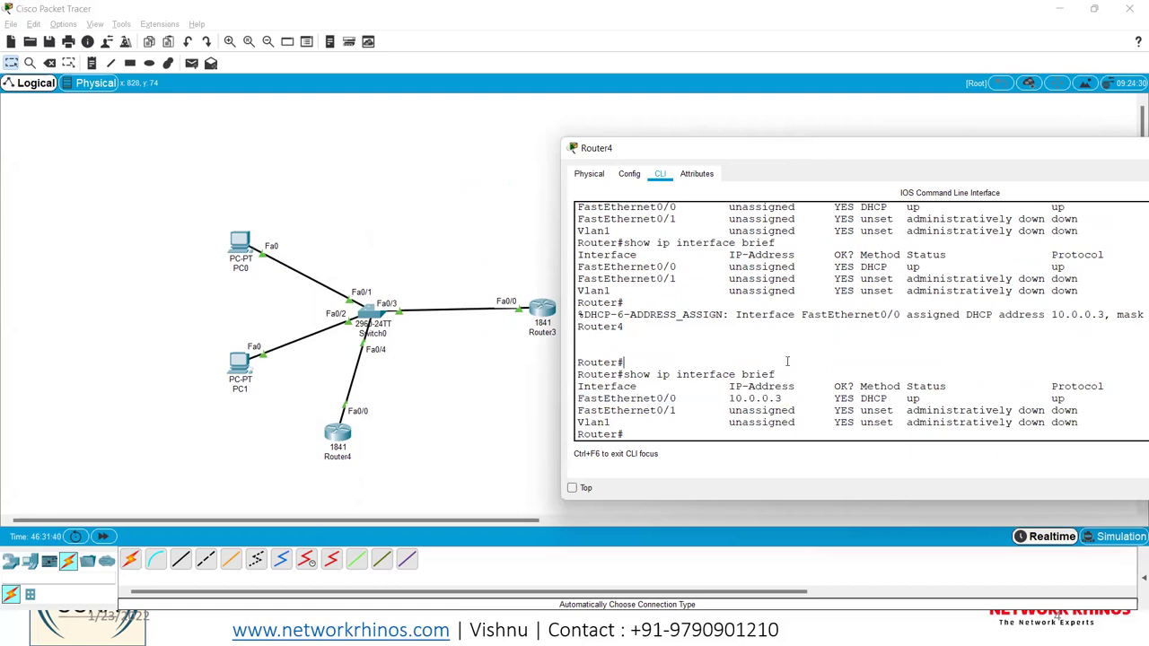
{"action": "left_click", "coordinate": [477, 206]}
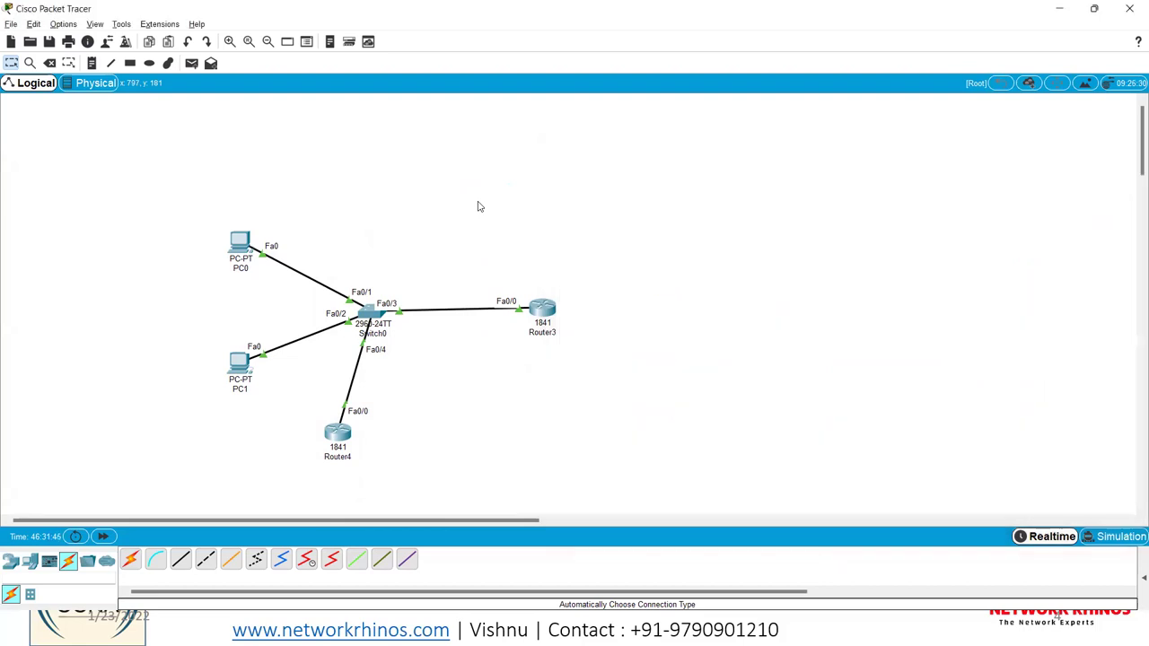
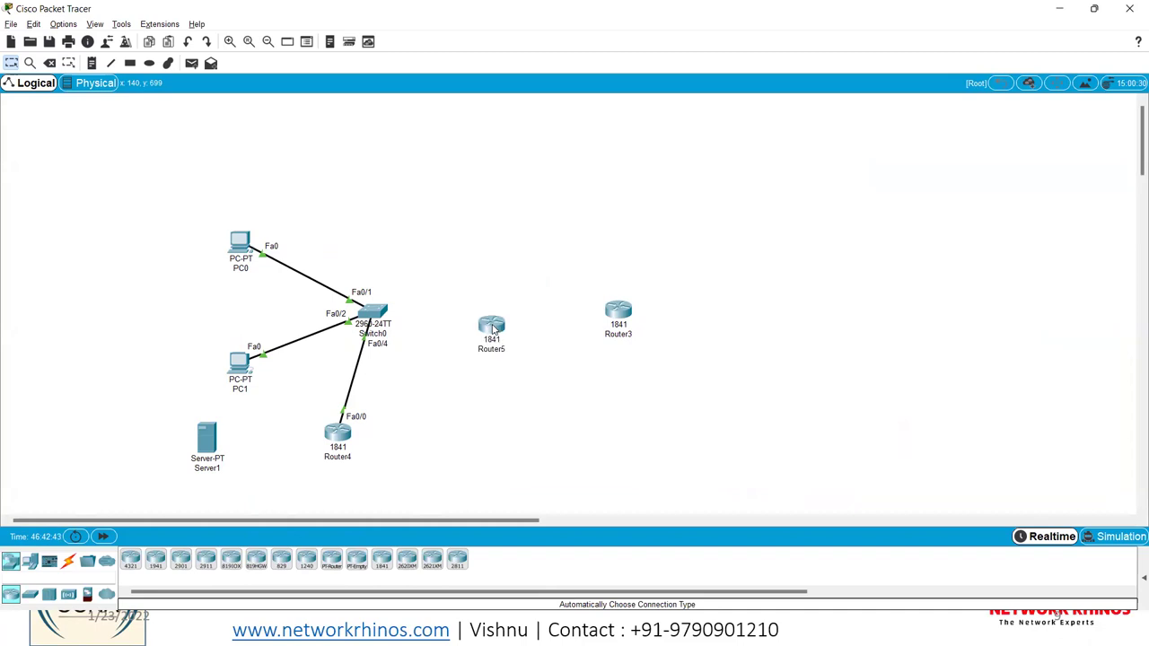
Step: Reposition Router5 roughly level with Switch0 and move Router3 farther away to leave space between the two routers
{"action": "left_click_drag", "start_coordinate": [493, 331], "coordinate": [507, 302]}
{"action": "left_click_drag", "start_coordinate": [604, 332], "coordinate": [700, 308]}
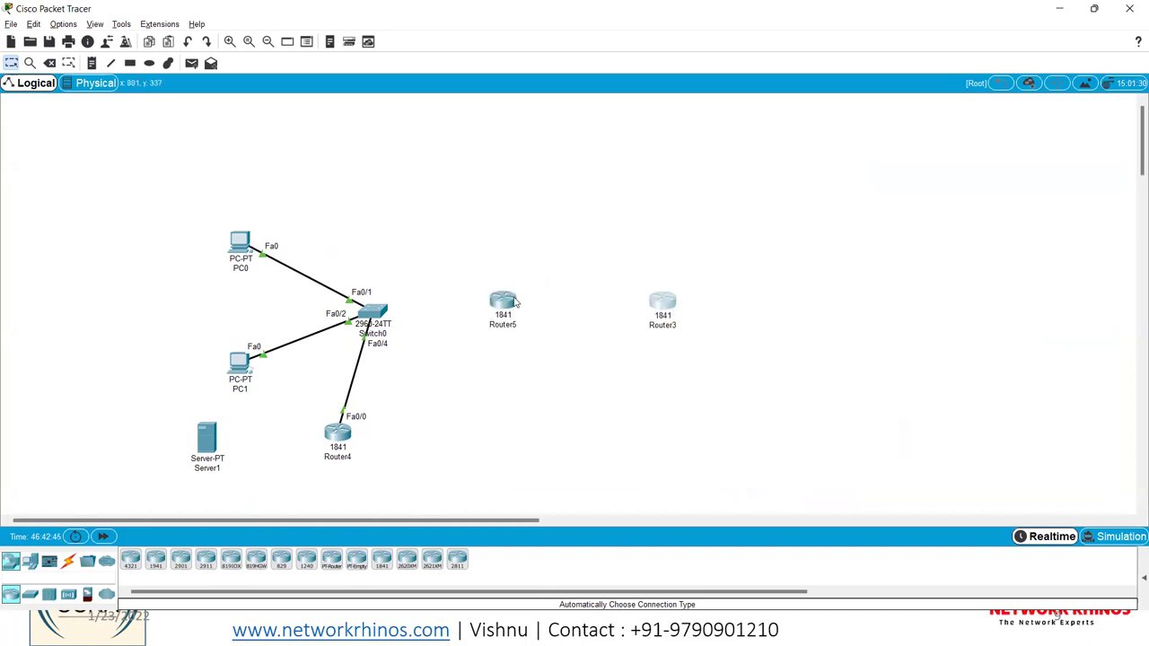
{"action": "left_click_drag", "start_coordinate": [503, 305], "coordinate": [523, 307]}
Step: Connect Switch0 to Router5 and Router5 to Router3 with automatically chosen cables
{"action": "left_click", "coordinate": [69, 562]}
{"action": "left_click", "coordinate": [130, 559]}
{"action": "left_click", "coordinate": [388, 311]}
{"action": "left_click", "coordinate": [519, 308]}
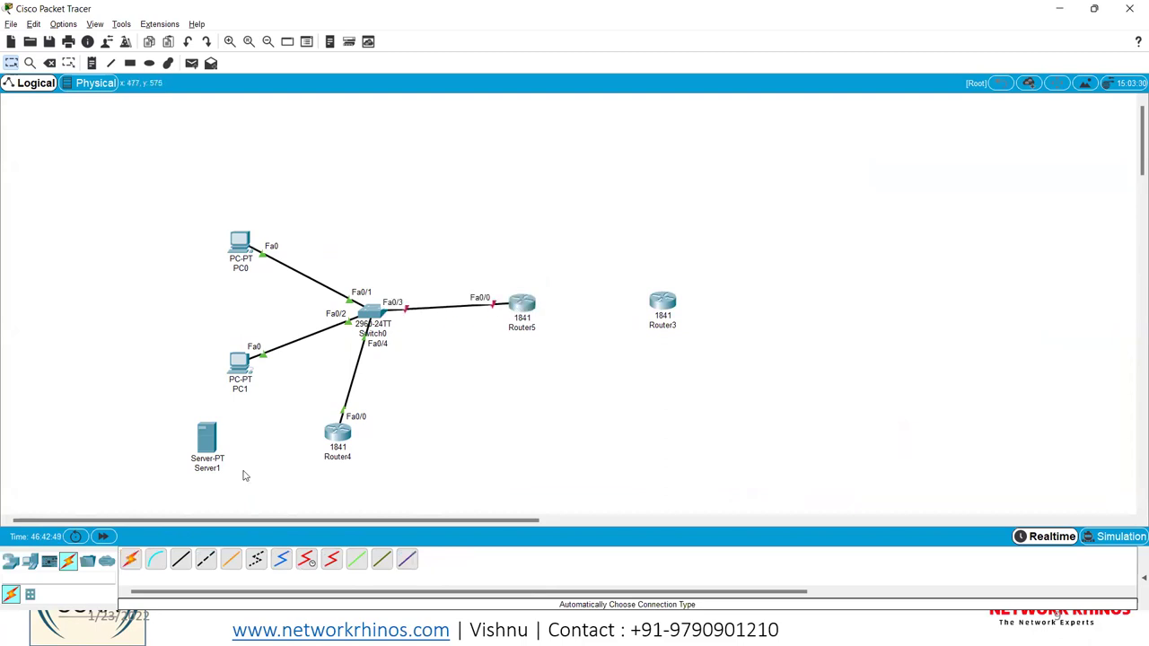
{"action": "left_click", "coordinate": [535, 300]}
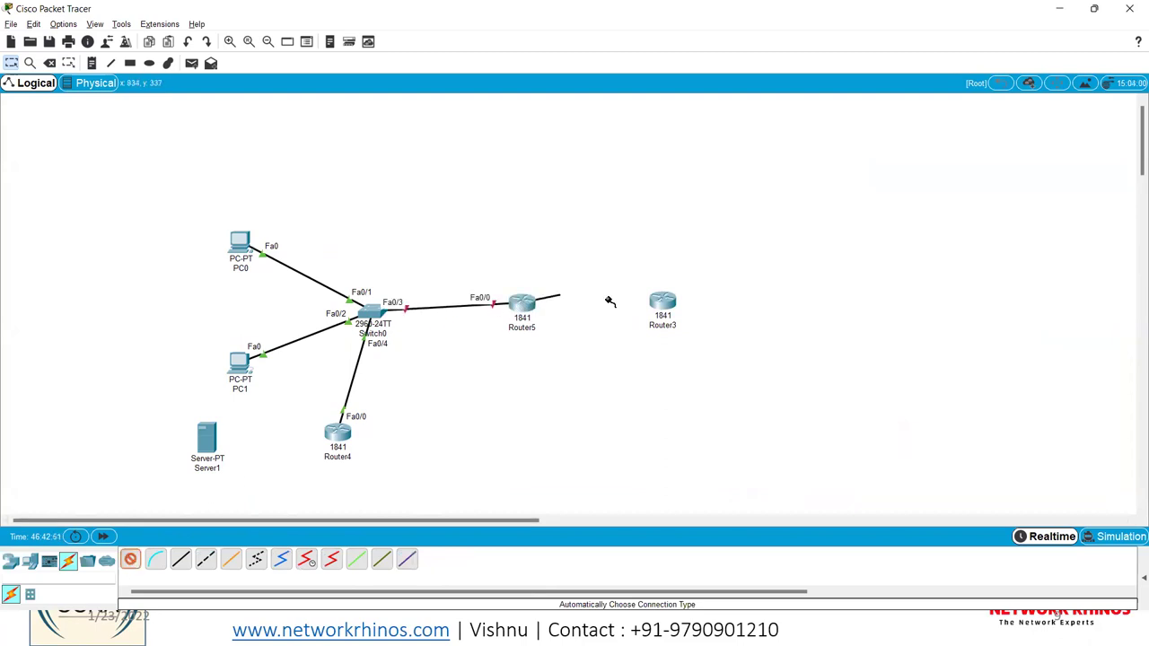
{"action": "left_click", "coordinate": [662, 304]}
Step: Open Router3's command line and enter privileged mode with en
{"action": "left_click", "coordinate": [662, 304]}
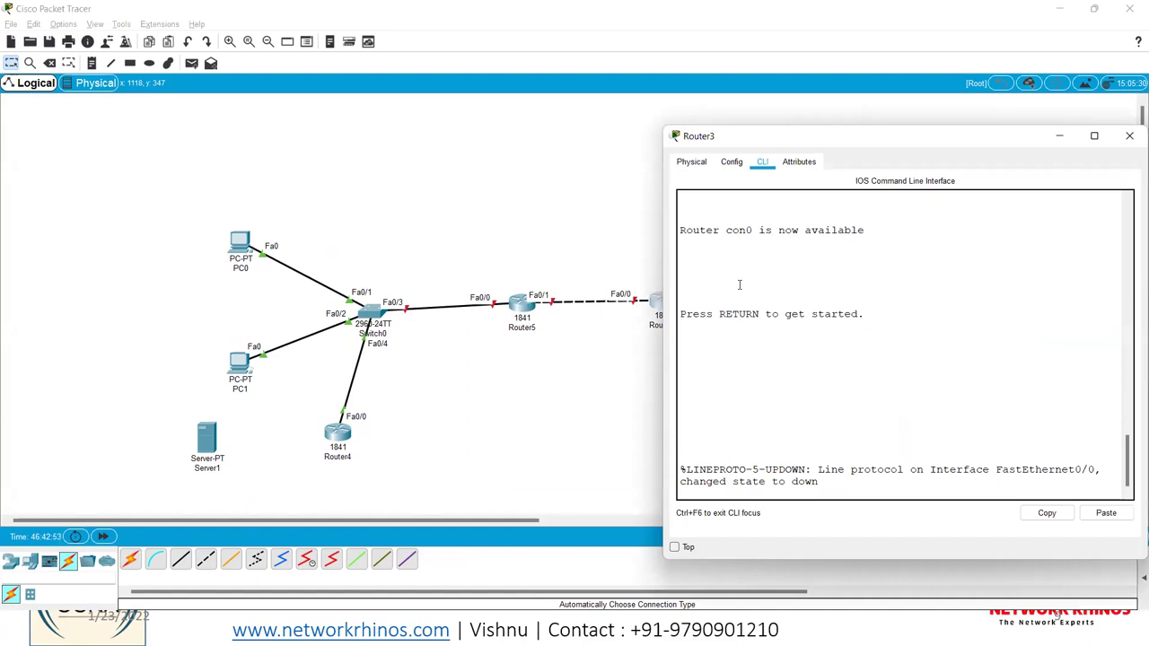
{"action": "key", "text": "Return"}
{"action": "key", "text": "Return"}
{"action": "type", "text": "en"}
{"action": "key", "text": "Return"}
{"action": "key", "text": "Return"}
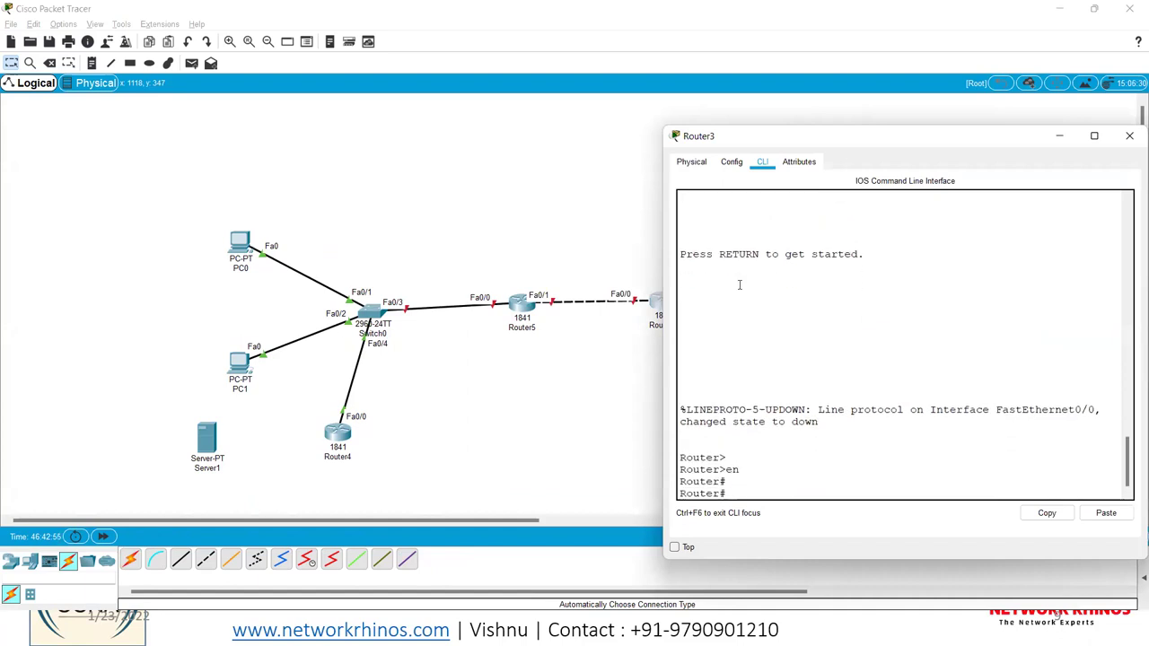
Step: Run show ip interface brief on Router3, check FastEthernet0/0's IP address, and return to the topology
{"action": "type", "text": "sh"}
{"action": "key", "text": "Tab"}
{"action": "type", "text": "ip inter"}
{"action": "key", "text": "Tab"}
{"action": "type", "text": "bri"}
{"action": "key", "text": "Tab"}
{"action": "key", "text": "Return"}
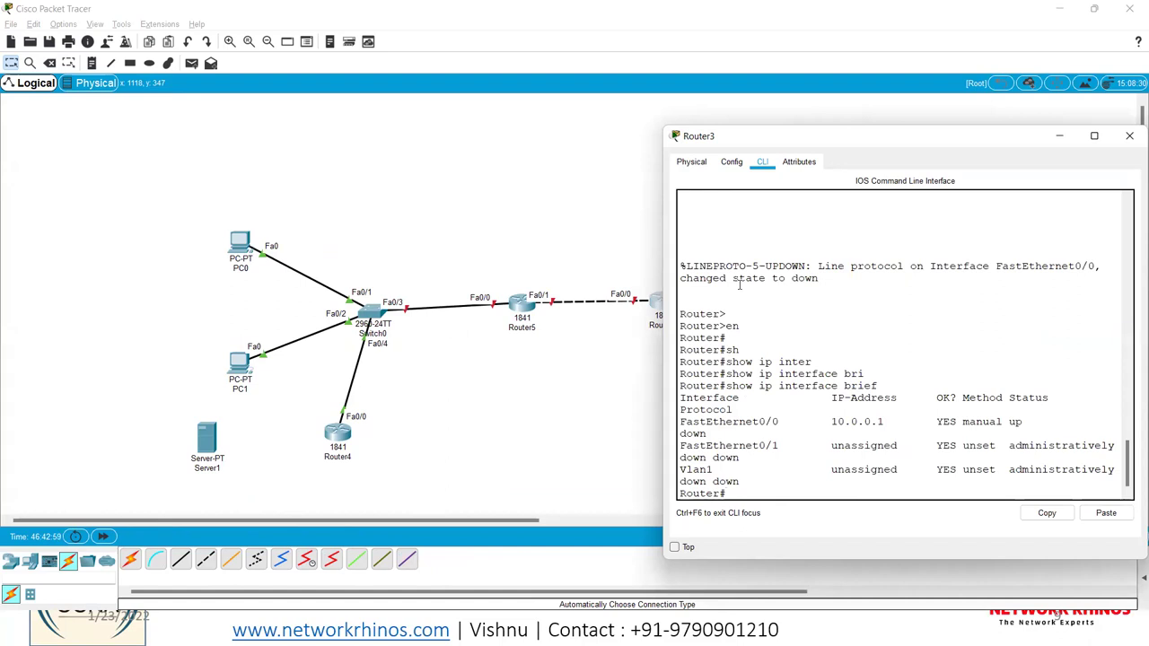
{"action": "left_click_drag", "start_coordinate": [832, 420], "coordinate": [900, 418]}
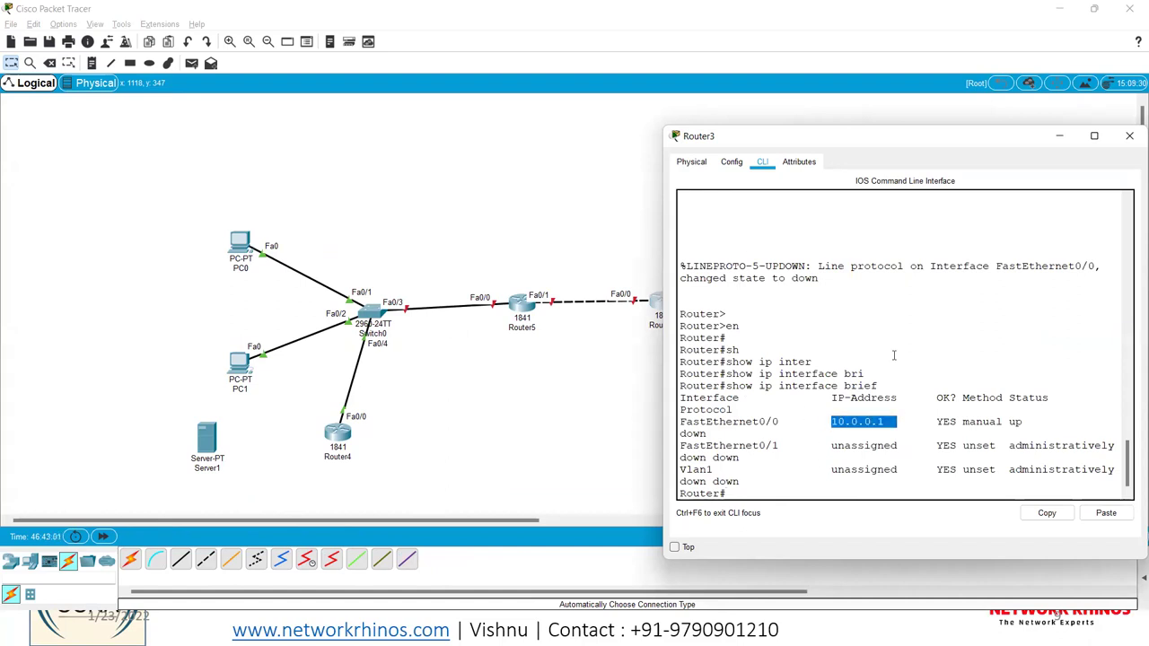
{"action": "left_click", "coordinate": [460, 209]}
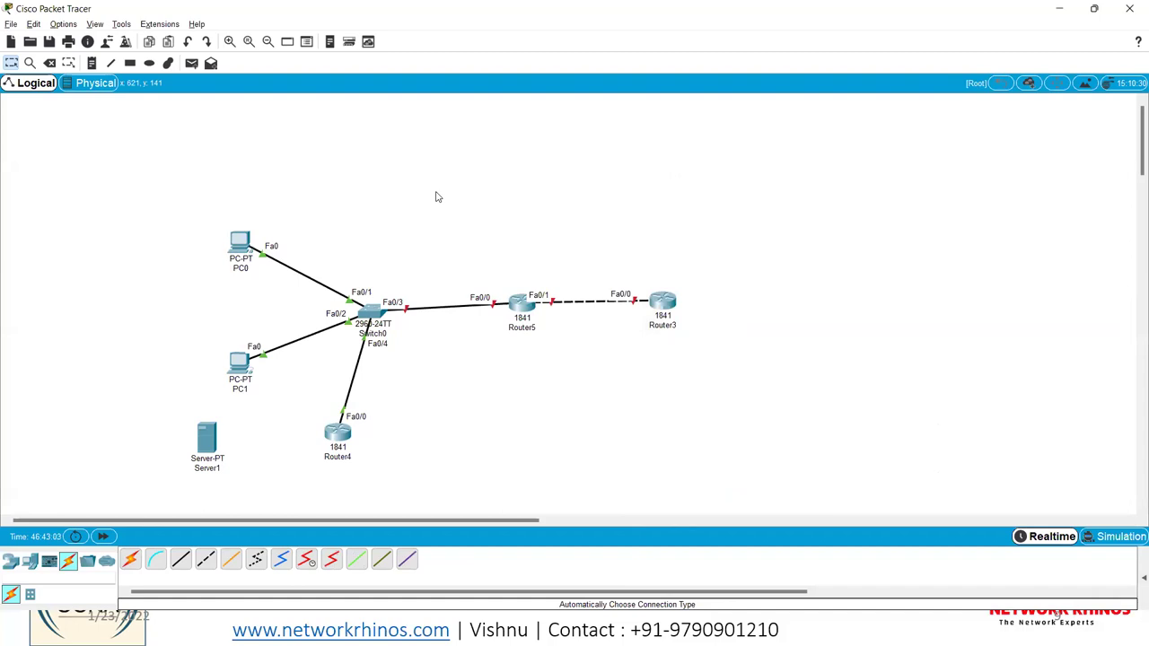
Step: Open Router5's command line, decline the initial configuration dialog, and enter privileged mode
{"action": "left_click", "coordinate": [523, 310]}
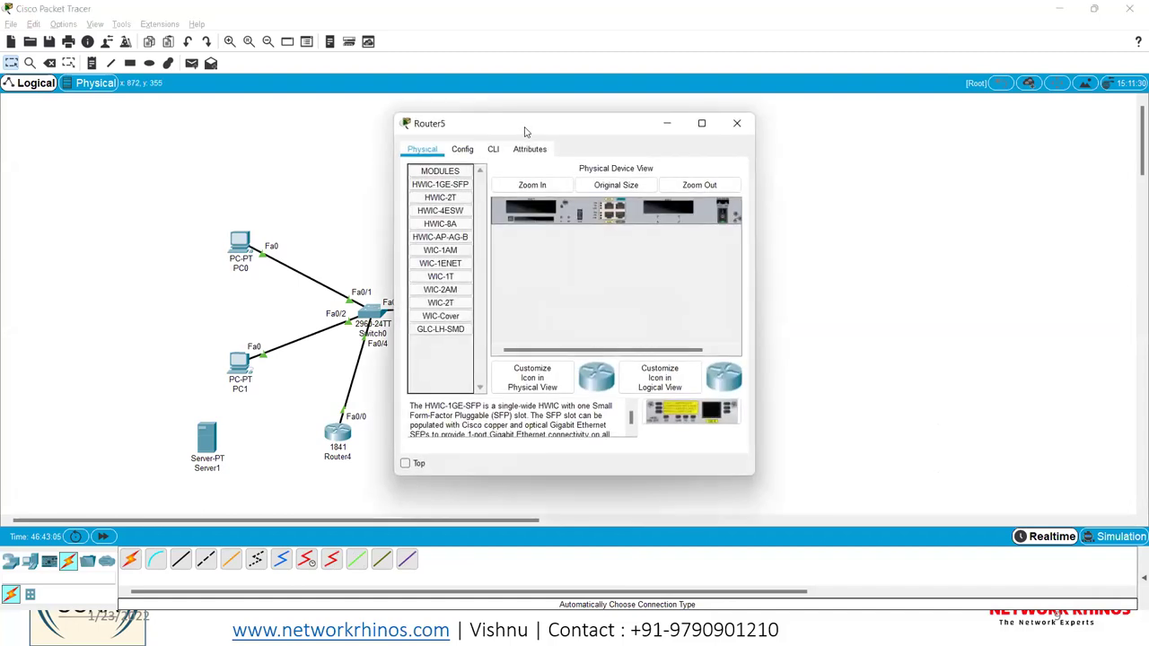
{"action": "left_click_drag", "start_coordinate": [532, 130], "coordinate": [902, 164]}
{"action": "left_click", "coordinate": [864, 177]}
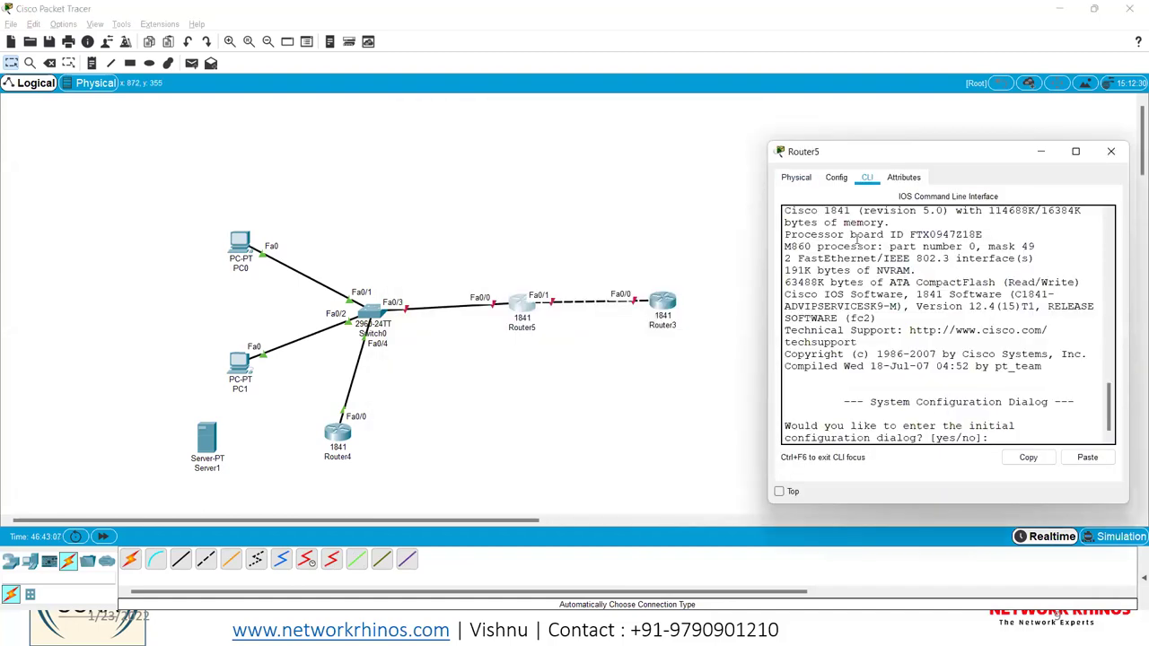
{"action": "type", "text": "no"}
{"action": "key", "text": "Return"}
{"action": "key", "text": "Return"}
{"action": "type", "text": "en"}
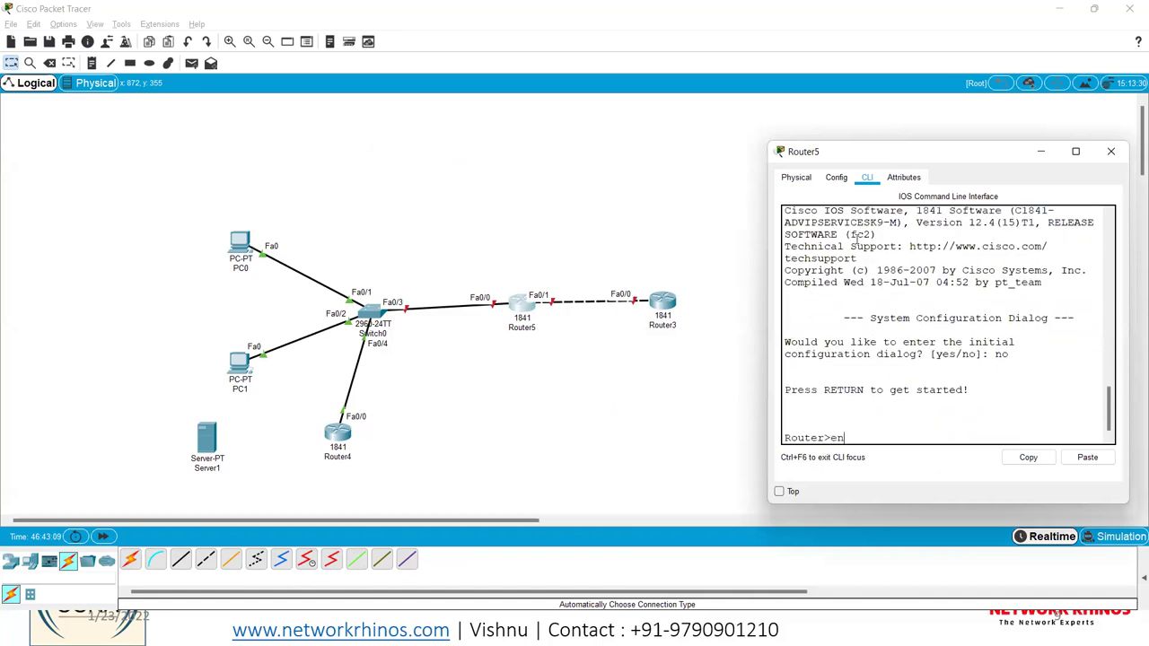
{"action": "key", "text": "Return"}
Step: Enter global configuration on Router5 and assign the IP address 10.0.0.2 255.0.0.0 to interface fa0/1
{"action": "type", "text": "conf t"}
{"action": "key", "text": "Return"}
{"action": "type", "text": "inter"}
{"action": "key", "text": "Tab"}
{"action": "type", "text": "fa0/"}
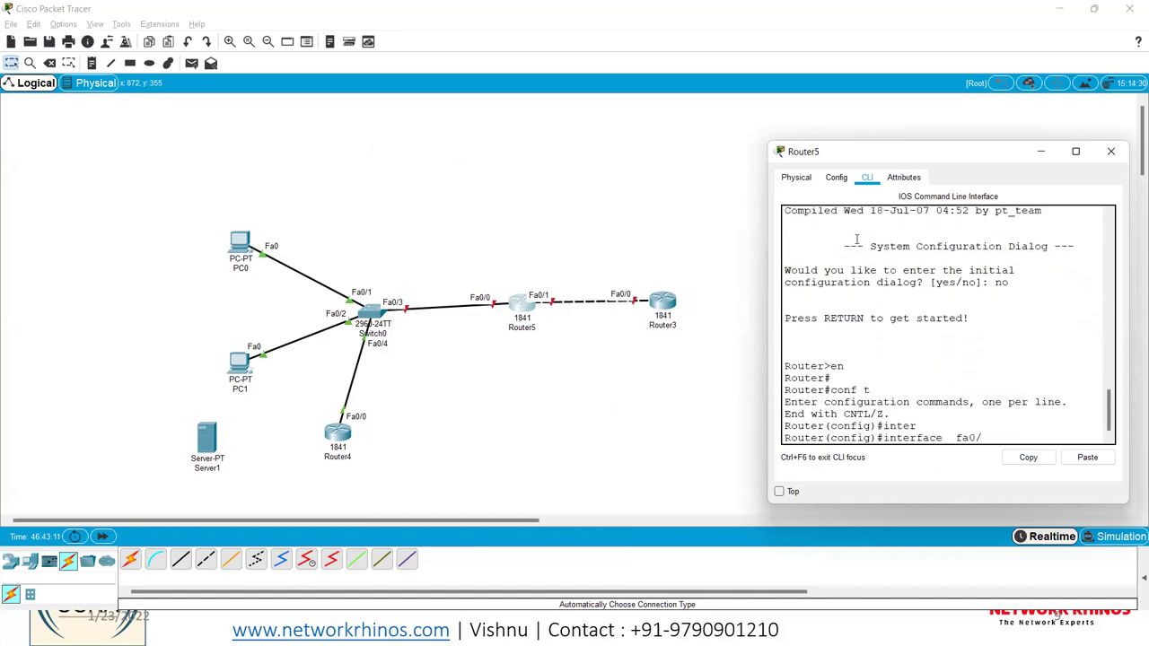
{"action": "type", "text": "14"}
{"action": "key", "text": "BackSpace"}
{"action": "key", "text": "Return"}
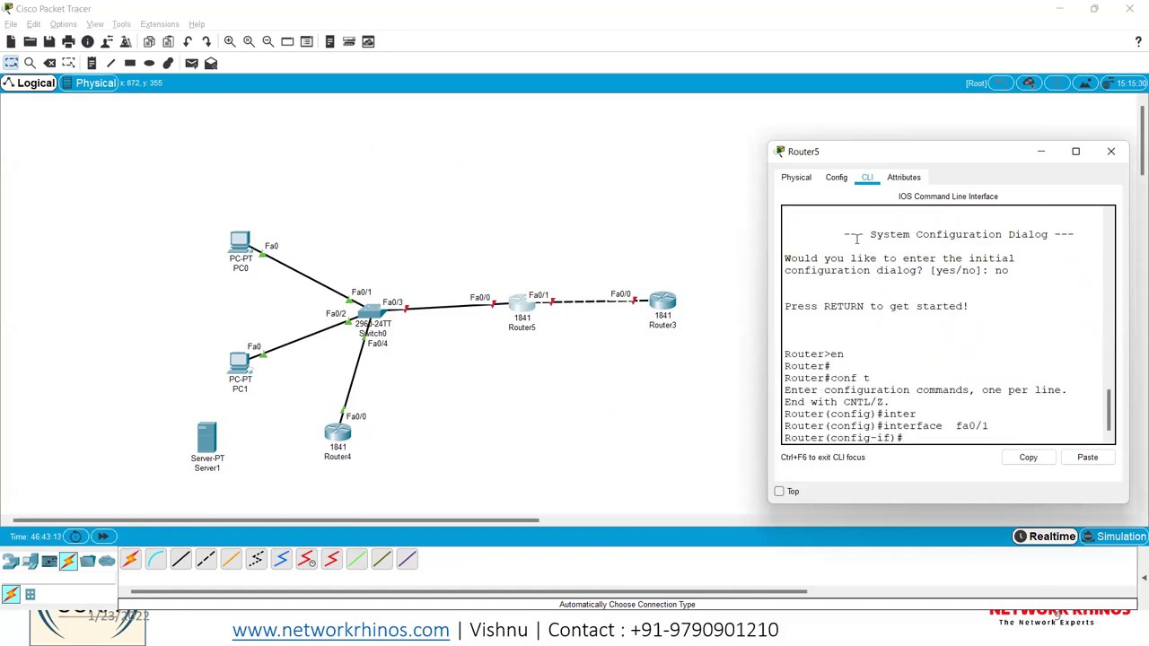
{"action": "type", "text": "ip address 10.0.0.2 255.0.0.0"}
{"action": "key", "text": "Return"}
Step: Enable Router5's interface fa0/1 with no shutdown and exit back to global configuration mode
{"action": "type", "text": "no sht"}
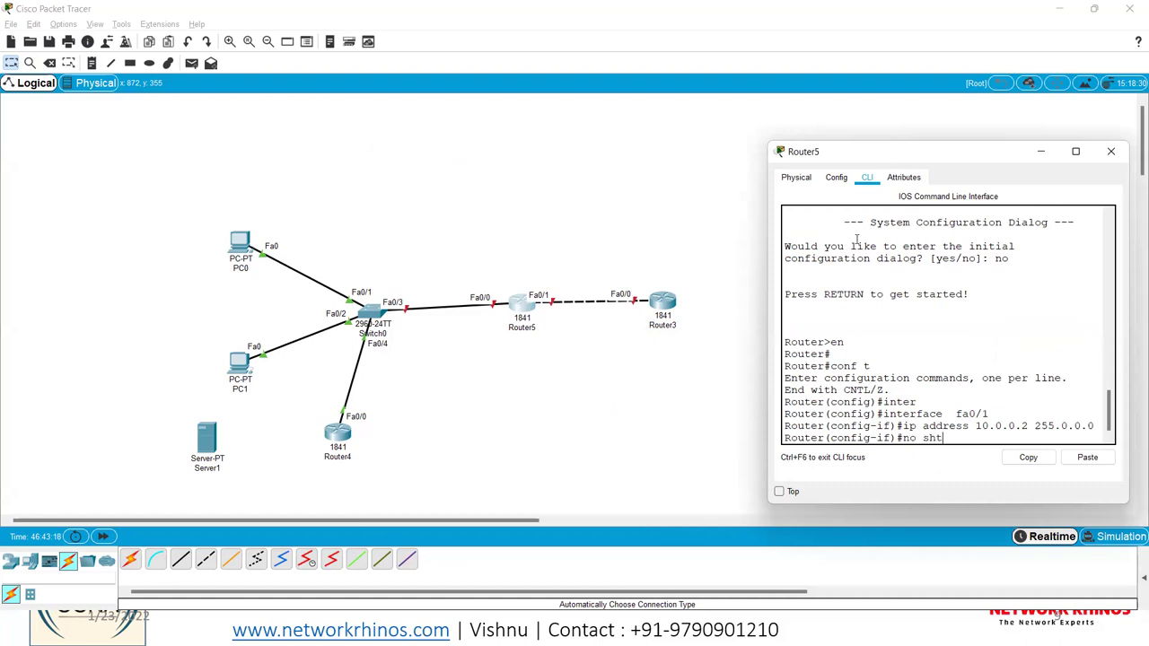
{"action": "key", "text": "Return"}
{"action": "key", "text": "Return"}
{"action": "type", "text": "no shut"}
{"action": "key", "text": "Tab"}
{"action": "key", "text": "Return"}
{"action": "type", "text": "edn"}
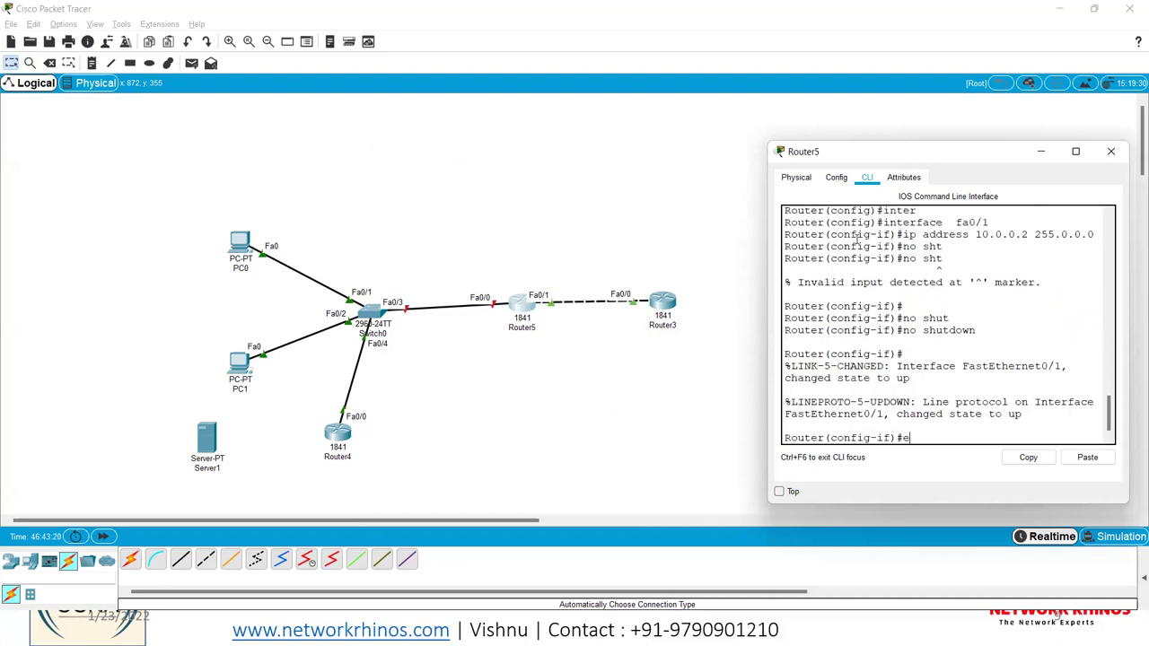
{"action": "key", "text": "Return"}
{"action": "key", "text": "Return"}
{"action": "type", "text": "exi"}
{"action": "key", "text": "Tab"}
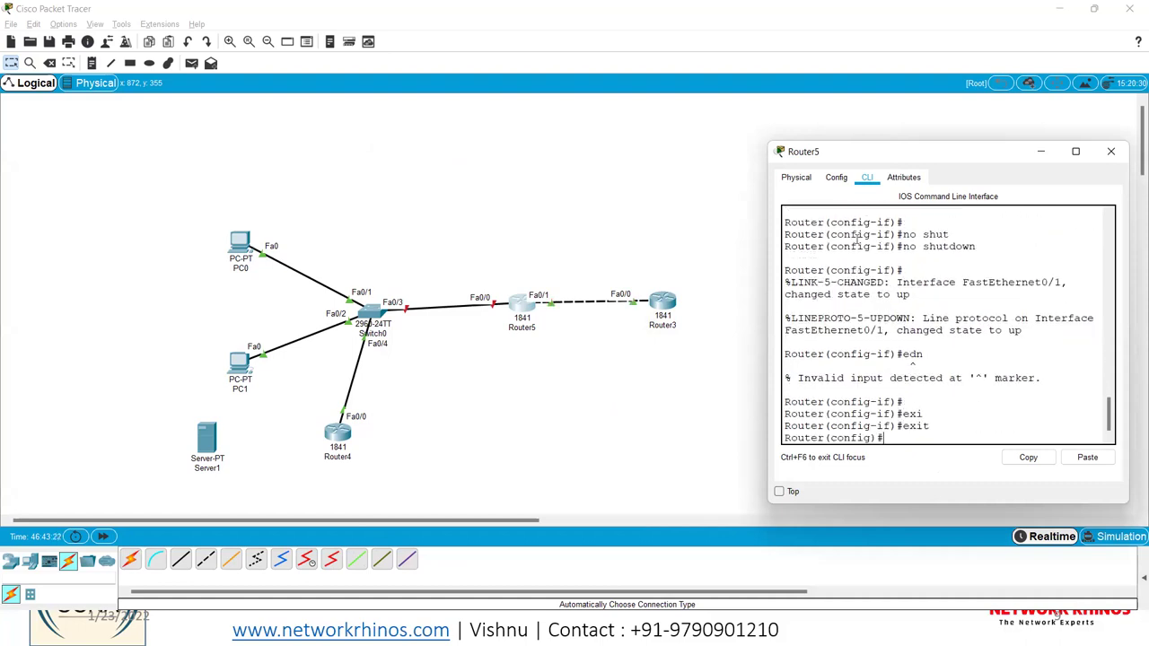
{"action": "key", "text": "Return"}
{"action": "key", "text": "Return"}
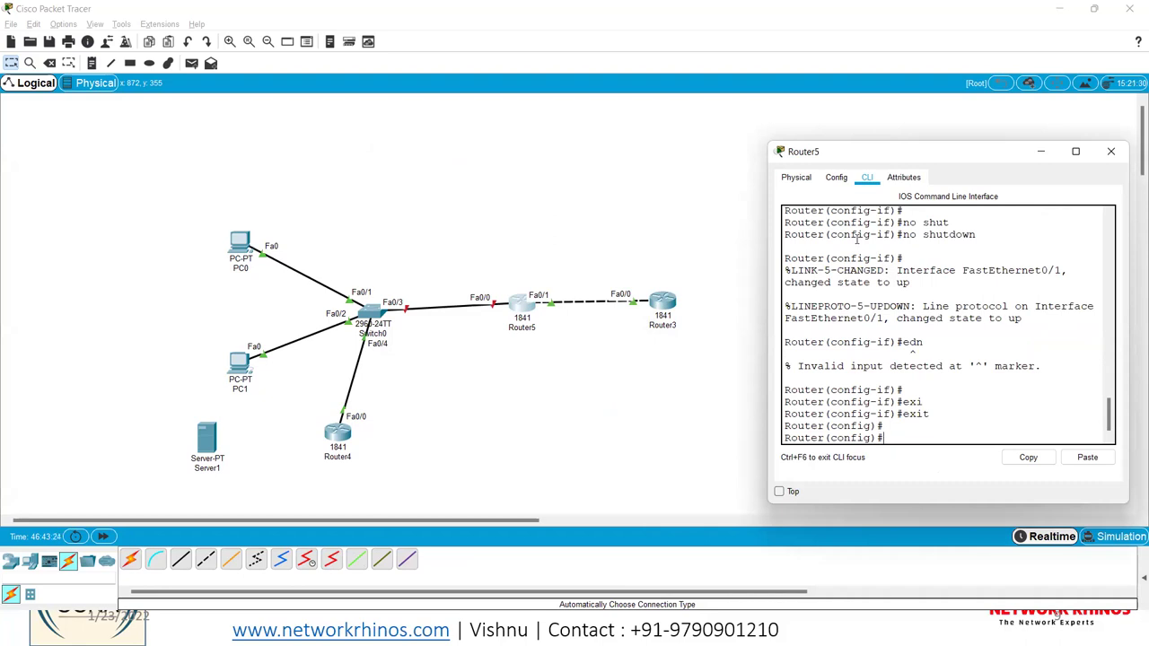
Step: Assign 12.0.0.1 255.0.0.0 to Router5's interface fa0/0 and enable it with no shutdown
{"action": "type", "text": "inter"}
{"action": "key", "text": "Tab"}
{"action": "type", "text": "fa0/0"}
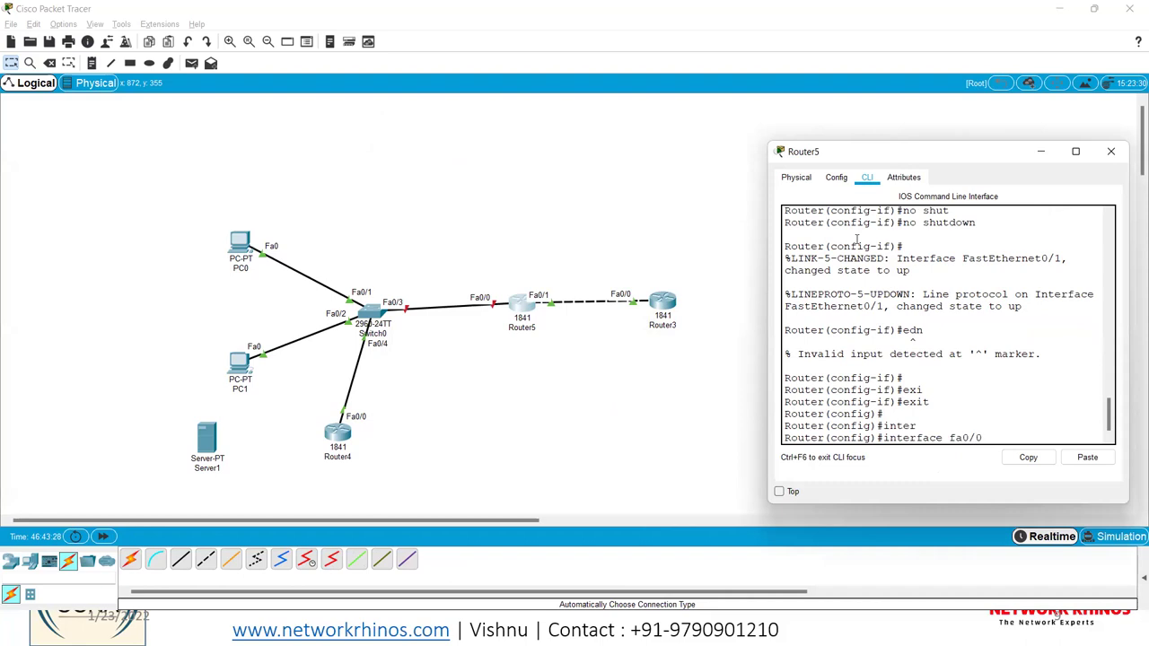
{"action": "key", "text": "Return"}
{"action": "type", "text": "ip address 12.0.0.1 255.0.0.0"}
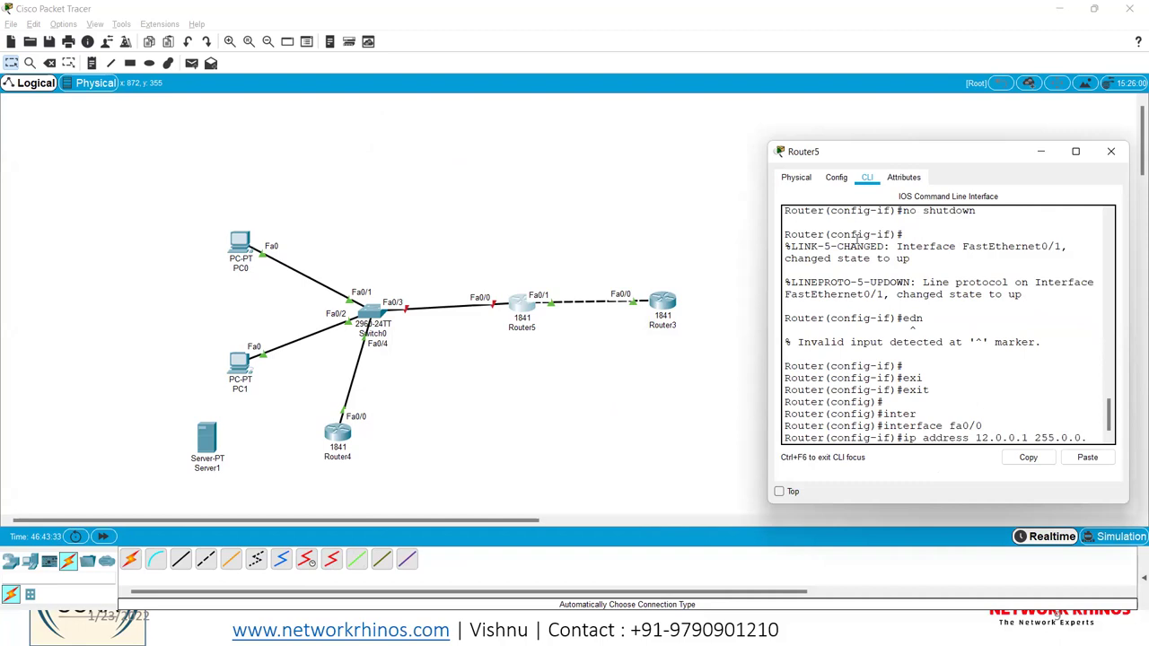
{"action": "key", "text": "Return"}
{"action": "type", "text": "no s"}
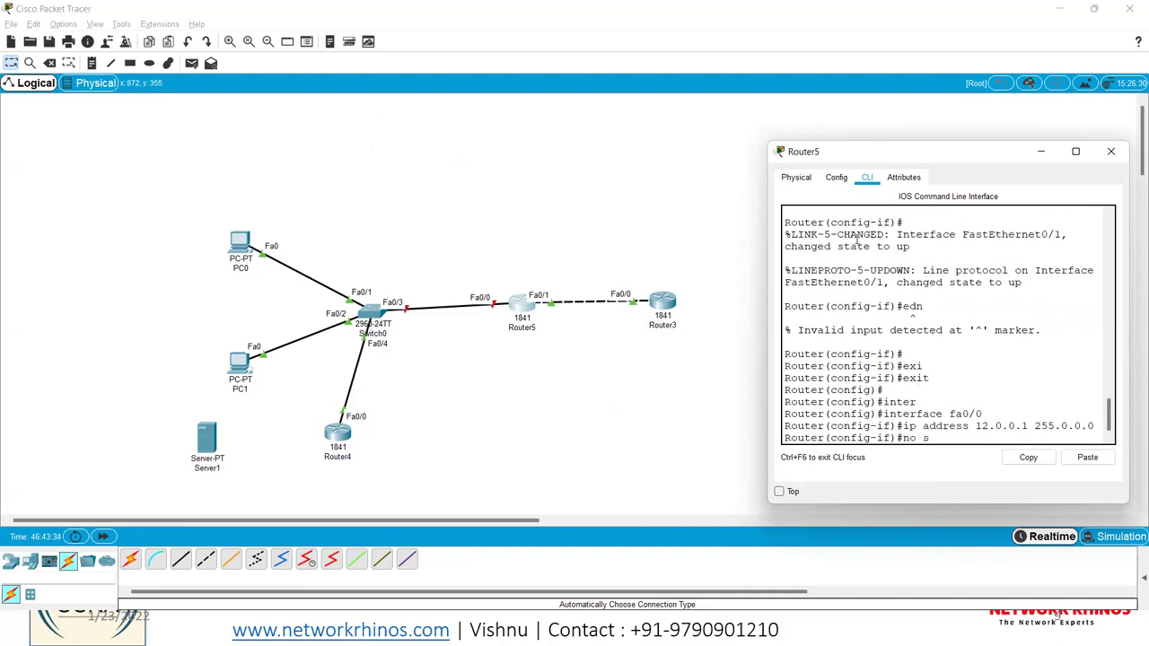
{"action": "type", "text": "hut"}
{"action": "key", "text": "Tab"}
{"action": "key", "text": "Return"}
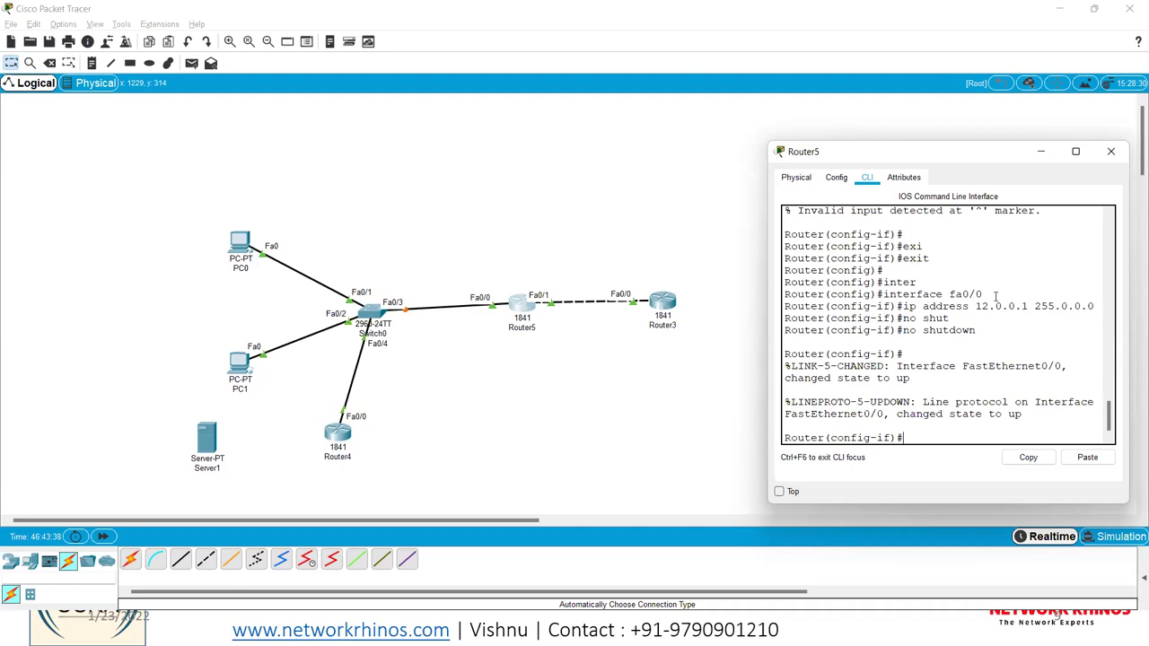
Step: Highlight the network part of fa0/0's address and review the switch-side devices in the topology
{"action": "left_click_drag", "start_coordinate": [975, 306], "coordinate": [1012, 307]}
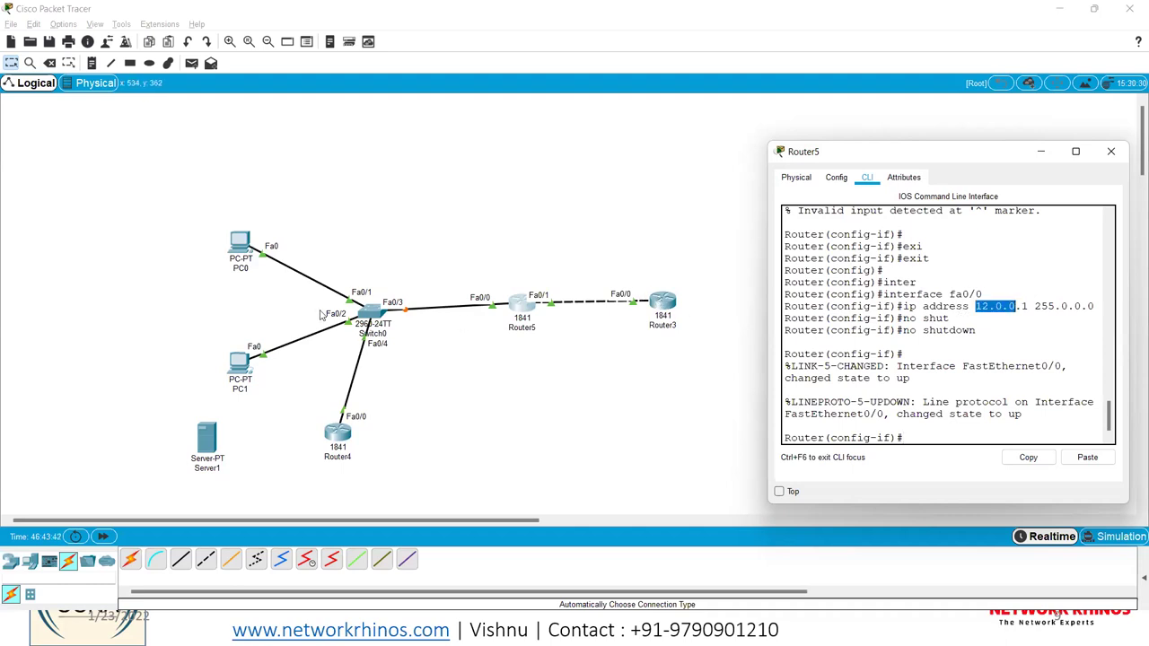
{"action": "left_click_drag", "start_coordinate": [468, 271], "coordinate": [500, 325]}
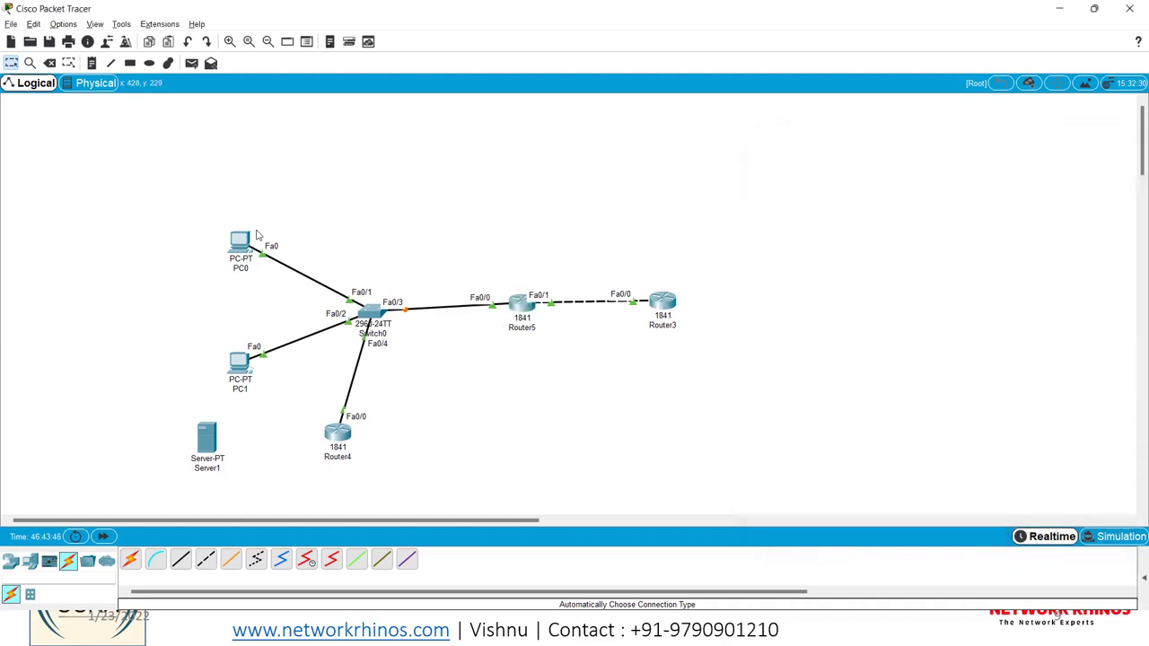
{"action": "left_click_drag", "start_coordinate": [193, 204], "coordinate": [410, 441]}
Step: Open Router3's command line and enter global configuration mode with conf t
{"action": "left_click", "coordinate": [662, 304]}
{"action": "key", "text": "Return"}
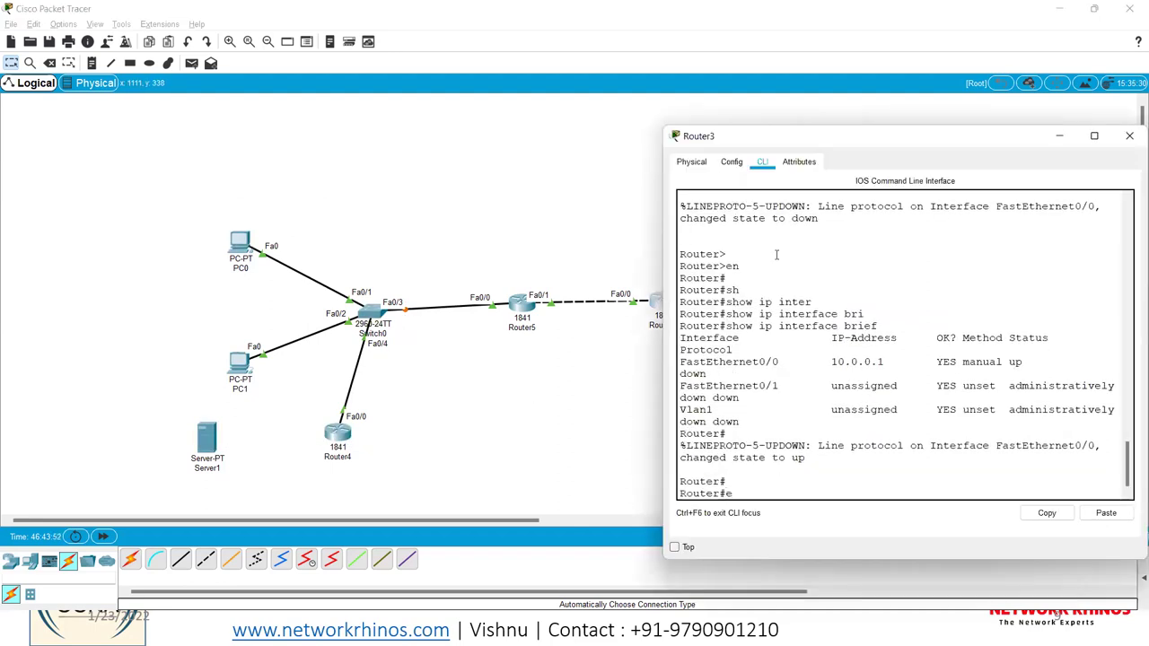
{"action": "type", "text": "conf t"}
{"action": "key", "text": "Return"}
Step: Remove the DHCP pool Rhinos from Router3 with no ip dhcp pool Rhinos
{"action": "type", "text": "no ip dh"}
{"action": "key", "text": "Tab"}
{"action": "type", "text": "poo"}
{"action": "key", "text": "Tab"}
{"action": "type", "text": "RHINOS"}
{"action": "key", "text": "BackSpace"}
{"action": "key", "text": "BackSpace"}
{"action": "key", "text": "BackSpace"}
{"action": "key", "text": "BackSpace"}
{"action": "key", "text": "BackSpace"}
{"action": "type", "text": "hinos"}
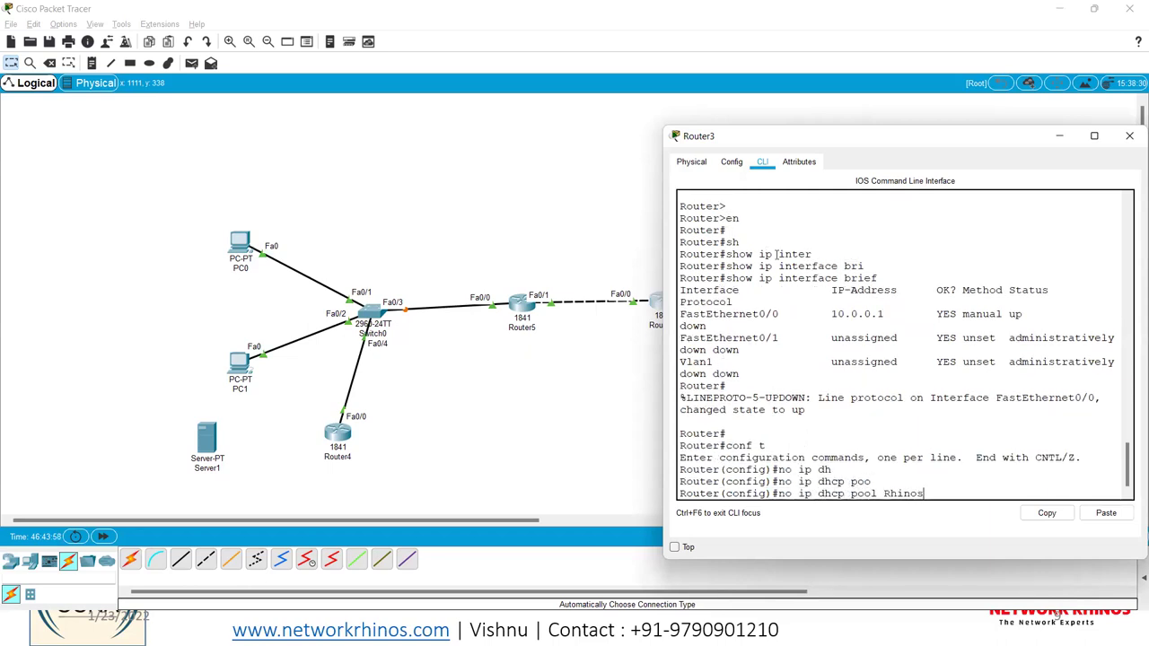
{"action": "key", "text": "Return"}
Step: Switch to Notepad and edit the DHCP commands to use network 12.0.0.0 255.0.0.0 and default-router 12.0.0.1
{"action": "key", "text": "alt+Tab"}
{"action": "key", "text": "alt+Tab"}
{"action": "key", "text": "alt+Tab"}
{"action": "key", "text": "alt+Tab"}
{"action": "key", "text": "alt+Tab"}
{"action": "left_click", "coordinate": [273, 302]}
{"action": "left_click", "coordinate": [272, 301]}
{"action": "key", "text": "BackSpace"}
{"action": "type", "text": "2"}
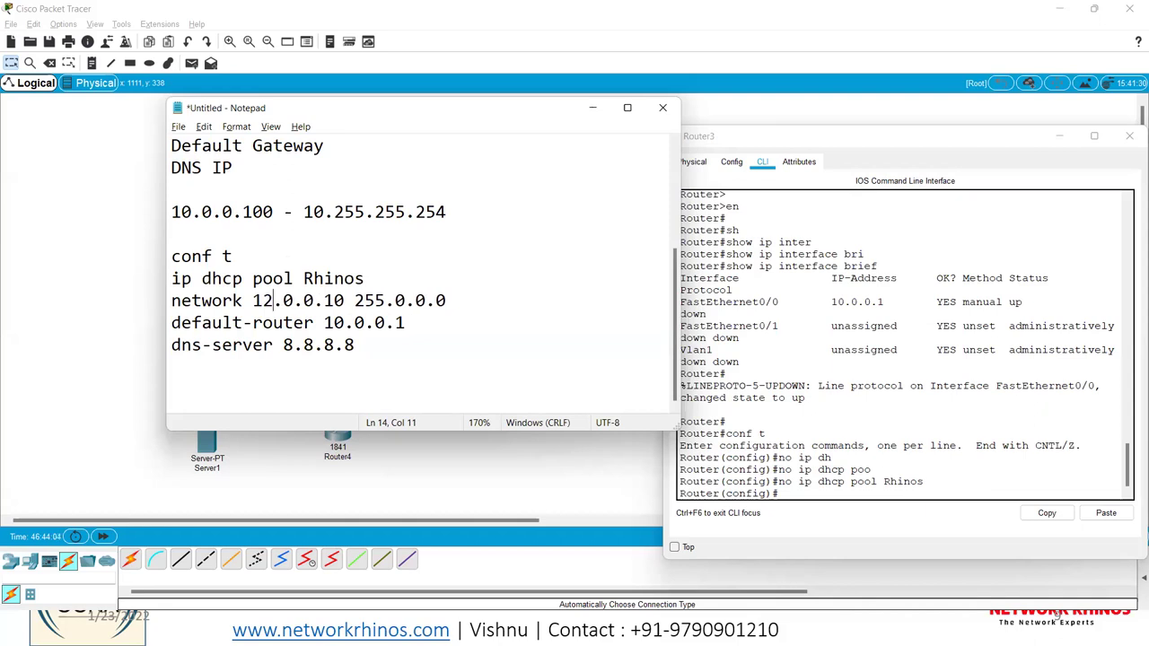
{"action": "left_click", "coordinate": [338, 323]}
{"action": "key", "text": "Delete"}
{"action": "type", "text": "2"}
{"action": "left_click", "coordinate": [336, 303]}
{"action": "key", "text": "BackSpace"}
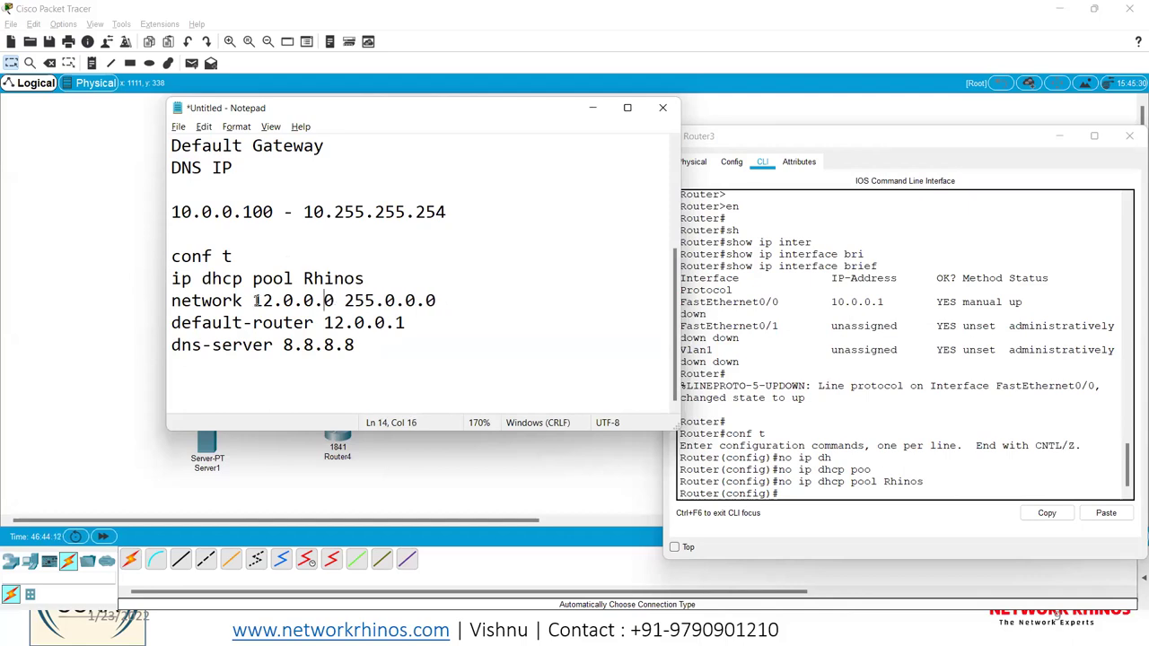
Step: Add blank lines below the dns-server command and move the Notepad window clear of the PCs and switch
{"action": "left_click_drag", "start_coordinate": [254, 301], "coordinate": [416, 300]}
{"action": "left_click", "coordinate": [399, 341]}
{"action": "key", "text": "Return"}
{"action": "key", "text": "Return"}
{"action": "key", "text": "Return"}
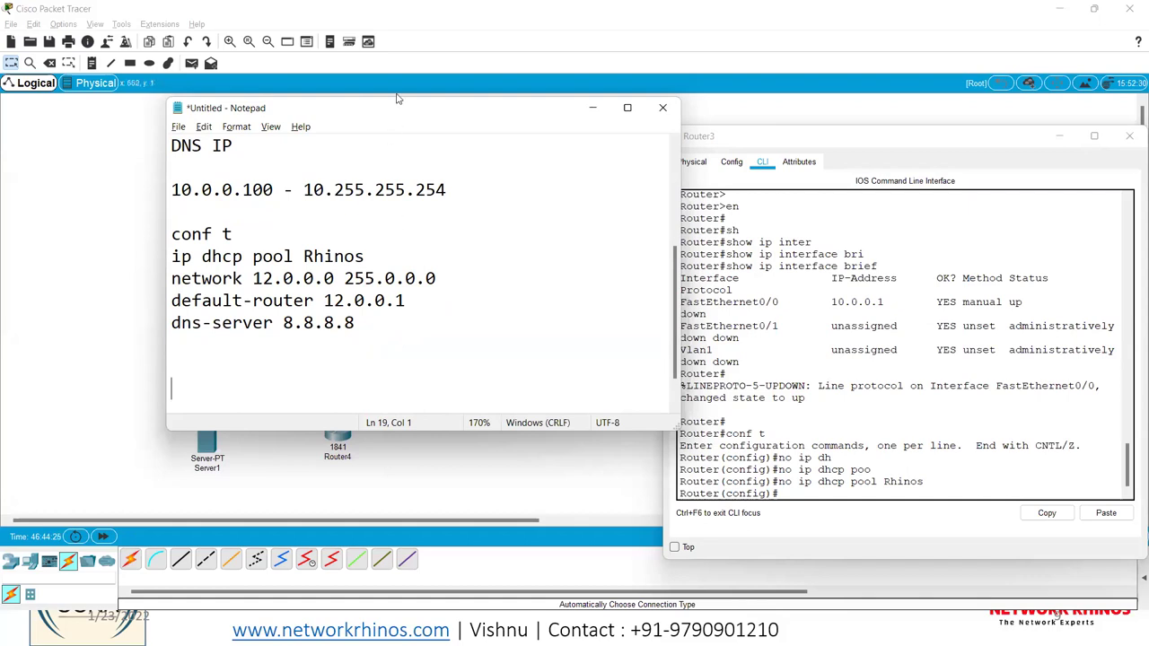
{"action": "left_click_drag", "start_coordinate": [396, 111], "coordinate": [770, 115]}
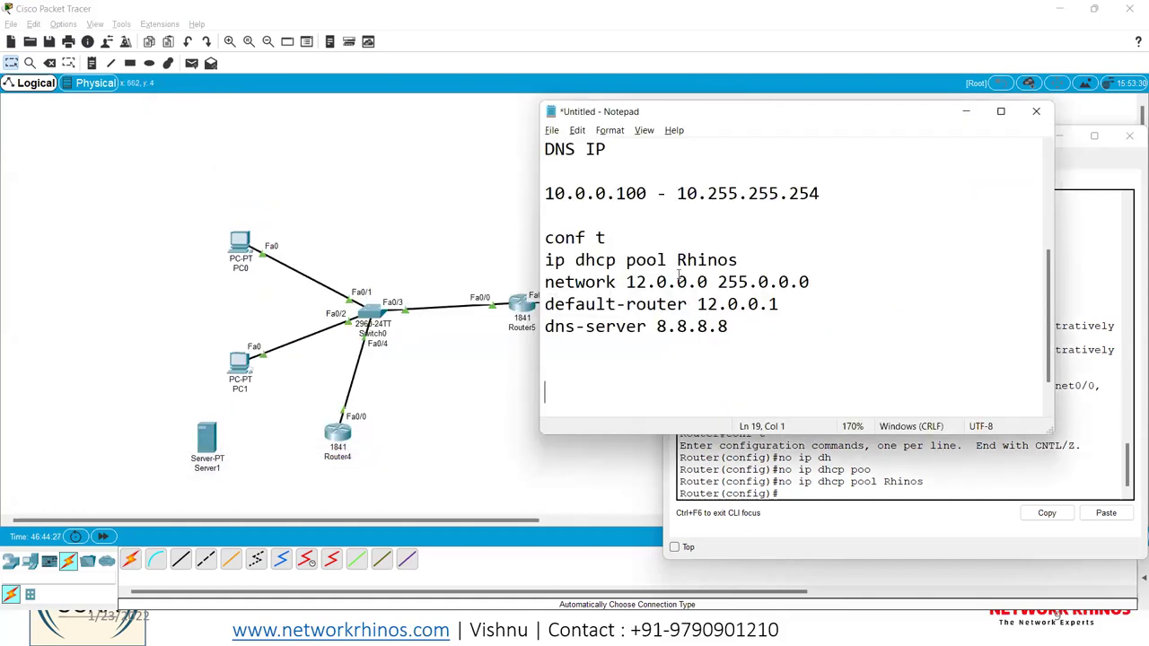
{"action": "left_click_drag", "start_coordinate": [628, 281], "coordinate": [816, 287]}
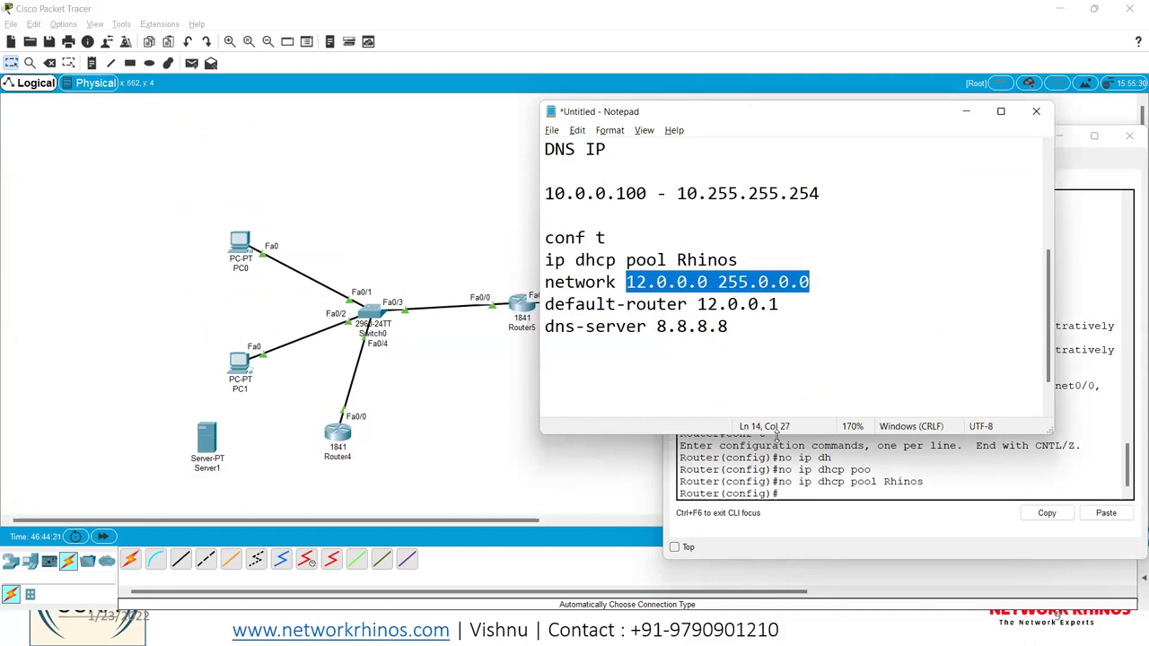
Step: Enlarge the Notepad window and write the address 12.0.0.1 below the DHCP commands
{"action": "left_click_drag", "start_coordinate": [776, 434], "coordinate": [768, 494]}
{"action": "left_click", "coordinate": [764, 404]}
{"action": "type", "text": "1"}
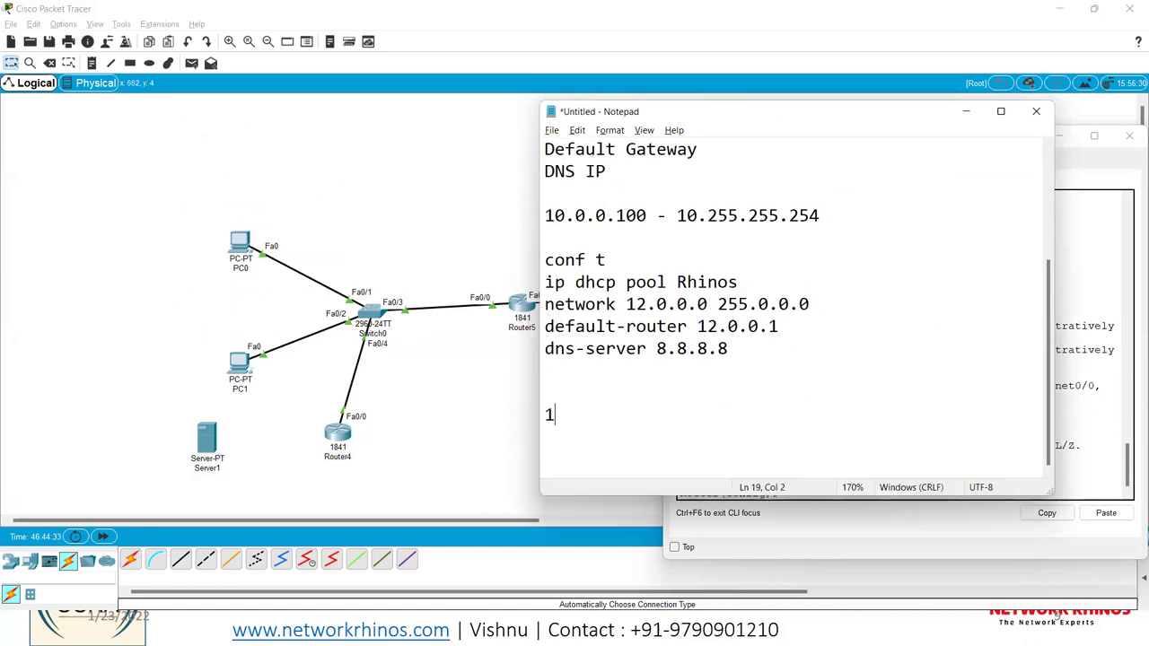
{"action": "type", "text": "2.0.0.1"}
{"action": "left_click_drag", "start_coordinate": [640, 418], "coordinate": [542, 416]}
Step: Return to the topology and place the note 12.0.0.1/8 above Router5's Fa0/0 port
{"action": "left_click", "coordinate": [487, 271]}
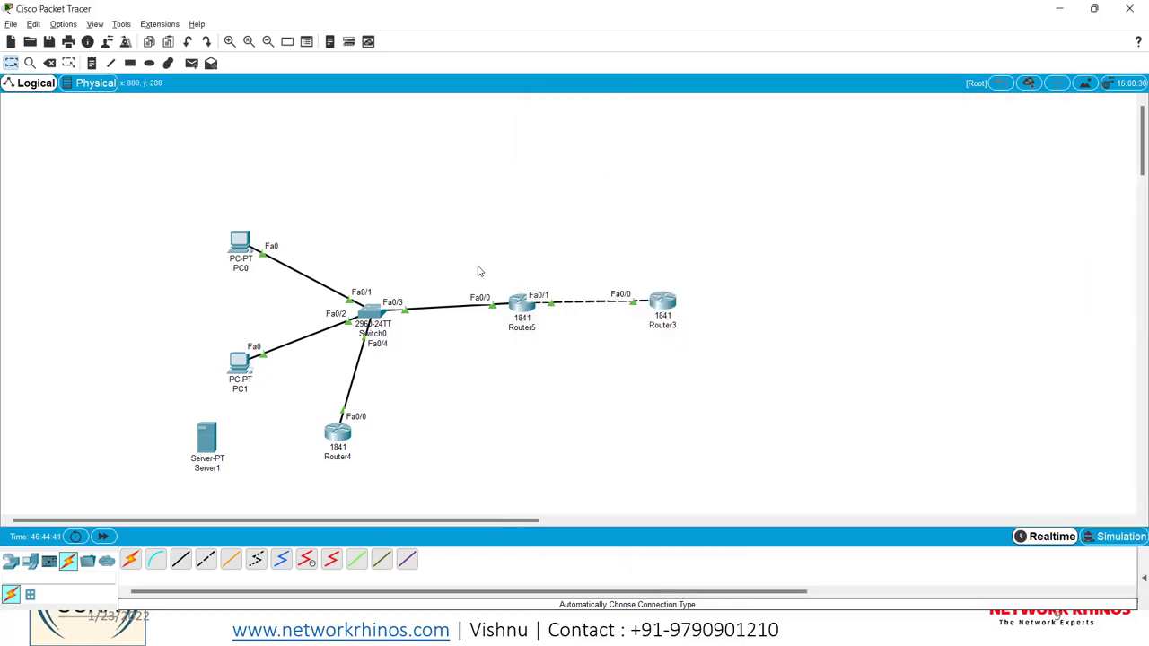
{"action": "left_click", "coordinate": [92, 63]}
{"action": "left_click", "coordinate": [465, 274]}
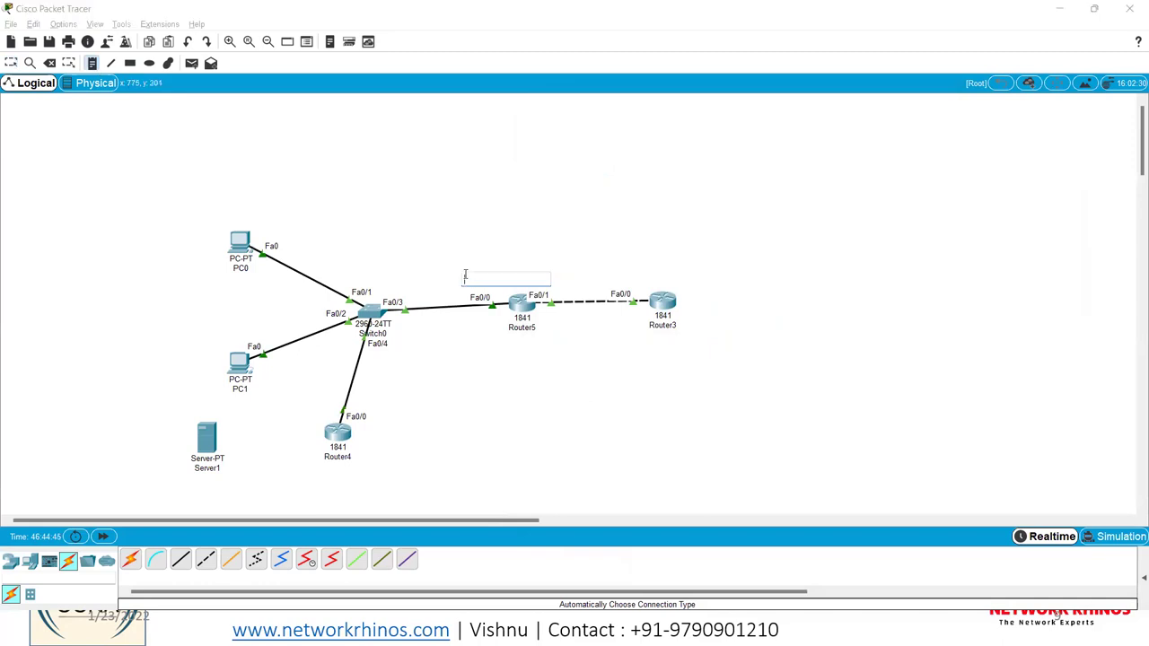
{"action": "type", "text": "12"}
{"action": "key", "text": "Escape"}
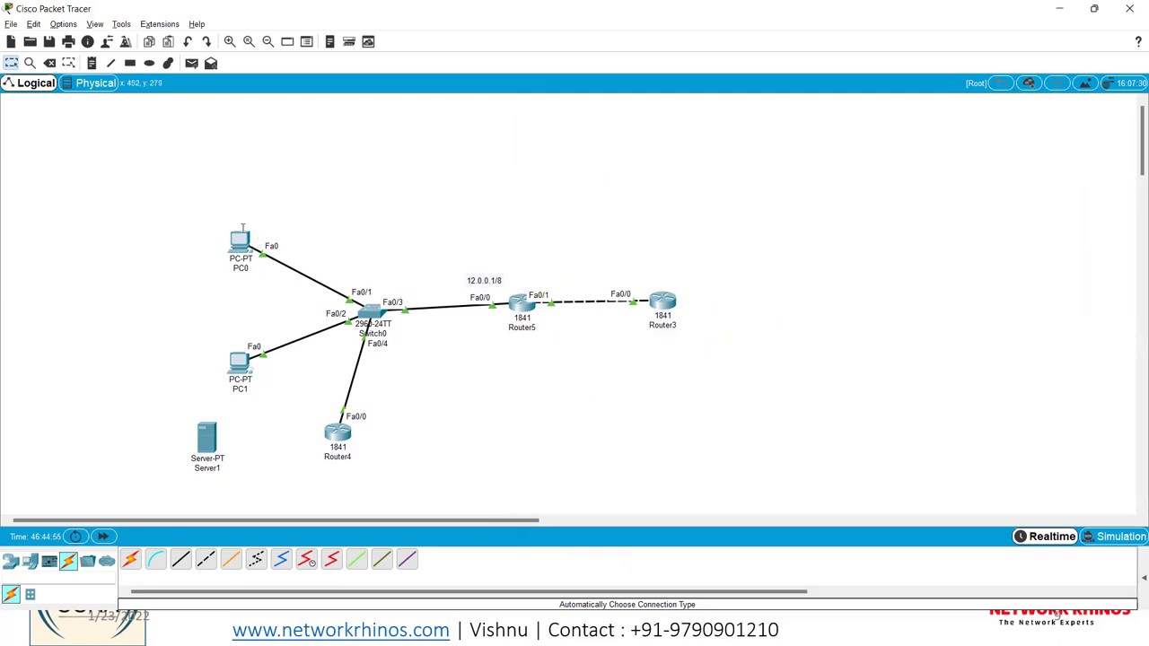
Step: Return to Notepad, move its window off the routers, and delete the separate 12.0.0.1 line below the DHCP commands
{"action": "key", "text": "alt+Tab"}
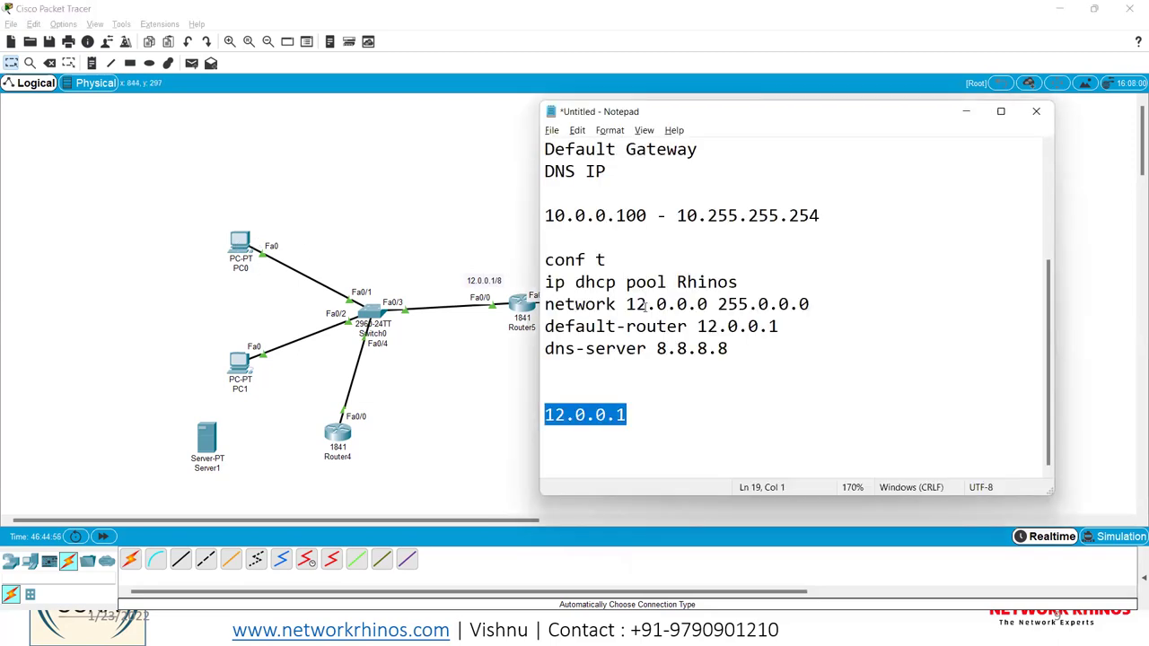
{"action": "left_click", "coordinate": [636, 414]}
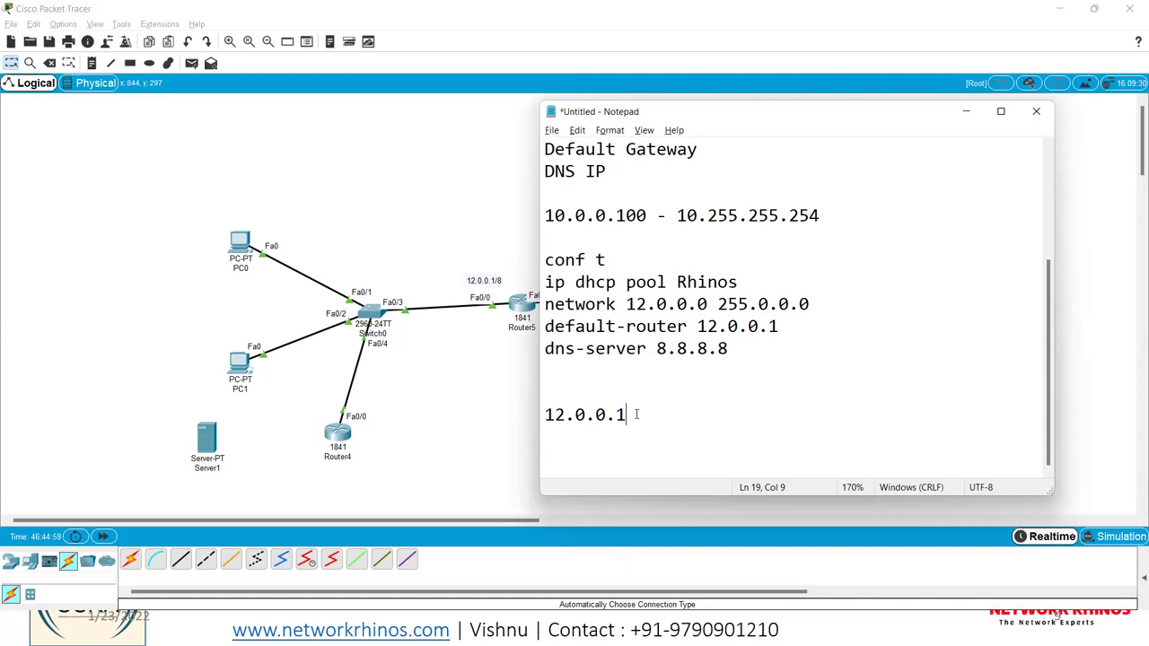
{"action": "left_click_drag", "start_coordinate": [667, 111], "coordinate": [695, 114]}
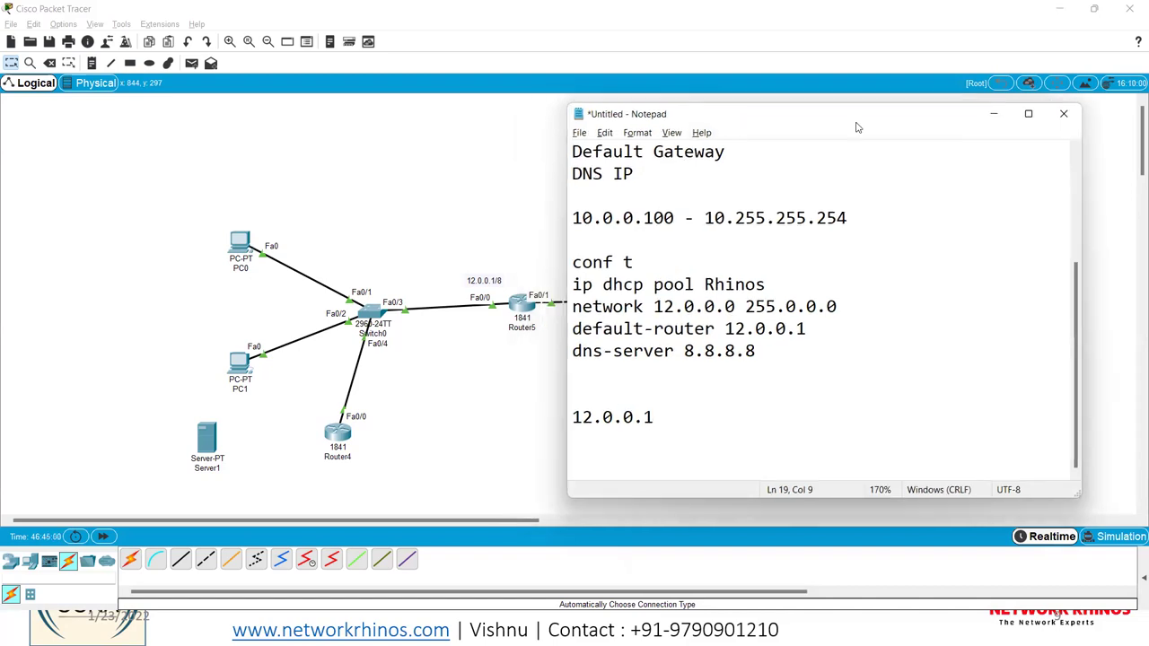
{"action": "left_click_drag", "start_coordinate": [856, 127], "coordinate": [1016, 136]}
{"action": "left_click_drag", "start_coordinate": [914, 360], "coordinate": [740, 294]}
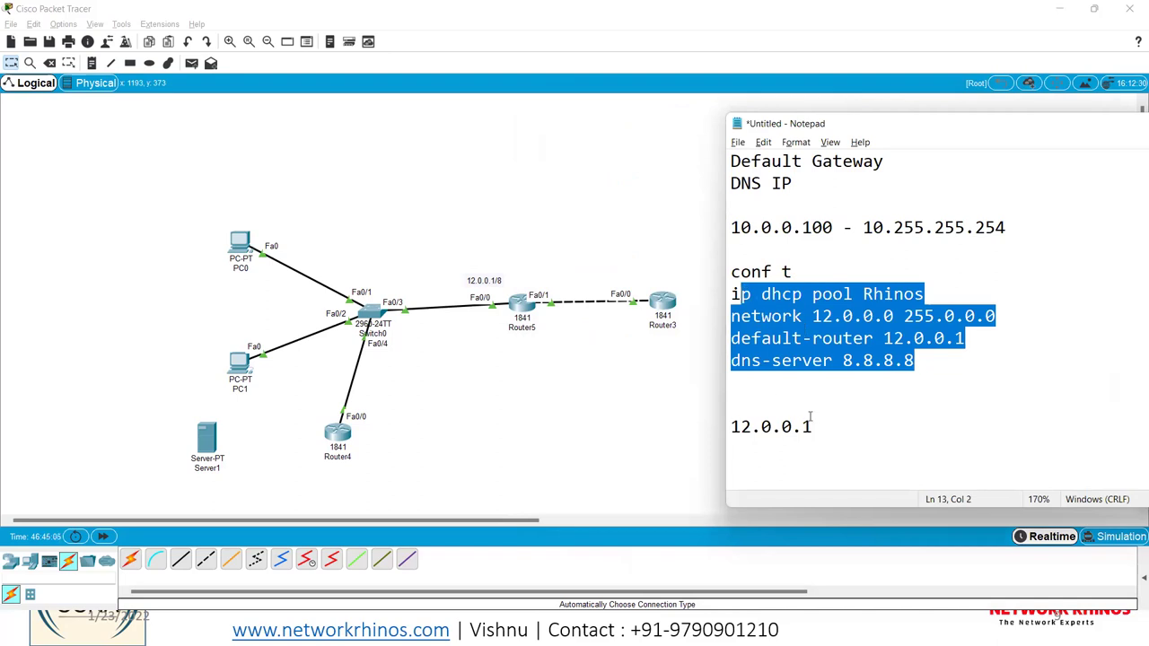
{"action": "left_click_drag", "start_coordinate": [823, 428], "coordinate": [734, 428]}
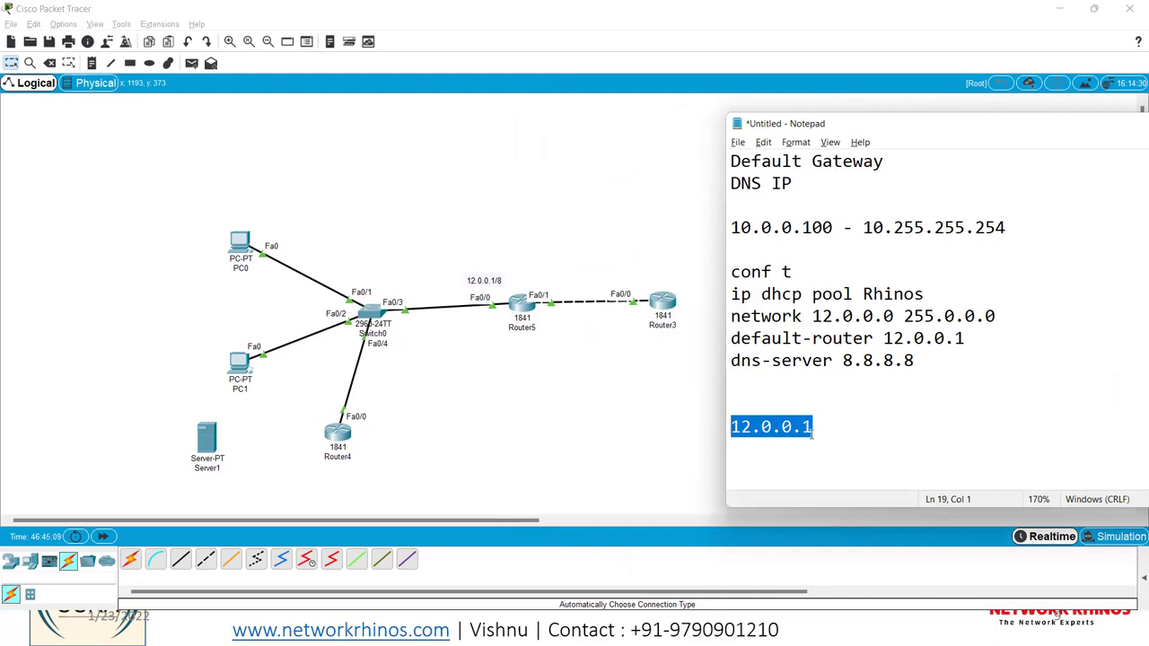
{"action": "key", "text": "BackSpace"}
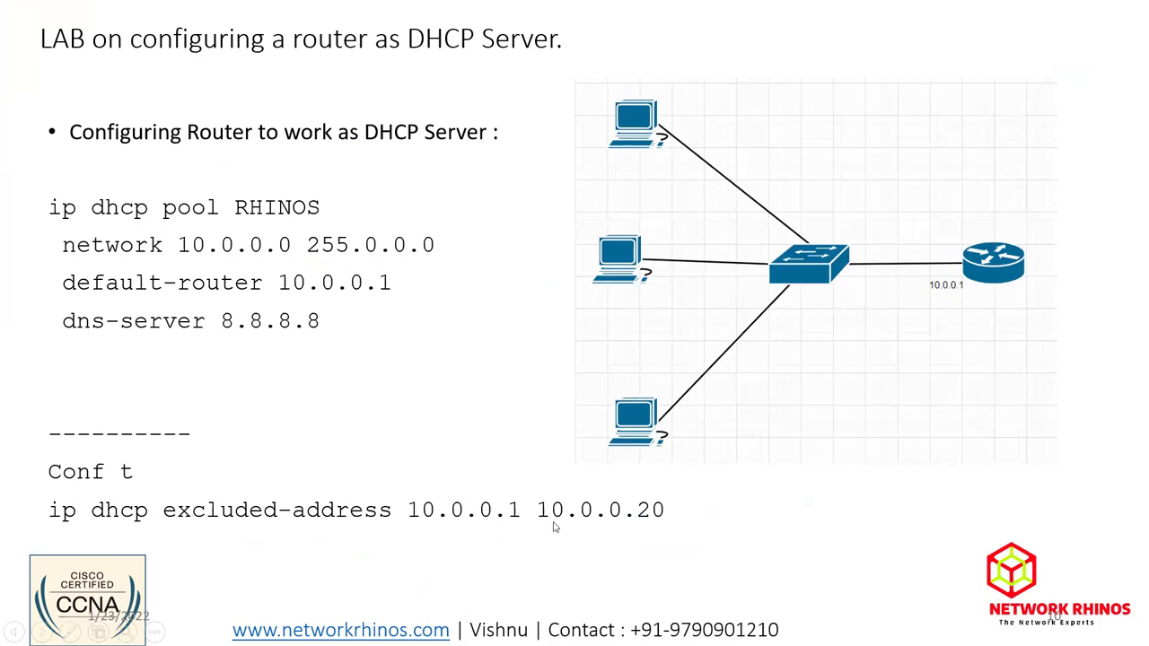
Step: Add the command ip dhcp excluded-address 12.0.0.1 below the DHCP pool commands in Notepad
{"action": "key", "text": "alt+Tab"}
{"action": "key", "text": "Return"}
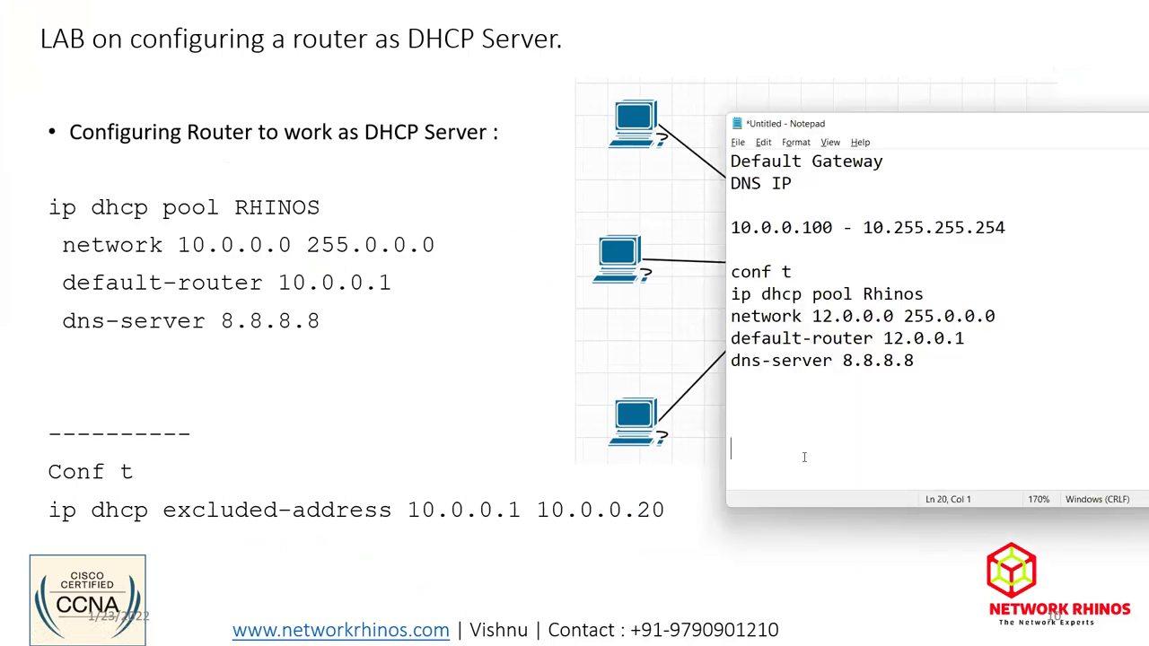
{"action": "type", "text": "ip dhcp excluded-address 12.0.0.1"}
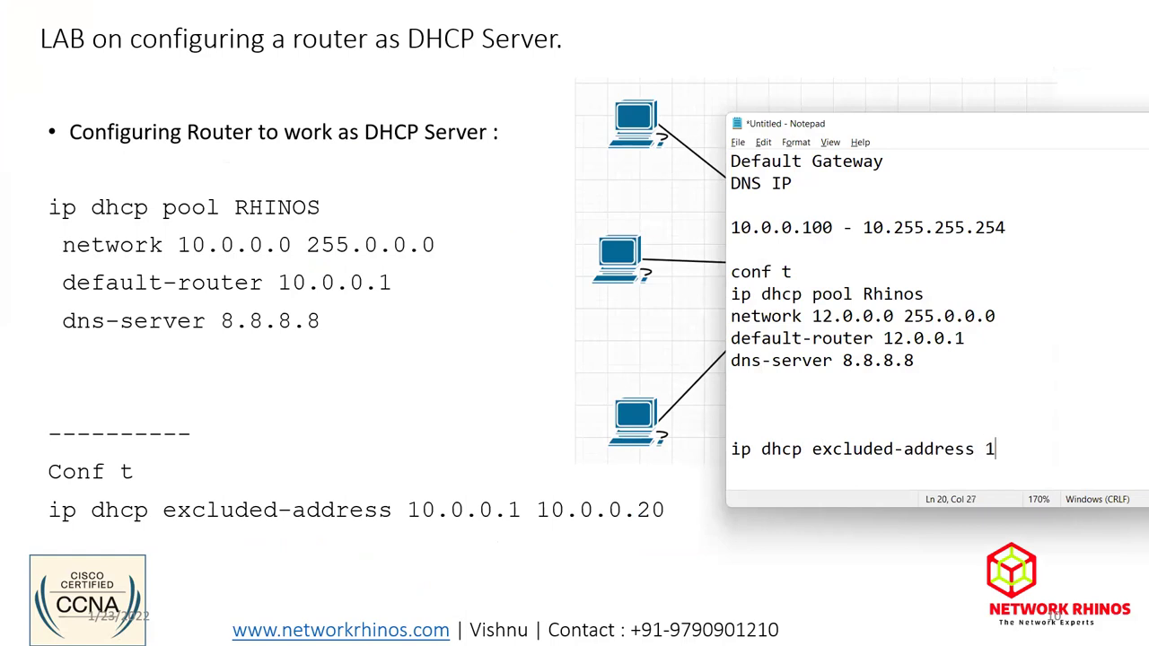
{"action": "key", "text": "Return"}
{"action": "left_click_drag", "start_coordinate": [1084, 461], "coordinate": [734, 449]}
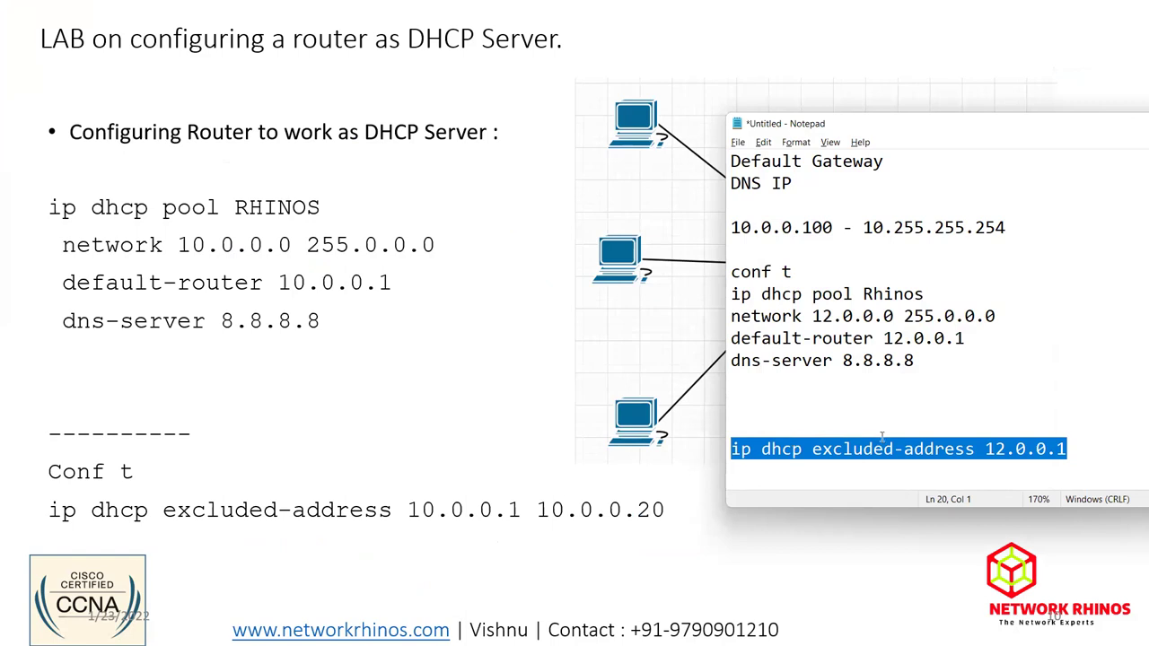
{"action": "left_click", "coordinate": [986, 449]}
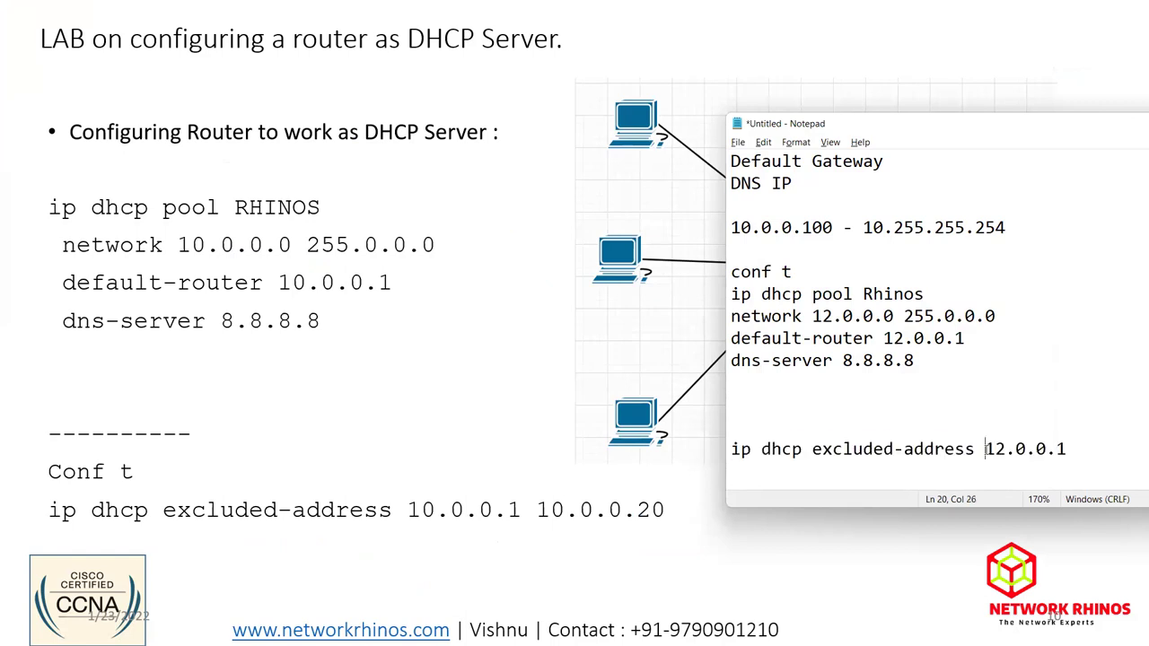
{"action": "left_click_drag", "start_coordinate": [1068, 449], "coordinate": [728, 449]}
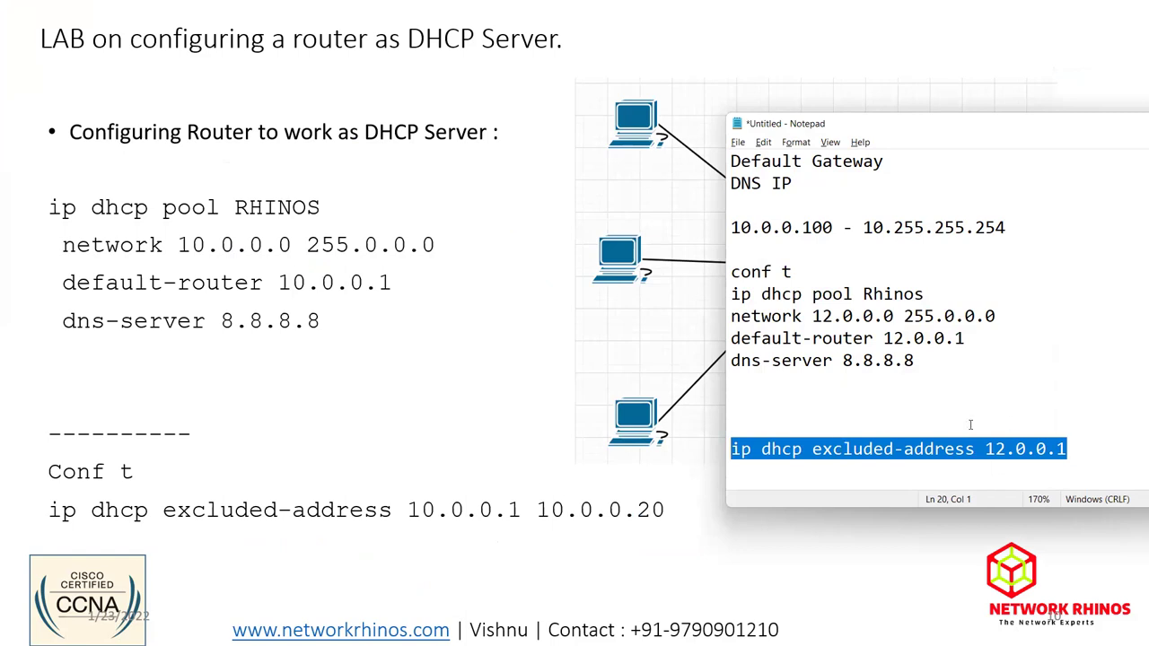
Step: Copy the Rhinos pool commands for network 12.0.0.0 from Notepad, run them in Router3's CLI, and exit the pool configuration
{"action": "left_click_drag", "start_coordinate": [921, 359], "coordinate": [722, 295]}
{"action": "key", "text": "ctrl+c"}
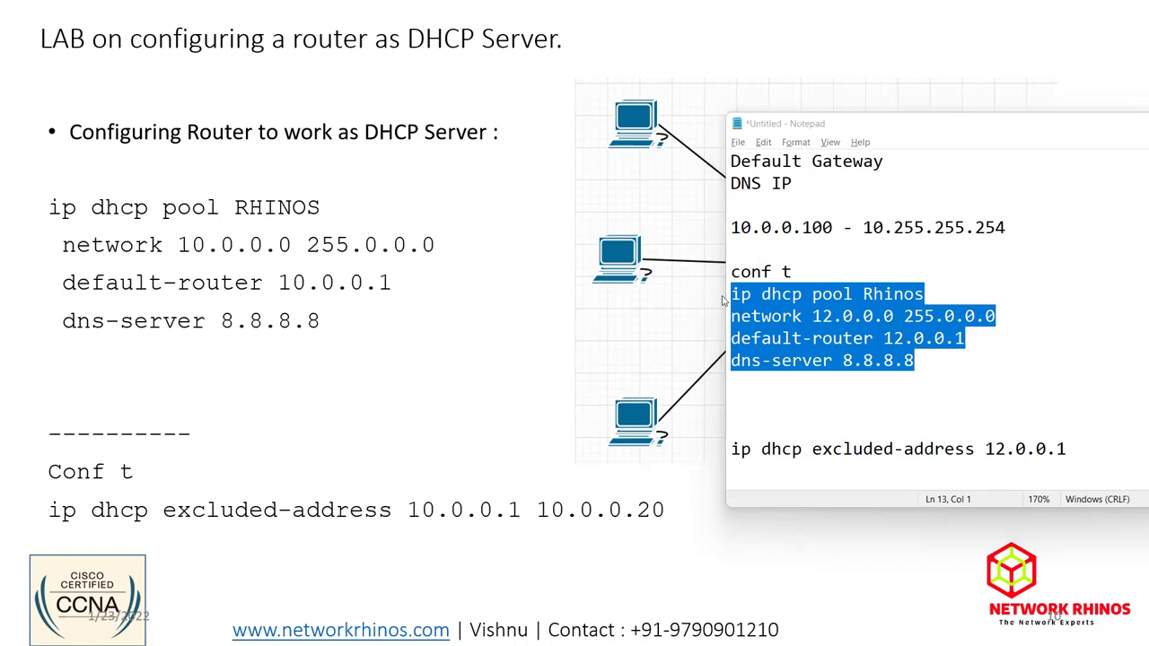
{"action": "key", "text": "alt+Tab"}
{"action": "key", "text": "Tab"}
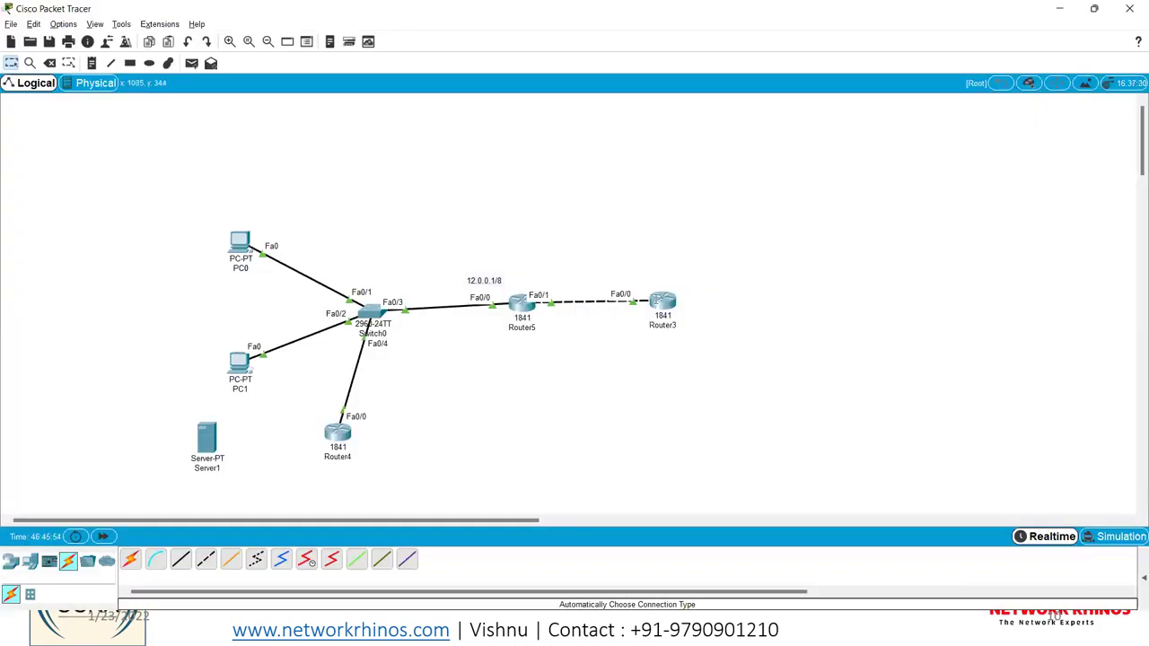
{"action": "left_click", "coordinate": [663, 301]}
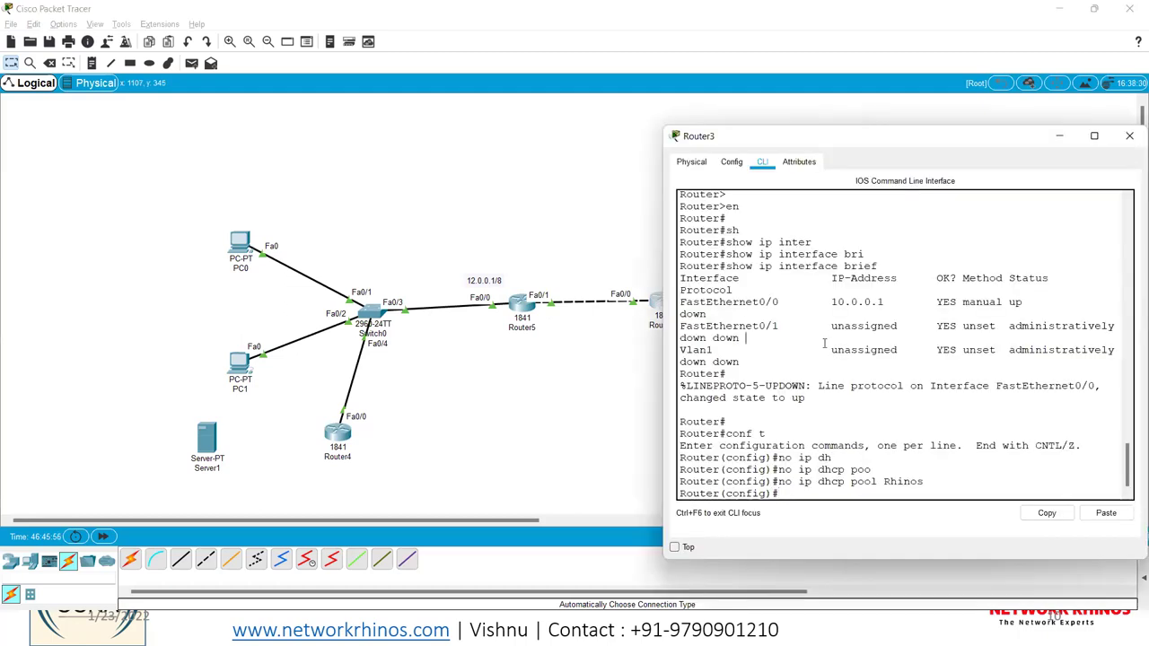
{"action": "key", "text": "ctrl+v"}
{"action": "key", "text": "Return"}
{"action": "type", "text": "exit"}
{"action": "key", "text": "Return"}
{"action": "key", "text": "Return"}
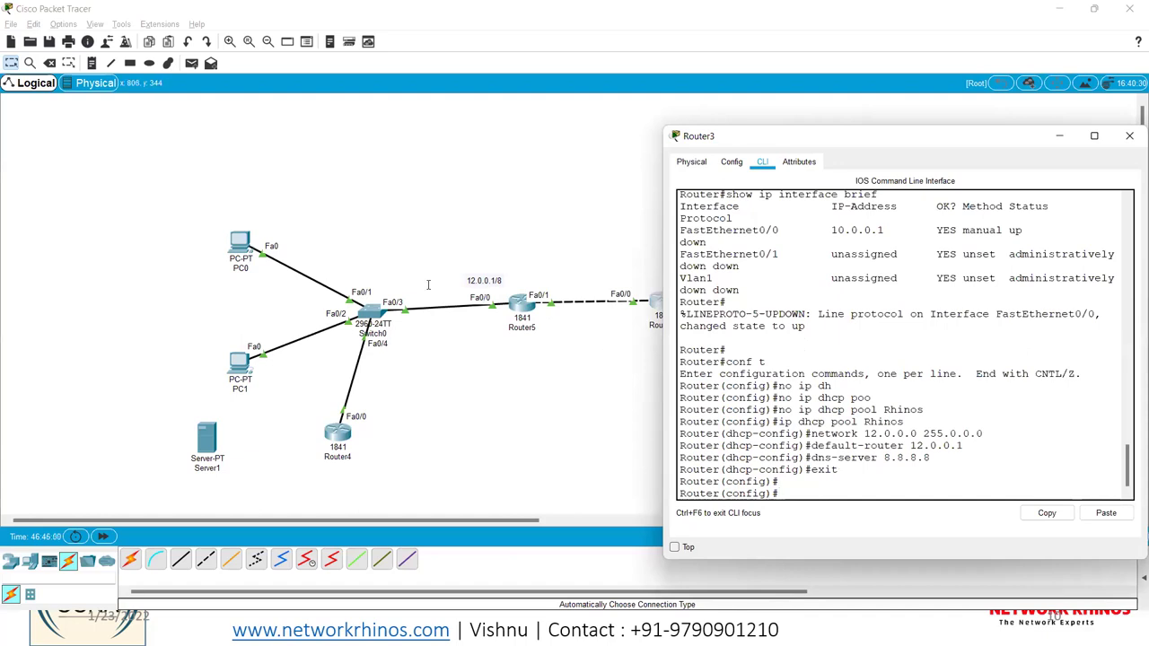
Step: Switch PC0's IP configuration to Static and back to DHCP to request a new address, and move its window clear of Router3
{"action": "left_click", "coordinate": [243, 243]}
{"action": "left_click", "coordinate": [243, 243]}
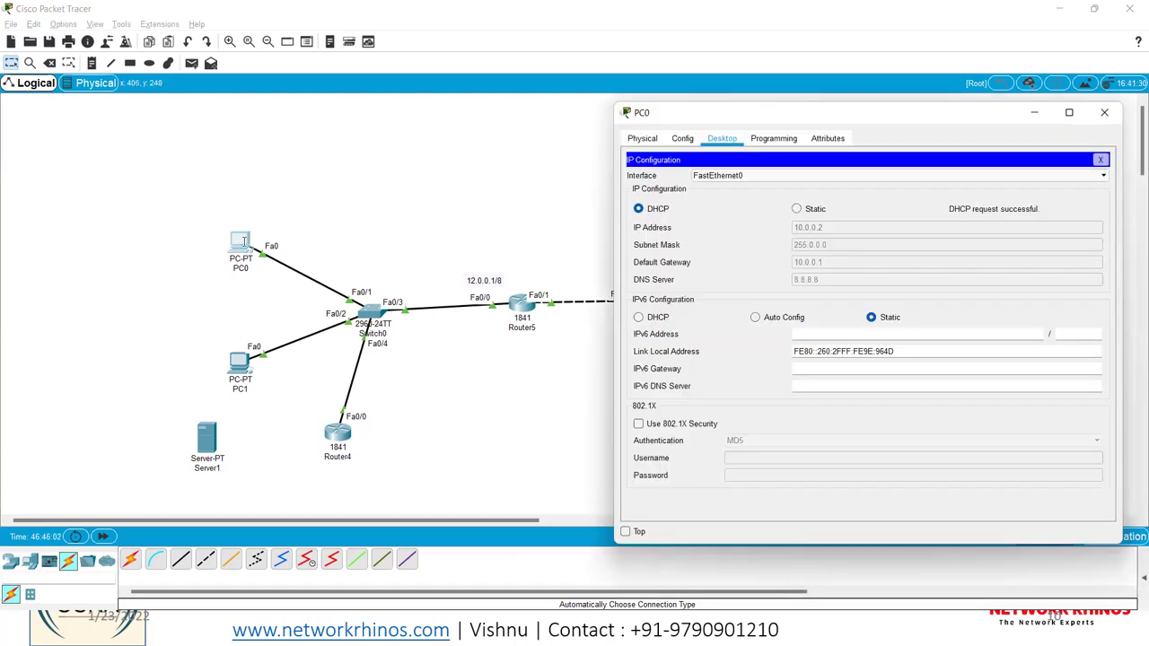
{"action": "left_click", "coordinate": [811, 213]}
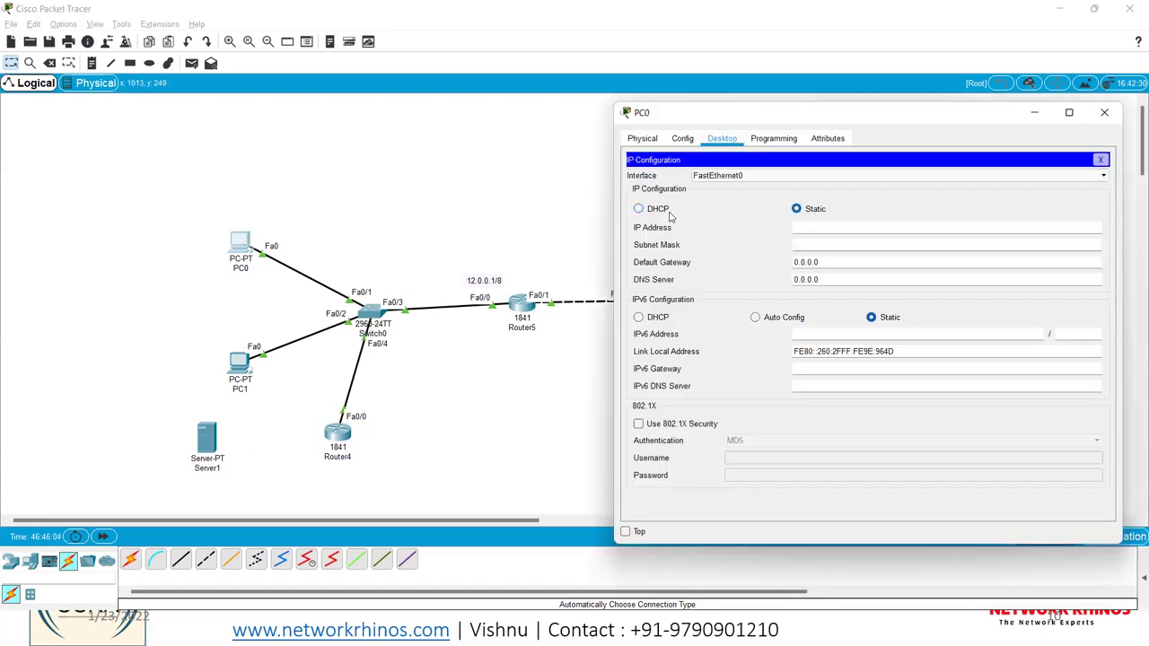
{"action": "left_click", "coordinate": [650, 214]}
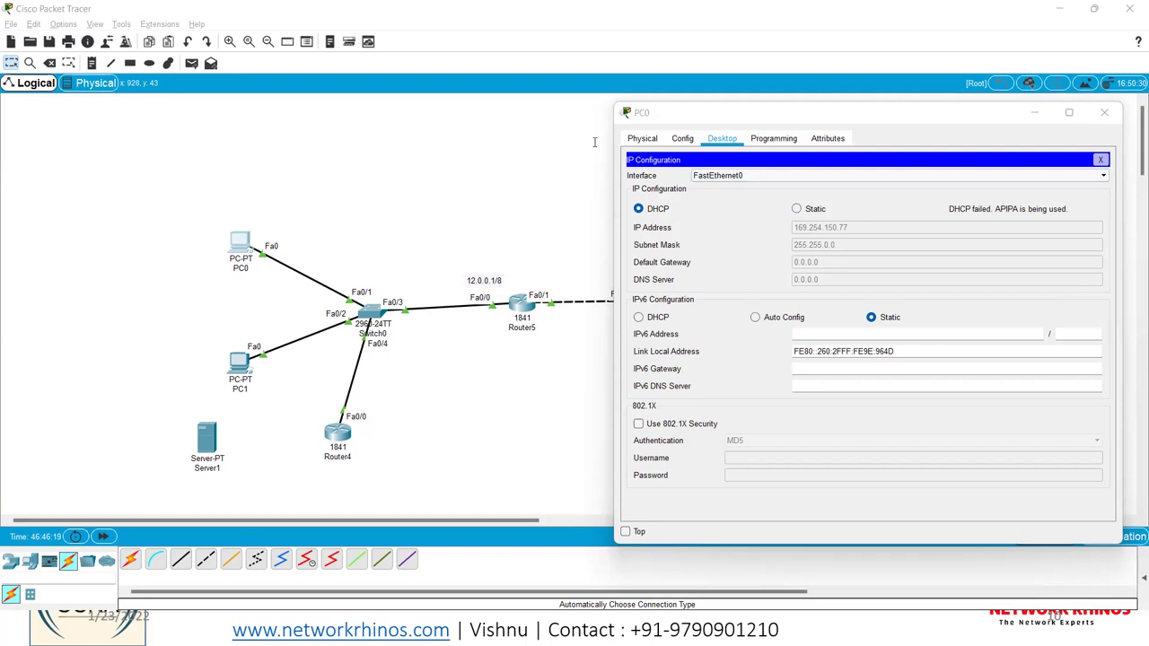
{"action": "left_click_drag", "start_coordinate": [682, 115], "coordinate": [819, 135]}
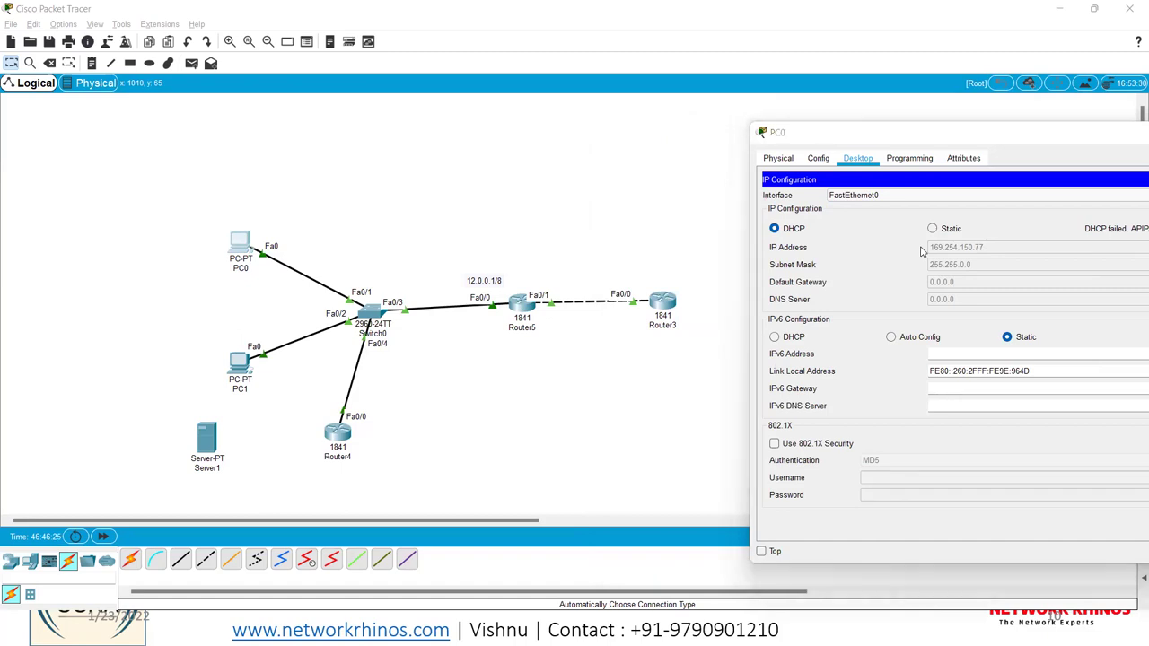
Step: Switch to Notepad and move its window beside PC0's IP configuration
{"action": "key", "text": "alt+Tab"}
{"action": "key", "text": "alt+Tab"}
{"action": "key", "text": "alt+Tab"}
{"action": "key", "text": "alt+Tab"}
{"action": "key", "text": "alt+Tab"}
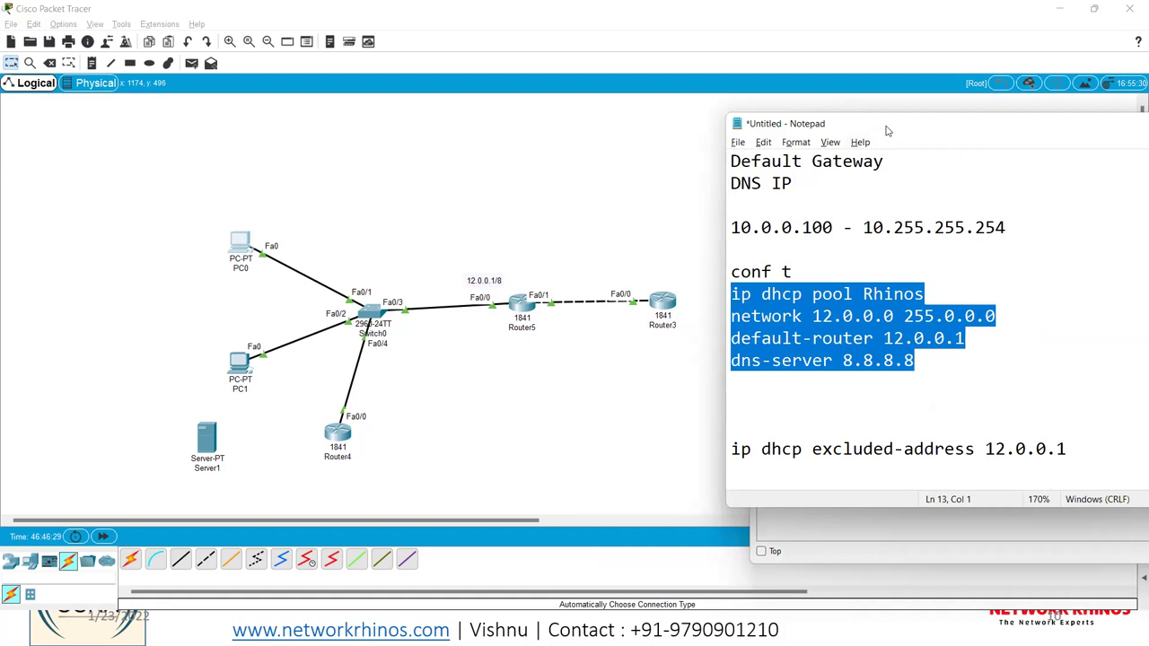
{"action": "left_click_drag", "start_coordinate": [889, 130], "coordinate": [293, 166]}
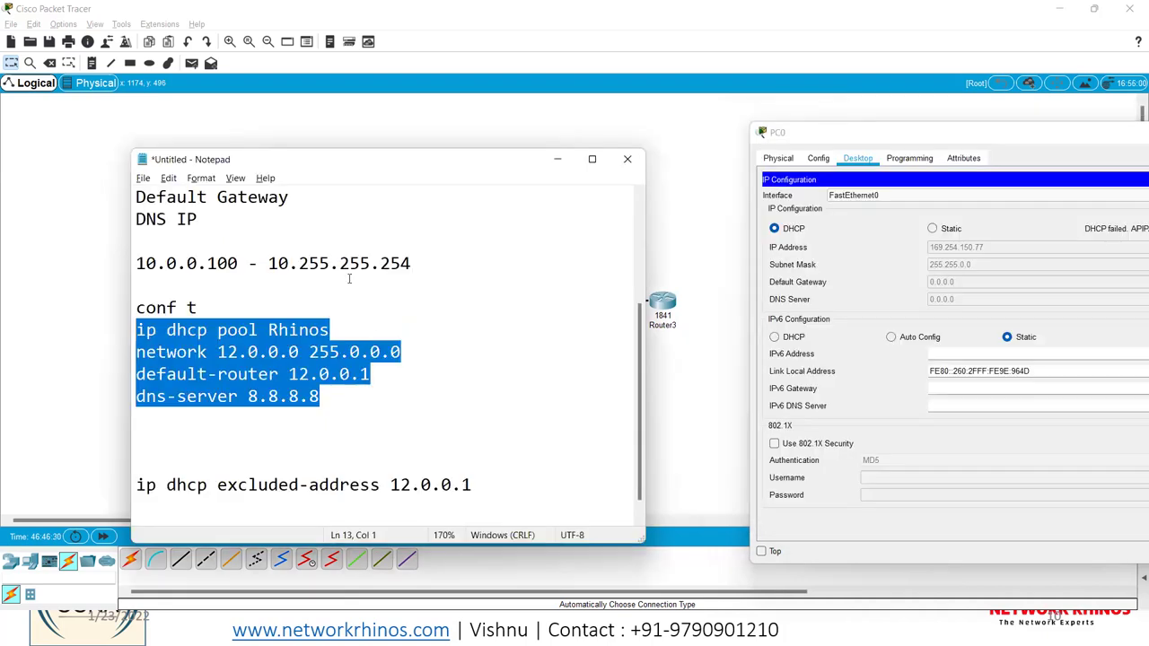
Step: Write the note "169.254.X.X - APIPA." below the excluded-address command in Notepad and highlight that line
{"action": "left_click", "coordinate": [490, 485]}
{"action": "key", "text": "Return"}
{"action": "key", "text": "Return"}
{"action": "type", "text": "1"}
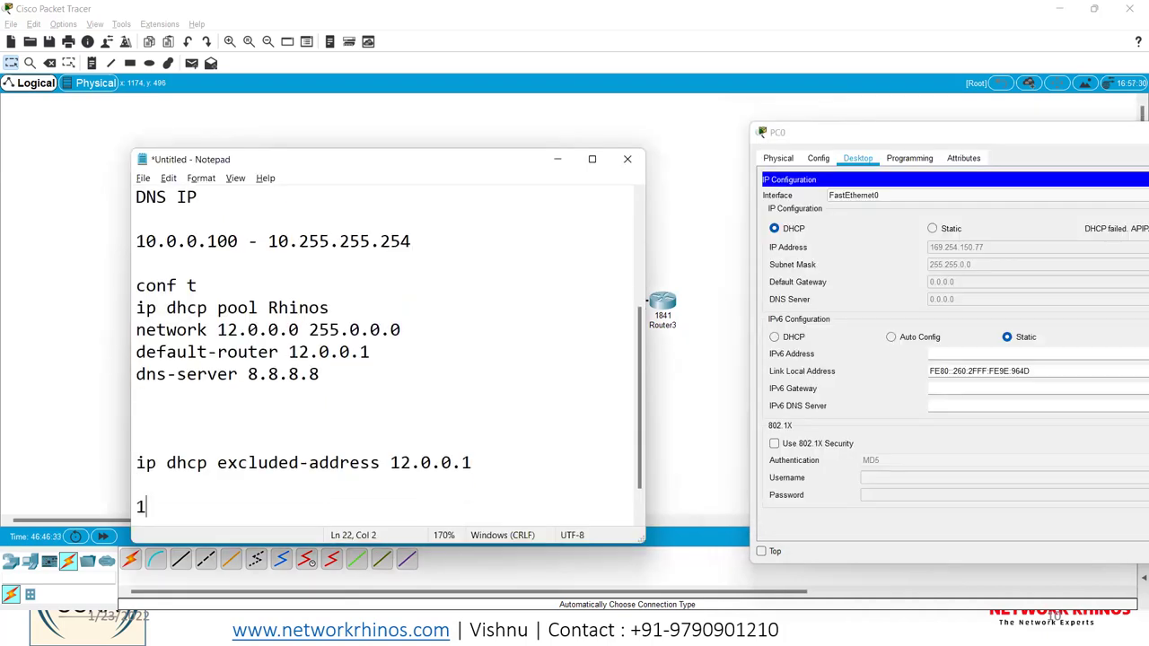
{"action": "type", "text": "69.254.X0"}
{"action": "type", "text": "X"}
{"action": "key", "text": "BackSpace"}
{"action": "key", "text": "BackSpace"}
{"action": "type", "text": "X"}
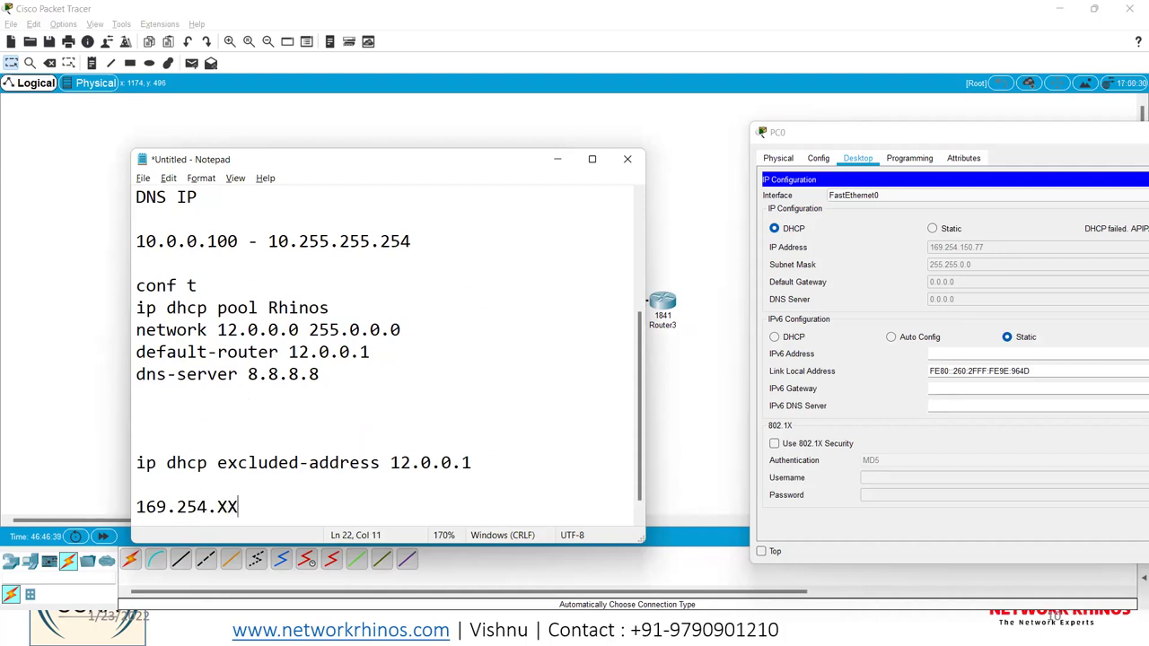
{"action": "key", "text": "BackSpace"}
{"action": "type", "text": ".X - APIPA"}
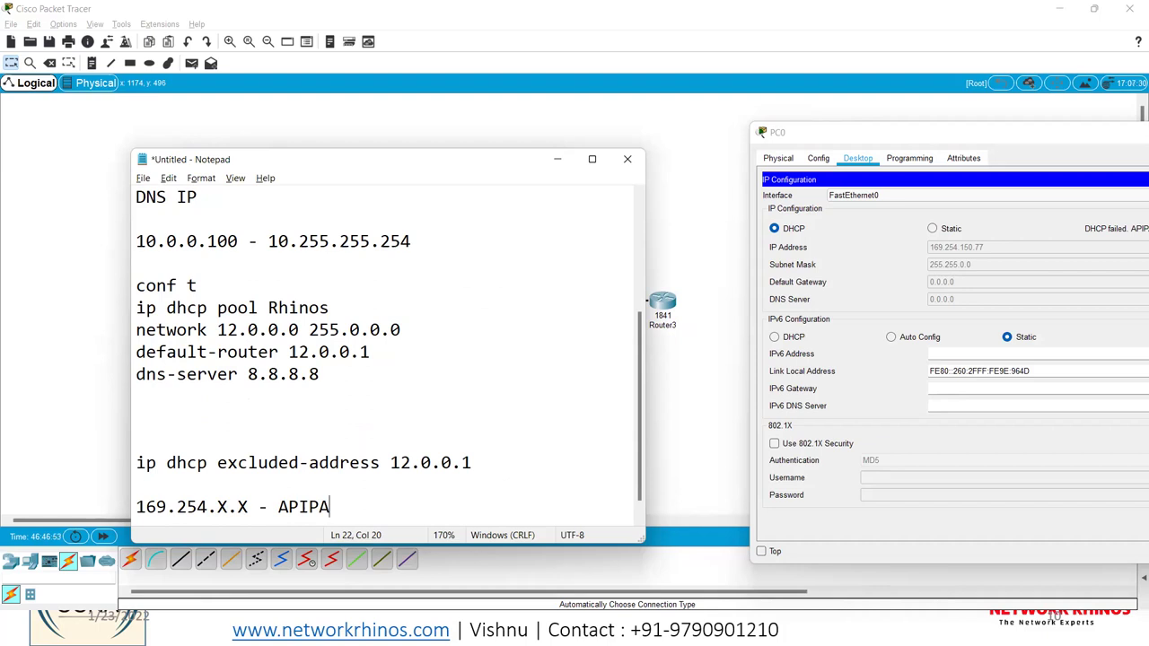
{"action": "type", "text": "."}
{"action": "key", "text": "Return"}
{"action": "key", "text": "Return"}
{"action": "left_click_drag", "start_coordinate": [340, 462], "coordinate": [134, 462]}
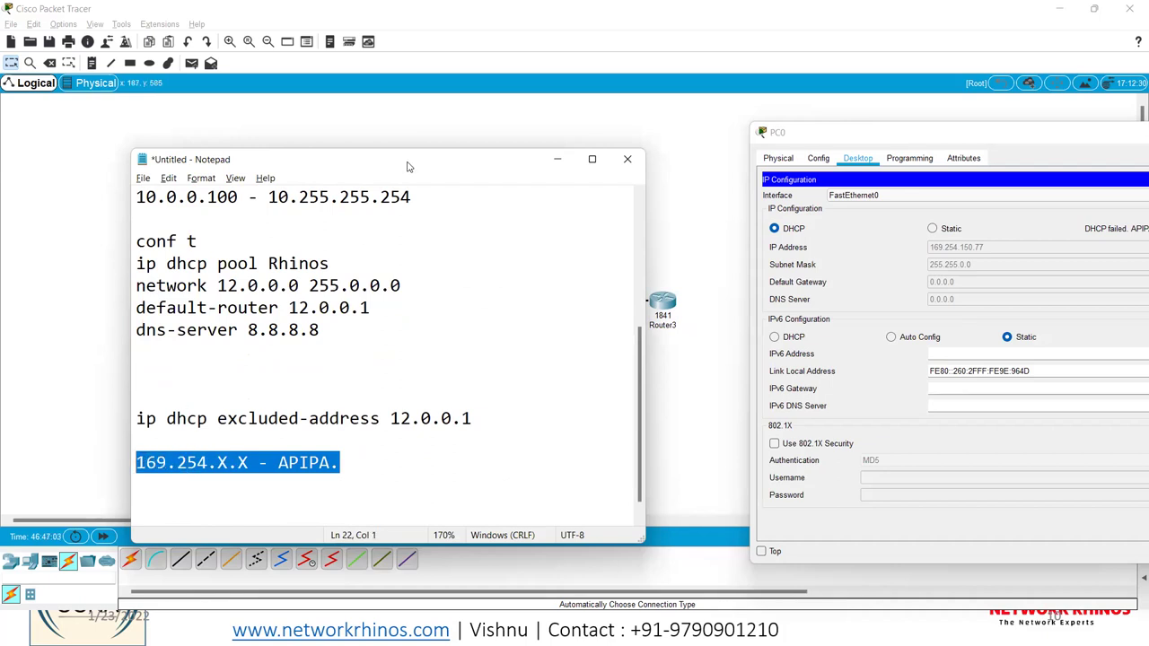
Step: Move Notepad out of the way, return to the topology, and reopen PC0's IP configuration
{"action": "left_click_drag", "start_coordinate": [401, 158], "coordinate": [475, 328]}
{"action": "left_click", "coordinate": [529, 246]}
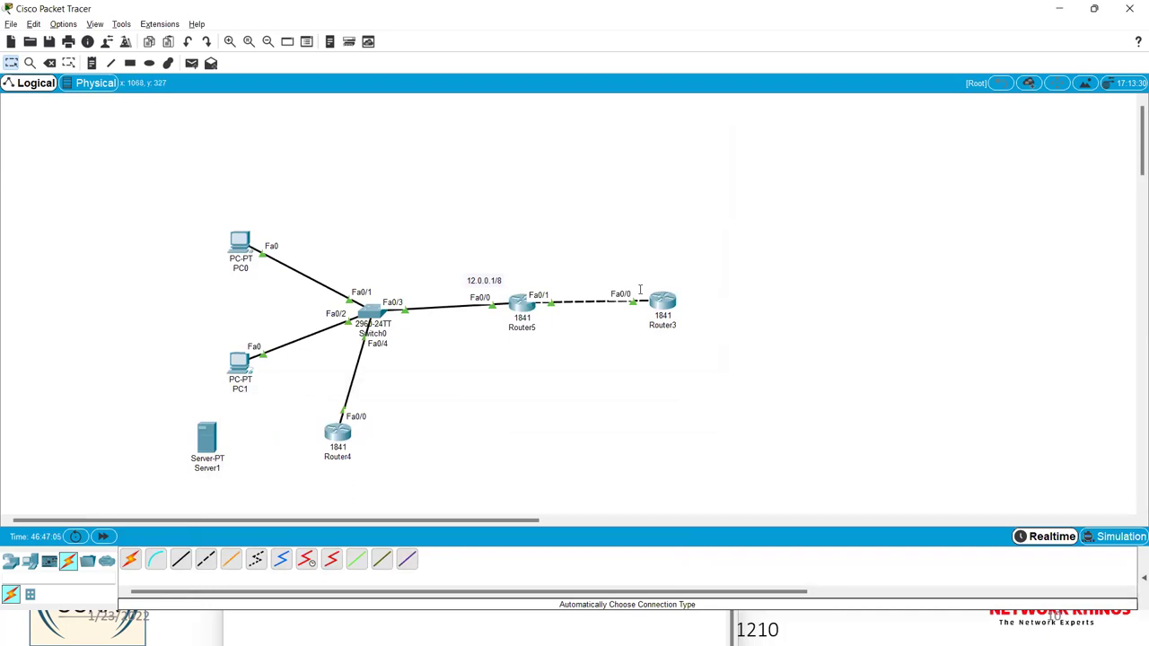
{"action": "left_click", "coordinate": [826, 620]}
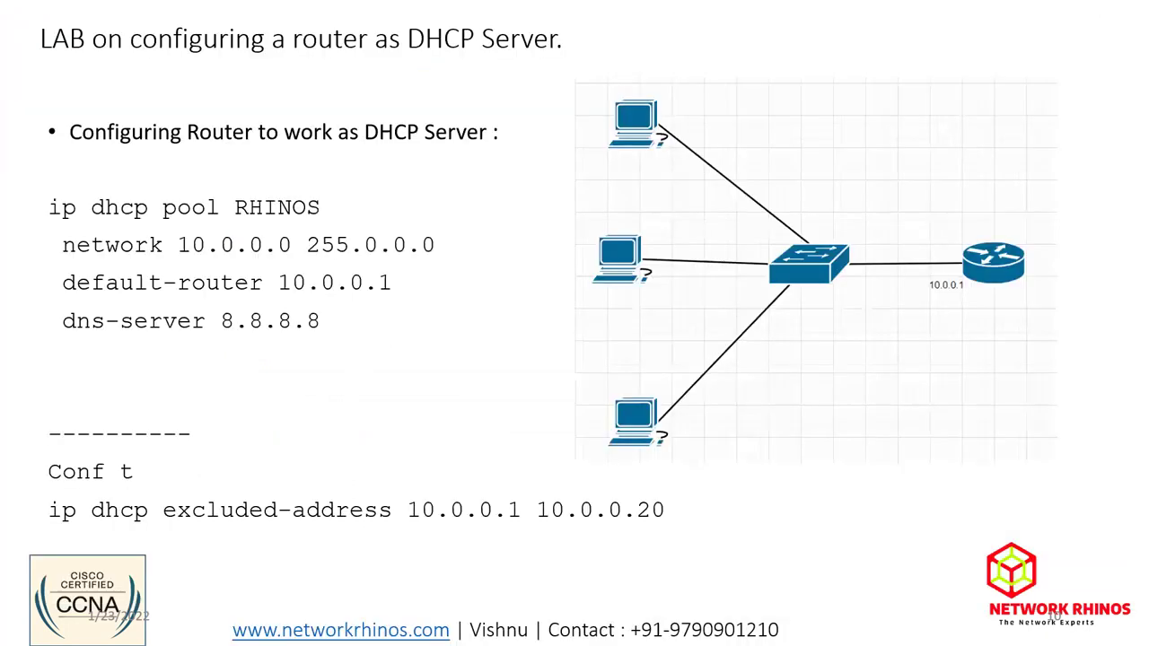
{"action": "key", "text": "alt+Tab"}
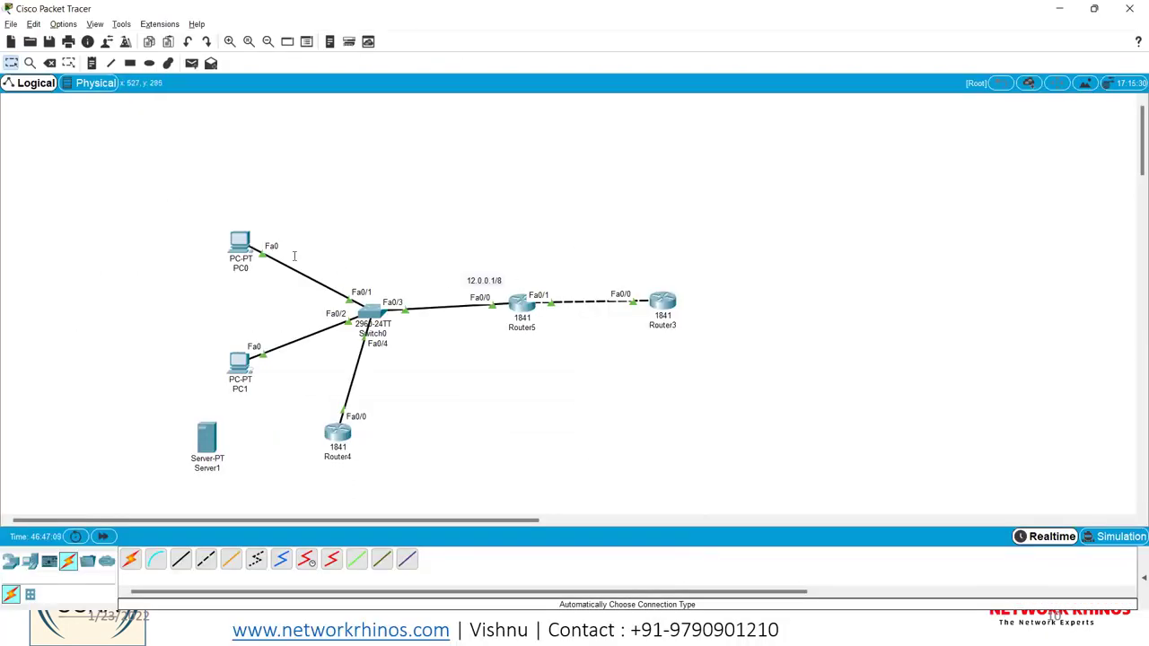
{"action": "left_click", "coordinate": [240, 240]}
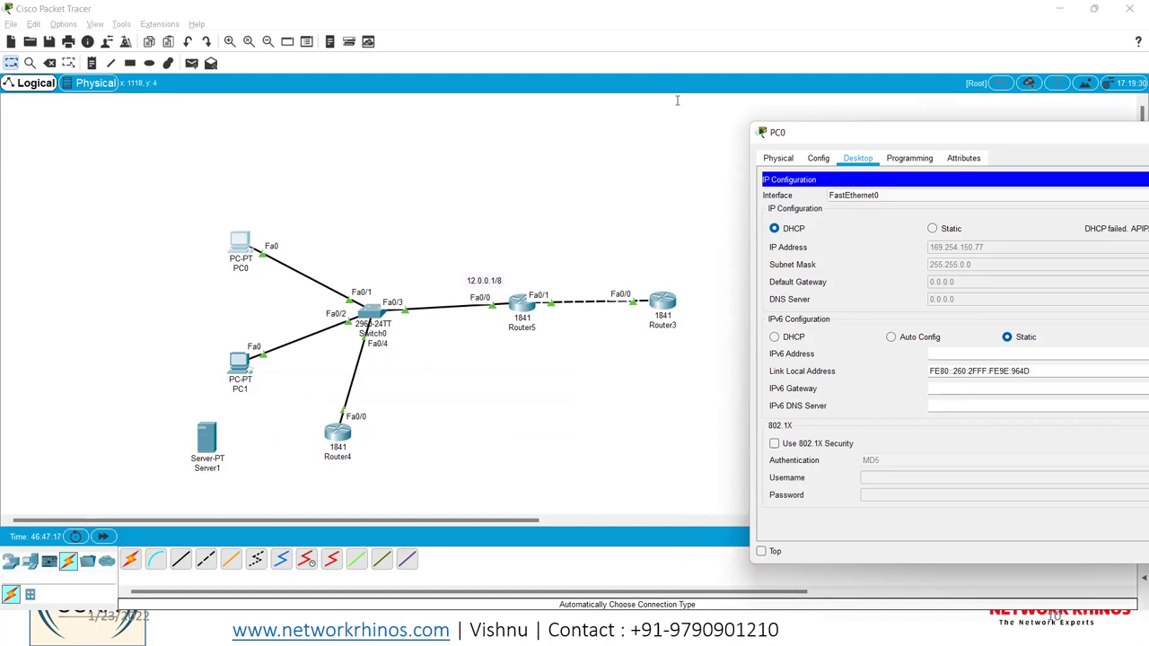
Step: Mark up the topology by circling Router3, underlining Router5's Fa0/0 port, and drawing an arrow from PC0 towards the switch
{"action": "mouse_move", "coordinate": [672, 282]}
{"action": "left_mouse_down"}
{"action": "mouse_move", "coordinate": [639, 312]}
{"action": "mouse_move", "coordinate": [658, 272]}
{"action": "left_mouse_up"}
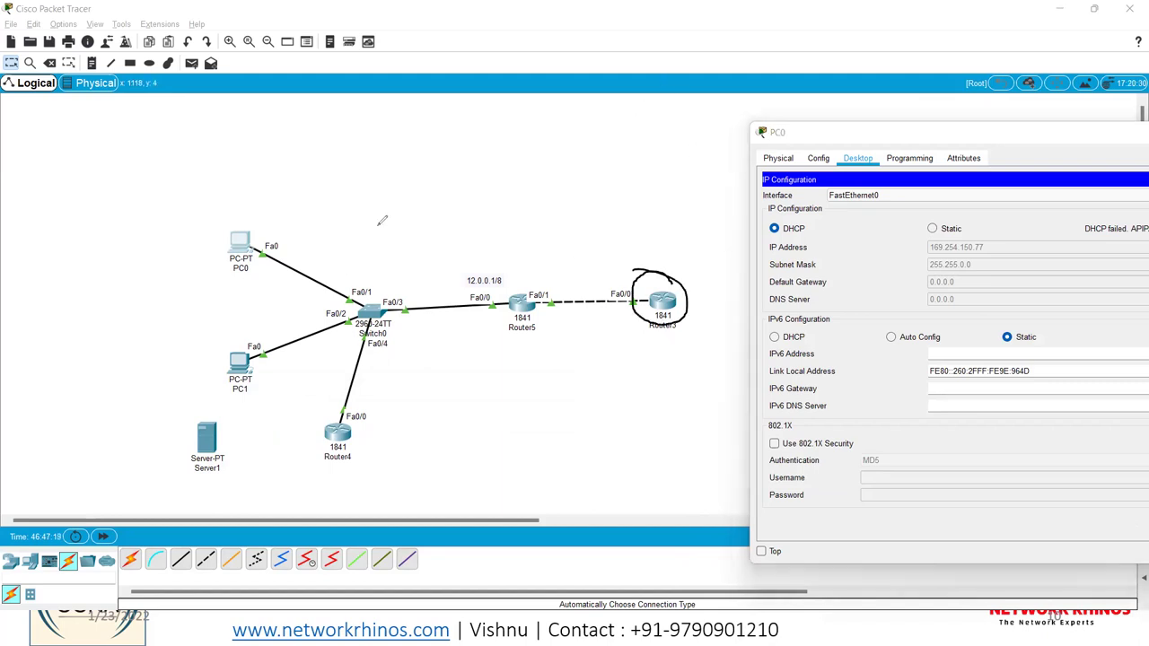
{"action": "left_click_drag", "start_coordinate": [297, 232], "coordinate": [357, 265]}
{"action": "left_click_drag", "start_coordinate": [489, 317], "coordinate": [502, 316]}
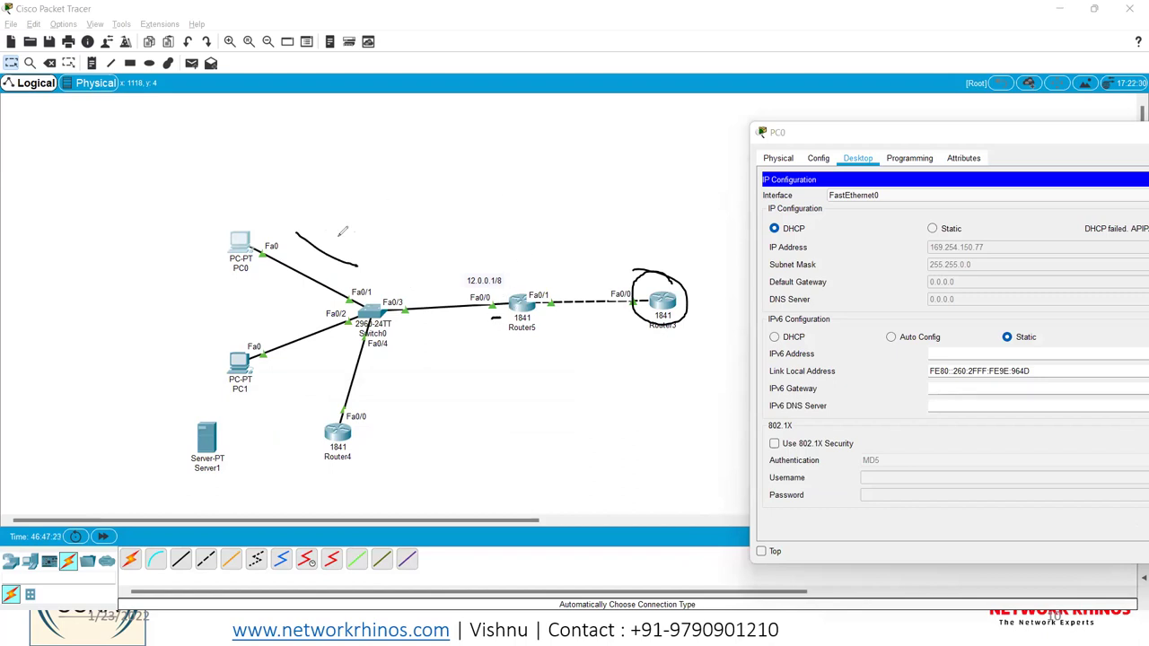
{"action": "left_click_drag", "start_coordinate": [363, 255], "coordinate": [356, 272]}
Step: Open Router5's CLI, exit the current interface mode, and enter configuration for interface fa0/0
{"action": "left_click", "coordinate": [518, 303]}
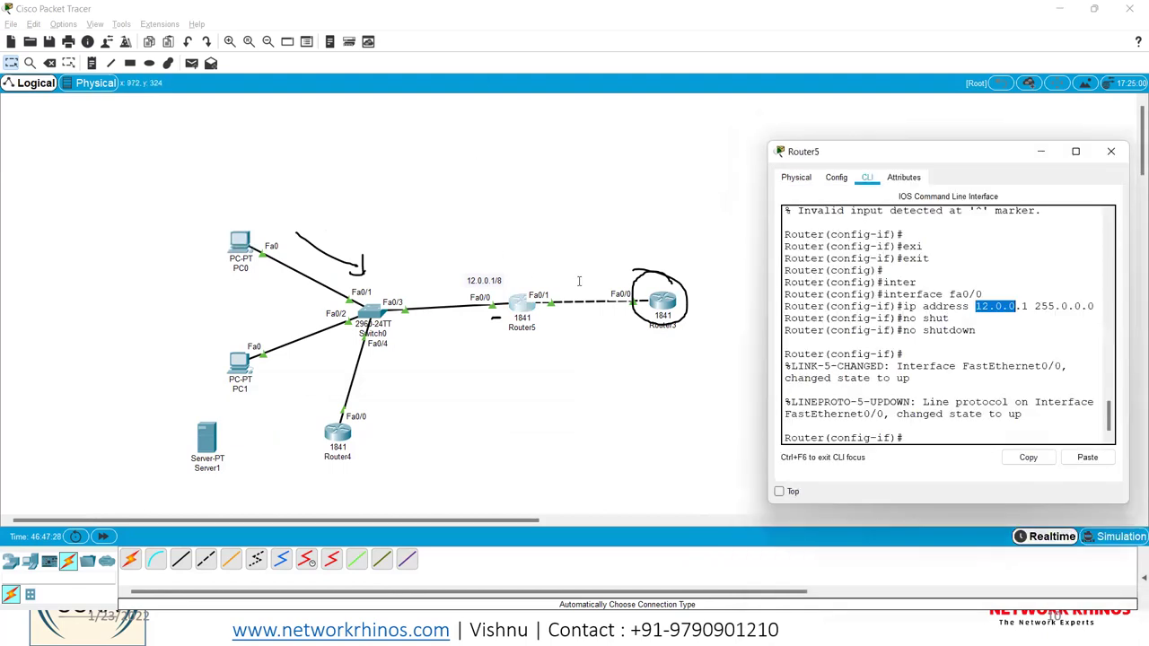
{"action": "left_click", "coordinate": [889, 353]}
{"action": "key", "text": "Return"}
{"action": "key", "text": "Return"}
{"action": "type", "text": "exi"}
{"action": "key", "text": "Tab"}
{"action": "key", "text": "Return"}
{"action": "type", "text": "inter"}
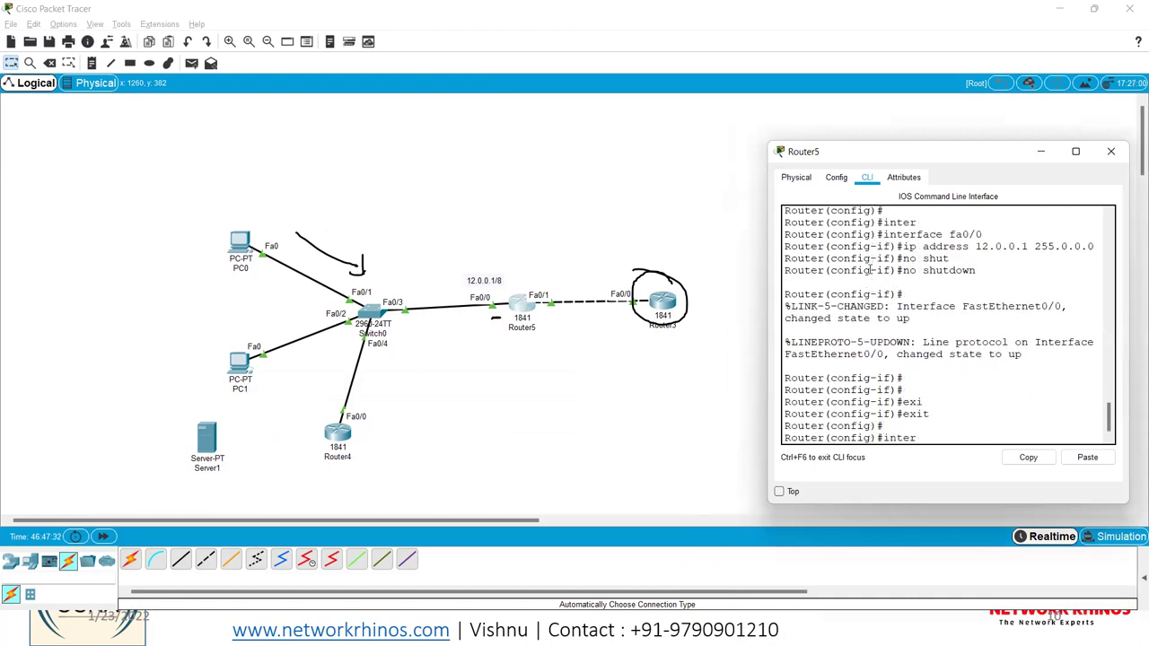
{"action": "key", "text": "Tab"}
{"action": "type", "text": "fa0/0"}
{"action": "key", "text": "Return"}
Step: Set ip helper-address 10.0.0.1 on Router5's fa0/0 interface, checking the command's remaining options first
{"action": "type", "text": "ip hel"}
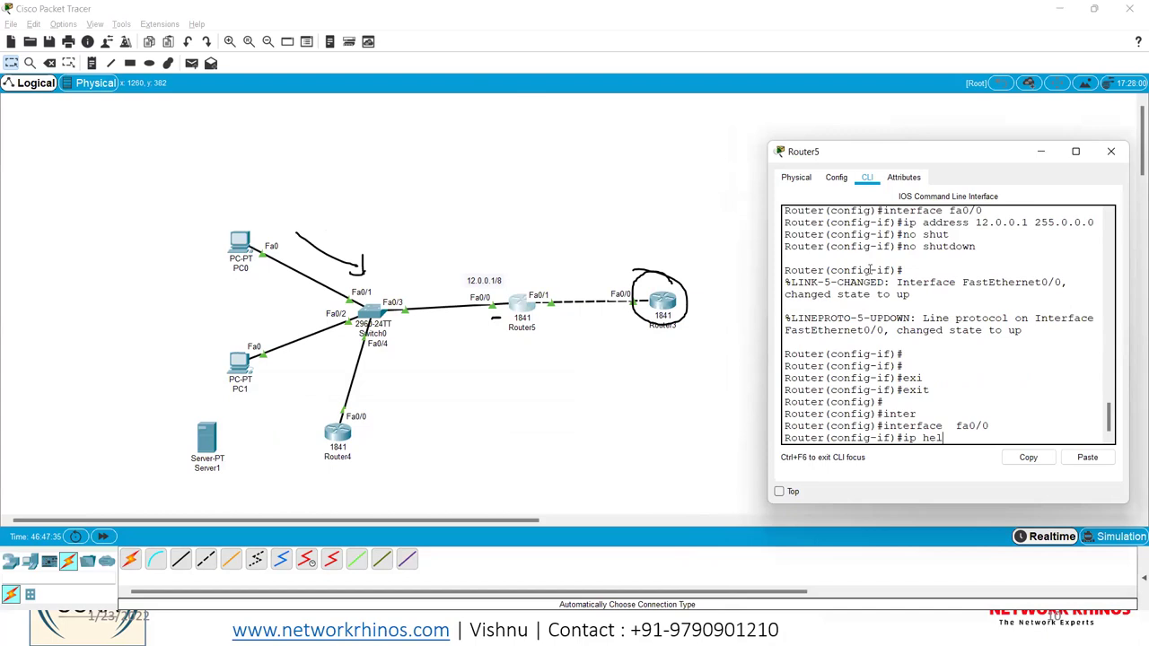
{"action": "key", "text": "Tab"}
{"action": "type", "text": "p"}
{"action": "key", "text": "Tab"}
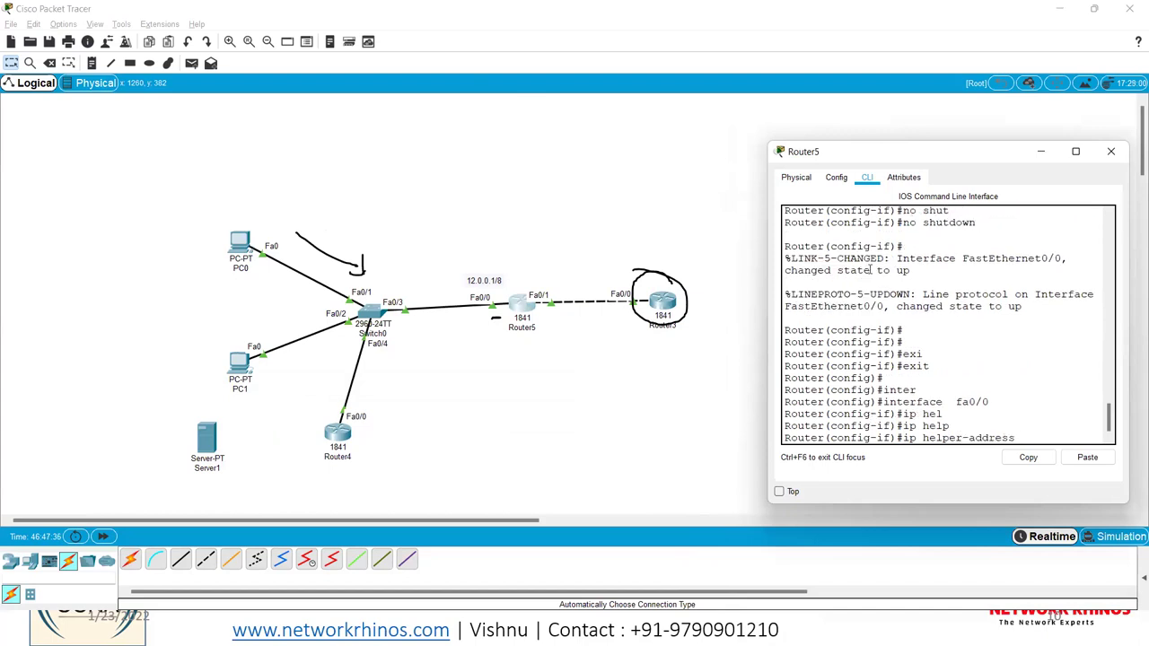
{"action": "type", "text": "10.0.0.1 ?"}
{"action": "key", "text": "Return"}
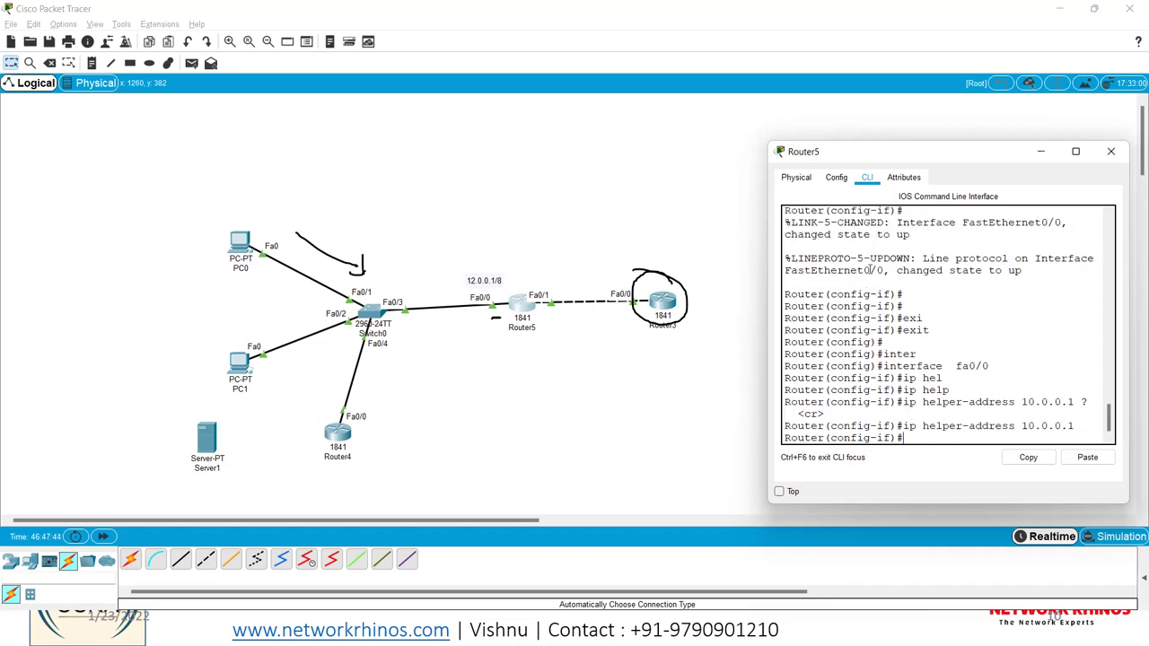
Step: End configuration mode on Router5 and ping 10.0.0.1
{"action": "type", "text": "exit"}
{"action": "key", "text": "BackSpace"}
{"action": "key", "text": "BackSpace"}
{"action": "key", "text": "BackSpace"}
{"action": "type", "text": "nd"}
{"action": "key", "text": "Return"}
{"action": "type", "text": "ping 100"}
{"action": "key", "text": "BackSpace"}
{"action": "key", "text": "BackSpace"}
{"action": "key", "text": "BackSpace"}
{"action": "key", "text": "BackSpace"}
{"action": "type", "text": "0.0.0.1"}
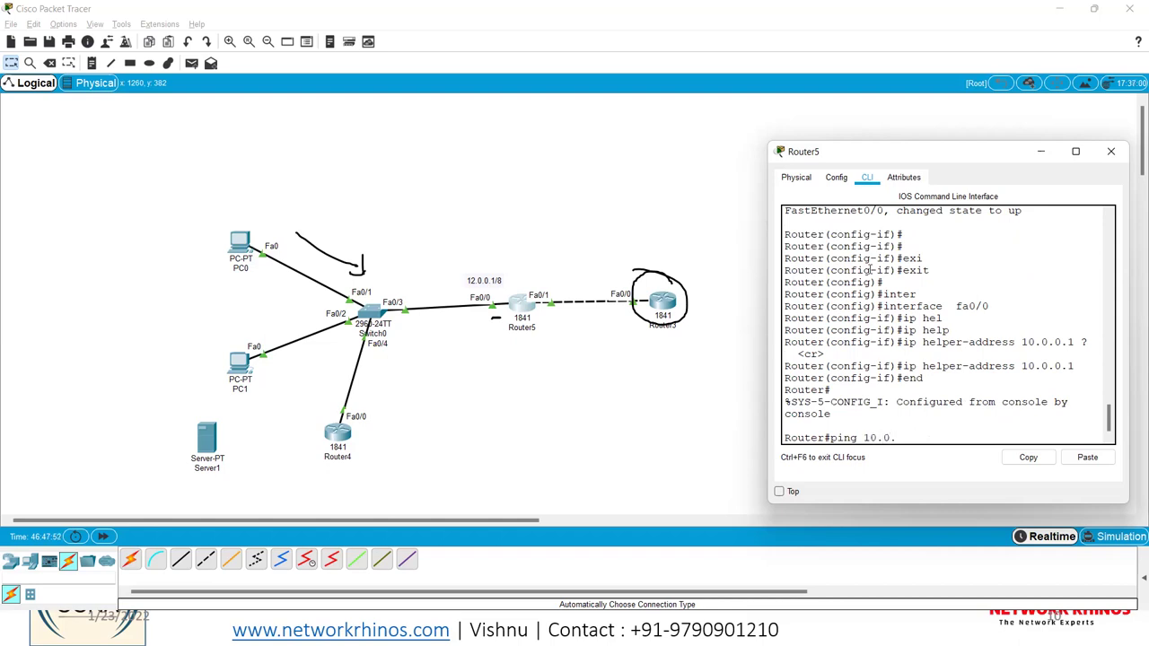
{"action": "key", "text": "Return"}
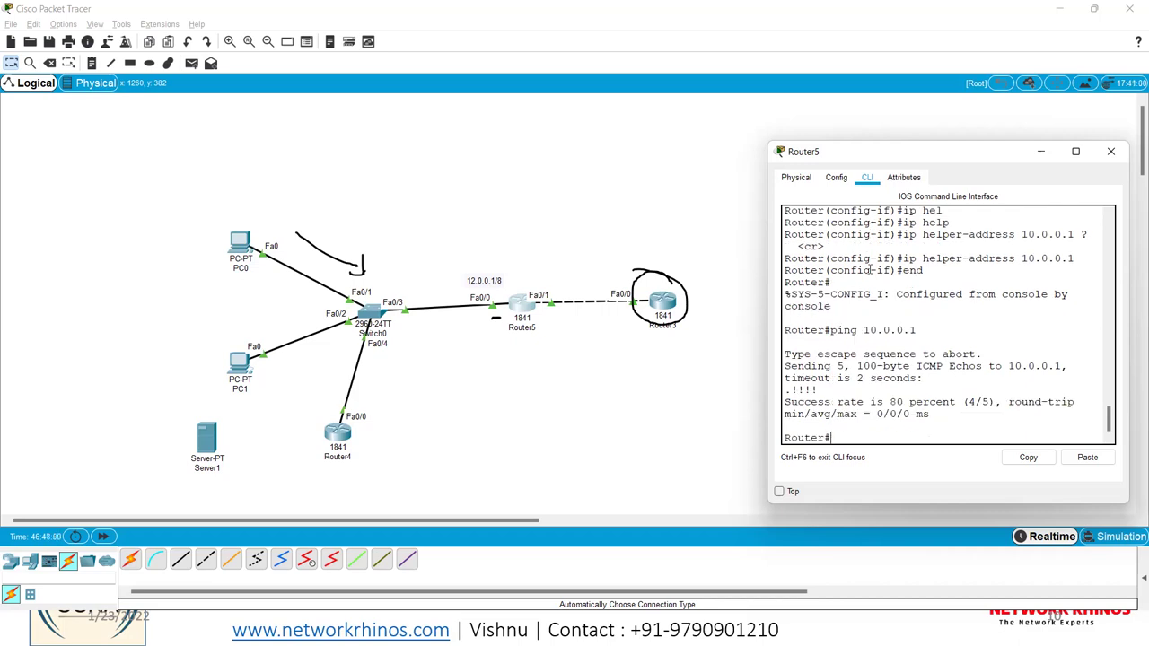
Step: Renew PC0's DHCP request by setting its IP configuration to Static and back to DHCP
{"action": "left_click", "coordinate": [241, 243]}
{"action": "left_click", "coordinate": [241, 243]}
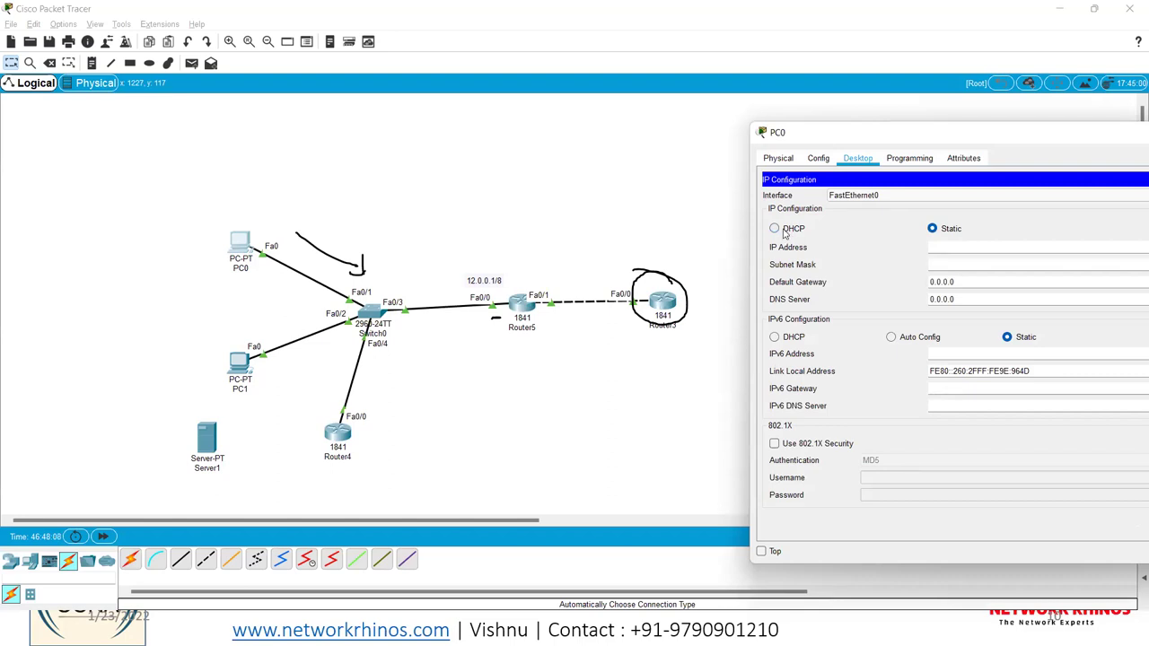
{"action": "left_click", "coordinate": [784, 233]}
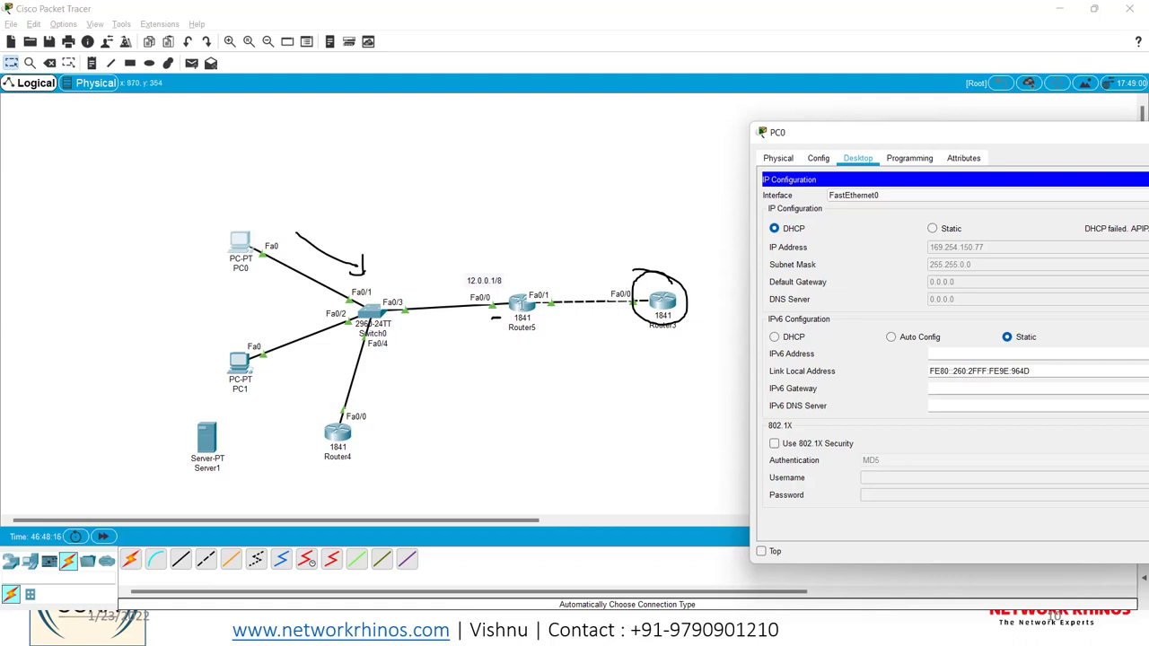
Step: Start an extended ping in Router5's CLI with the default protocol and target IP address 10.0.0.1
{"action": "left_click", "coordinate": [534, 302]}
{"action": "type", "text": "pin"}
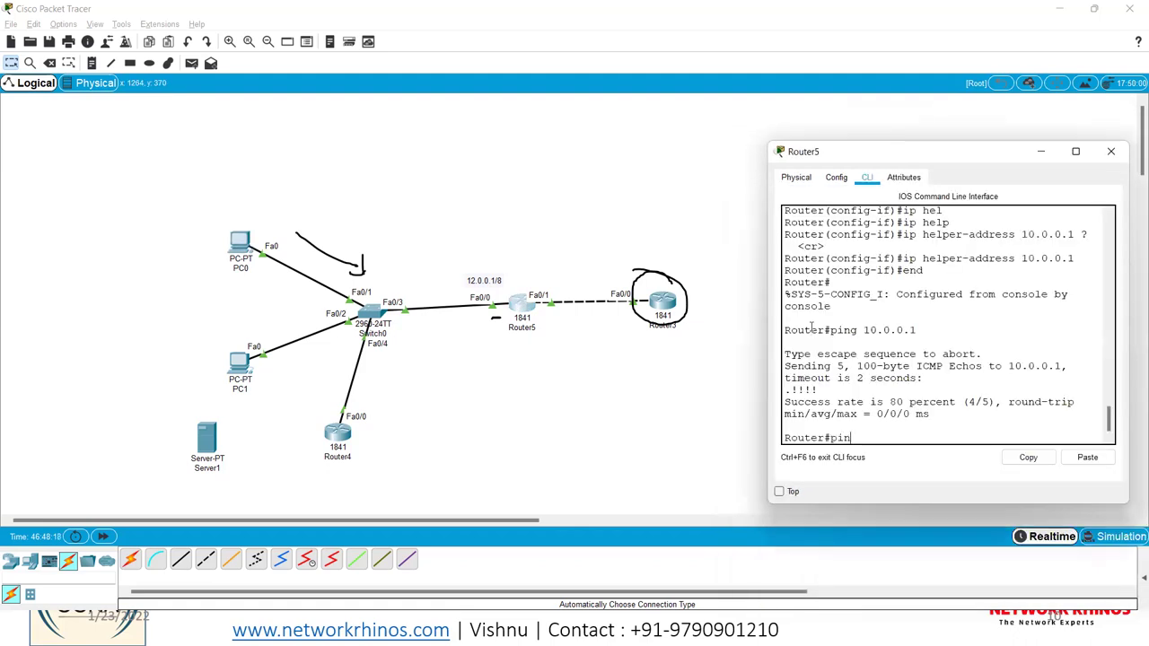
{"action": "type", "text": "g 10.0.0.1"}
{"action": "key", "text": "BackSpace"}
{"action": "key", "text": "BackSpace"}
{"action": "key", "text": "BackSpace"}
{"action": "key", "text": "BackSpace"}
{"action": "key", "text": "BackSpace"}
{"action": "key", "text": "BackSpace"}
{"action": "key", "text": "BackSpace"}
{"action": "key", "text": "Return"}
{"action": "key", "text": "Return"}
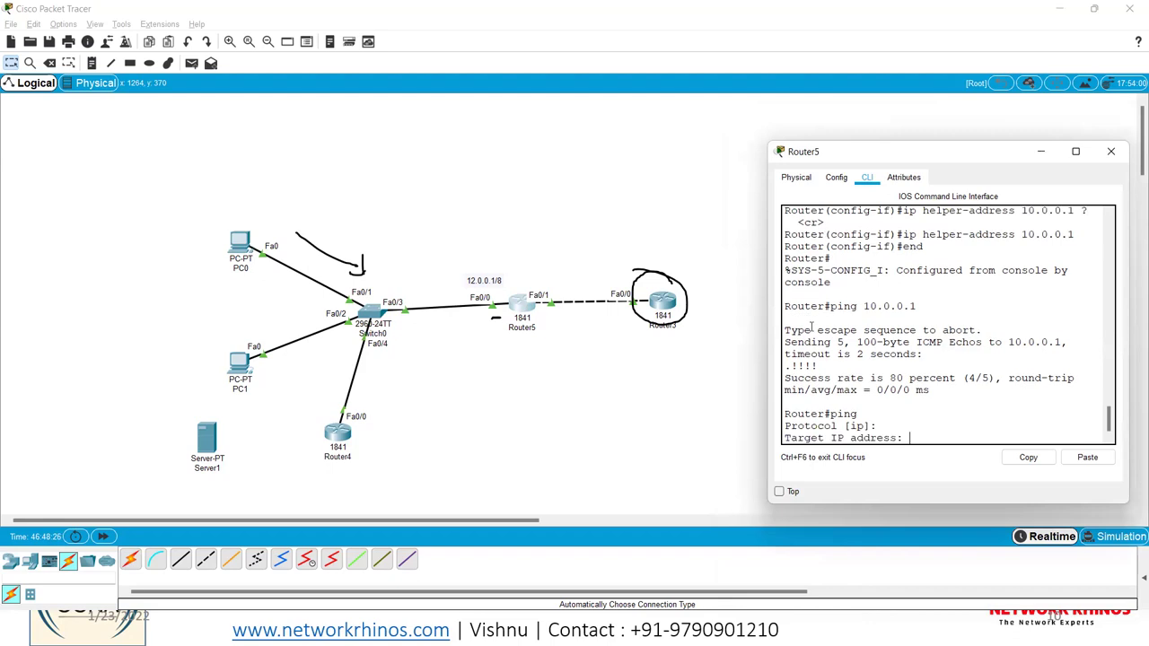
{"action": "type", "text": "10.0.0"}
{"action": "key", "text": "Return"}
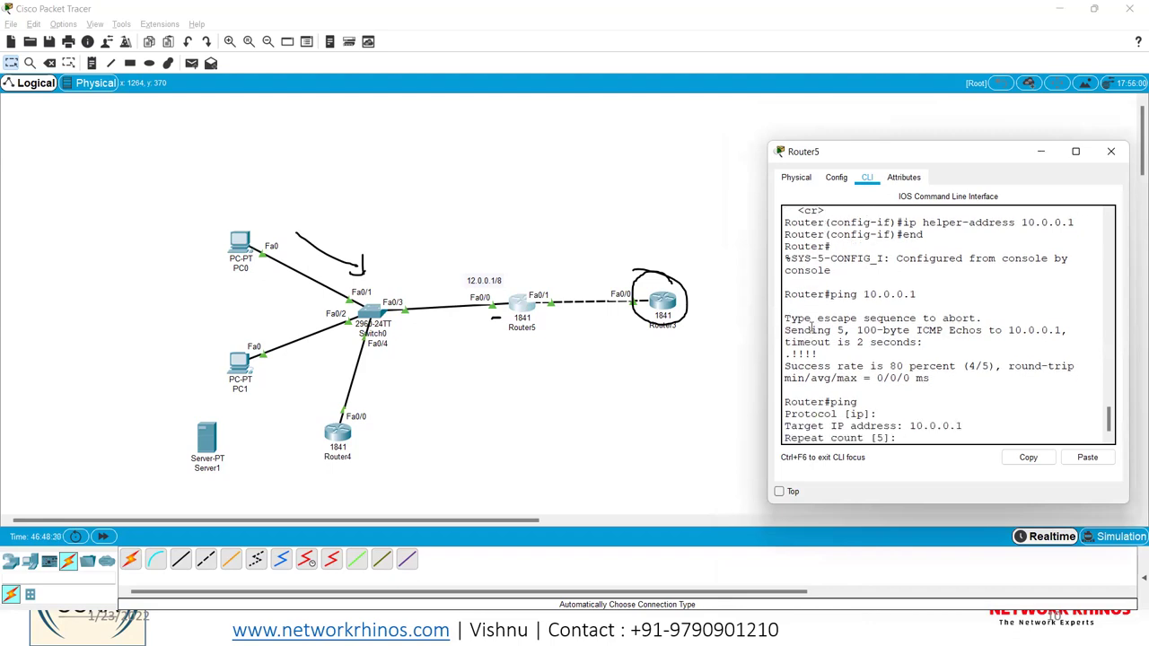
Step: Run the extended ping with extended commands enabled and source address 12.0.0.1, keeping the defaults for all other options
{"action": "key", "text": "Return"}
{"action": "key", "text": "Return"}
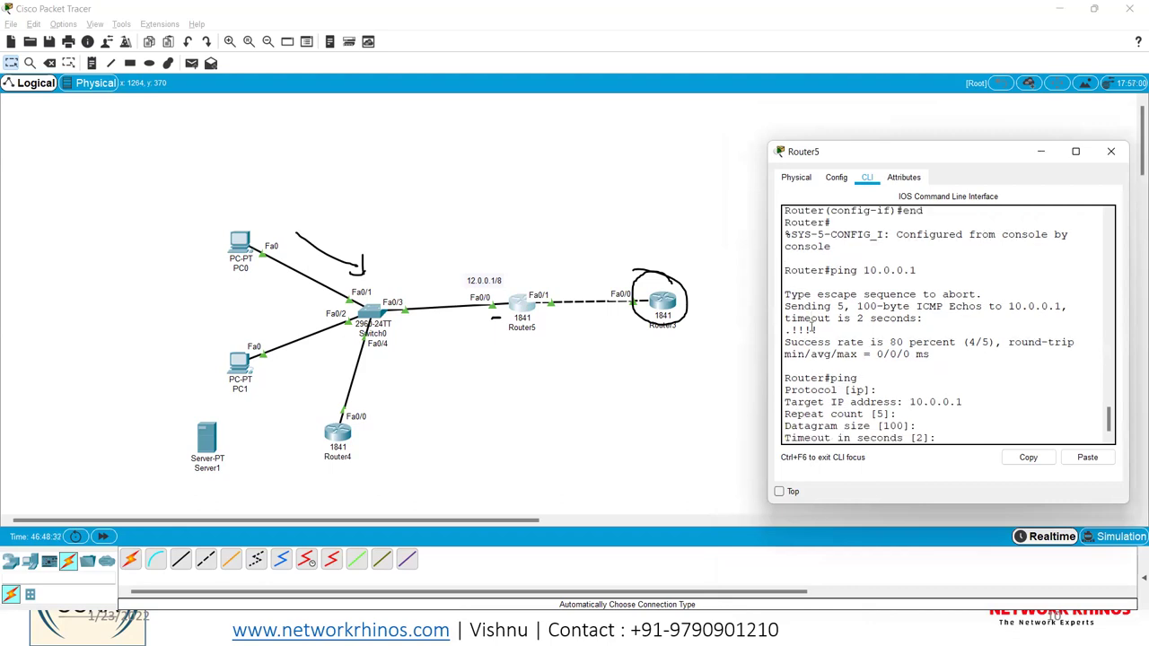
{"action": "key", "text": "Return"}
{"action": "type", "text": "y"}
{"action": "key", "text": "Return"}
{"action": "type", "text": "12.0.0.1"}
{"action": "key", "text": "Return"}
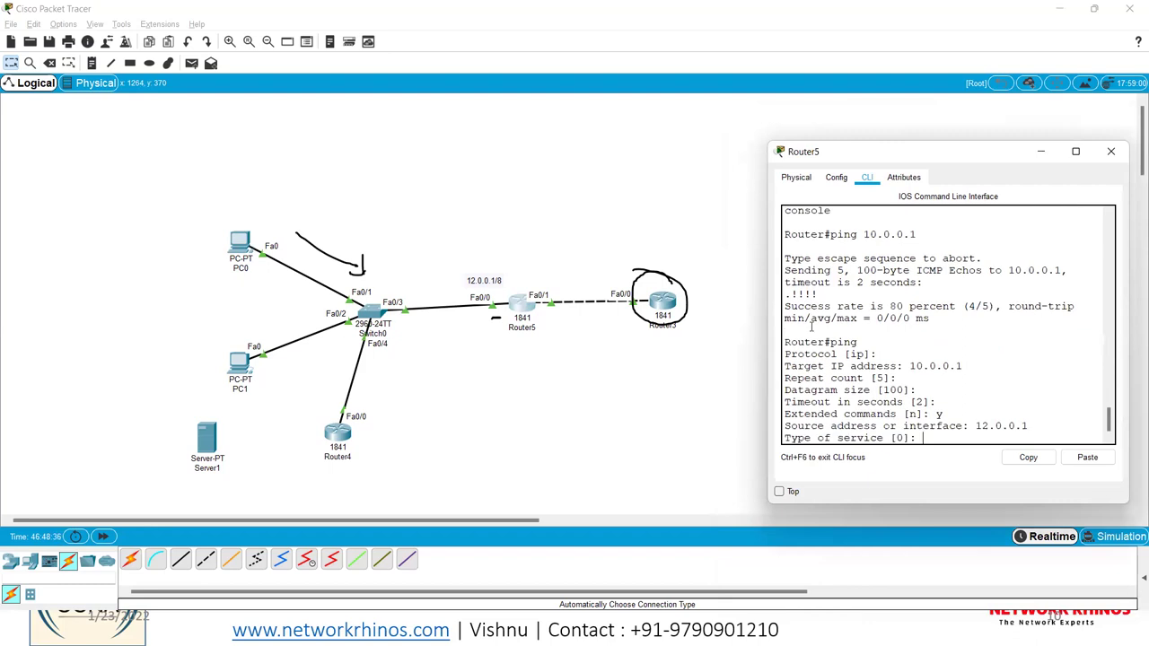
{"action": "key", "text": "Return"}
{"action": "key", "text": "Return"}
{"action": "key", "text": "Return"}
{"action": "key", "text": "Return"}
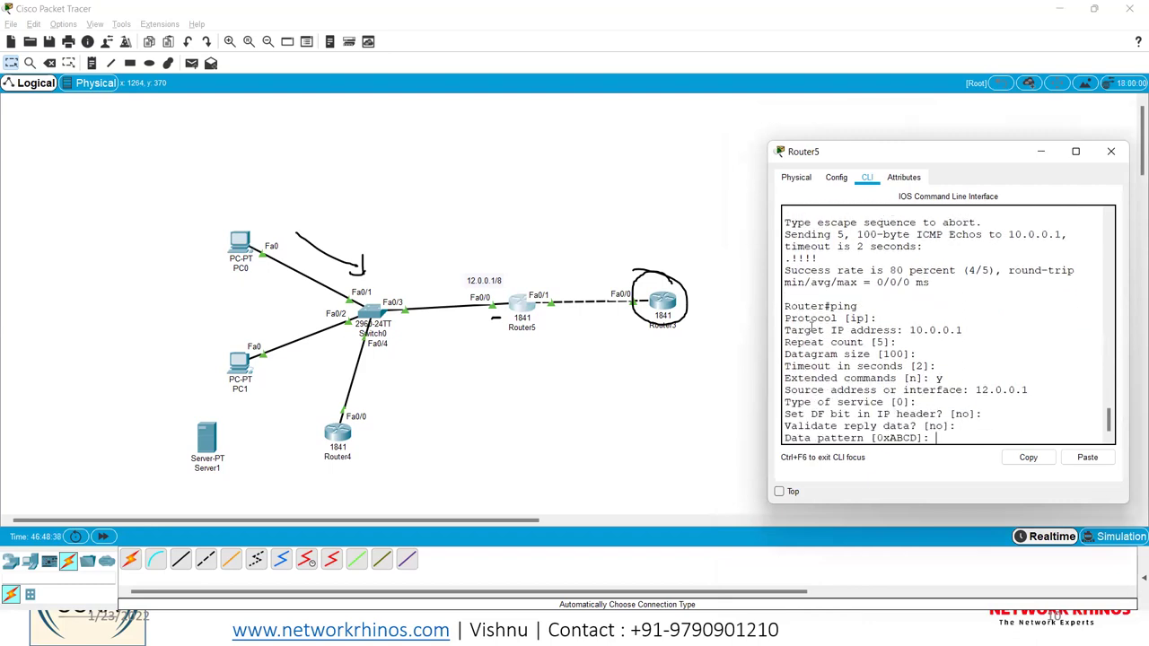
{"action": "key", "text": "Return"}
{"action": "key", "text": "Return"}
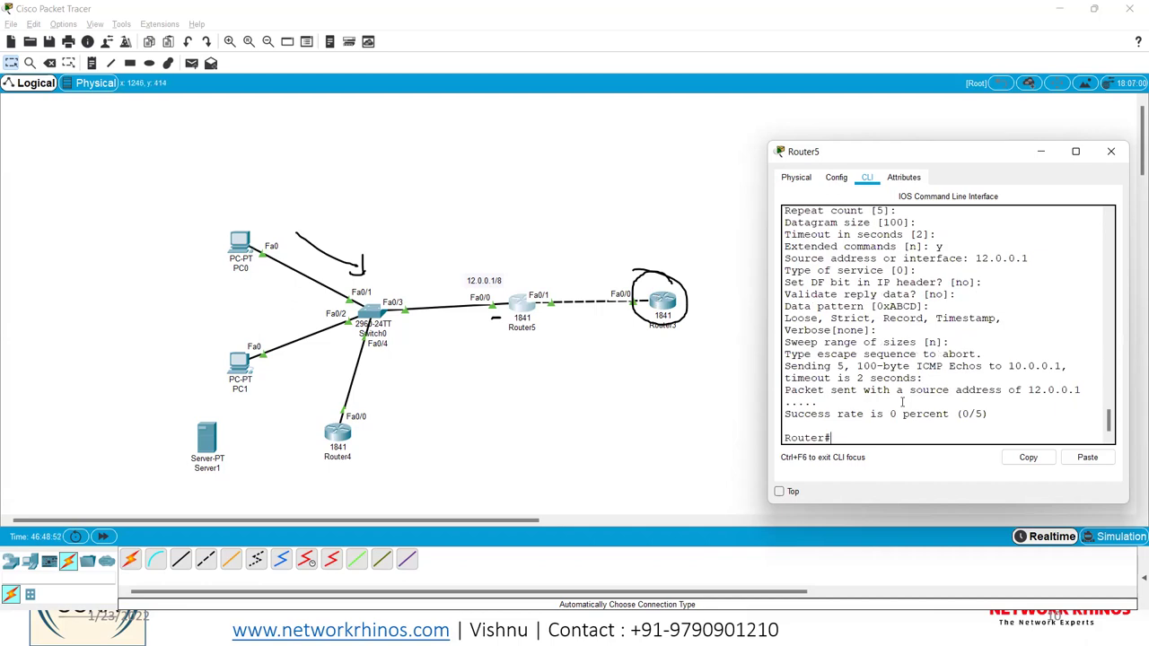
Step: Enable OSPF process 10 on Router5 and advertise network 0.0.0.0 0.0.0.0 in area 0
{"action": "type", "text": "conf t"}
{"action": "key", "text": "Return"}
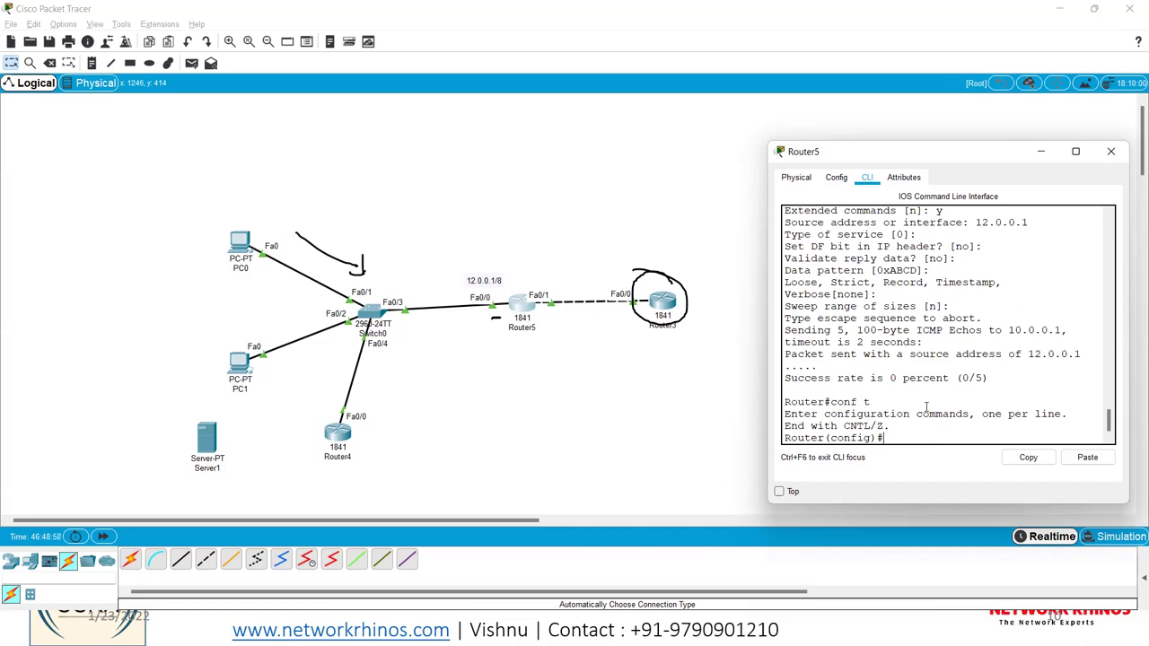
{"action": "type", "text": "router ospf 10"}
{"action": "key", "text": "Return"}
{"action": "type", "text": "network"}
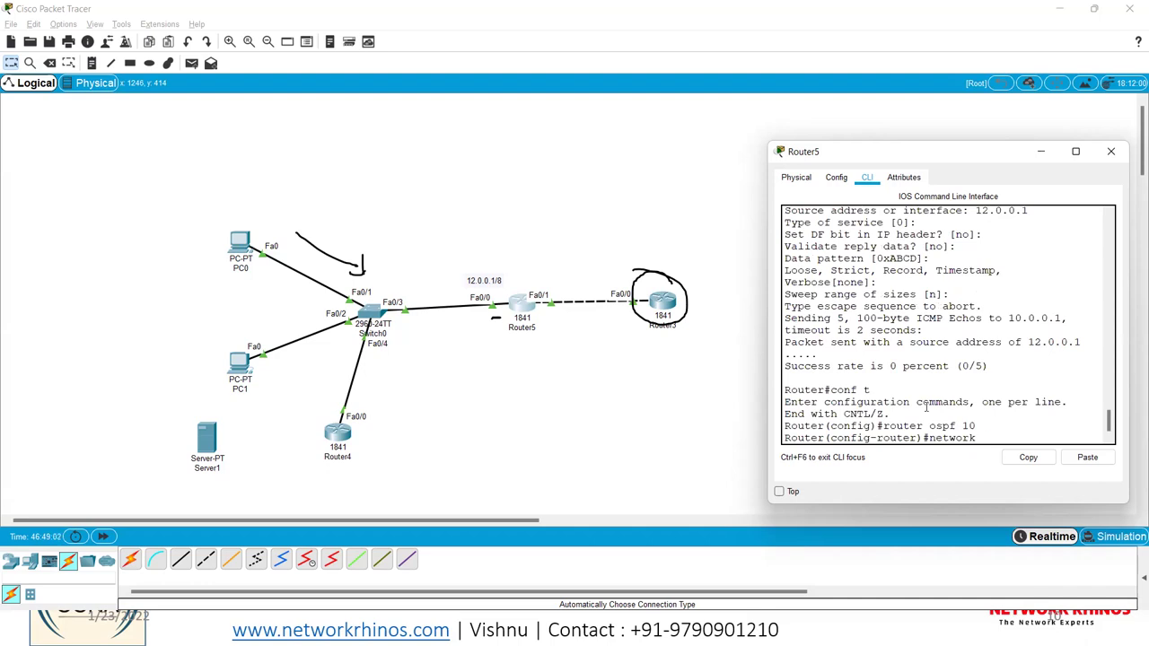
{"action": "type", "text": " 0.0.0. 0.0.0.0 area 0"}
{"action": "key", "text": "Return"}
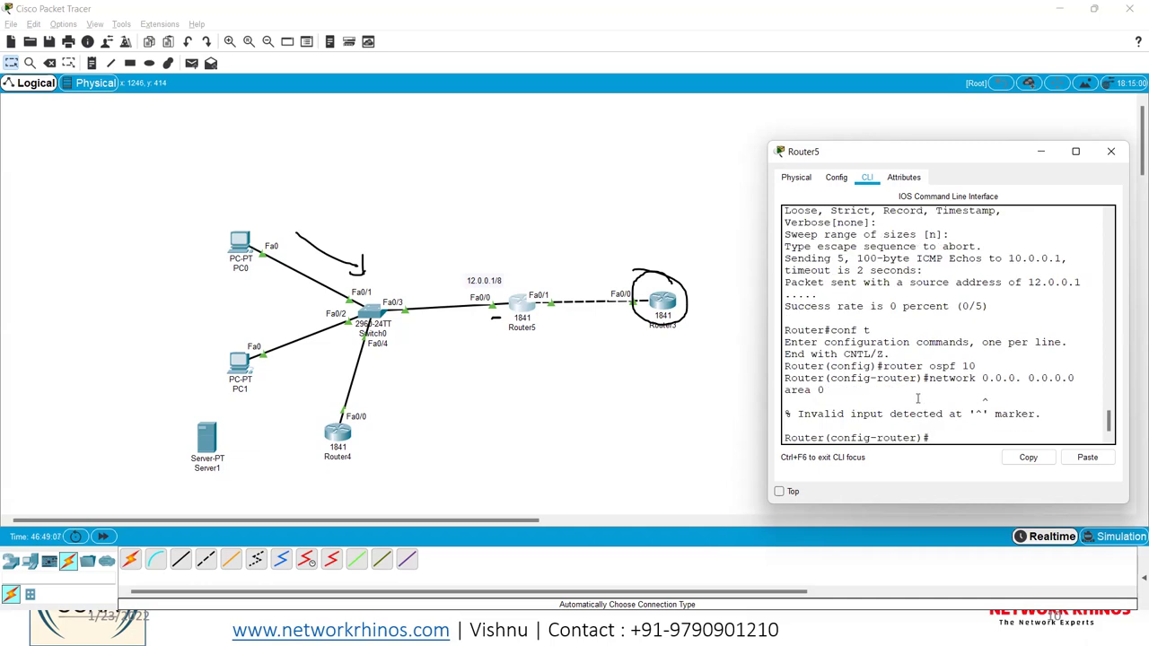
{"action": "key", "text": "Up"}
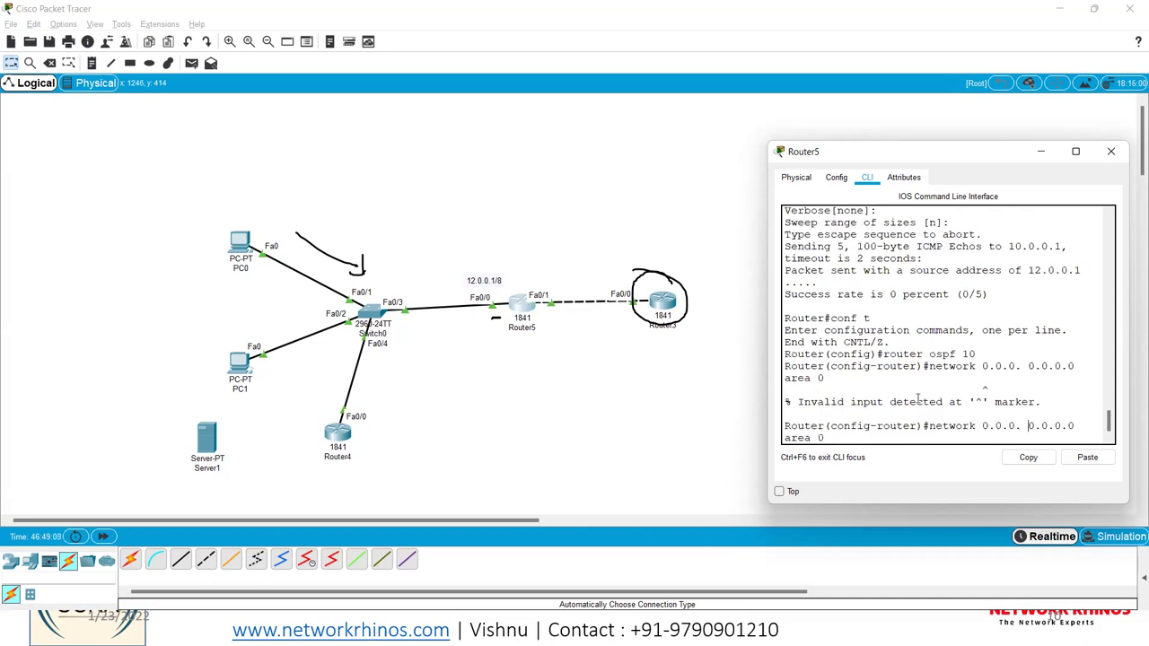
{"action": "type", "text": "0"}
{"action": "key", "text": "Return"}
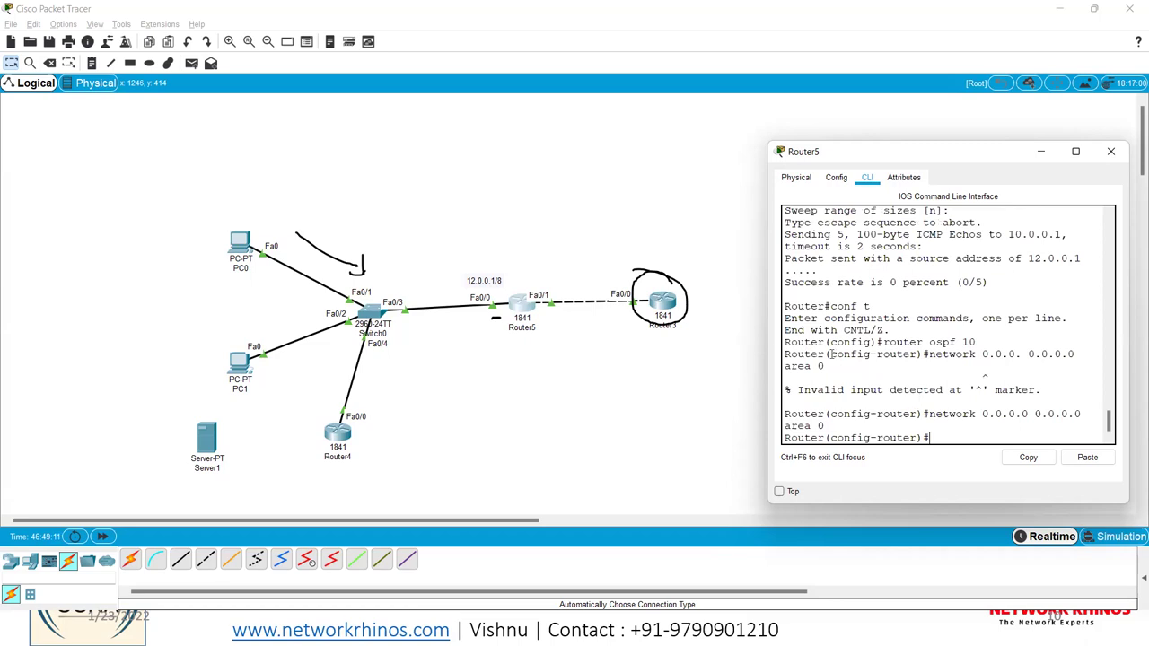
Step: Enable OSPF process 10 on Router3 with network 0.0.0.0 0.0.0.0 in area 0 and end configuration mode
{"action": "key", "text": "alt+Tab"}
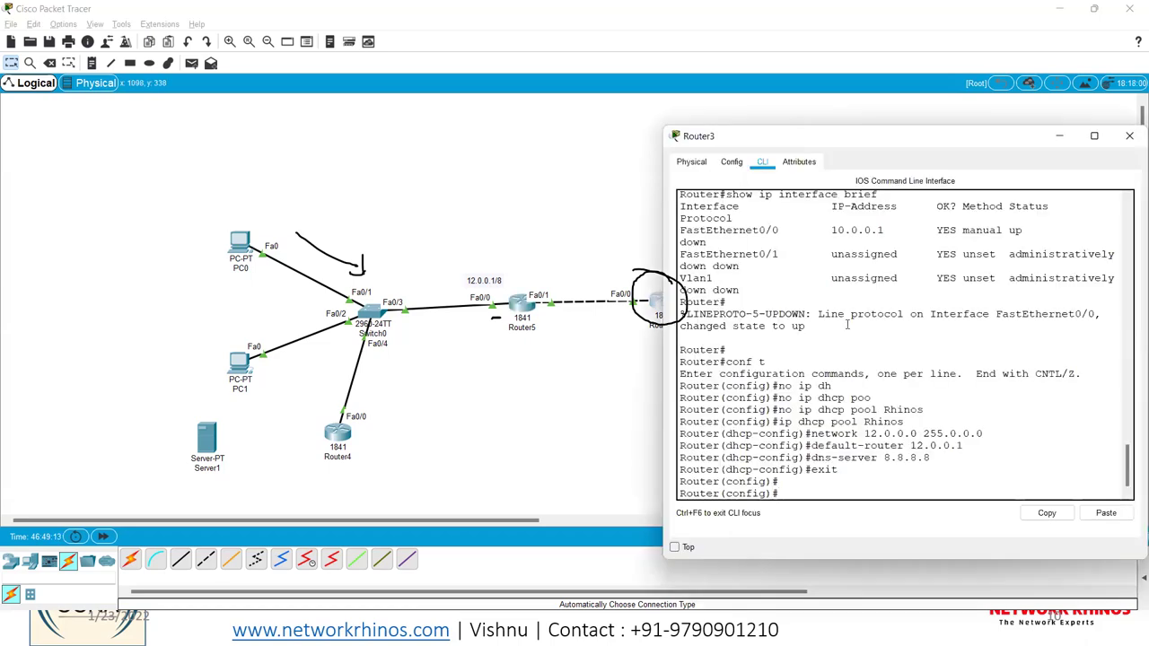
{"action": "type", "text": "router ospf 10"}
{"action": "type", "text": "n"}
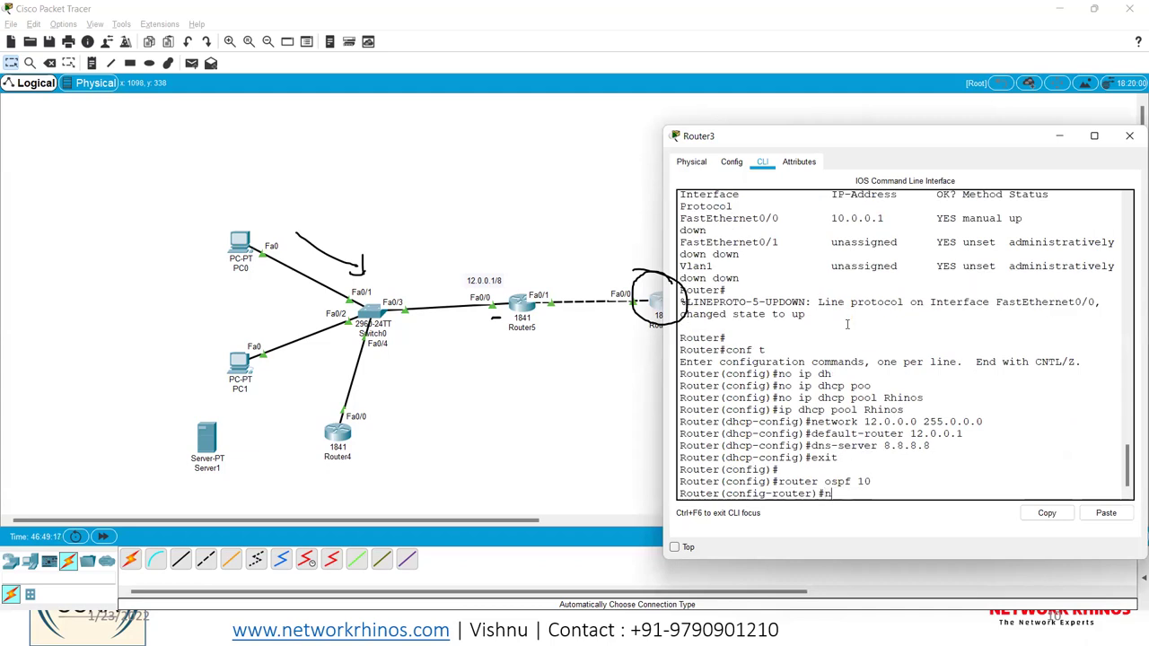
{"action": "type", "text": "etwork 0.0.0.0 0.0.0.0 area 0"}
{"action": "key", "text": "Return"}
{"action": "type", "text": "end"}
{"action": "key", "text": "Return"}
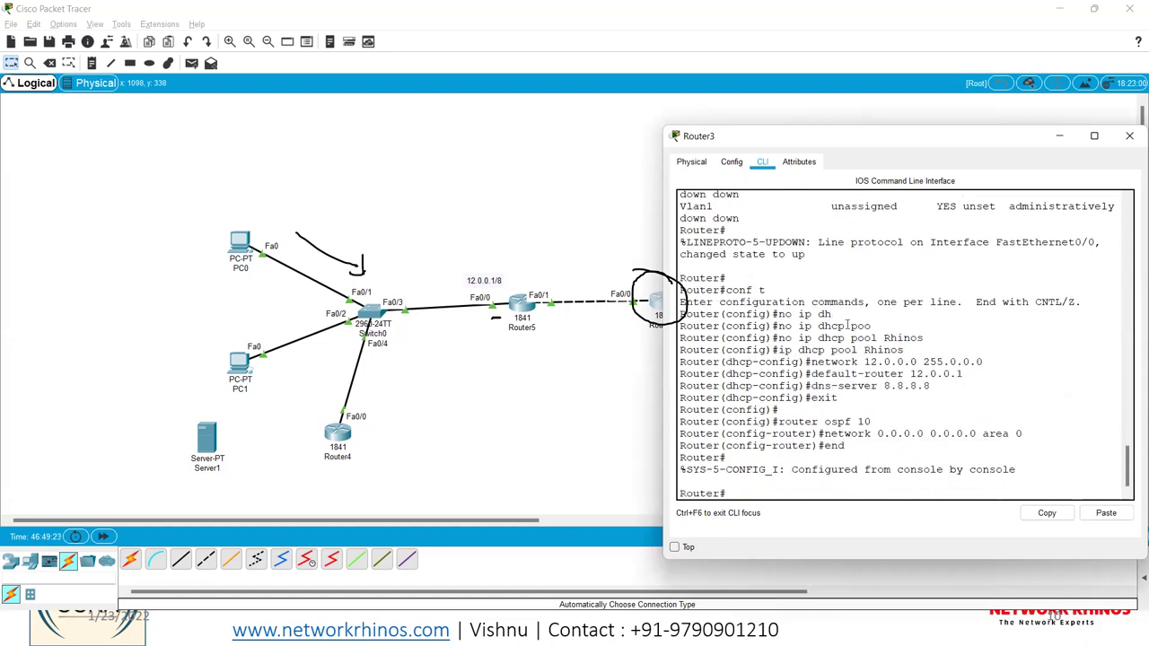
Step: Display Router3's IP routing table twice to look for routes learned through OSPF
{"action": "type", "text": "sh"}
{"action": "key", "text": "Tab"}
{"action": "type", "text": "ip r"}
{"action": "key", "text": "Tab"}
{"action": "key", "text": "Return"}
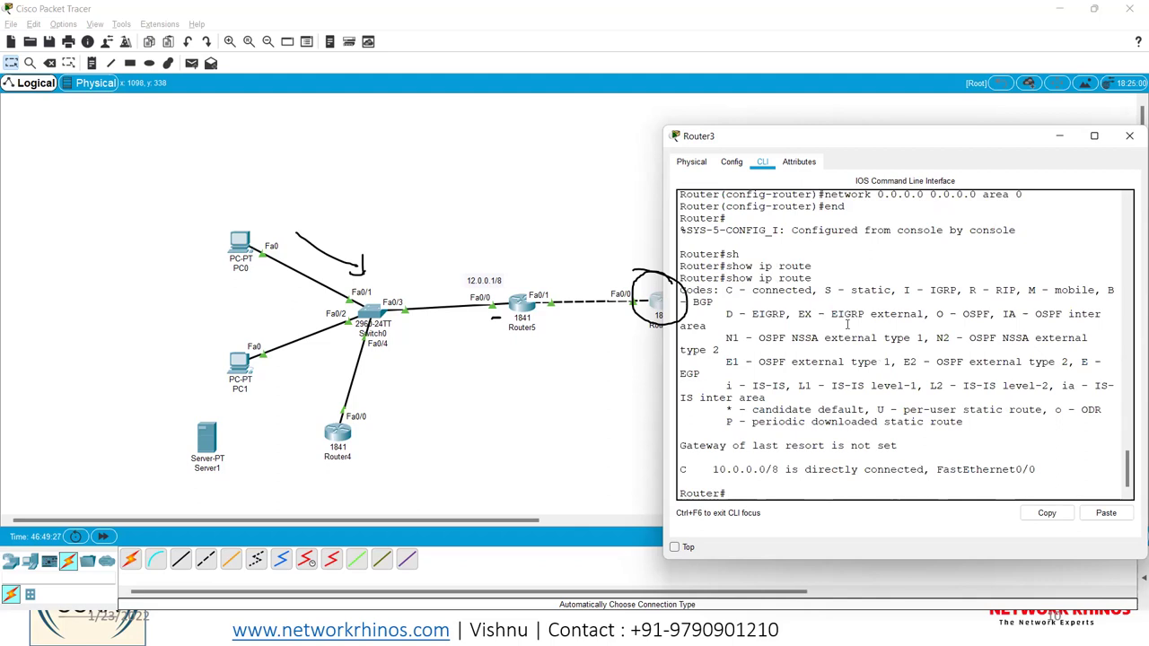
{"action": "key", "text": "Up"}
{"action": "key", "text": "Return"}
Step: Display Router3's OSPF neighbor table and clear the drawn annotations from the topology
{"action": "type", "text": "sh"}
{"action": "key", "text": "Tab"}
{"action": "type", "text": "ip os"}
{"action": "key", "text": "Tab"}
{"action": "type", "text": "nei"}
{"action": "key", "text": "Tab"}
{"action": "key", "text": "Return"}
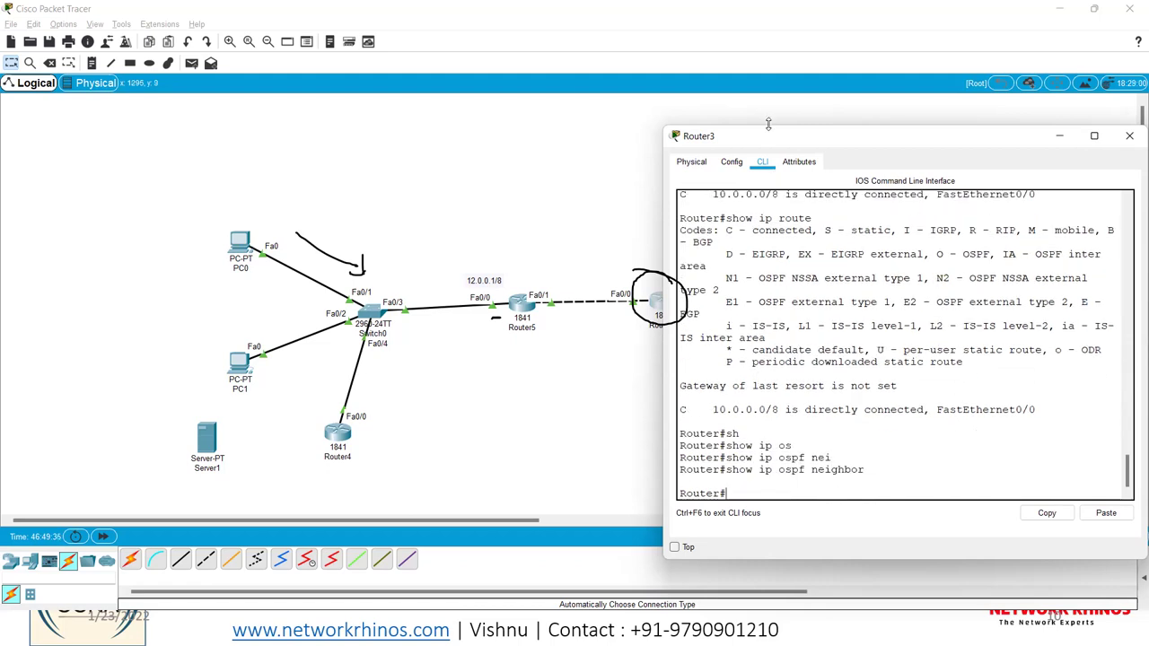
{"action": "key", "text": "Escape"}
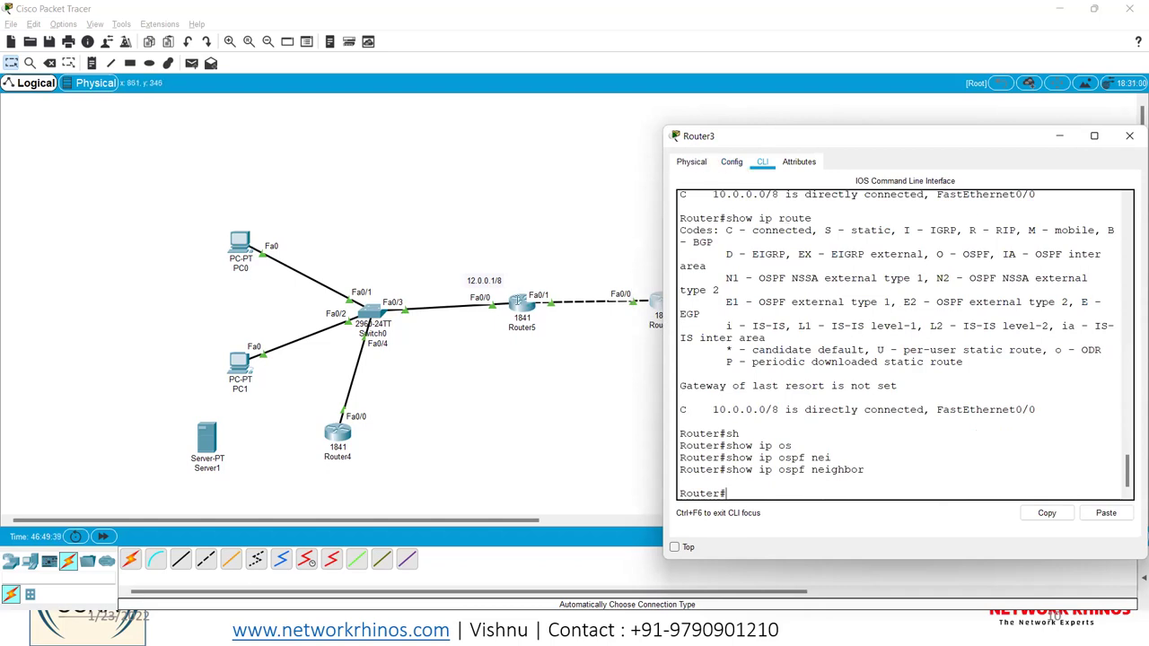
Step: Add the OSPF statement network 0.0.0.0 255.255.255.255 area 0 on Router5
{"action": "left_click", "coordinate": [521, 301]}
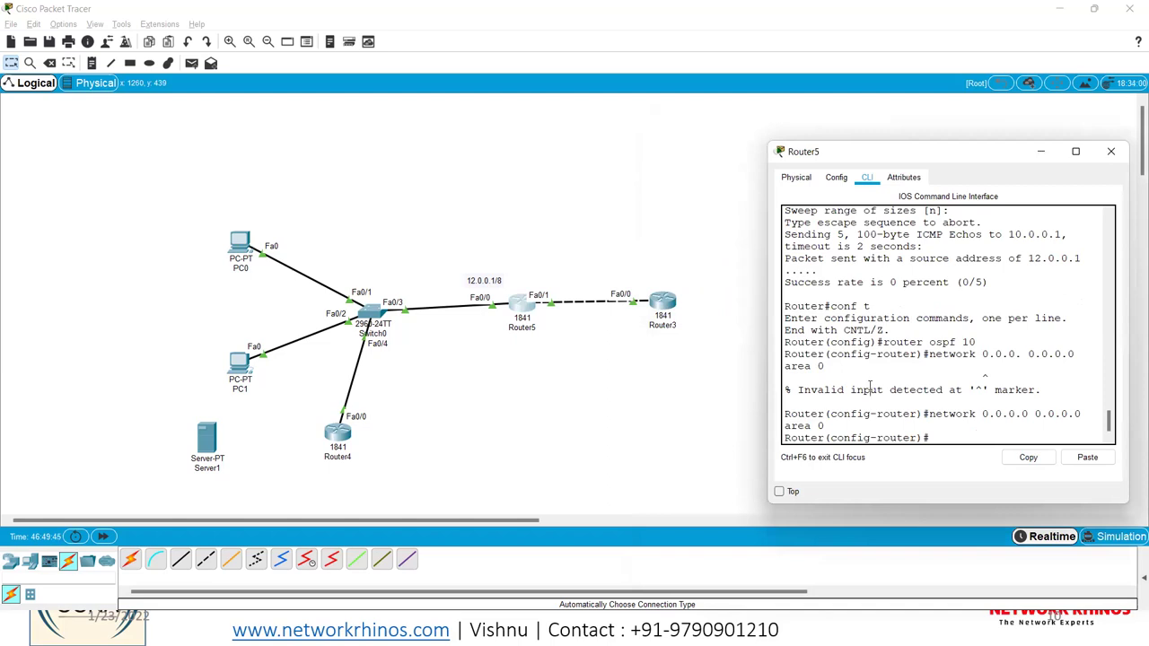
{"action": "key", "text": "Up"}
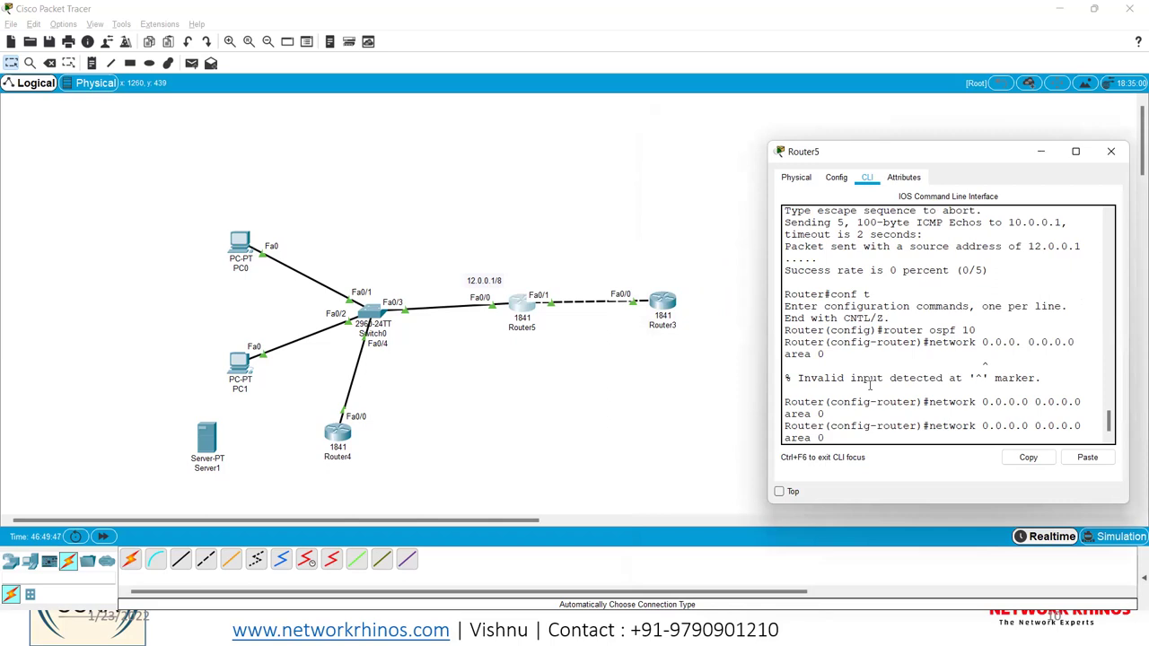
{"action": "key", "text": "BackSpace"}
{"action": "key", "text": "BackSpace"}
{"action": "key", "text": "BackSpace"}
{"action": "key", "text": "BackSpace"}
{"action": "key", "text": "BackSpace"}
{"action": "key", "text": "BackSpace"}
{"action": "key", "text": "BackSpace"}
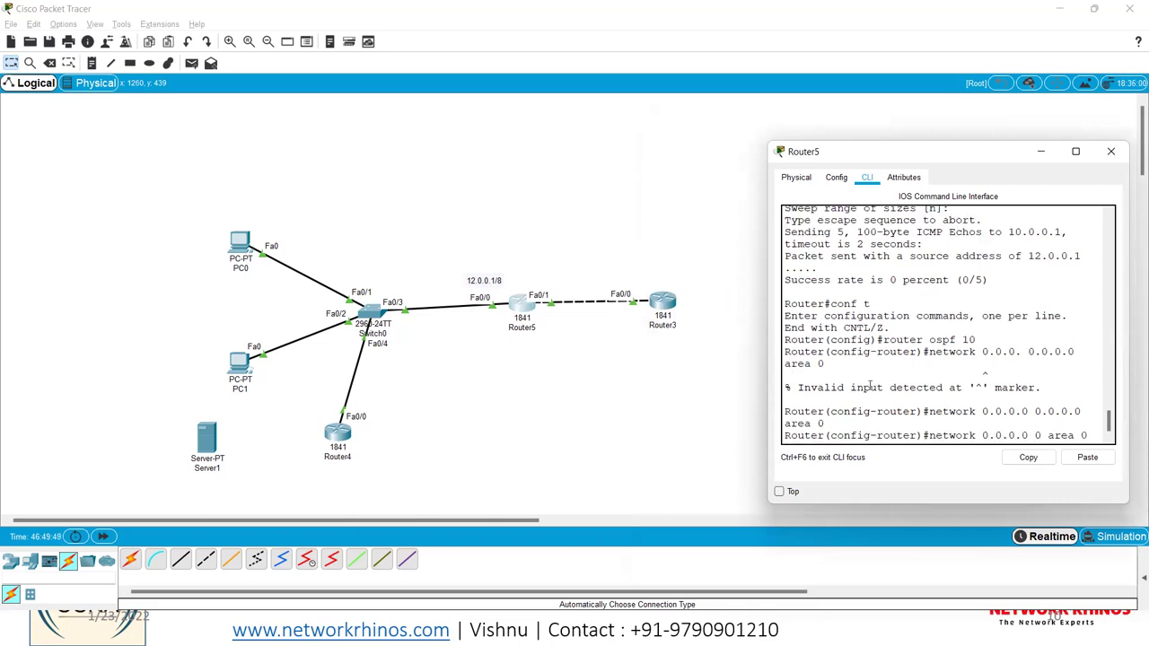
{"action": "type", "text": "255.255.255.255 area 0"}
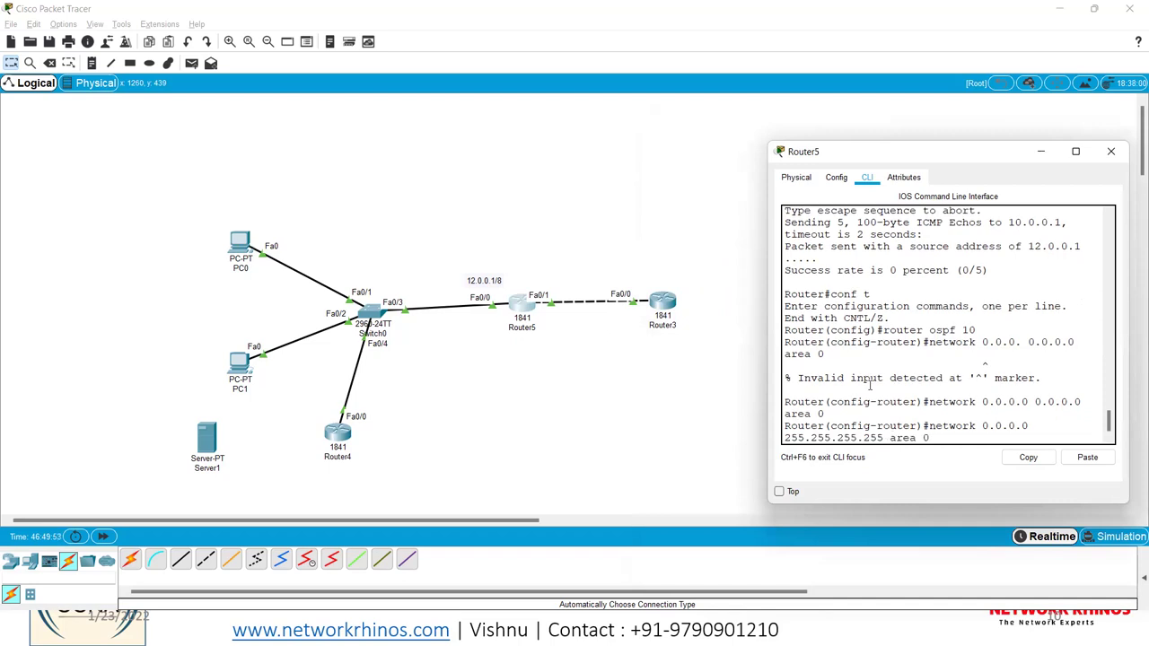
{"action": "key", "text": "Return"}
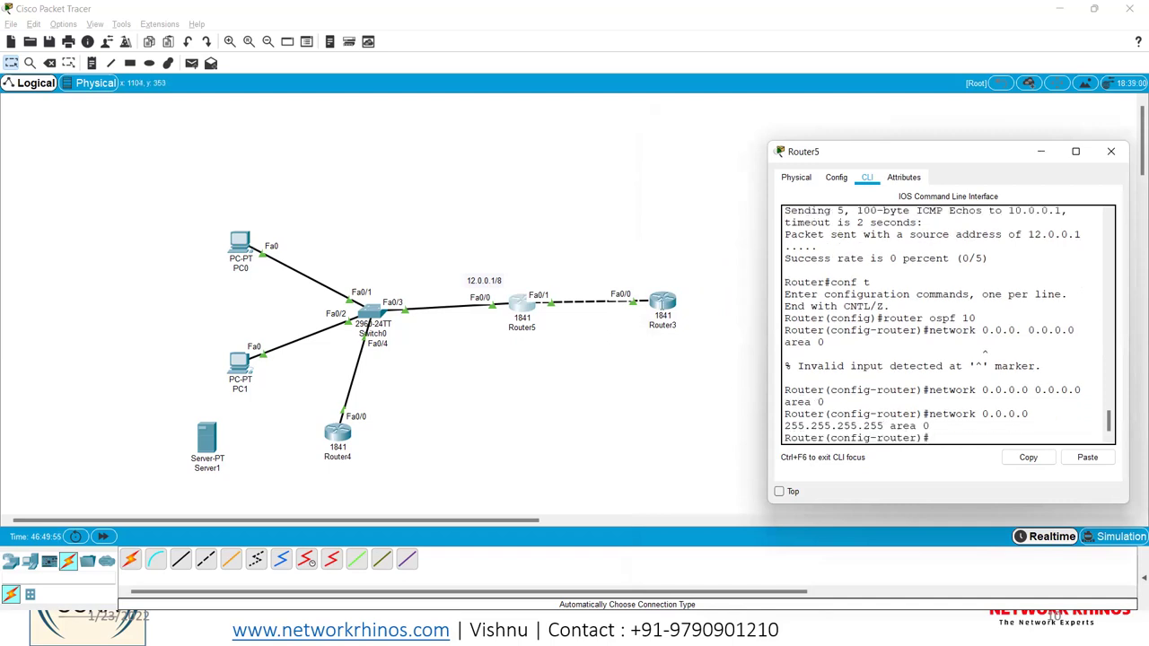
Step: Add network 0.0.0.0 255.255.255.255 area 0 to OSPF process 10 on Router3 and end configuration mode
{"action": "left_click", "coordinate": [662, 305]}
{"action": "type", "text": "conf t"}
{"action": "key", "text": "Return"}
{"action": "type", "text": "router ospf 10"}
{"action": "key", "text": "Return"}
{"action": "type", "text": "network "}
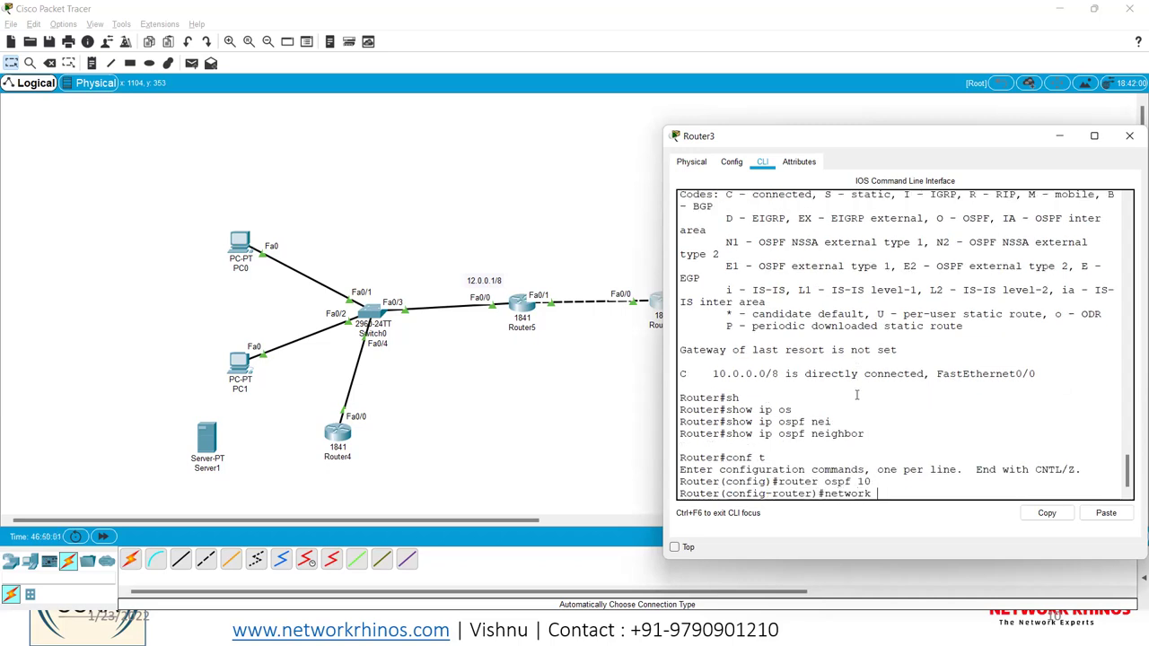
{"action": "type", "text": "0.0.0.0 255.255.255.255"}
{"action": "key", "text": "Return"}
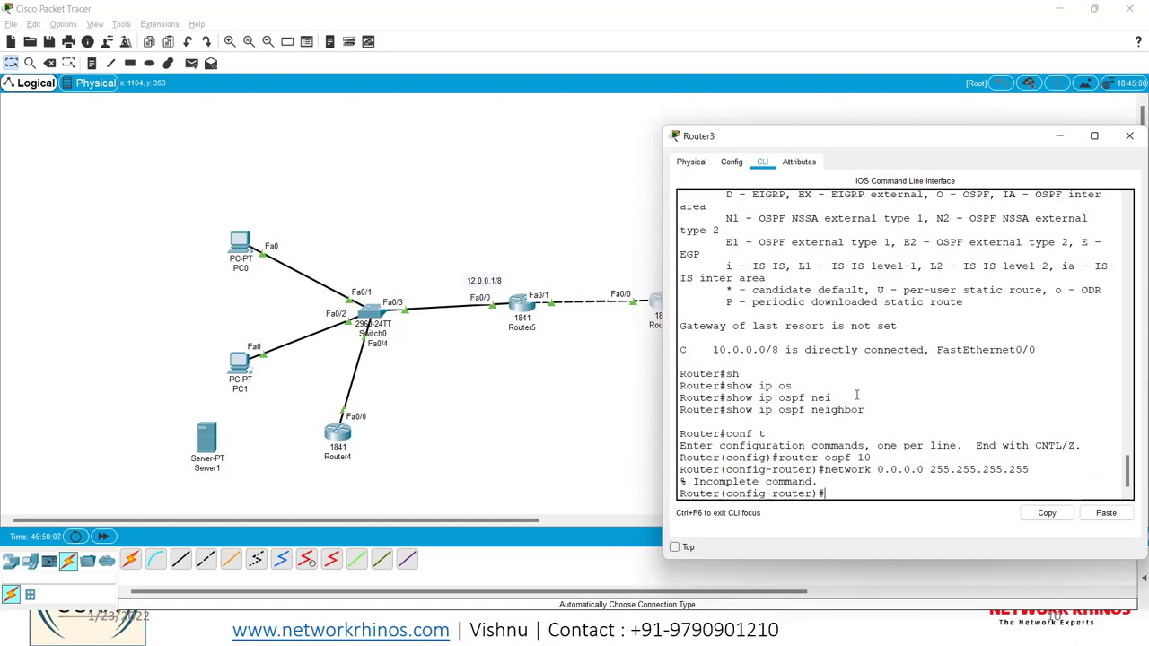
{"action": "key", "text": "Up"}
{"action": "type", "text": "area 0"}
{"action": "key", "text": "Return"}
{"action": "type", "text": "end"}
{"action": "key", "text": "Return"}
Step: Display the OSPF neighbor table on Router3
{"action": "type", "text": "sh"}
{"action": "key", "text": "Tab"}
{"action": "type", "text": "ip "}
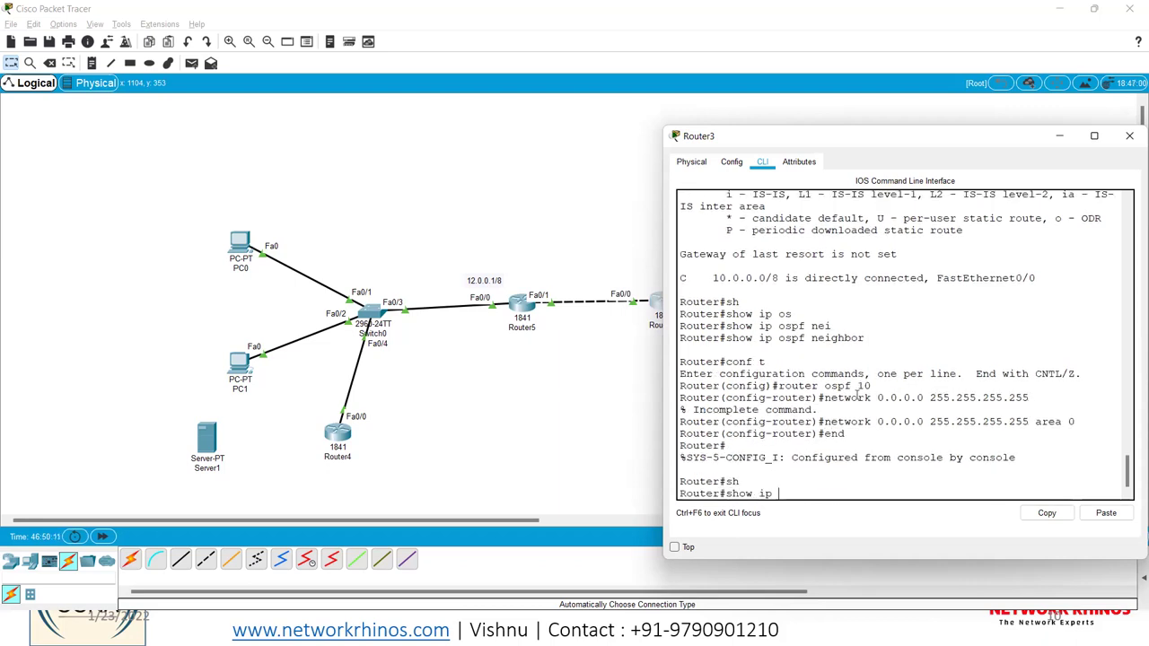
{"action": "type", "text": "os"}
{"action": "key", "text": "Tab"}
{"action": "type", "text": "nei"}
{"action": "key", "text": "Tab"}
{"action": "key", "text": "Return"}
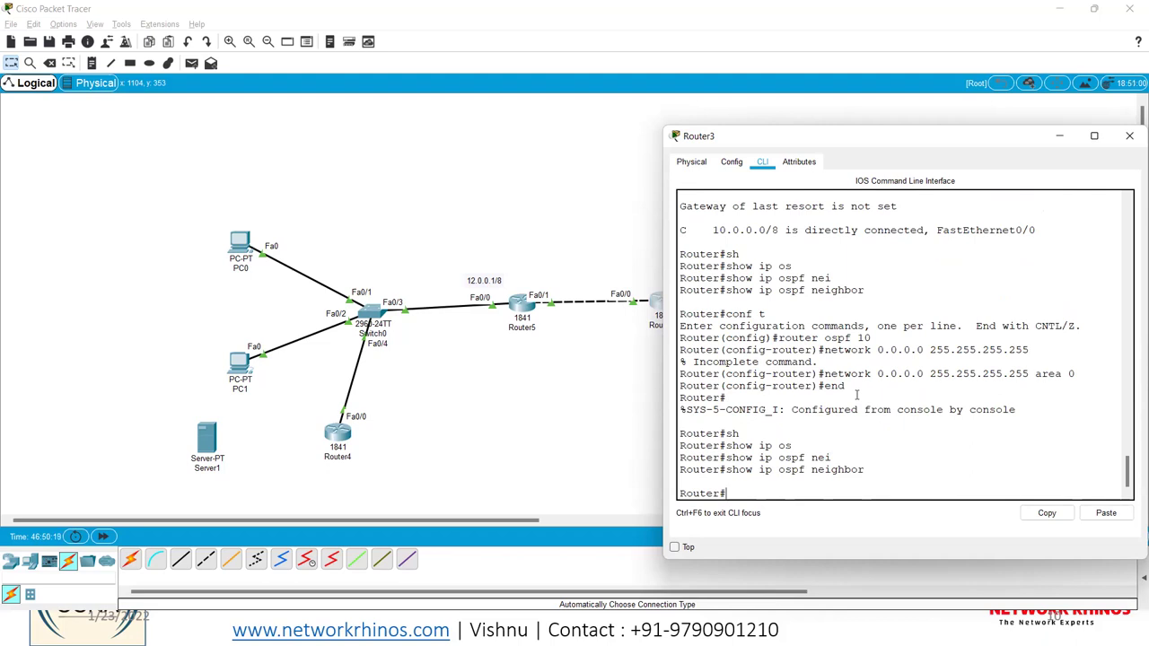
Step: Show Router3's general OSPF process information and page through to the end of the output
{"action": "type", "text": "sh"}
{"action": "key", "text": "Tab"}
{"action": "type", "text": "ip os"}
{"action": "key", "text": "Tab"}
{"action": "key", "text": "Return"}
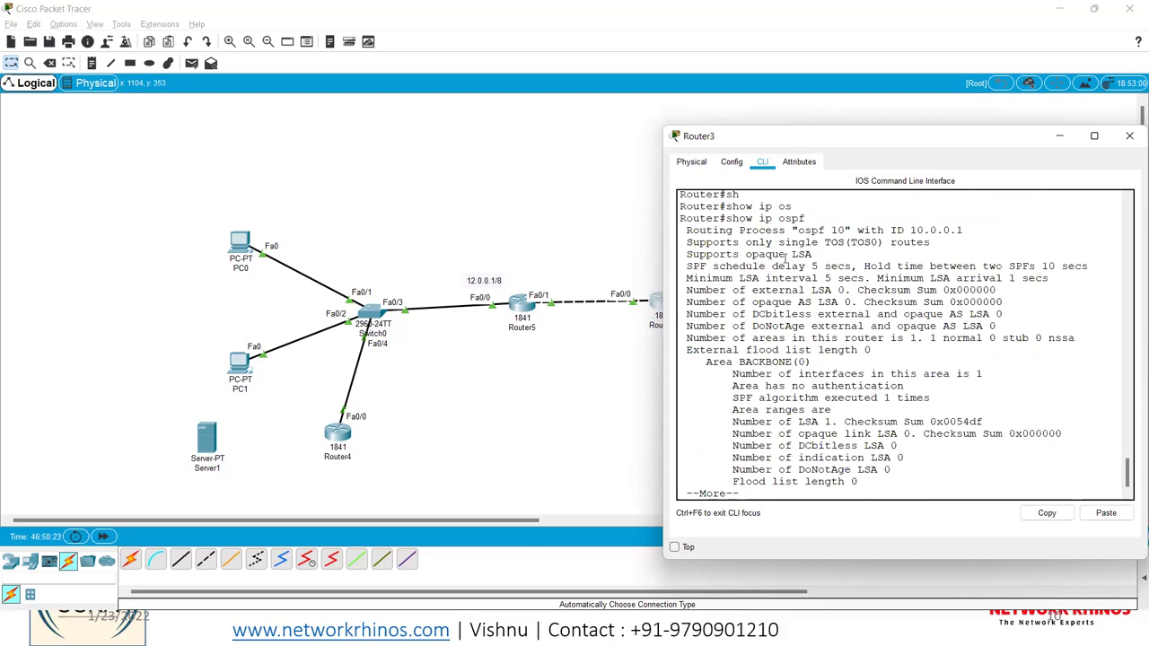
{"action": "left_click_drag", "start_coordinate": [802, 231], "coordinate": [898, 232]}
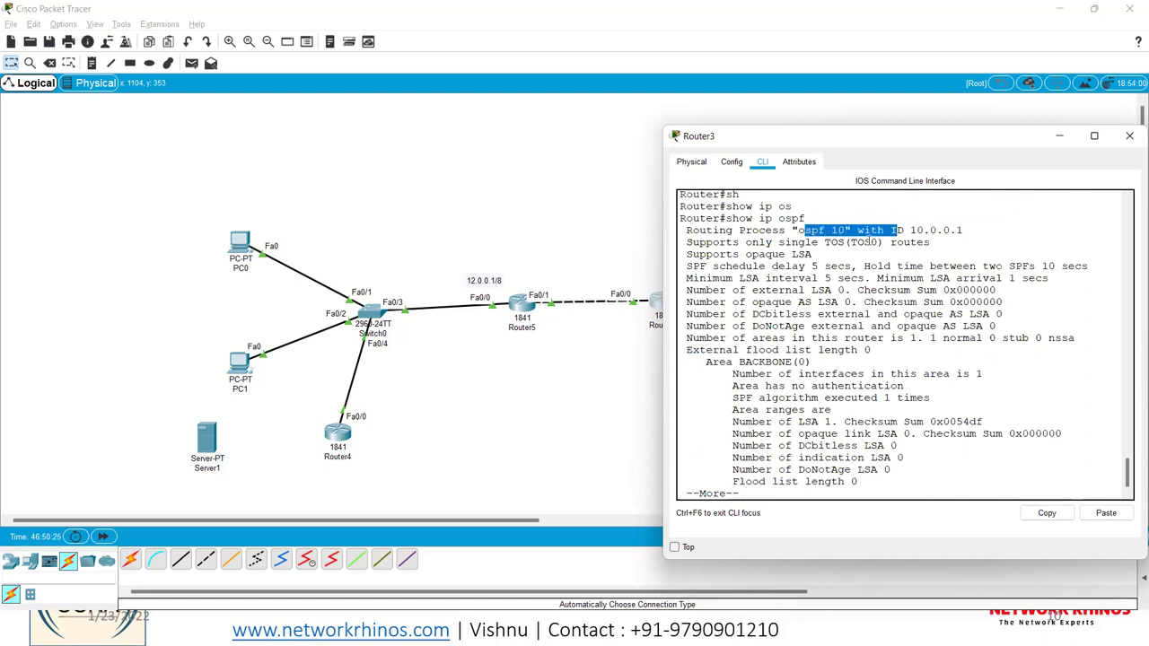
{"action": "key", "text": "space"}
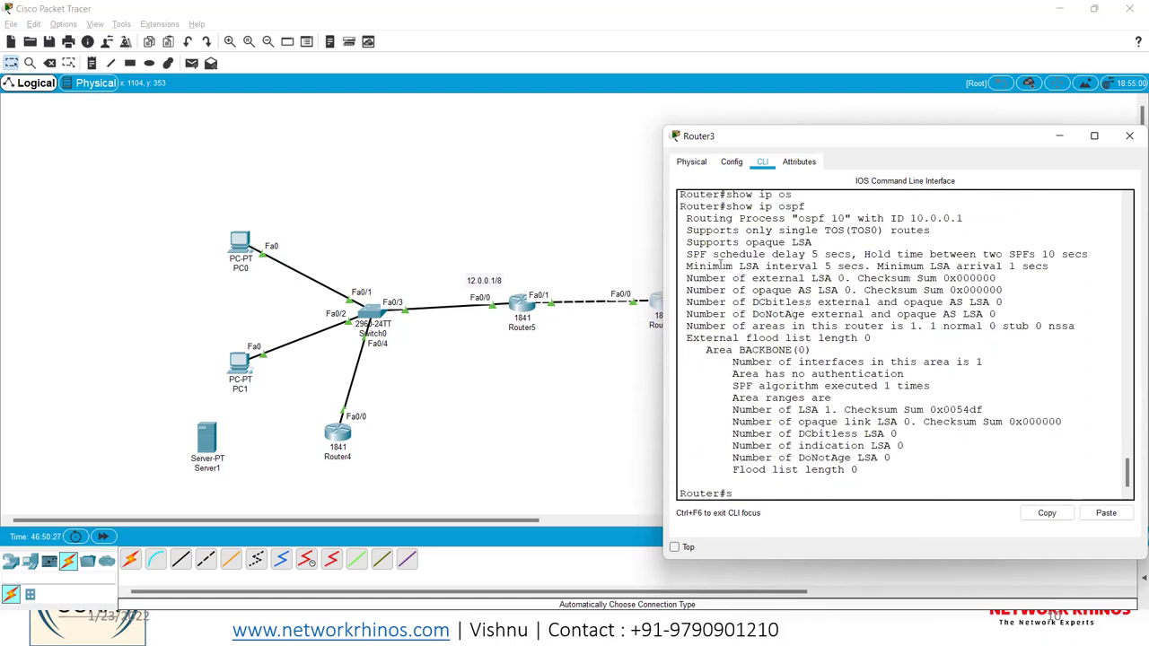
Step: Recheck Router3's OSPF neighbor table for an adjacency with Router5
{"action": "type", "text": "sh"}
{"action": "key", "text": "Tab"}
{"action": "type", "text": "ip os"}
{"action": "key", "text": "Tab"}
{"action": "type", "text": "nei"}
{"action": "key", "text": "Tab"}
{"action": "key", "text": "Return"}
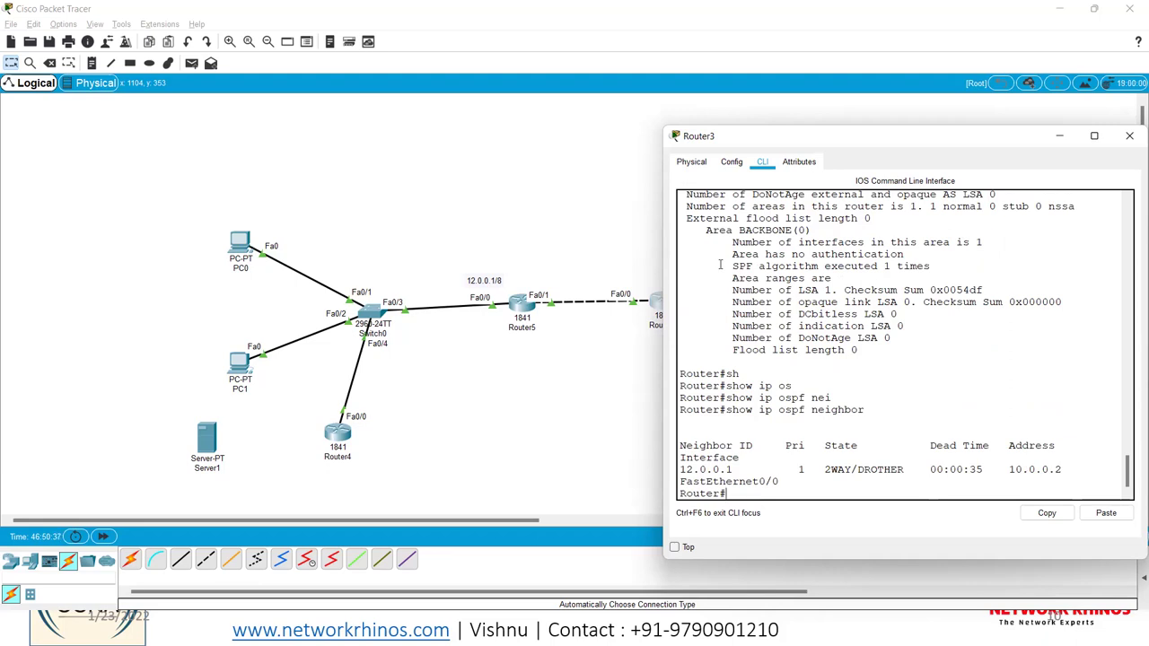
Step: Return to the topology and move PC0 and PC1 upward, placing PC1 level with Switch0
{"action": "left_click", "coordinate": [515, 218]}
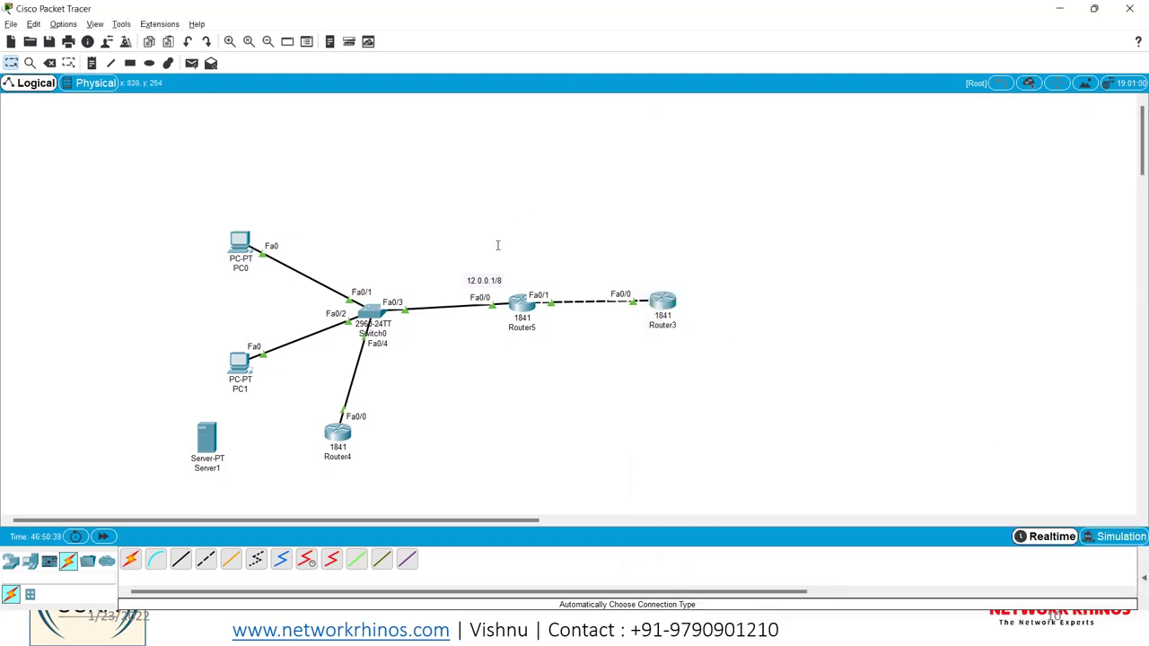
{"action": "left_click_drag", "start_coordinate": [239, 242], "coordinate": [243, 194]}
{"action": "left_click_drag", "start_coordinate": [240, 359], "coordinate": [216, 313]}
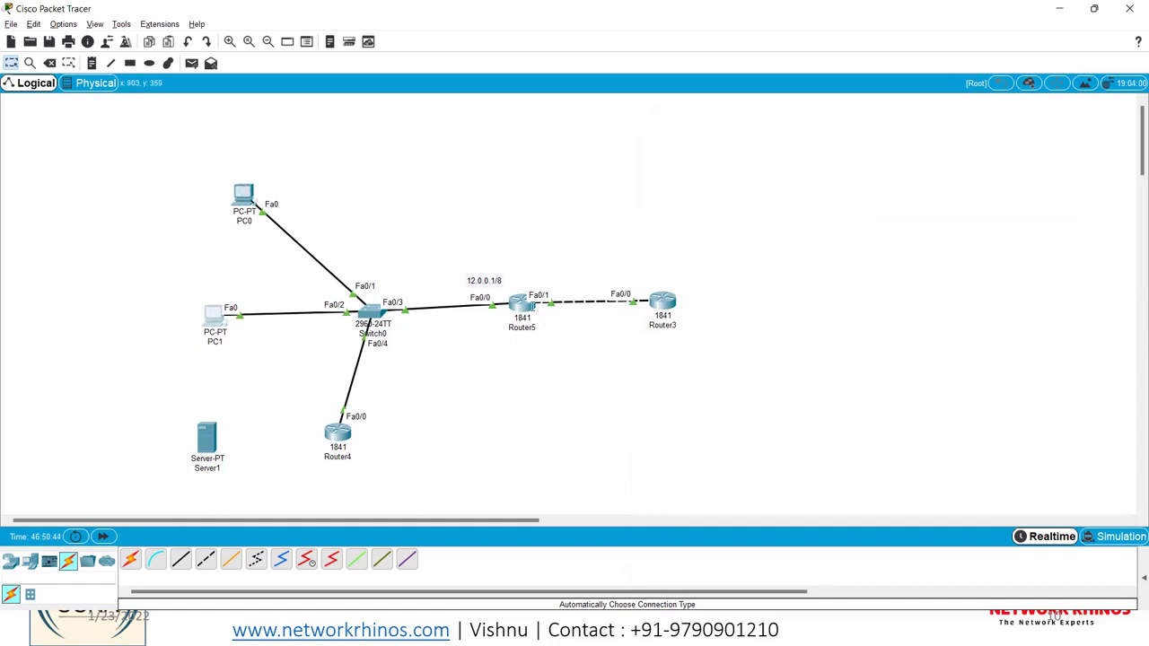
Step: End configuration mode on Router5 and examine the 10.0.0.0 network in its IP routing table
{"action": "left_click", "coordinate": [521, 306]}
{"action": "type", "text": "end"}
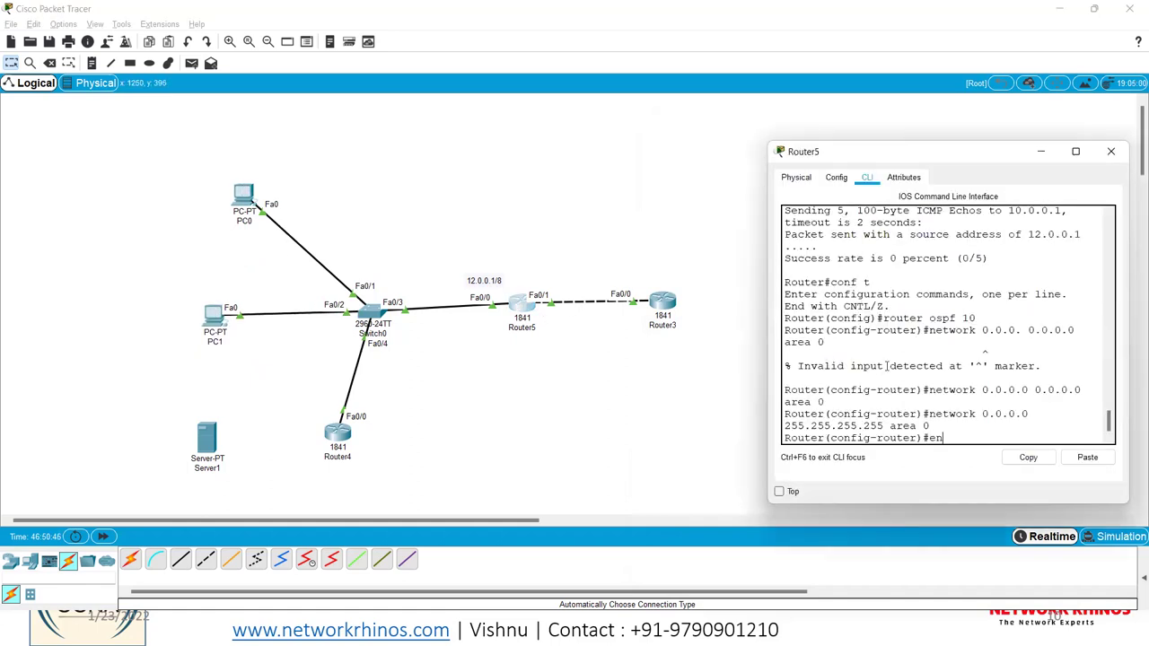
{"action": "key", "text": "Return"}
{"action": "type", "text": "show ip route"}
{"action": "key", "text": "Return"}
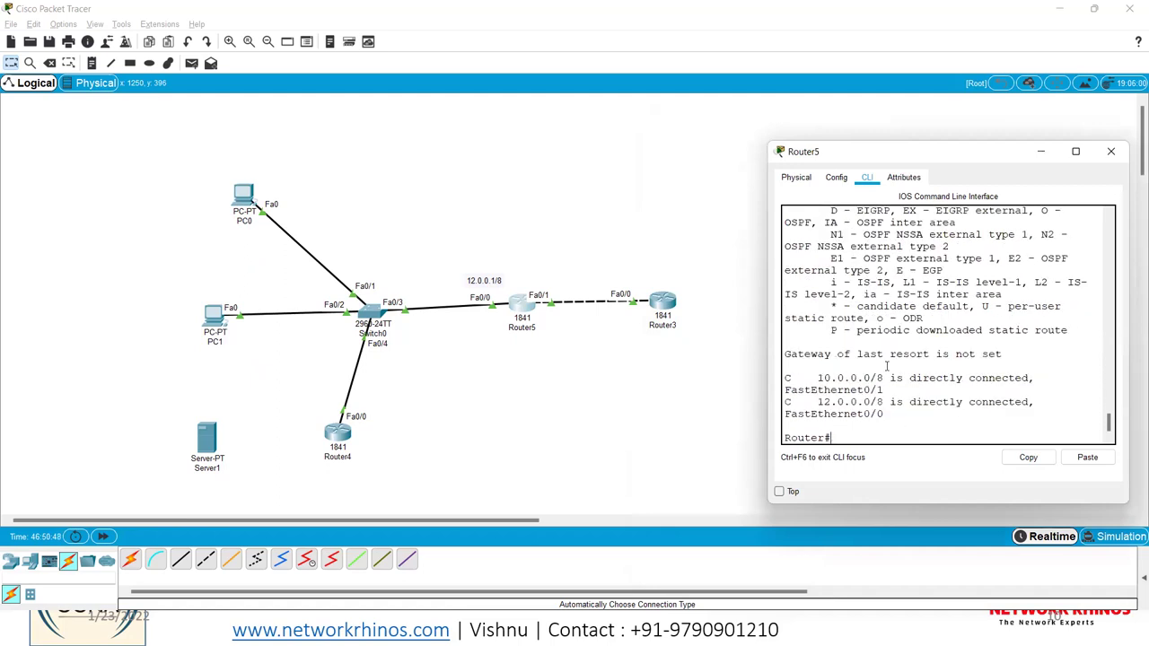
{"action": "left_click_drag", "start_coordinate": [817, 378], "coordinate": [875, 378]}
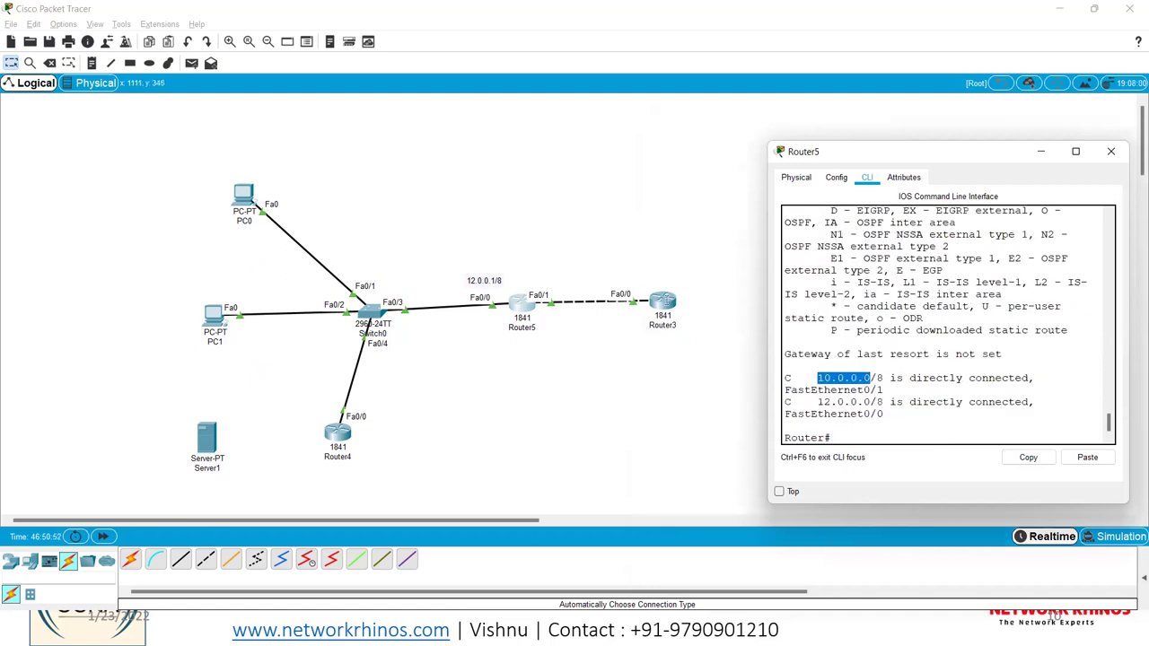
Step: Display Router3's IP routing table again to look for a route to the 12.0.0.0 network
{"action": "left_click", "coordinate": [663, 303]}
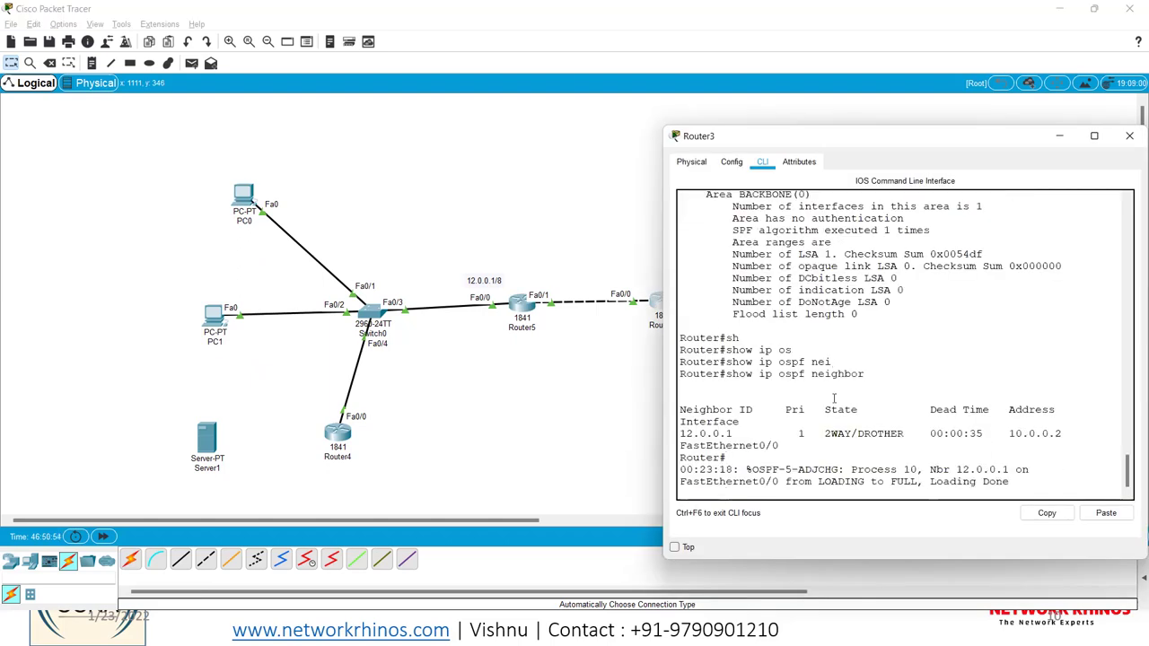
{"action": "key", "text": "Return"}
{"action": "type", "text": "sh"}
{"action": "key", "text": "Tab"}
{"action": "type", "text": "ip rou"}
{"action": "key", "text": "Tab"}
{"action": "key", "text": "Return"}
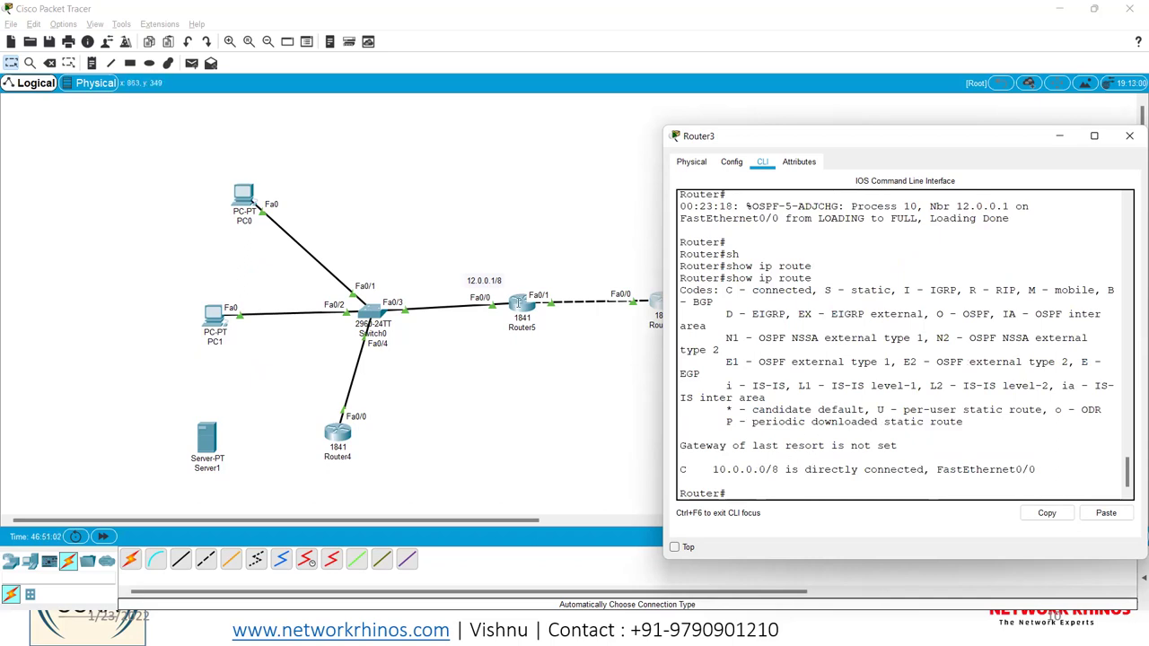
Step: Ping 12.0.0.1 from Router3 to test reachability of Router5's Fa0/0 interface
{"action": "type", "text": "ping 12.0.0.1"}
{"action": "key", "text": "Return"}
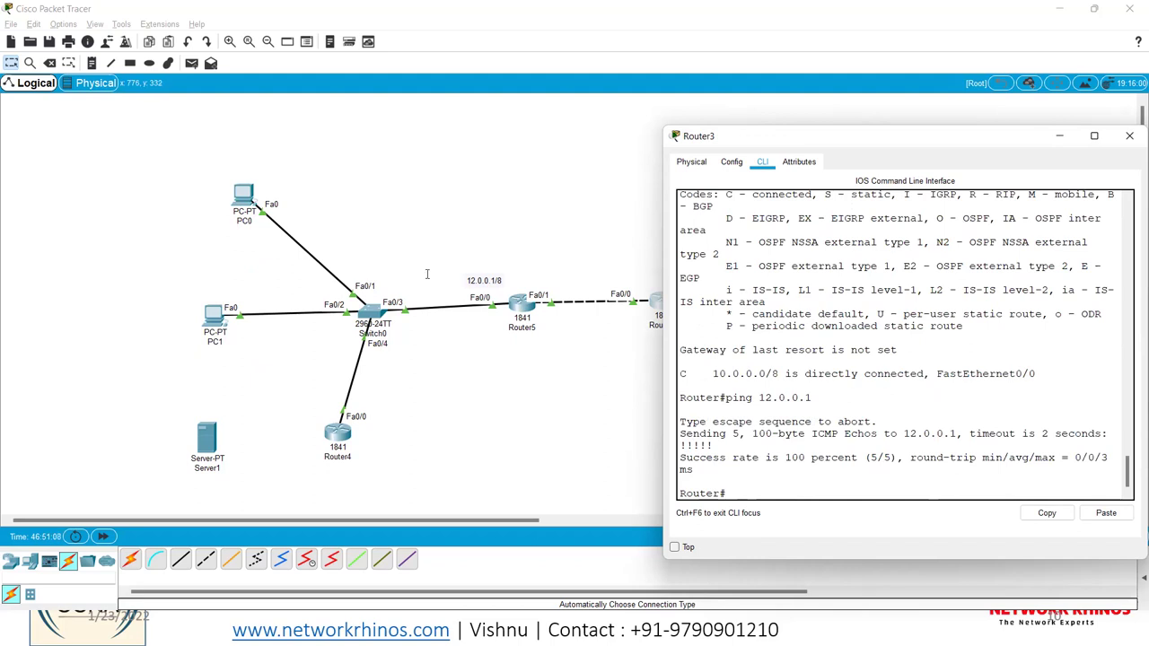
Step: Request a new DHCP lease on PC0 by switching its IP configuration to Static and back to DHCP, keeping the request status in view
{"action": "left_click", "coordinate": [244, 196]}
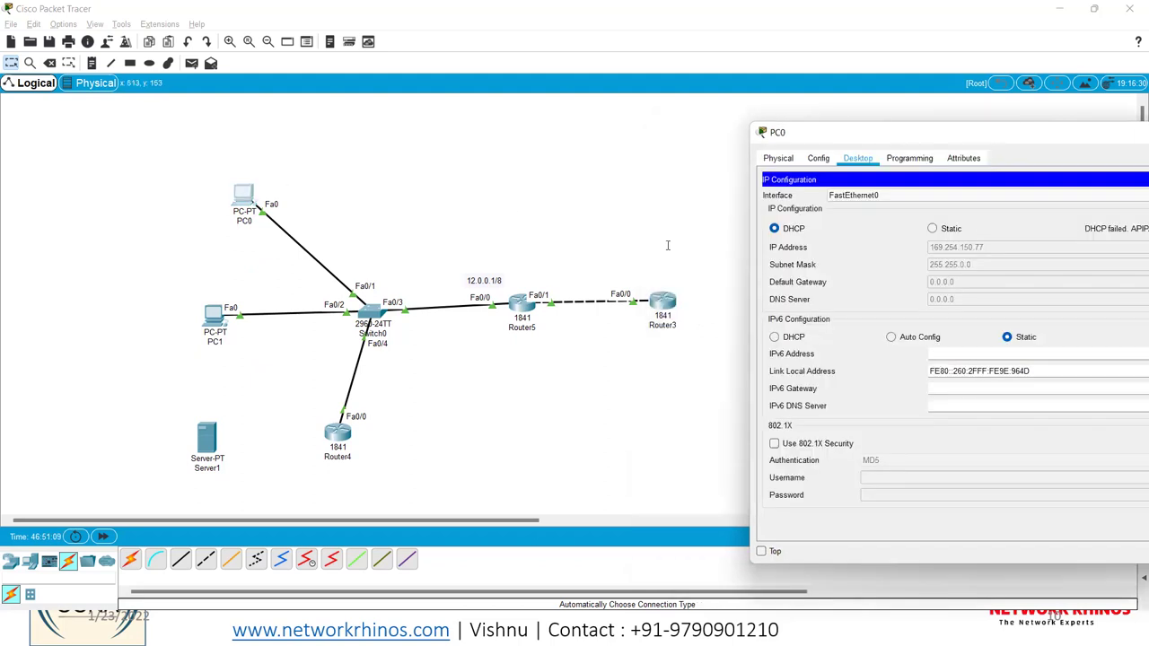
{"action": "left_click", "coordinate": [948, 231]}
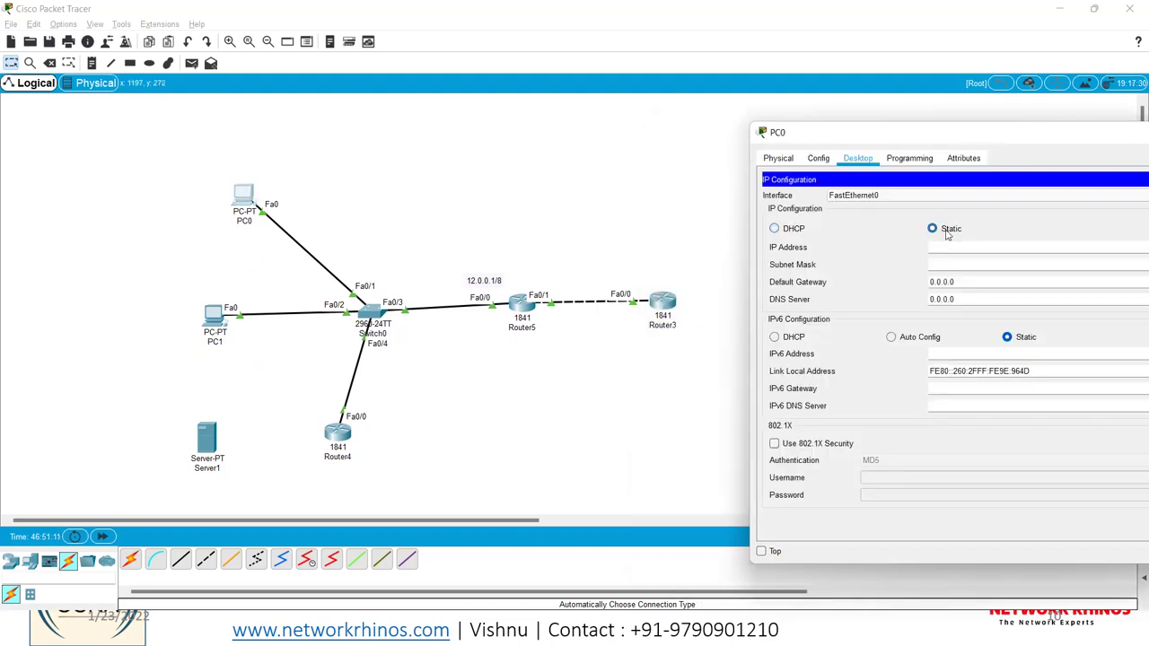
{"action": "left_click", "coordinate": [797, 232]}
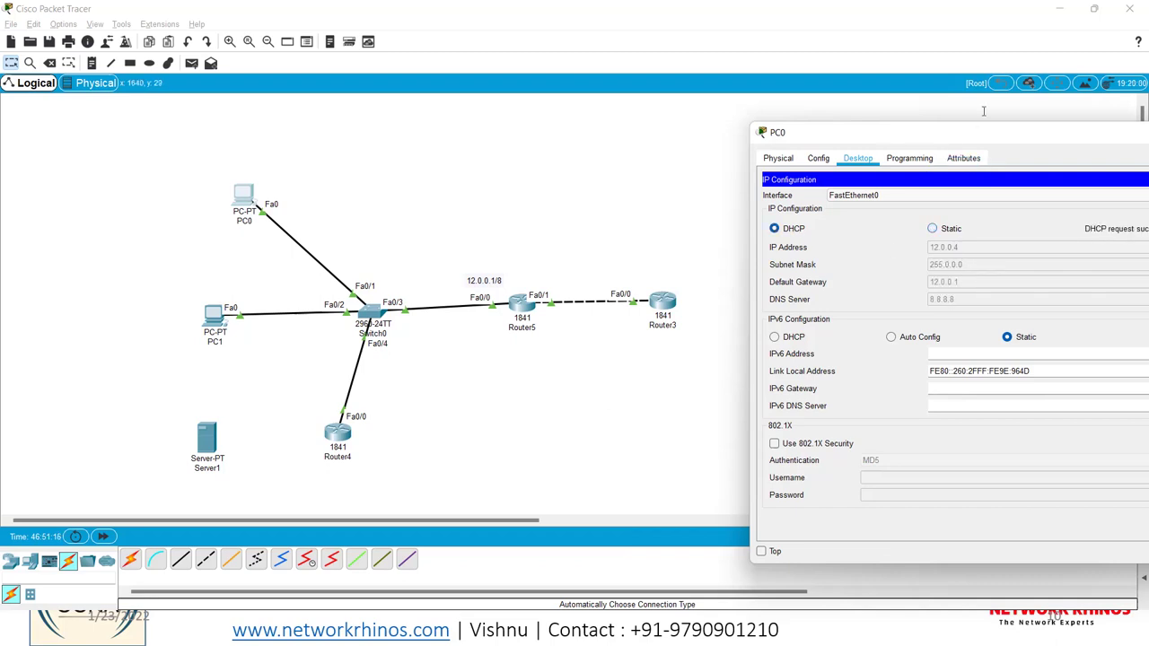
{"action": "left_click_drag", "start_coordinate": [985, 137], "coordinate": [929, 145]}
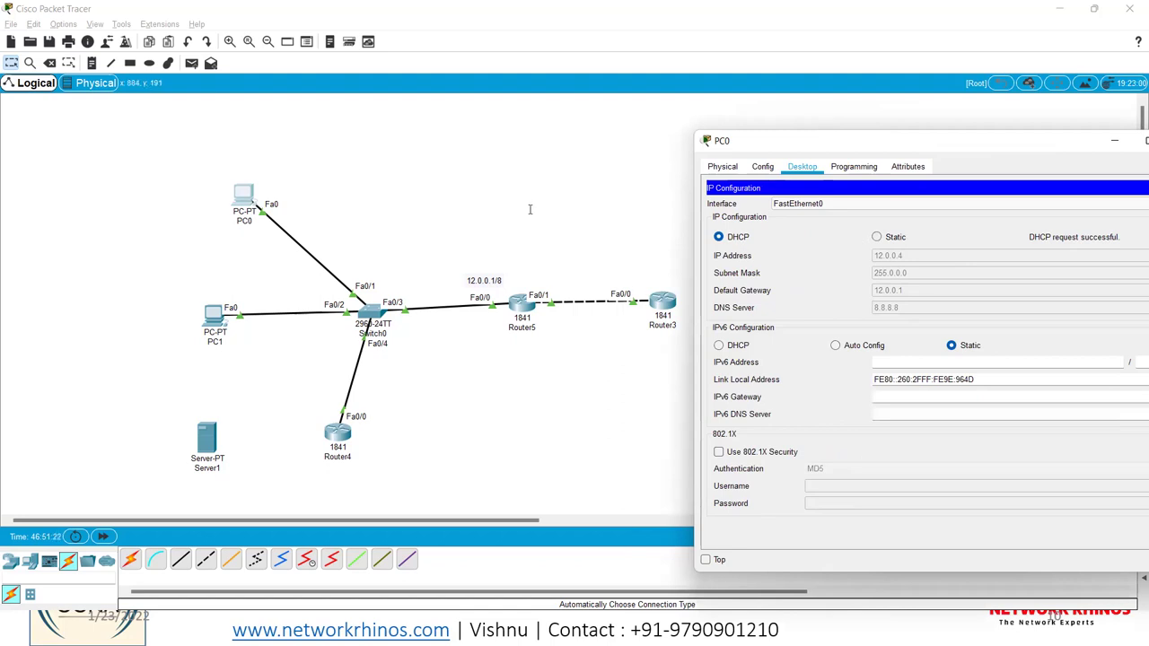
{"action": "left_click", "coordinate": [489, 233]}
{"action": "left_click_drag", "start_coordinate": [489, 234], "coordinate": [662, 349]}
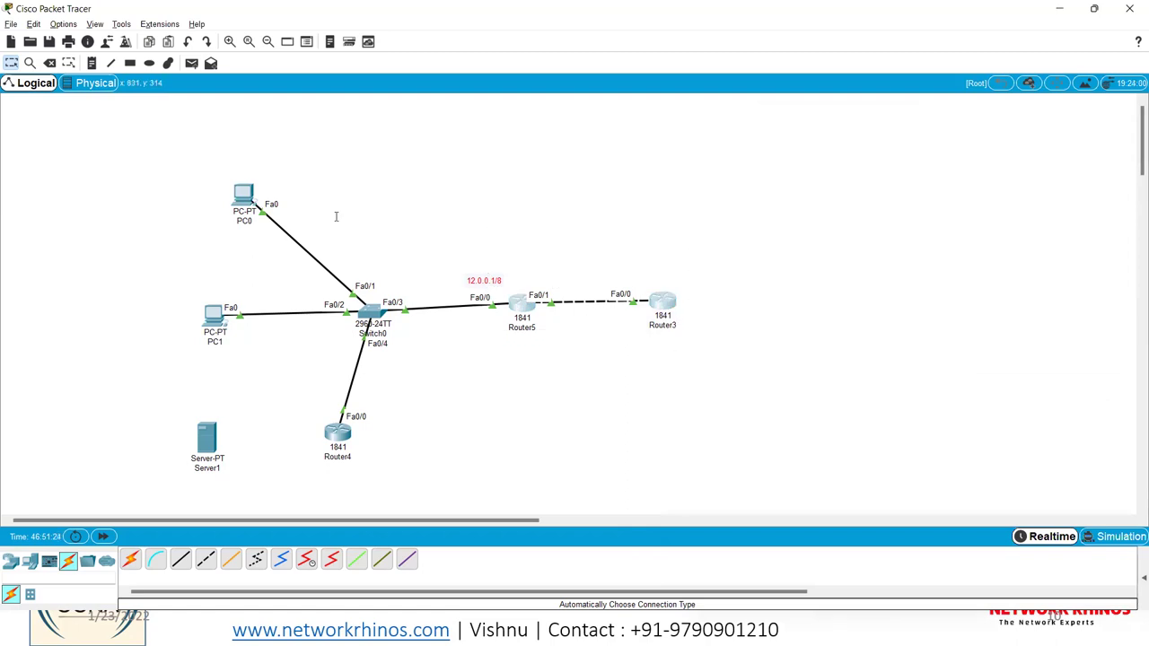
{"action": "left_click_drag", "start_coordinate": [187, 164], "coordinate": [264, 224]}
{"action": "left_click_drag", "start_coordinate": [177, 259], "coordinate": [230, 329]}
{"action": "left_click_drag", "start_coordinate": [298, 410], "coordinate": [373, 468]}
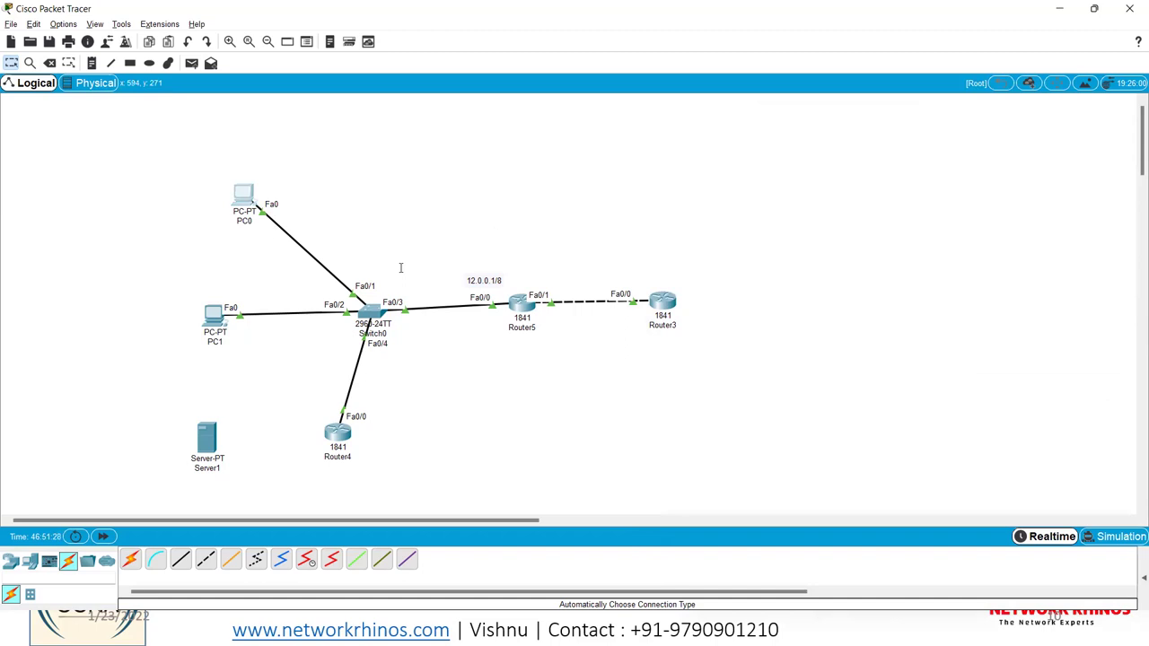
{"action": "left_click_drag", "start_coordinate": [449, 253], "coordinate": [502, 376]}
{"action": "left_click_drag", "start_coordinate": [151, 160], "coordinate": [286, 227]}
{"action": "left_click_drag", "start_coordinate": [309, 401], "coordinate": [377, 461]}
Step: Spread the routers slightly apart in the topology, shifting Router3 to the right and Router5 with its 12.0.0.1/8 label to the left
{"action": "left_click_drag", "start_coordinate": [663, 302], "coordinate": [678, 303]}
{"action": "left_click_drag", "start_coordinate": [521, 304], "coordinate": [535, 310]}
{"action": "left_click_drag", "start_coordinate": [411, 243], "coordinate": [756, 392]}
{"action": "left_click_drag", "start_coordinate": [524, 314], "coordinate": [494, 283]}
{"action": "left_click", "coordinate": [609, 356]}
{"action": "left_click_drag", "start_coordinate": [654, 305], "coordinate": [671, 303]}
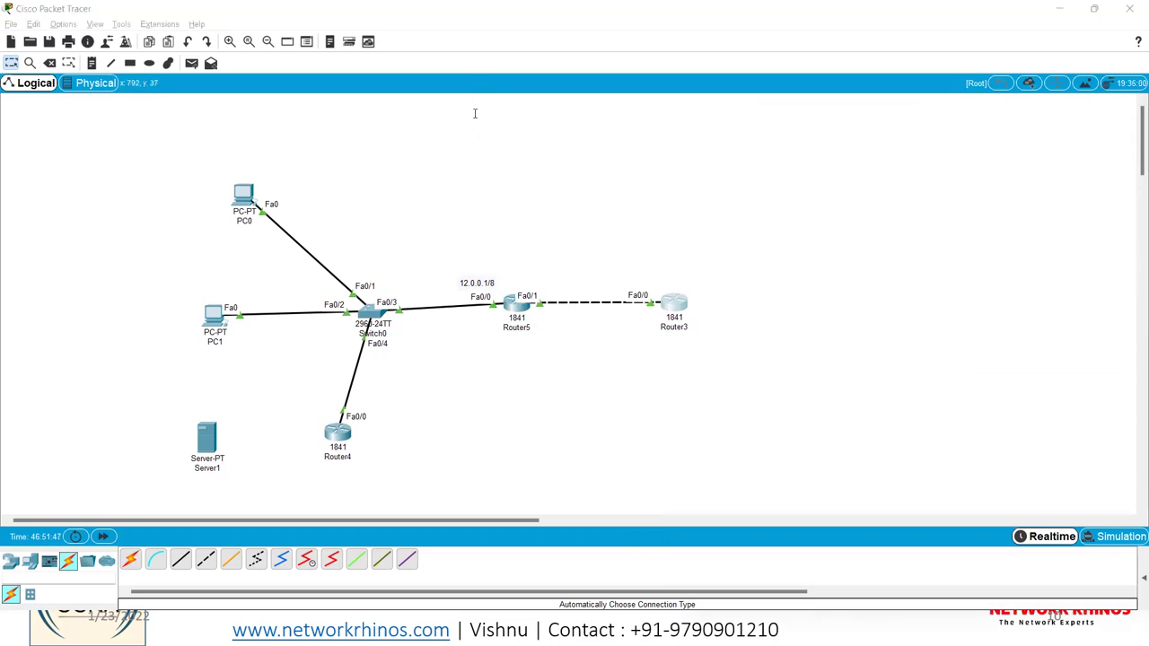
{"action": "key", "text": "alt+Tab"}
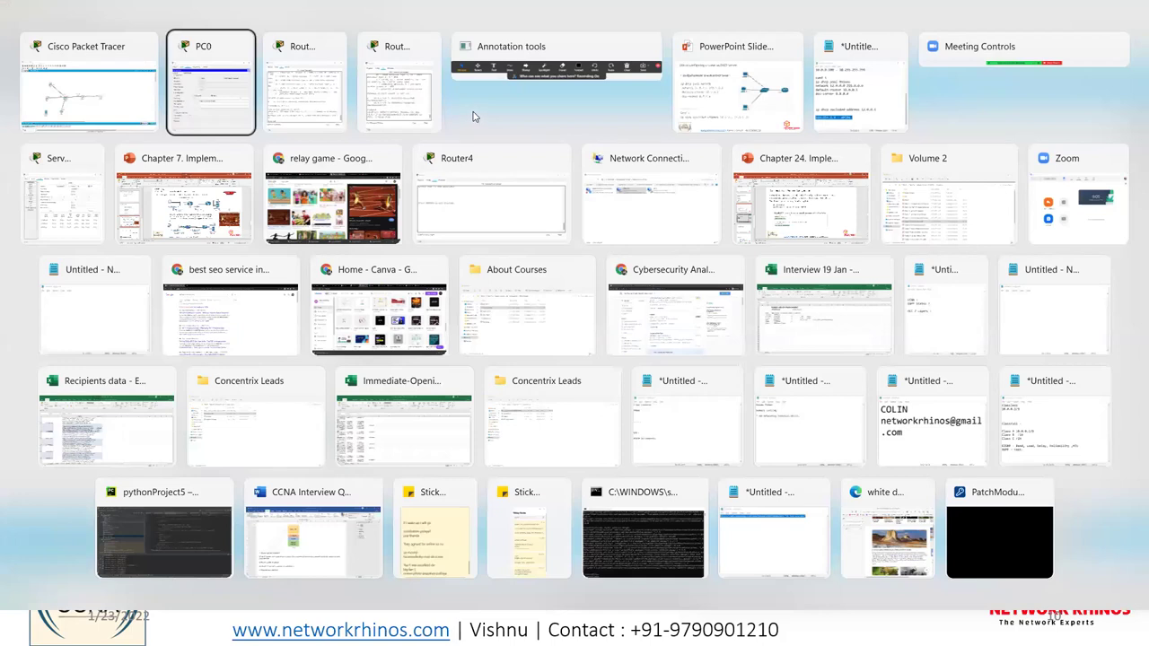
{"action": "left_click", "coordinate": [117, 106]}
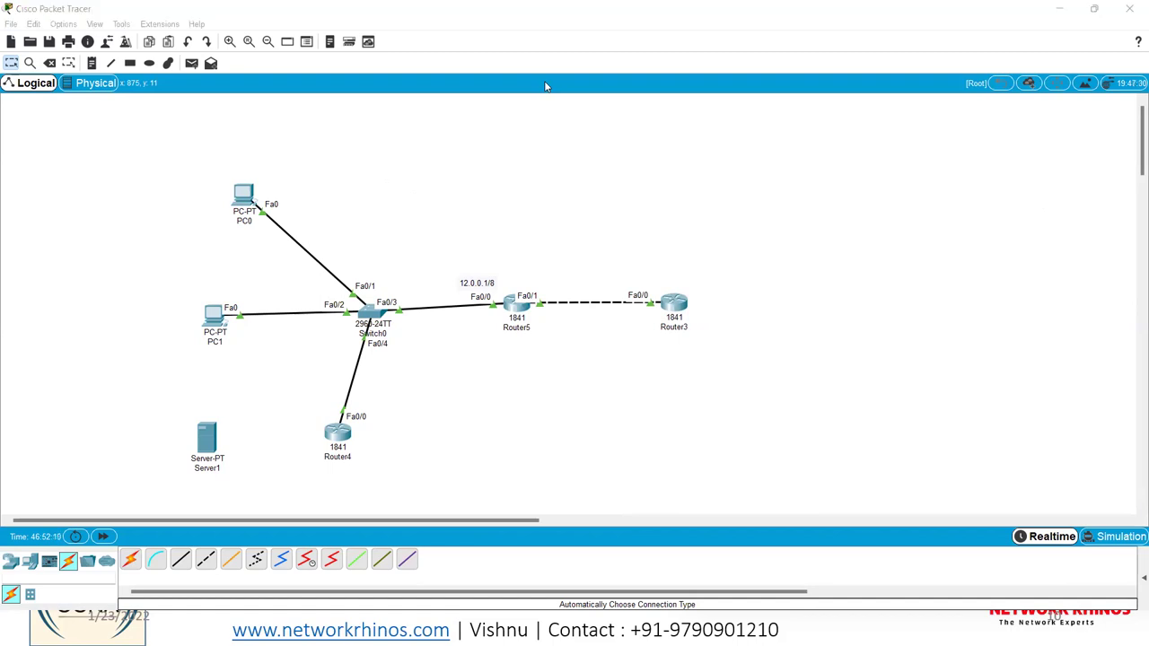
Step: Switch to the PowerPoint slide show and advance past the slide on configuring a router as DHCP server
{"action": "key", "text": "alt+Tab"}
{"action": "key", "text": "super"}
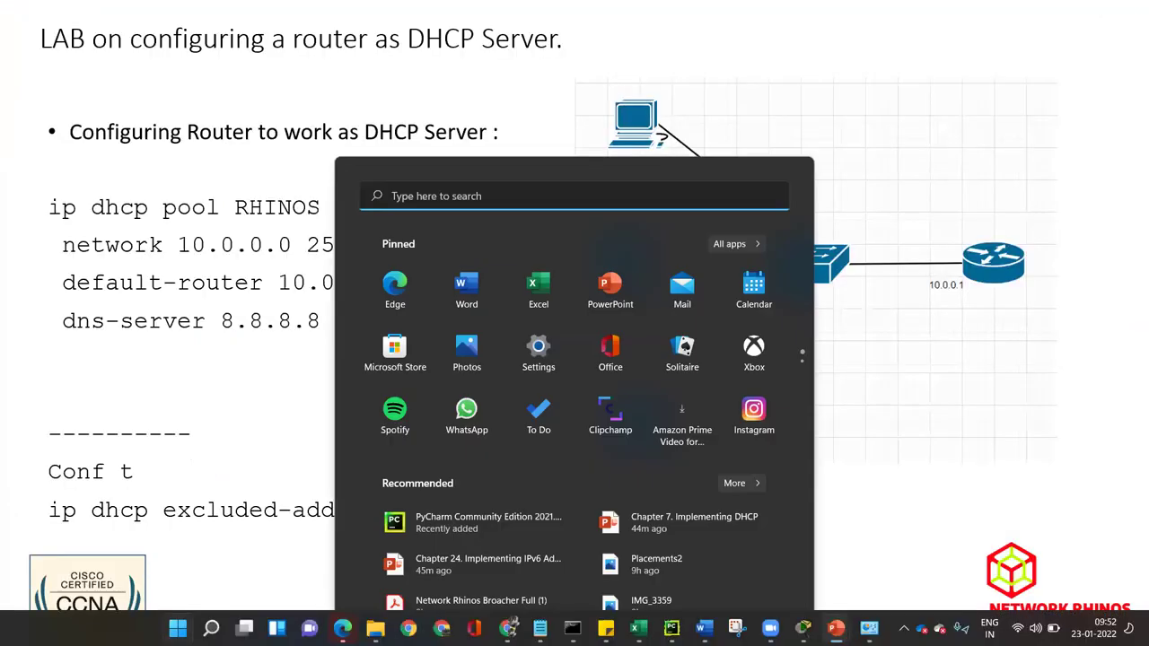
{"action": "left_click", "coordinate": [842, 409]}
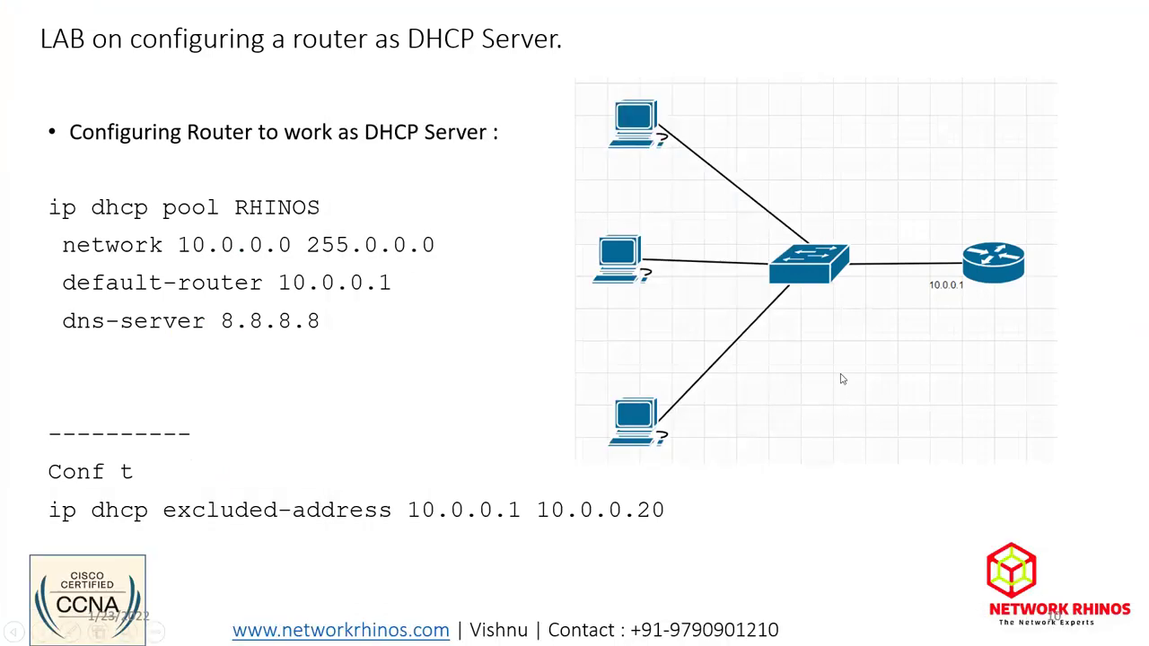
{"action": "left_click", "coordinate": [842, 379]}
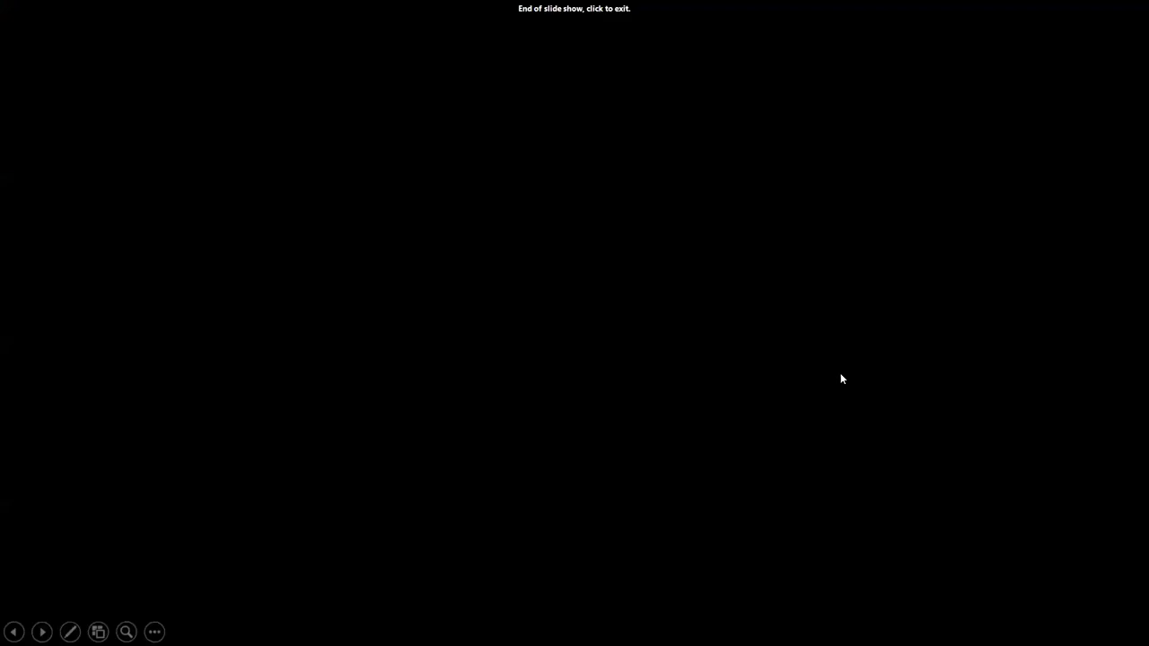